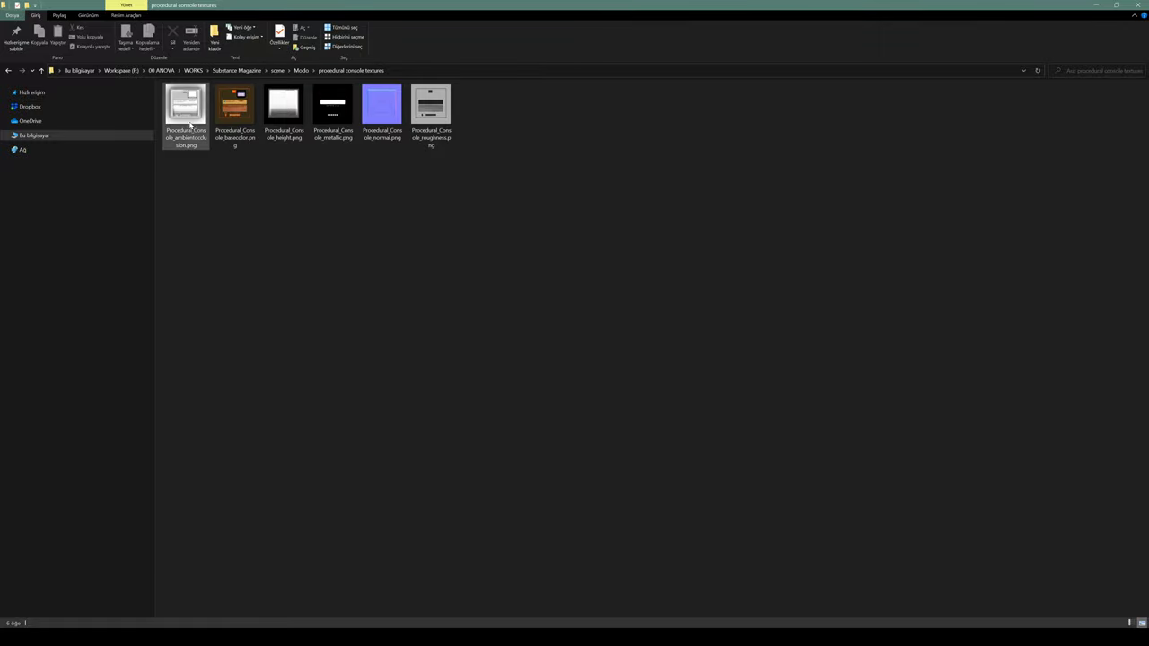
# Look through the exported Procedural_Console texture maps in the image viewer, from ambient occlusion to roughness
pyautogui.click(190, 125)
pyautogui.doubleClick(190, 125)
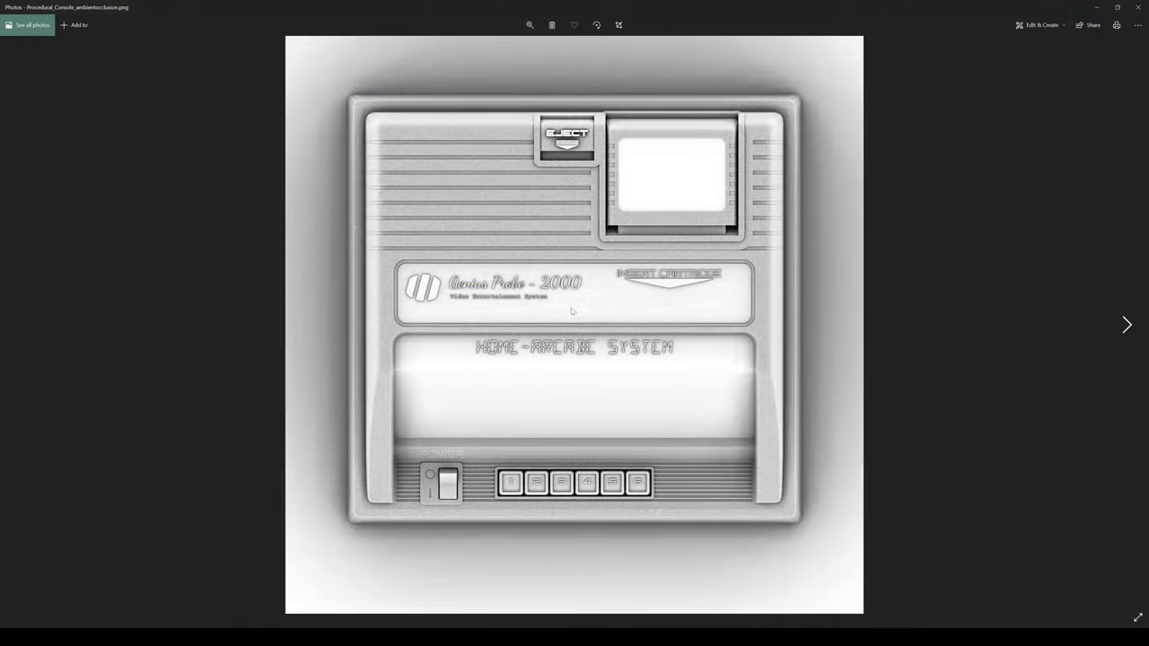
pyautogui.press('Right')
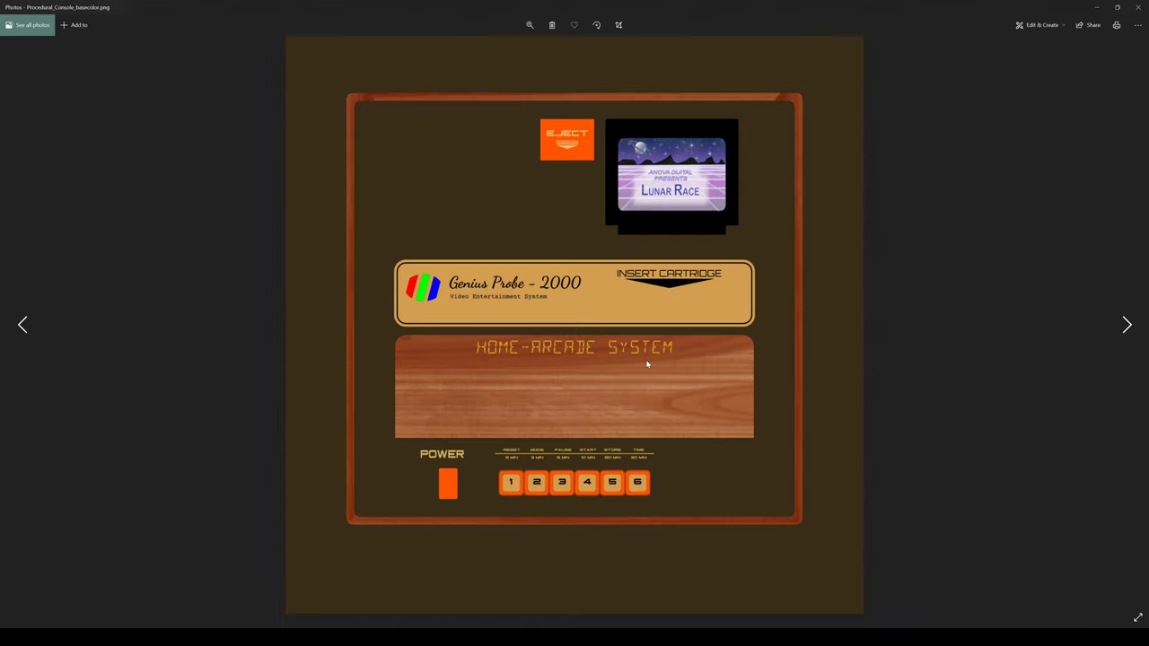
pyautogui.press('Left')
pyautogui.press('Right')
pyautogui.press('Right')
pyautogui.press('Right')
pyautogui.press('Right')
pyautogui.press('Right')
pyautogui.press('Left')
pyautogui.press('Left')
pyautogui.press('Left')
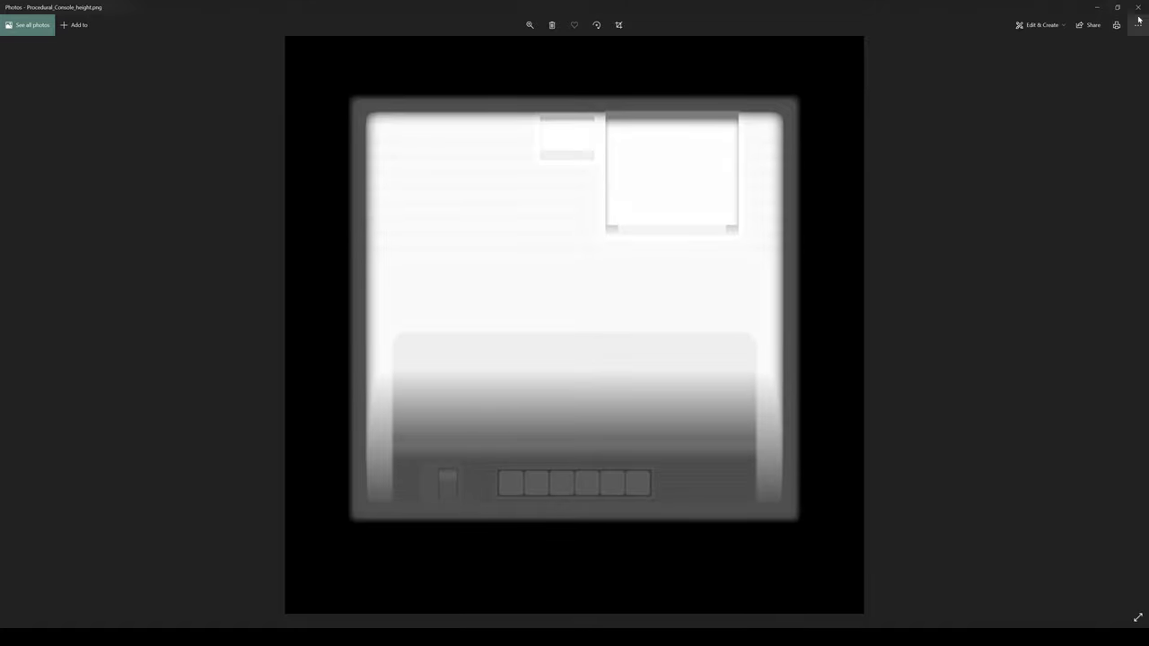
pyautogui.press('Left')
pyautogui.press('Left')
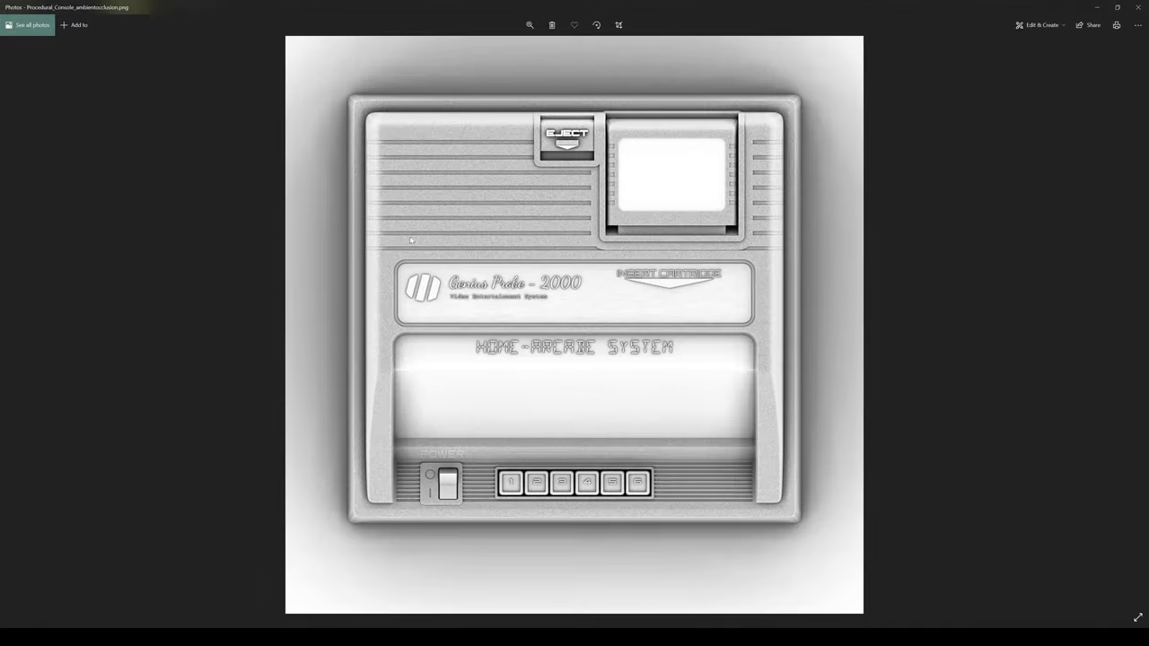
pyautogui.click(1137, 7)
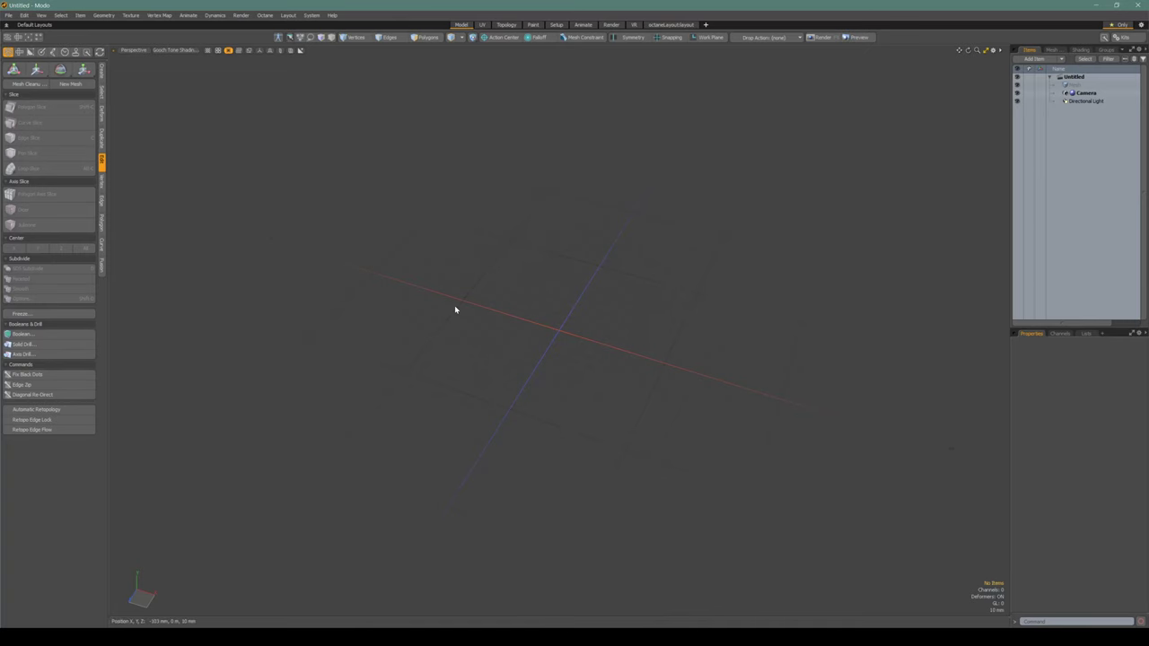
# Switch to Modo and create a 1 m unit plane centred at the world origin
pyautogui.click(102, 73)
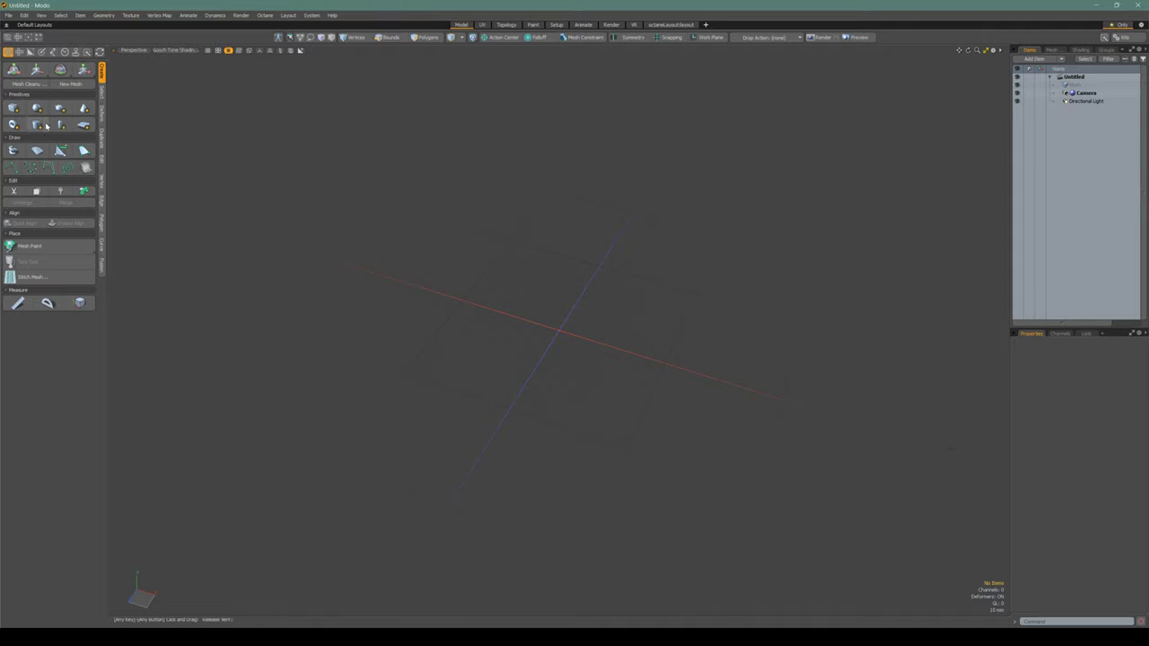
pyautogui.keyDown('ctrl'); pyautogui.click(87, 126); pyautogui.keyUp('ctrl')
pyautogui.scroll(-5, 438, 298)
pyautogui.scroll(3, 462, 310)
pyautogui.click(463, 312)
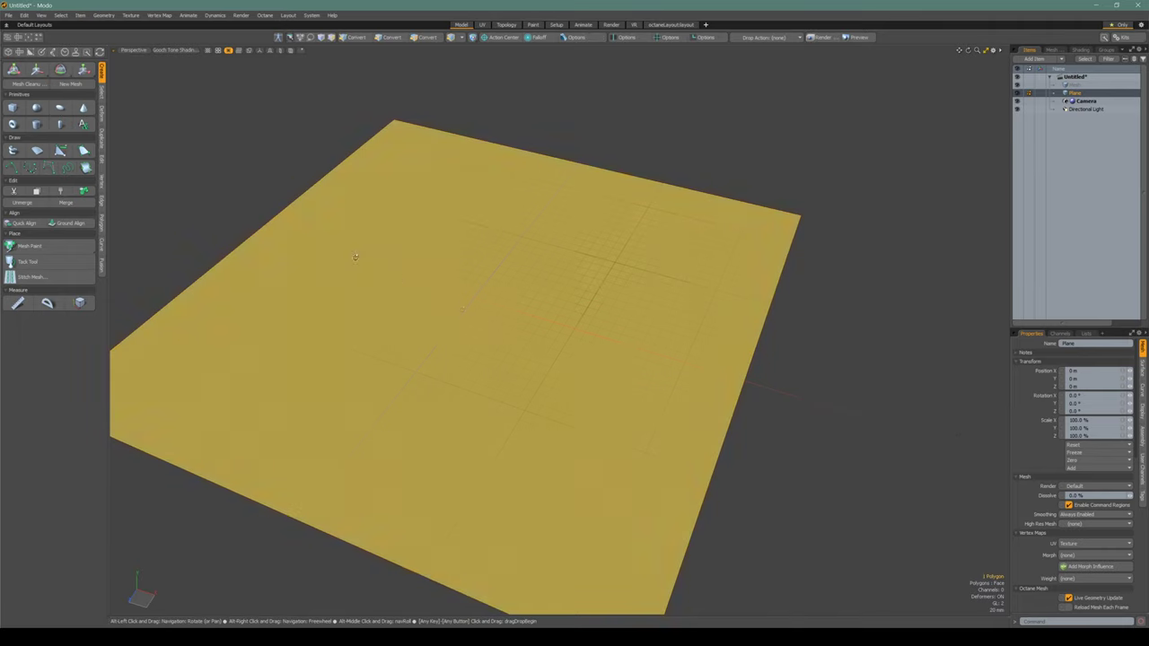
pyautogui.keyDown('alt'); pyautogui.moveTo(462, 312); pyautogui.dragTo(368, 288); pyautogui.keyUp('alt')
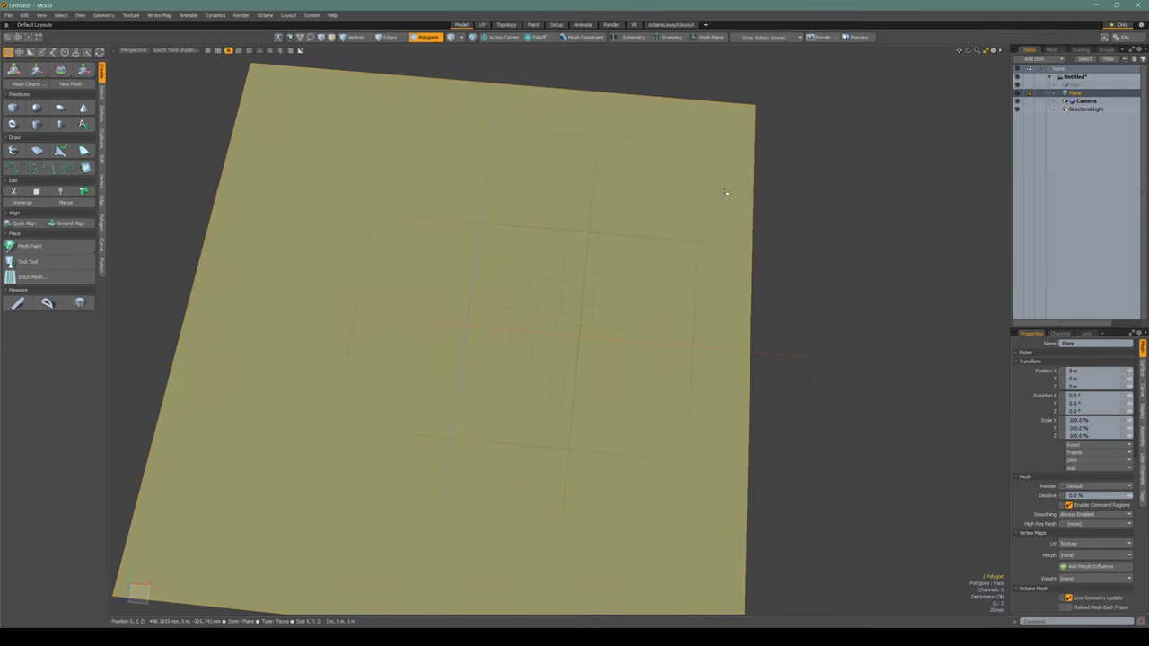
# Assign the plane a new material named Procedural_Console with a pure white colour
pyautogui.press('m')
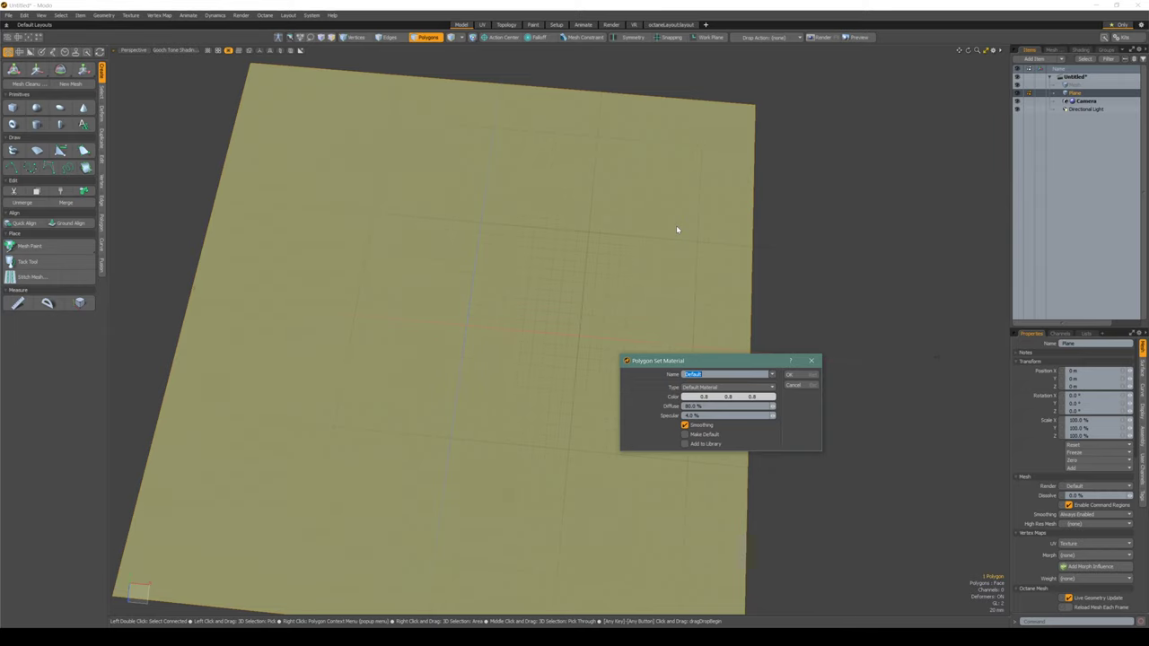
pyautogui.write('Color')
pyautogui.hotkey('ctrl', 'a')
pyautogui.write('Procedural_Console')
pyautogui.click(708, 396)
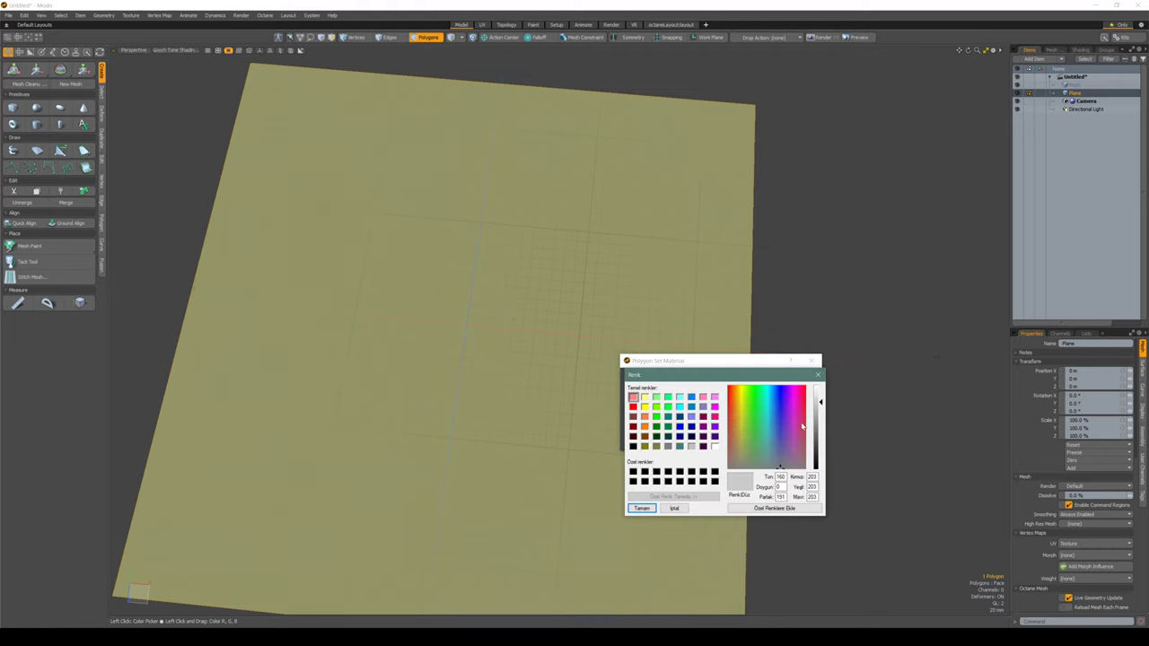
pyautogui.moveTo(820, 402); pyautogui.dragTo(820, 386)
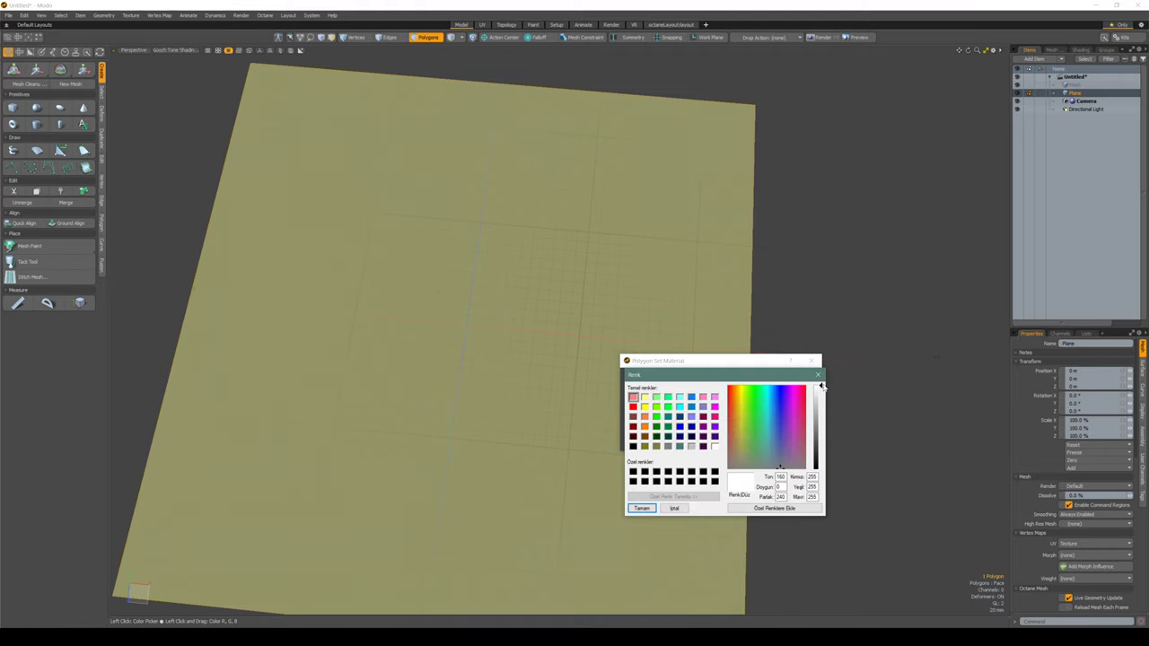
pyautogui.click(641, 509)
pyautogui.click(793, 373)
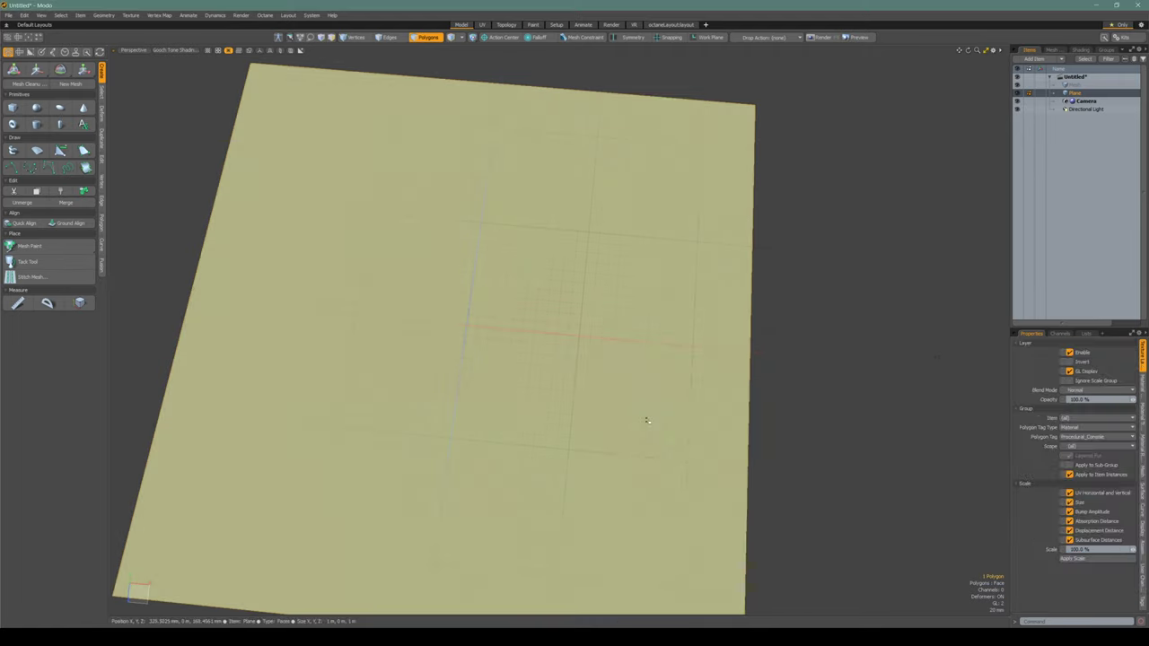
# Add Procedural_Console_ambientocclusion.png from the textures folder to the Procedural_Console material group in the Shader Tree
pyautogui.click(1080, 50)
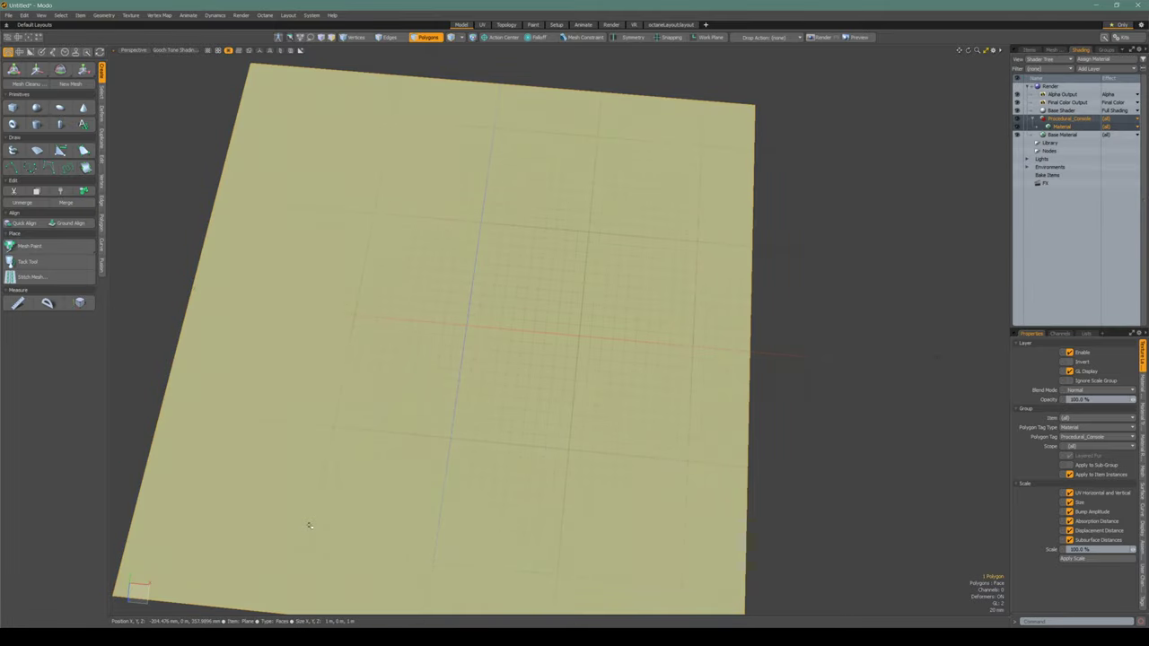
pyautogui.moveTo(279, 637)
pyautogui.click(230, 599)
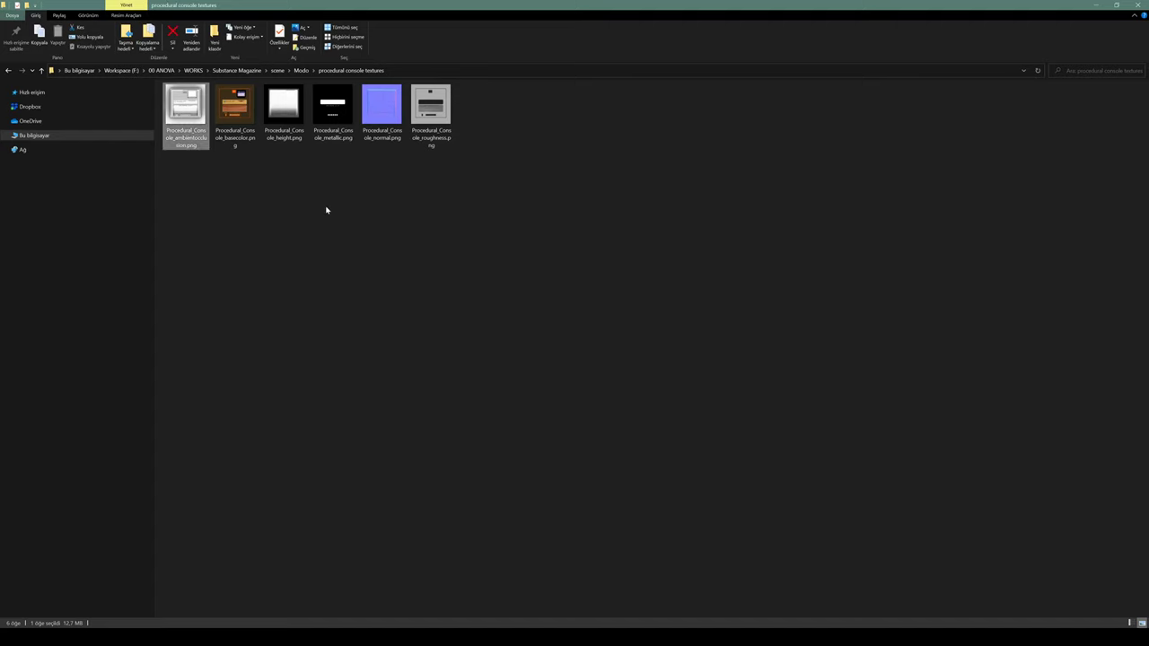
pyautogui.moveTo(202, 133); pyautogui.dragTo(1068, 129)
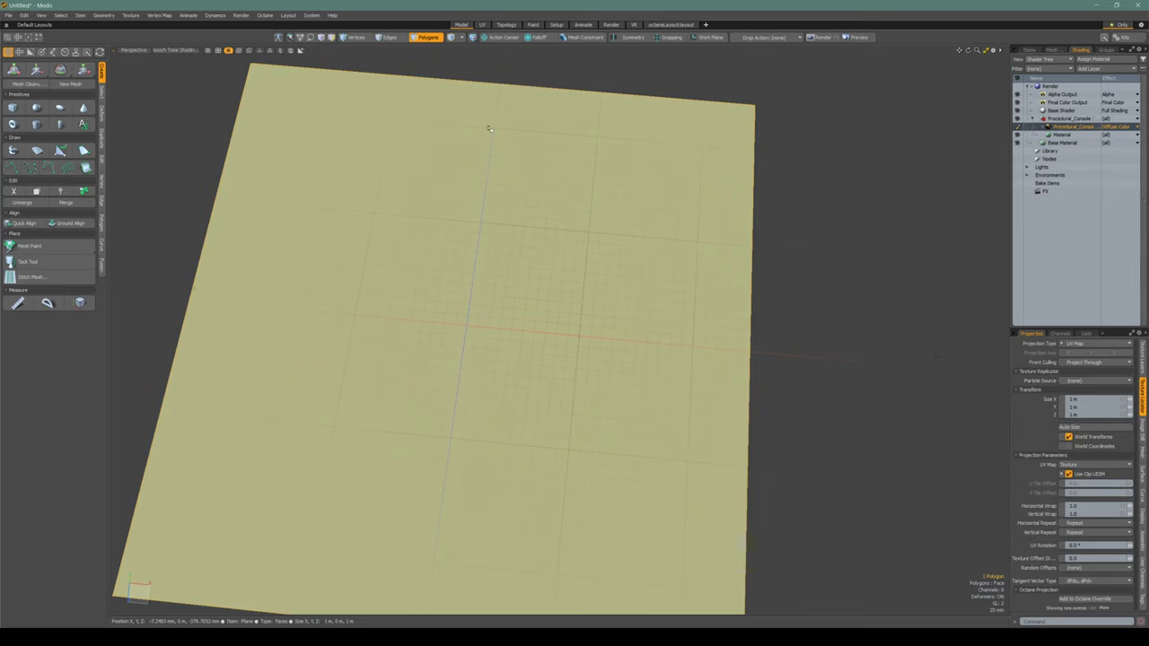
# Check the plane's UV layout and set the perspective viewport's shading to Texture before returning to the Model layout
pyautogui.click(486, 25)
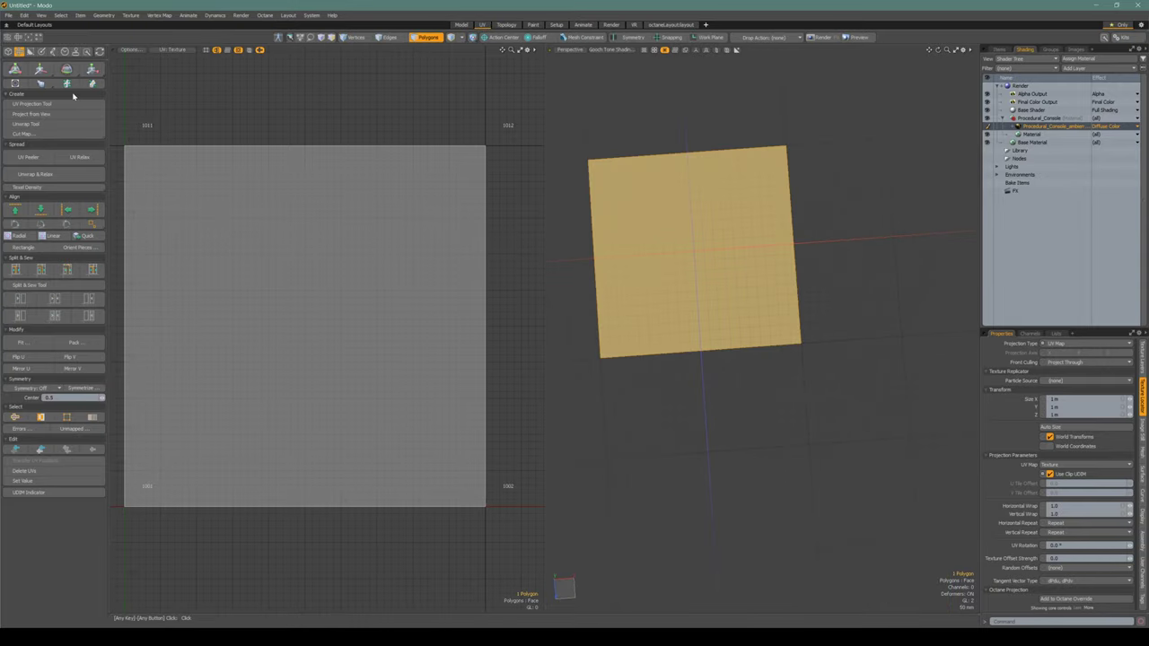
pyautogui.keyDown('alt'); pyautogui.moveTo(798, 271); pyautogui.dragTo(796, 289); pyautogui.keyUp('alt')
pyautogui.click(795, 289)
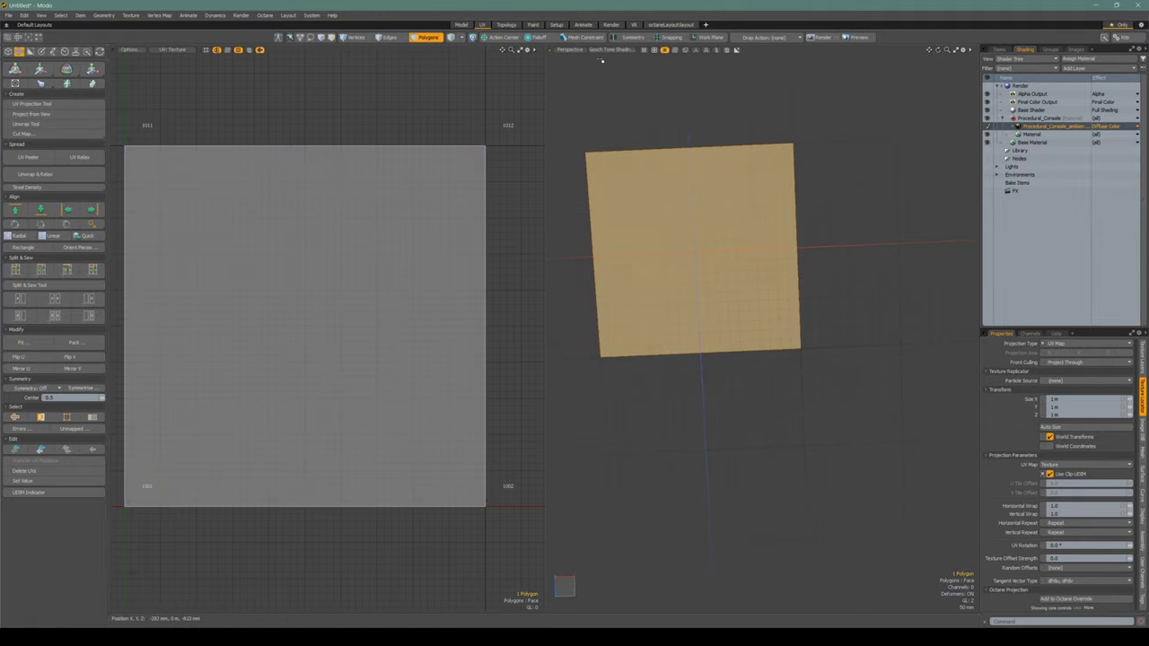
pyautogui.click(603, 50)
pyautogui.click(585, 93)
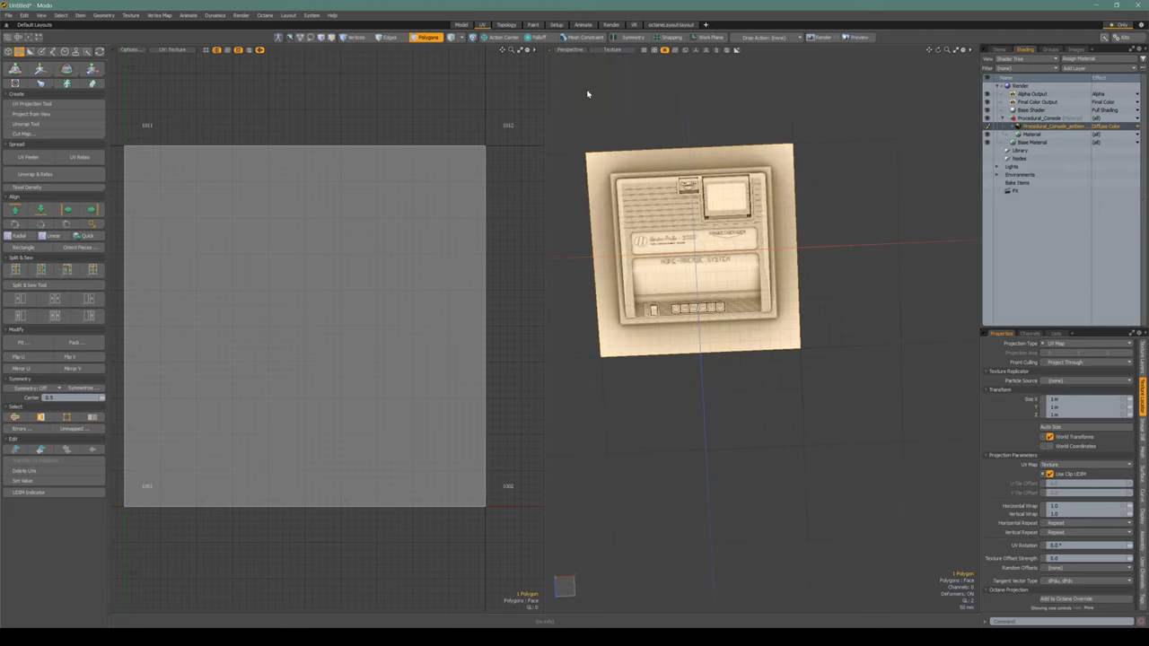
pyautogui.scroll(3, 690, 250)
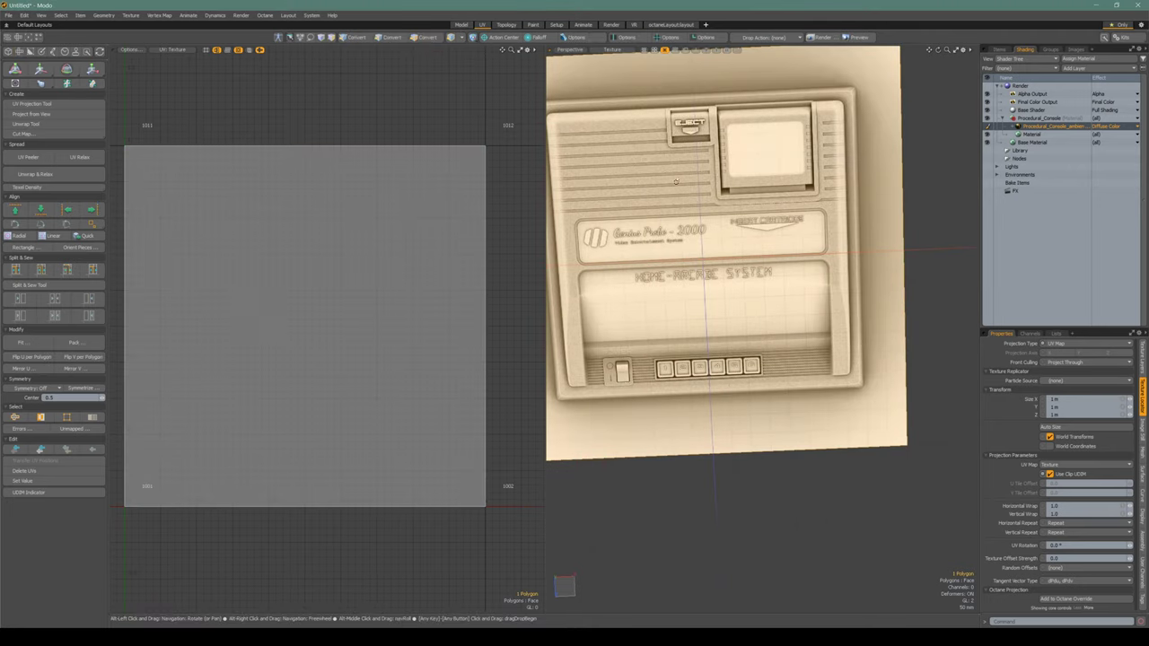
pyautogui.click(462, 25)
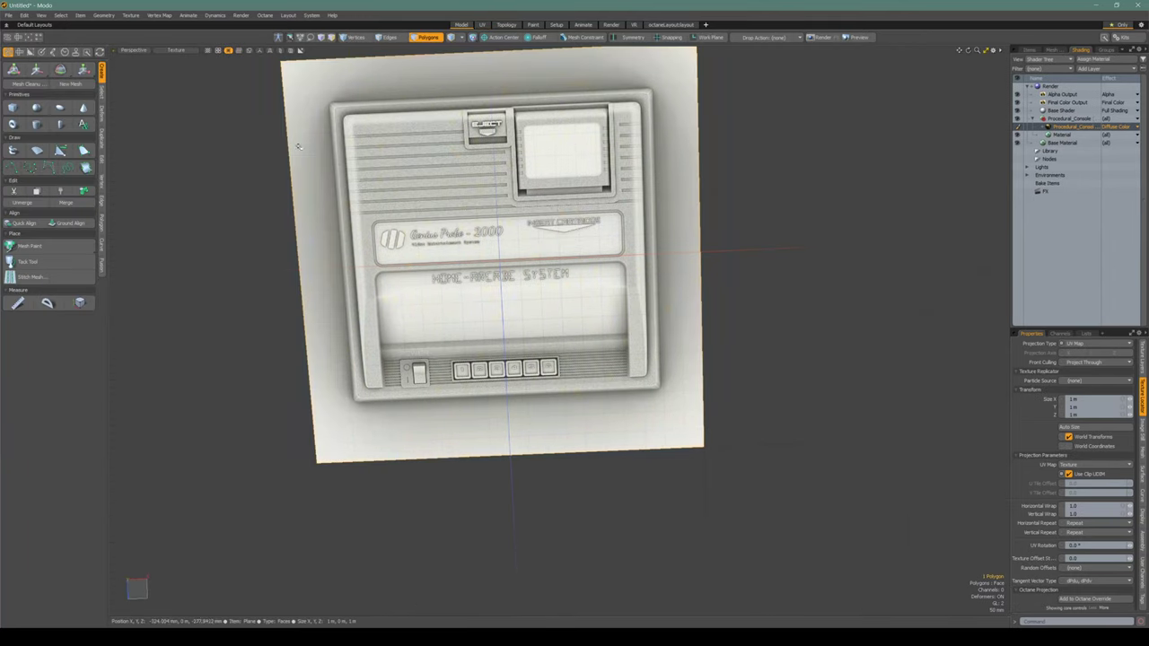
# Examine the console details on the textured plane and compare them with the source ambient occlusion image
pyautogui.keyDown('alt'); pyautogui.moveTo(175, 81); pyautogui.dragTo(504, 189); pyautogui.keyUp('alt')
pyautogui.scroll(10, 436, 146)
pyautogui.scroll(-8, 437, 147)
pyautogui.scroll(10, 387, 164)
pyautogui.scroll(-10, 388, 165)
pyautogui.scroll(-2, 388, 165)
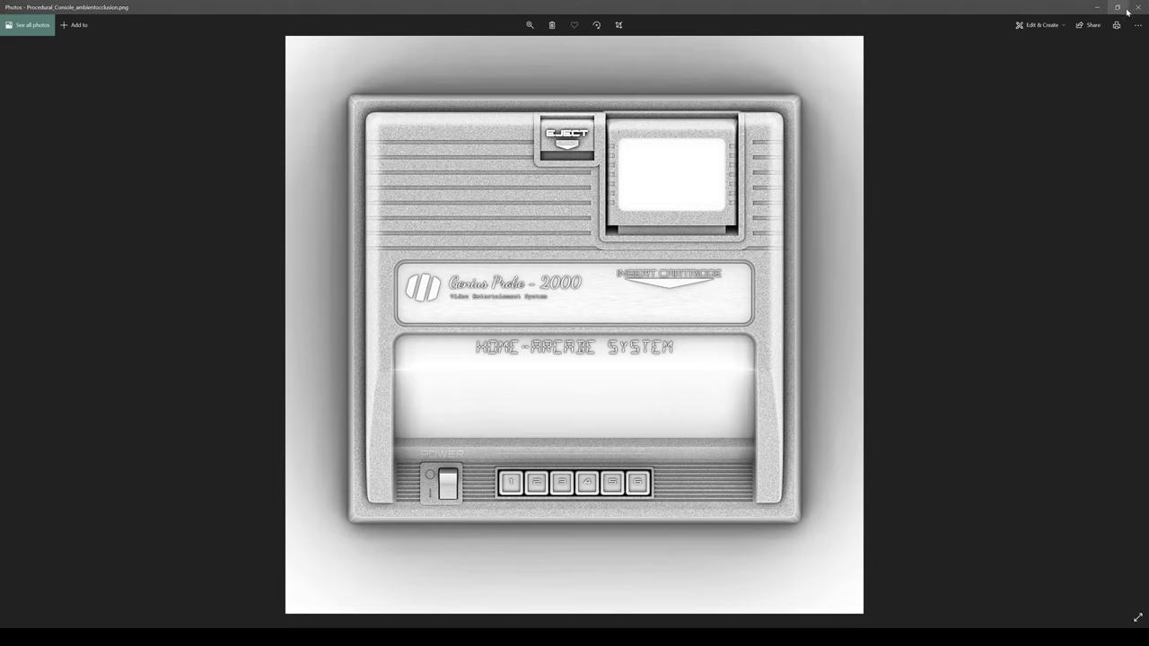
pyautogui.click(1136, 7)
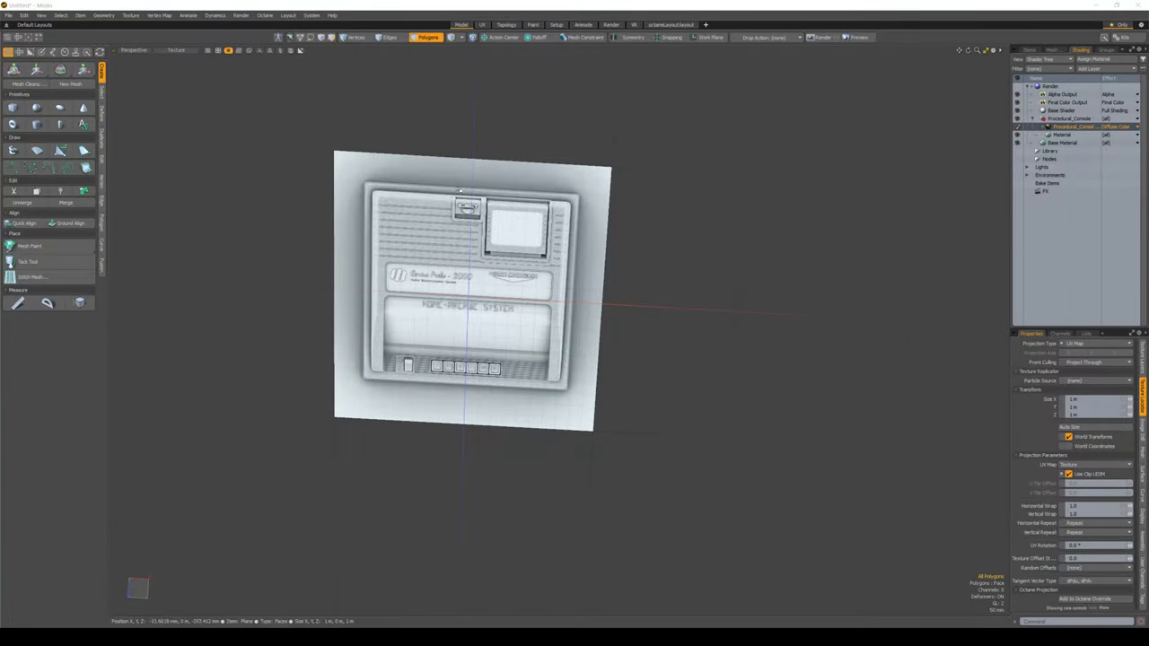
# Try a horizontal edge slice across the plane at 90%, just above the console's upper edge
pyautogui.scroll(4, 368, 194)
pyautogui.press('3')
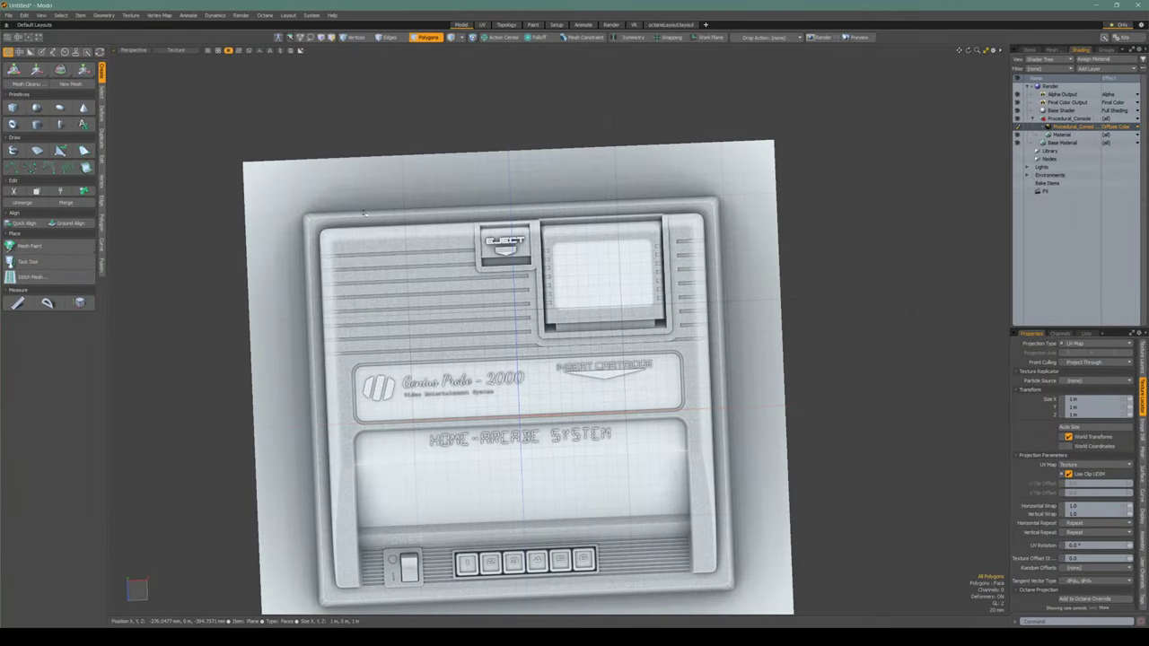
pyautogui.press('c')
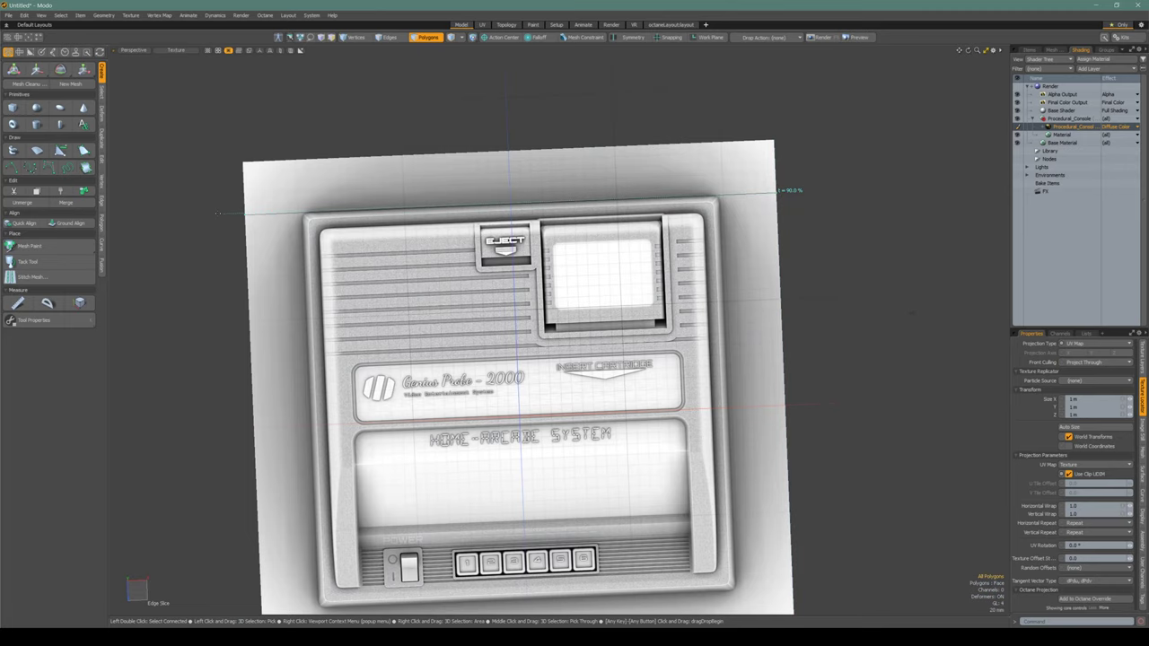
pyautogui.scroll(5, 242, 224)
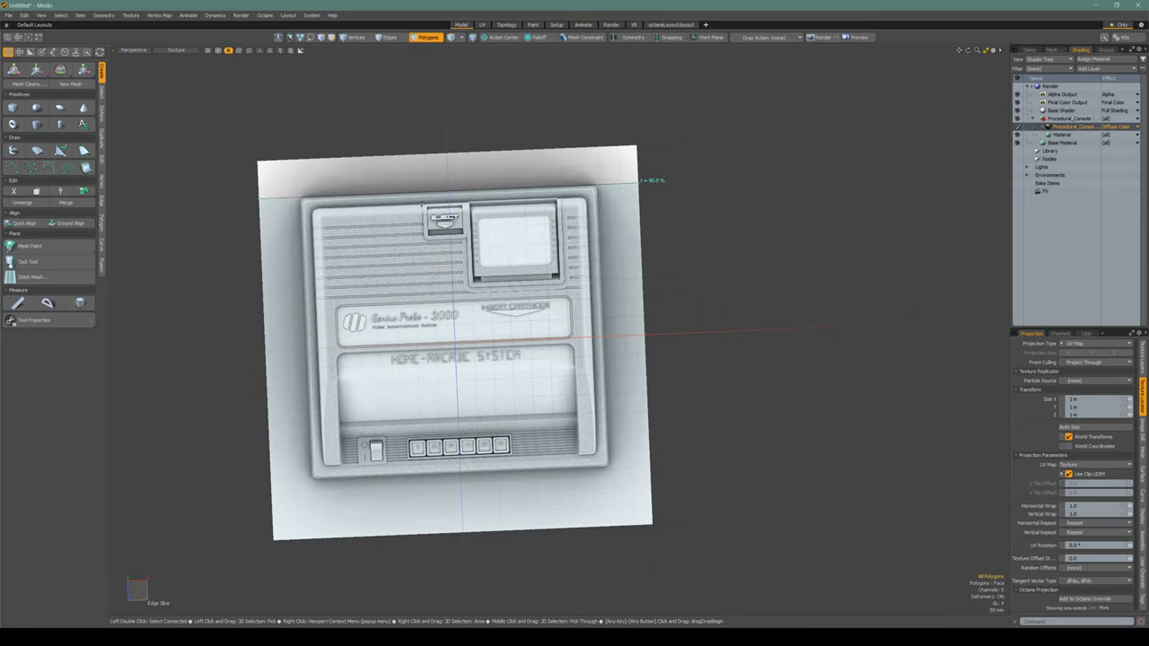
pyautogui.keyDown('alt'); pyautogui.moveTo(350, 201); pyautogui.dragTo(376, 216); pyautogui.keyUp('alt')
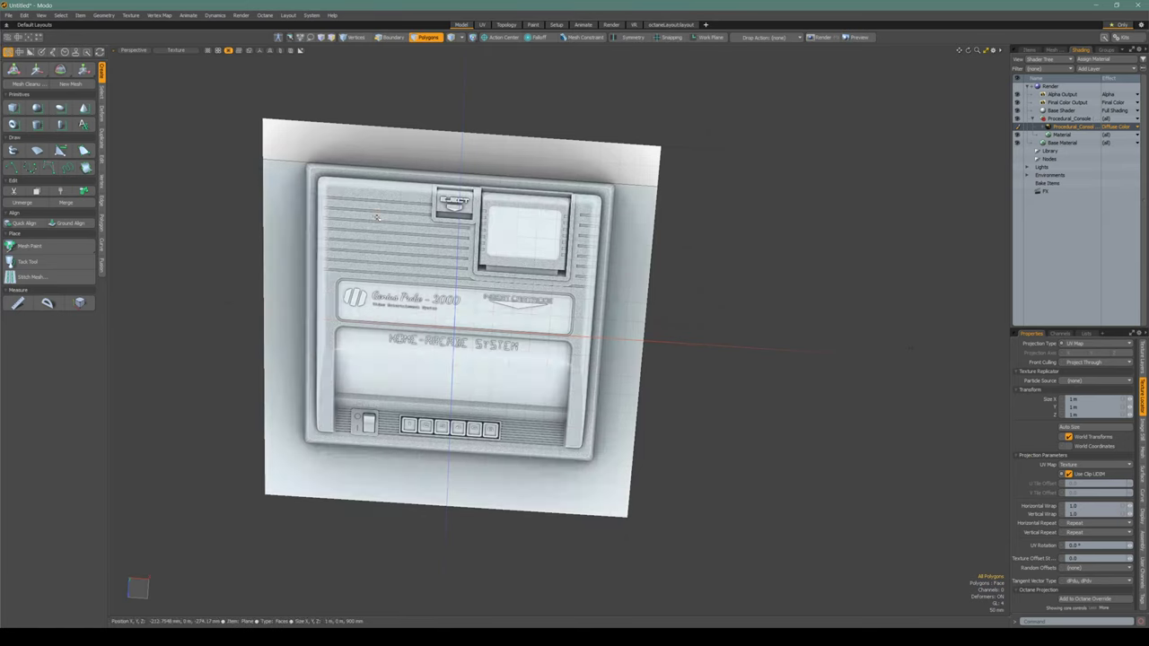
pyautogui.scroll(2, 290, 190)
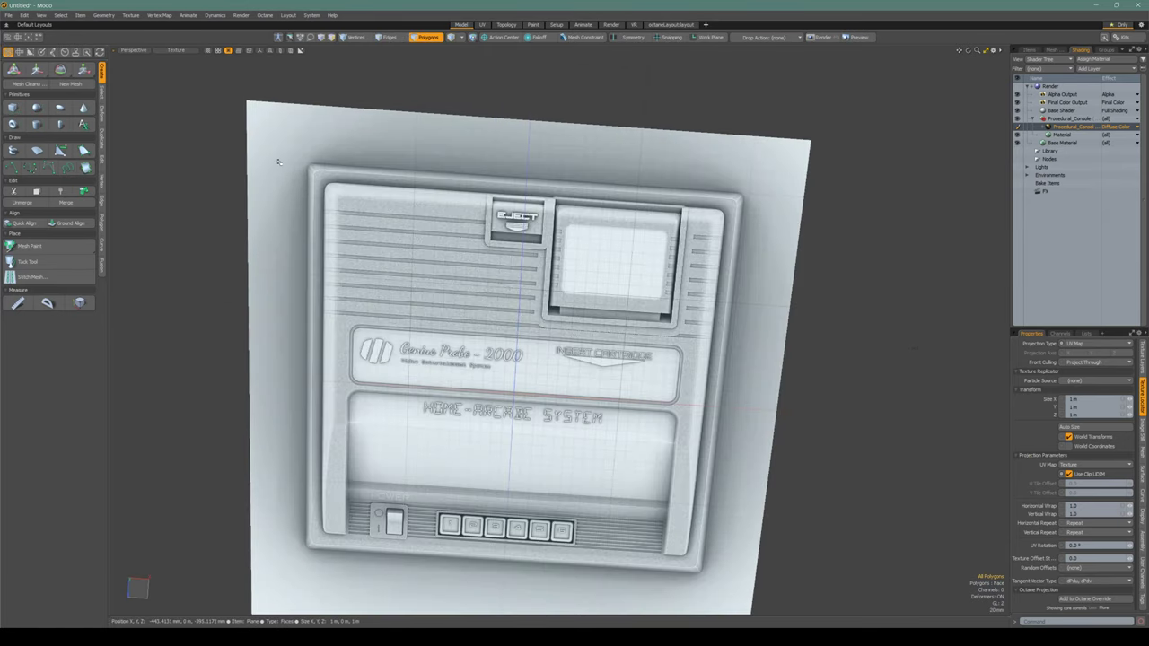
# Cut the plane horizontally just above the console's upper edge with Polygon Axis Slice
pyautogui.keyDown('alt'); pyautogui.moveTo(290, 190); pyautogui.dragTo(403, 190); pyautogui.keyUp('alt')
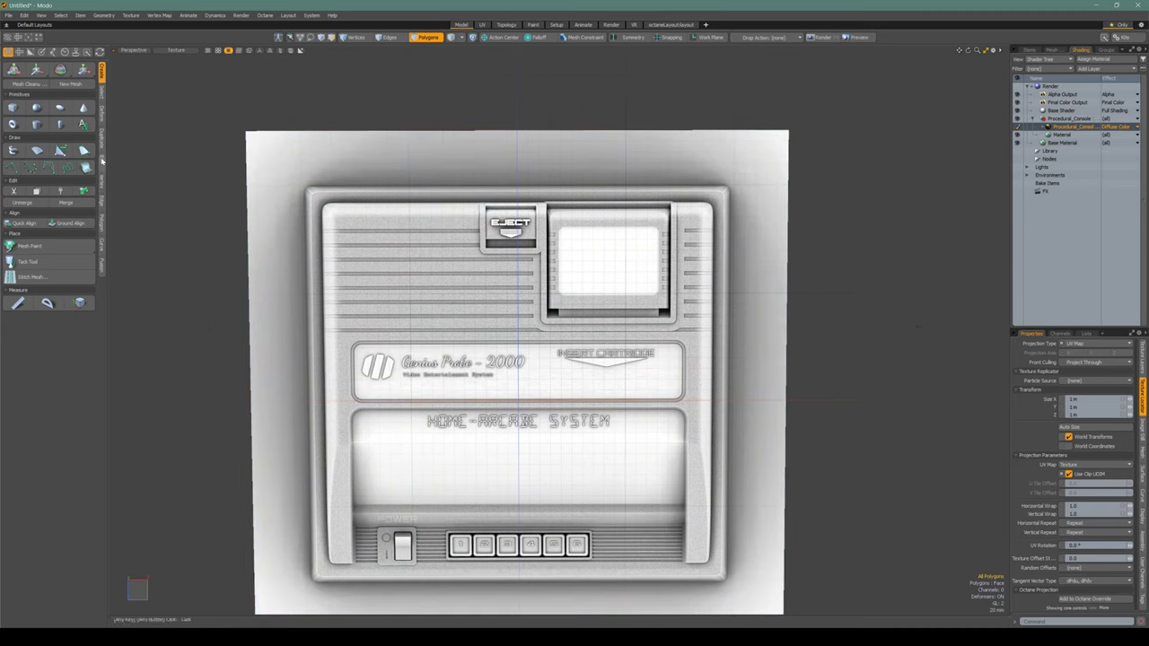
pyautogui.click(101, 161)
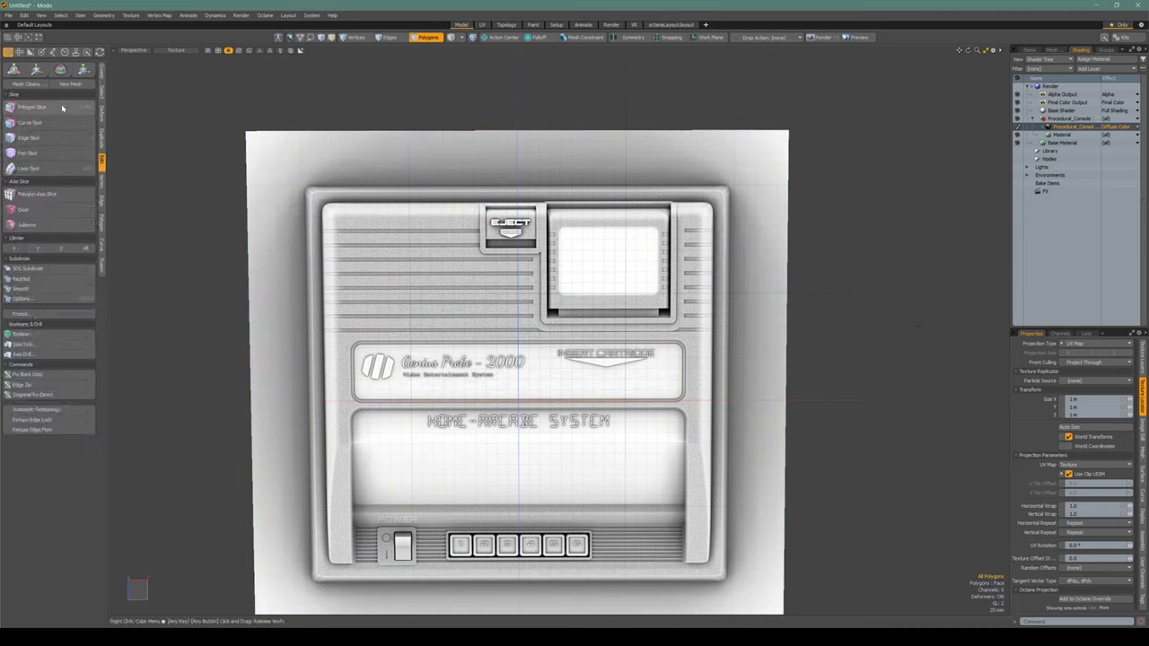
pyautogui.click(36, 194)
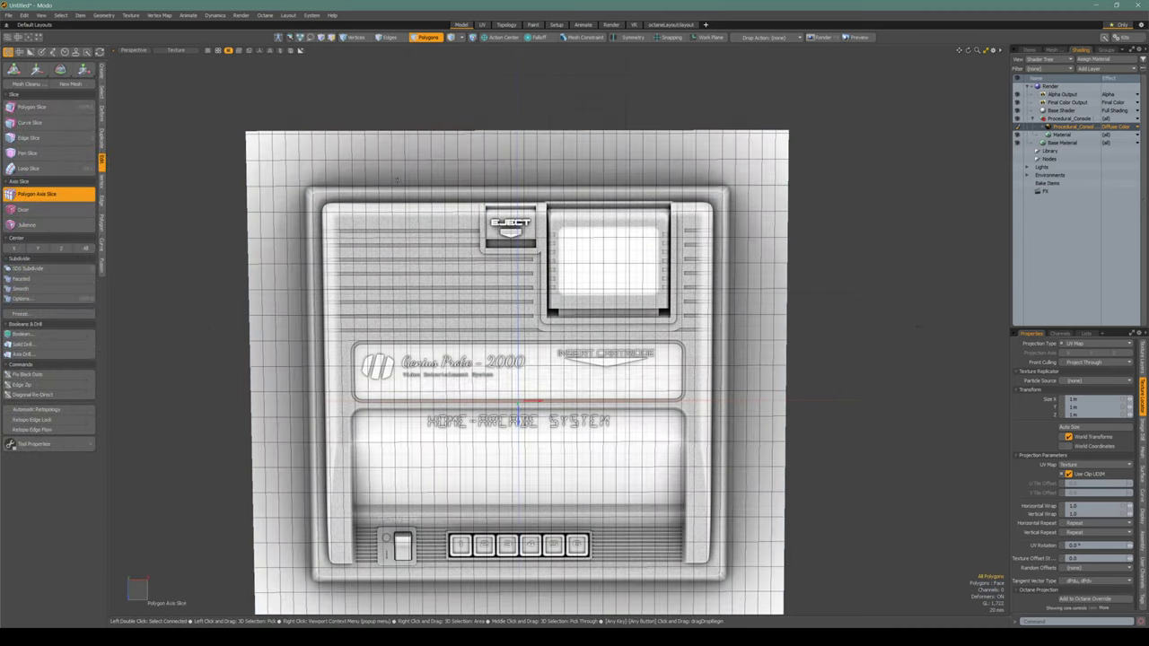
pyautogui.click(18, 442)
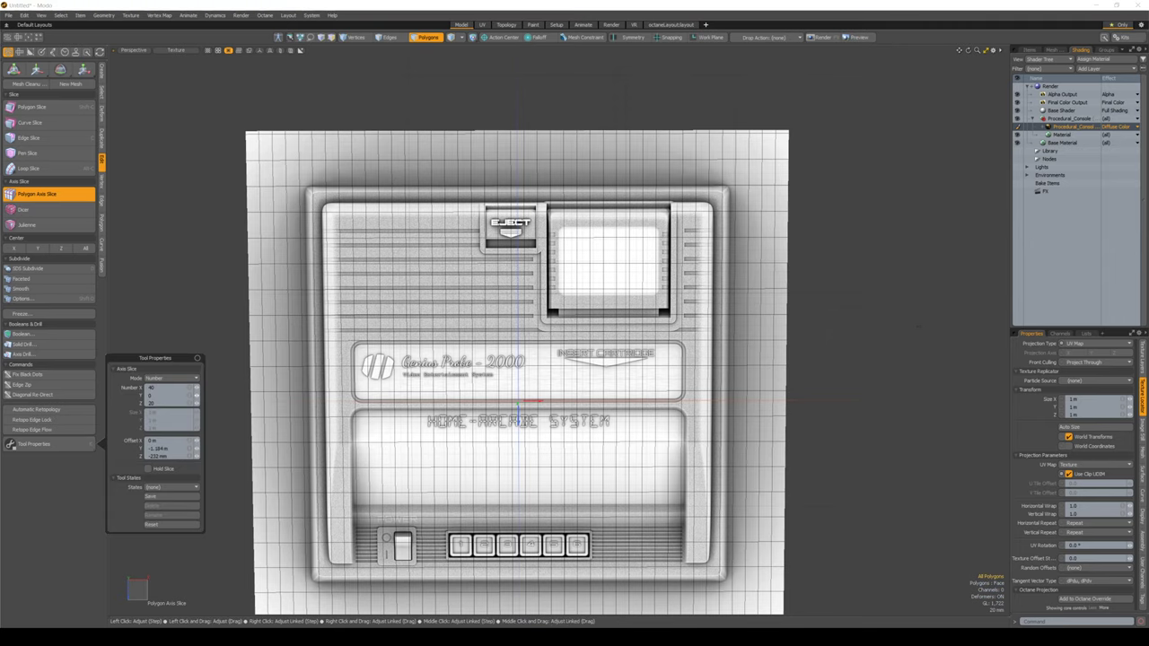
pyautogui.click(153, 403)
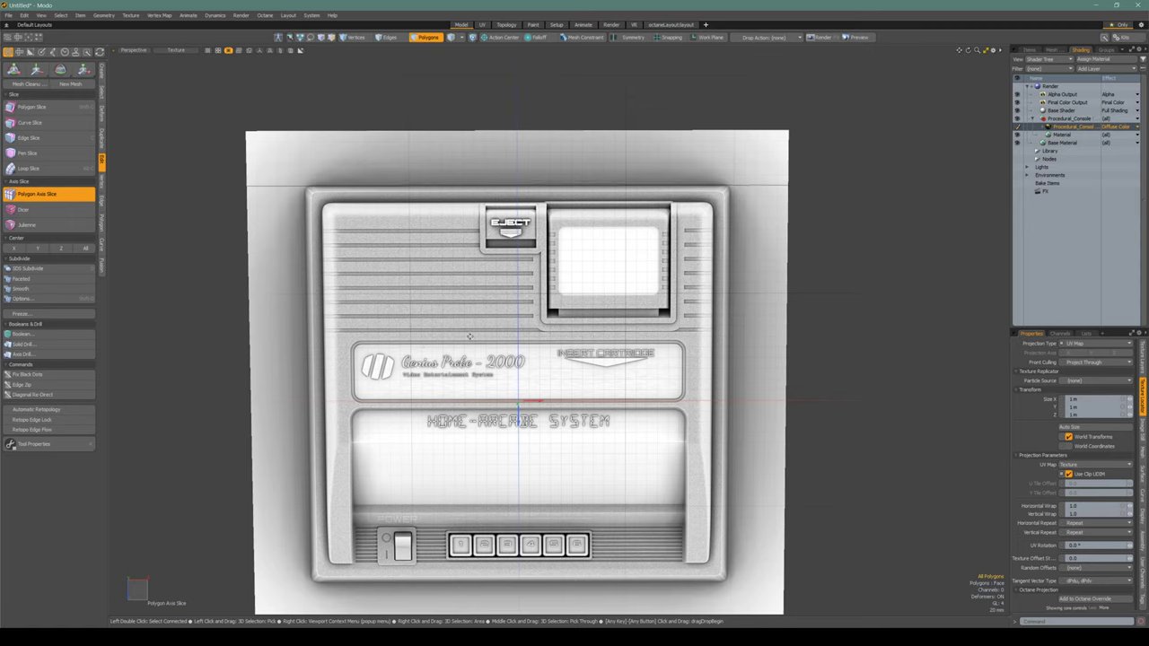
pyautogui.press('space')
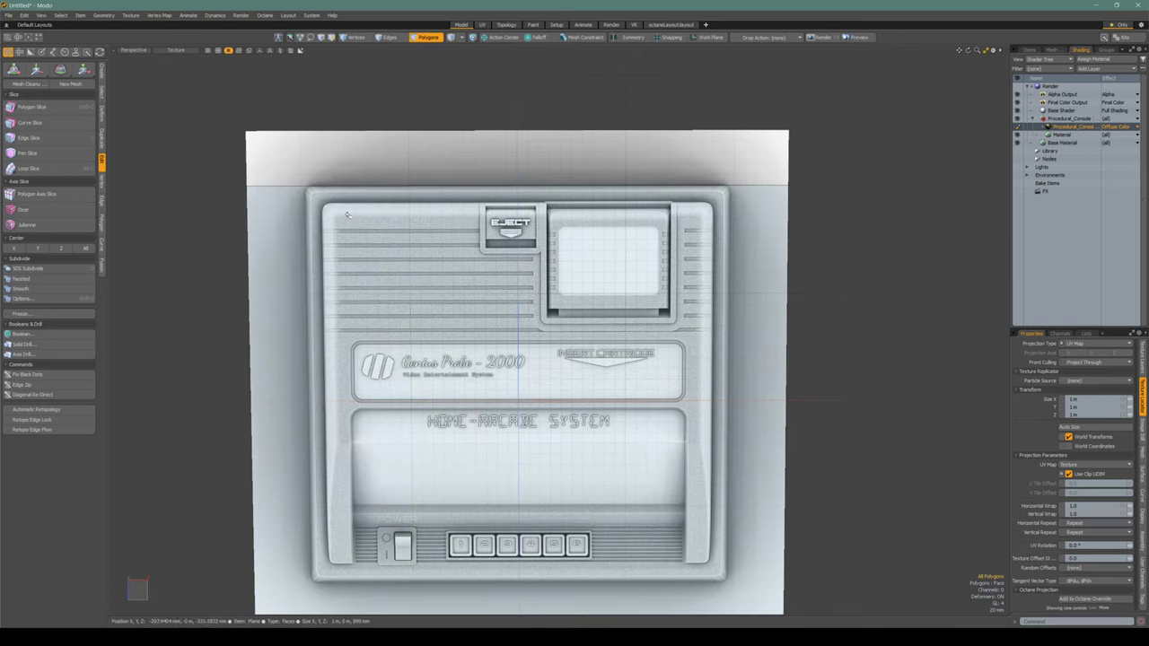
# Add a second horizontal axis slice across the plane, just below the console's lower edge
pyautogui.click(38, 195)
pyautogui.keyDown('alt'); pyautogui.moveTo(239, 342); pyautogui.dragTo(293, 208); pyautogui.keyUp('alt')
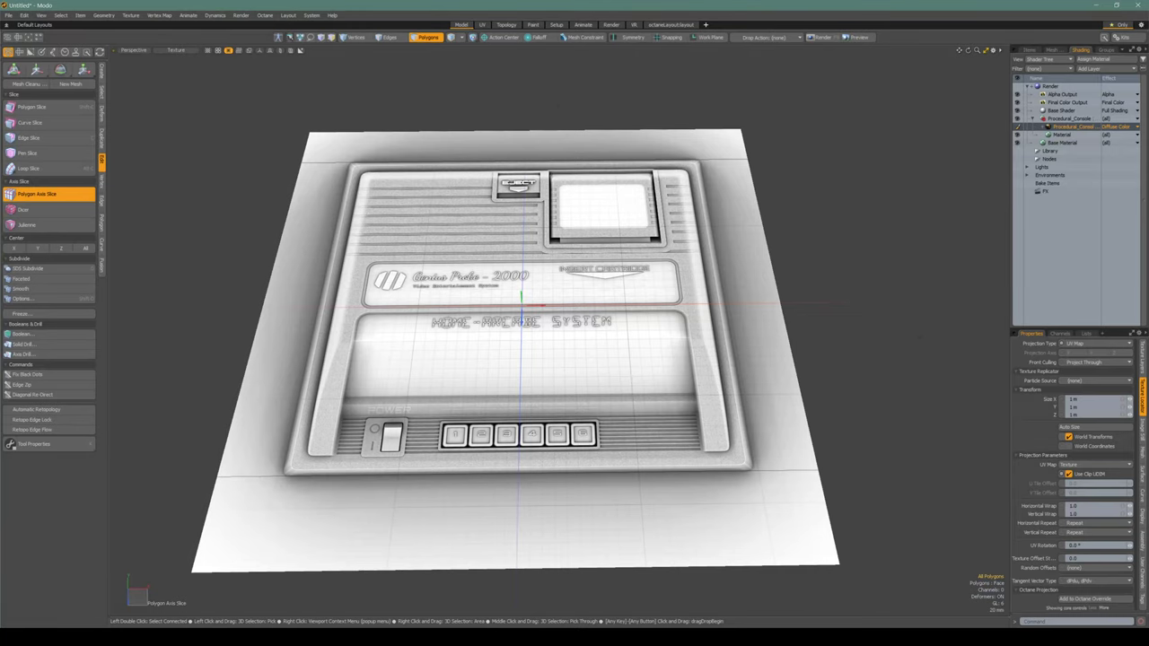
pyautogui.keyDown('alt'); pyautogui.moveTo(639, 125); pyautogui.dragTo(653, 272); pyautogui.keyUp('alt')
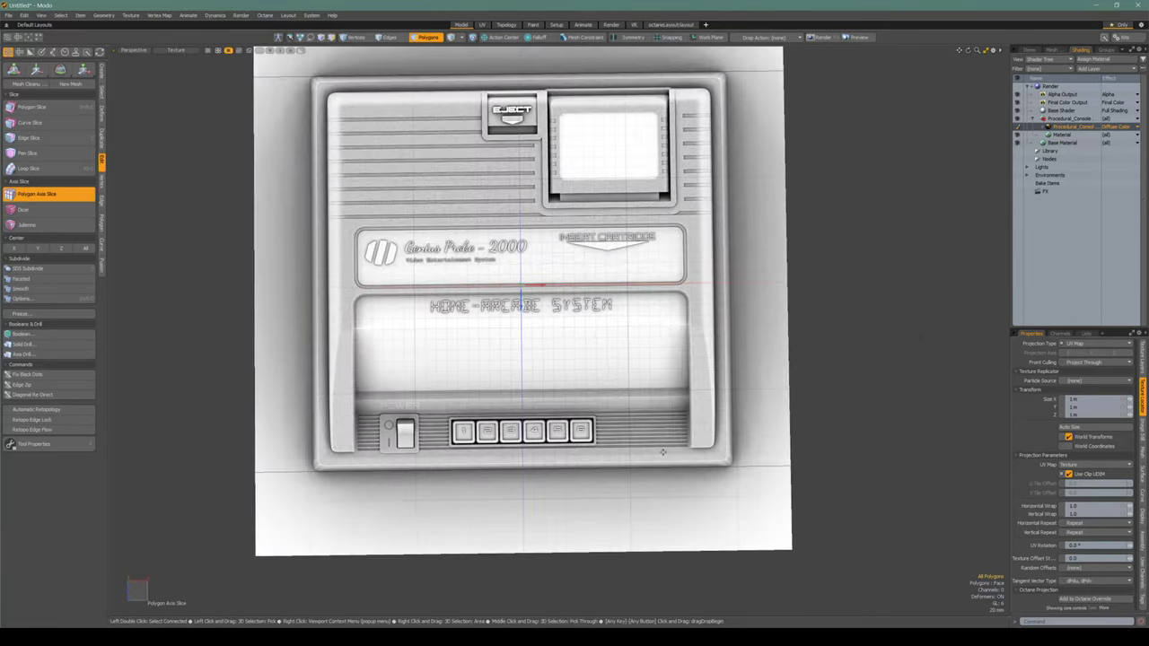
# Cut the plane vertically along the console's left edge with Polygon Axis Slice, using one X slice and none on Y and Z
pyautogui.scroll(5, 662, 452)
pyautogui.keyDown('alt'); pyautogui.moveTo(662, 452); pyautogui.dragTo(678, 403); pyautogui.keyUp('alt')
pyautogui.scroll(-7, 678, 403)
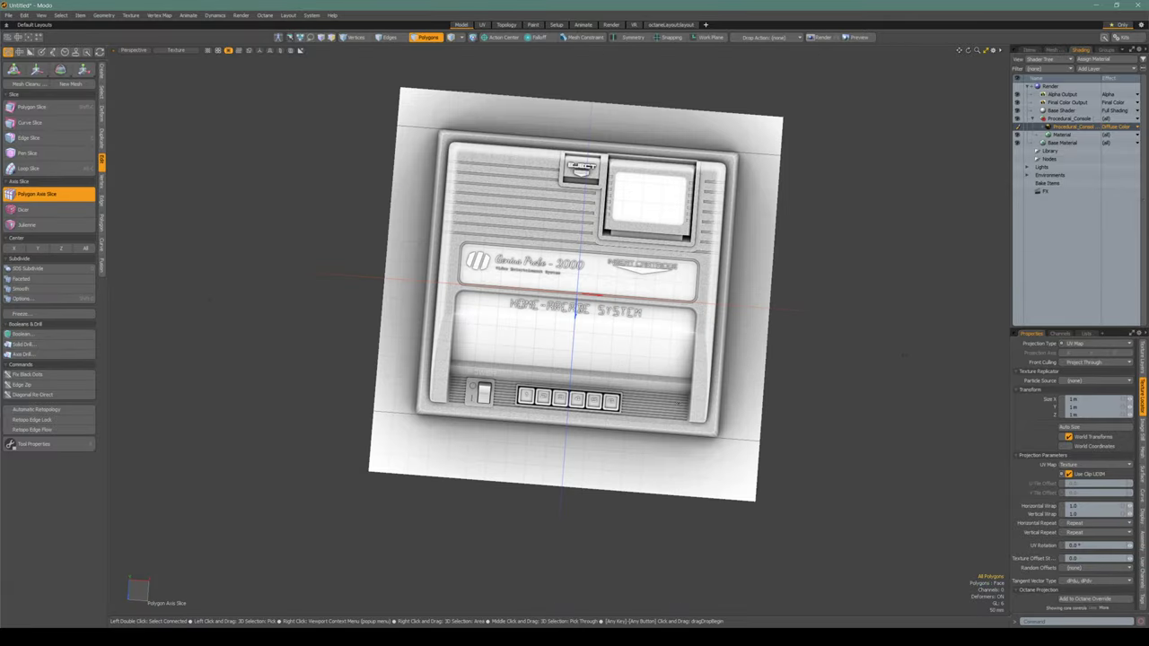
pyautogui.scroll(2, 518, 410)
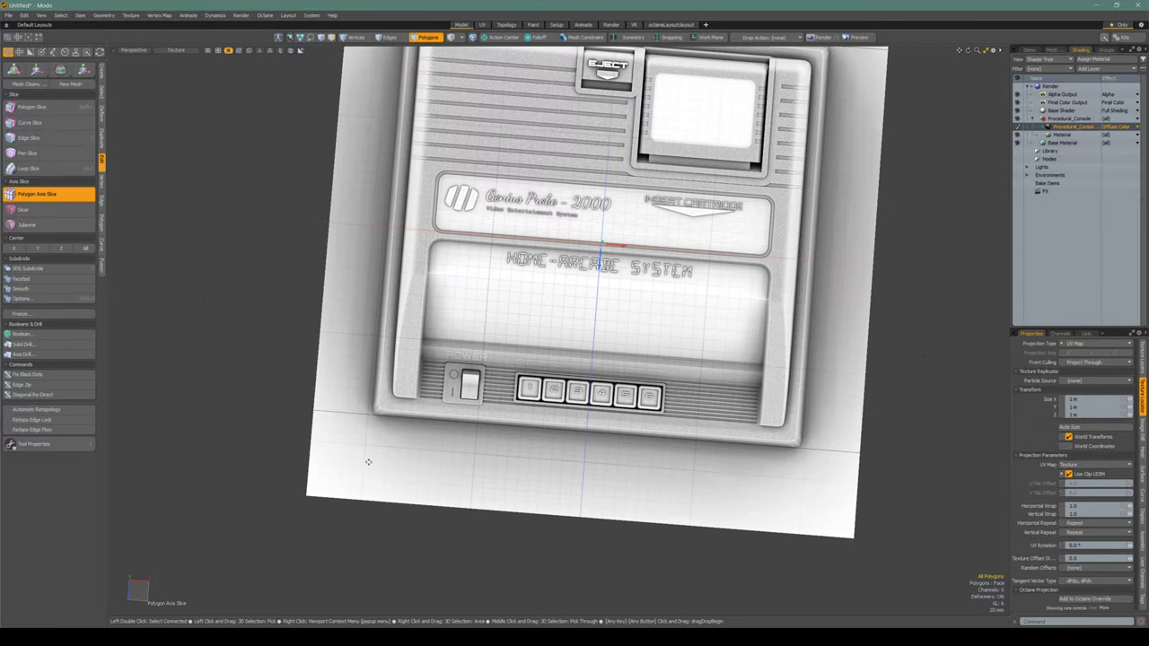
pyautogui.scroll(-3, 449, 435)
pyautogui.click(63, 192)
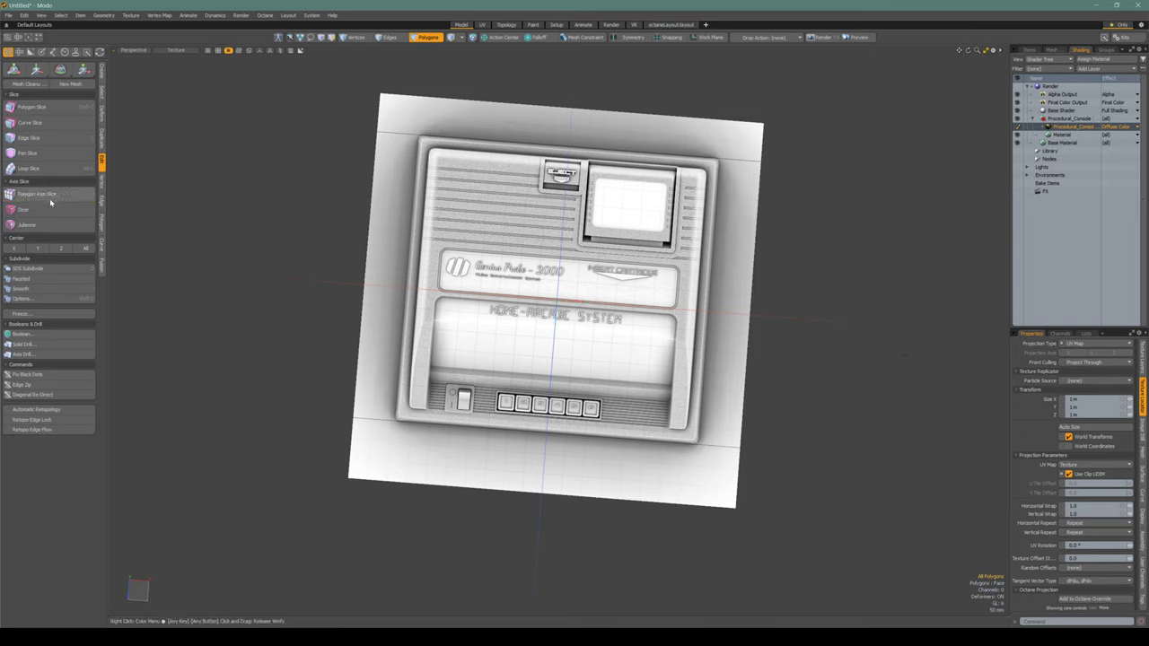
pyautogui.click(46, 196)
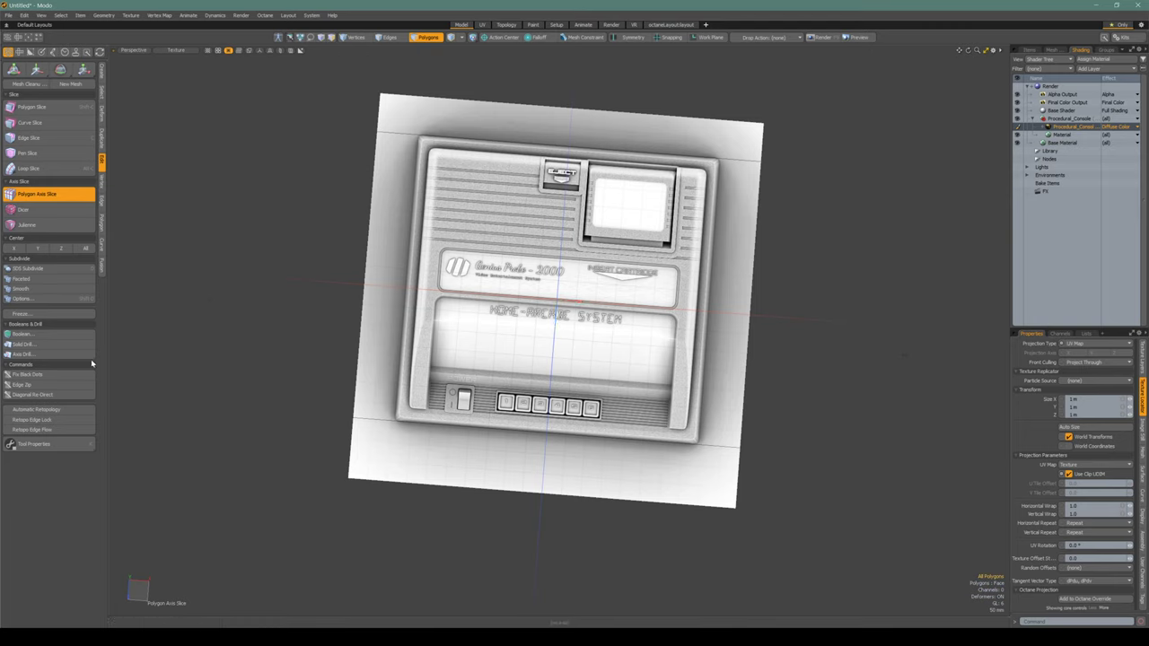
pyautogui.click(44, 444)
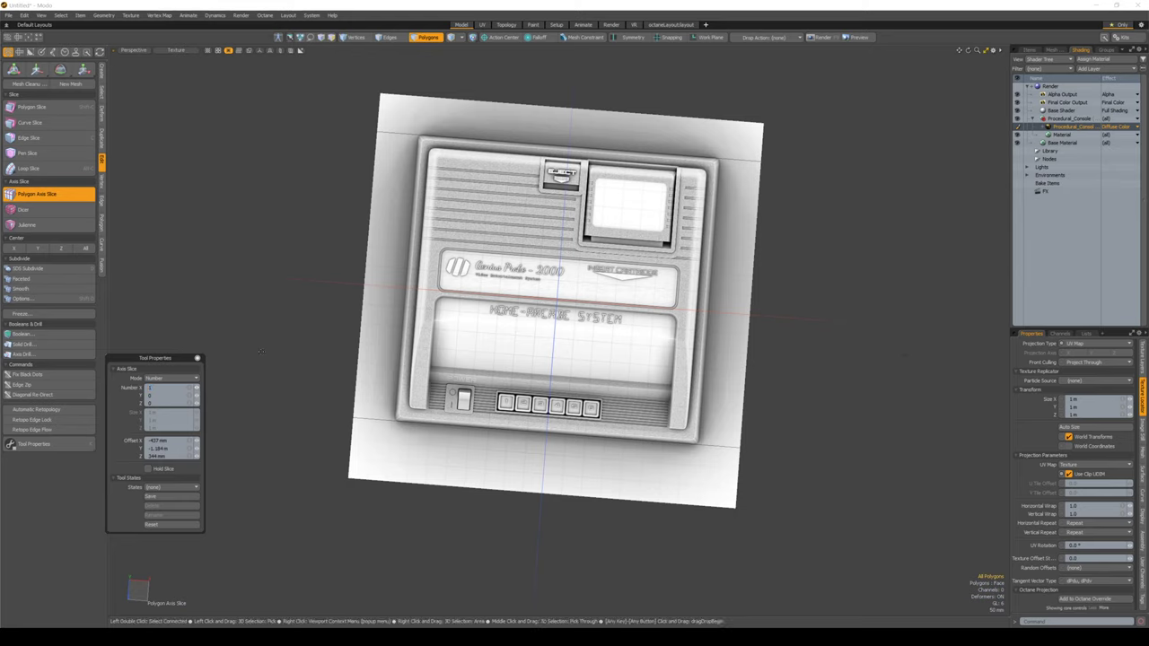
pyautogui.moveTo(463, 264); pyautogui.dragTo(478, 264)
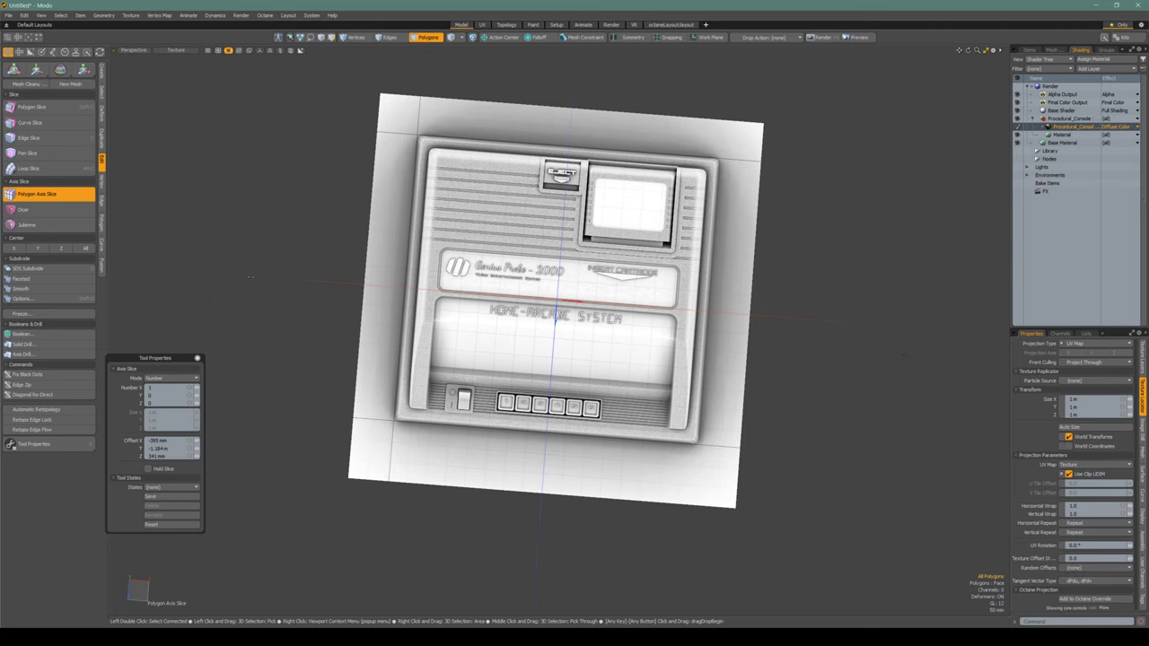
# Add a second vertical axis slice across the plane along the console's right edge
pyautogui.scroll(2, 457, 235)
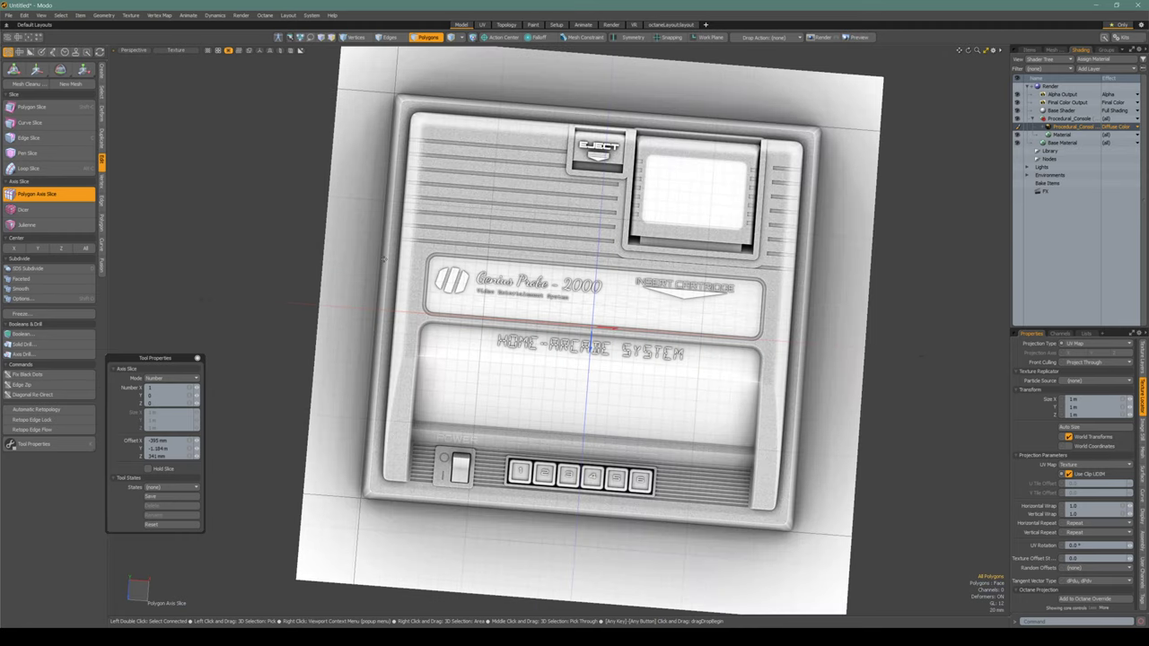
pyautogui.press('q')
pyautogui.click(63, 195)
pyautogui.moveTo(392, 501); pyautogui.dragTo(793, 536)
pyautogui.press('space')
# Delete the eight border polygons surrounding the console, keeping only the central console polygon
pyautogui.scroll(-3, 311, 233)
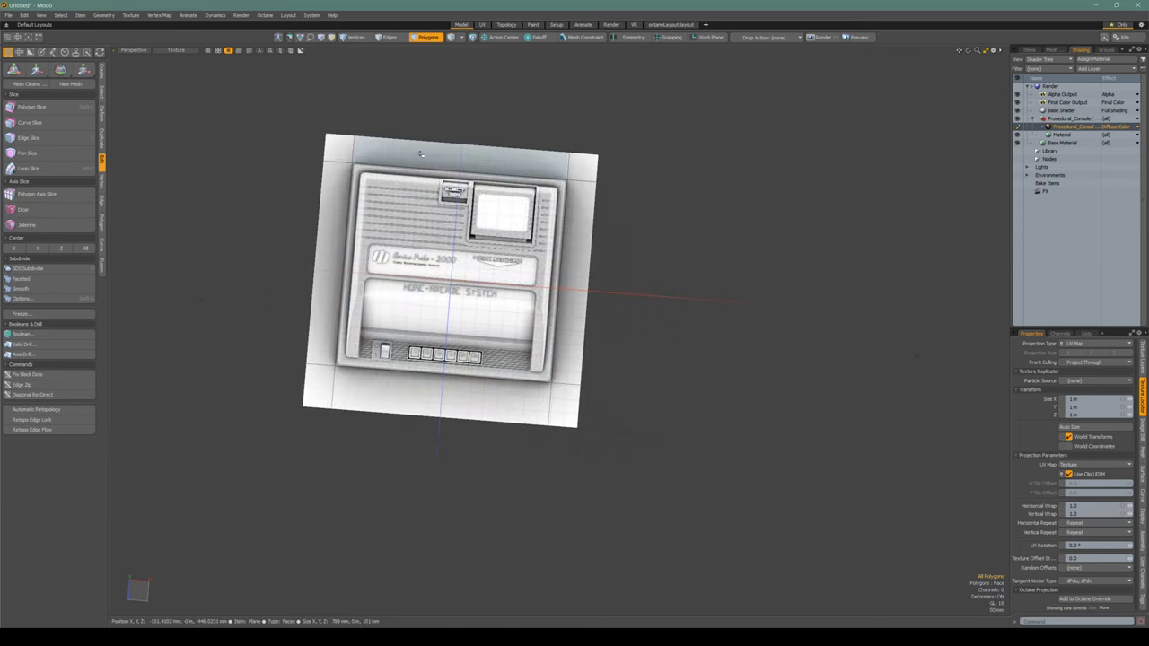
pyautogui.moveTo(370, 155); pyautogui.dragTo(340, 150)
pyautogui.moveTo(315, 208)
pyautogui.keyDown('shift'); pyautogui.mouseDown()
pyautogui.moveTo(323, 400)
pyautogui.moveTo(559, 403)
pyautogui.moveTo(581, 281)
pyautogui.mouseUp(); pyautogui.keyUp('shift')
pyautogui.keyDown('shift'); pyautogui.click(584, 166); pyautogui.keyUp('shift')
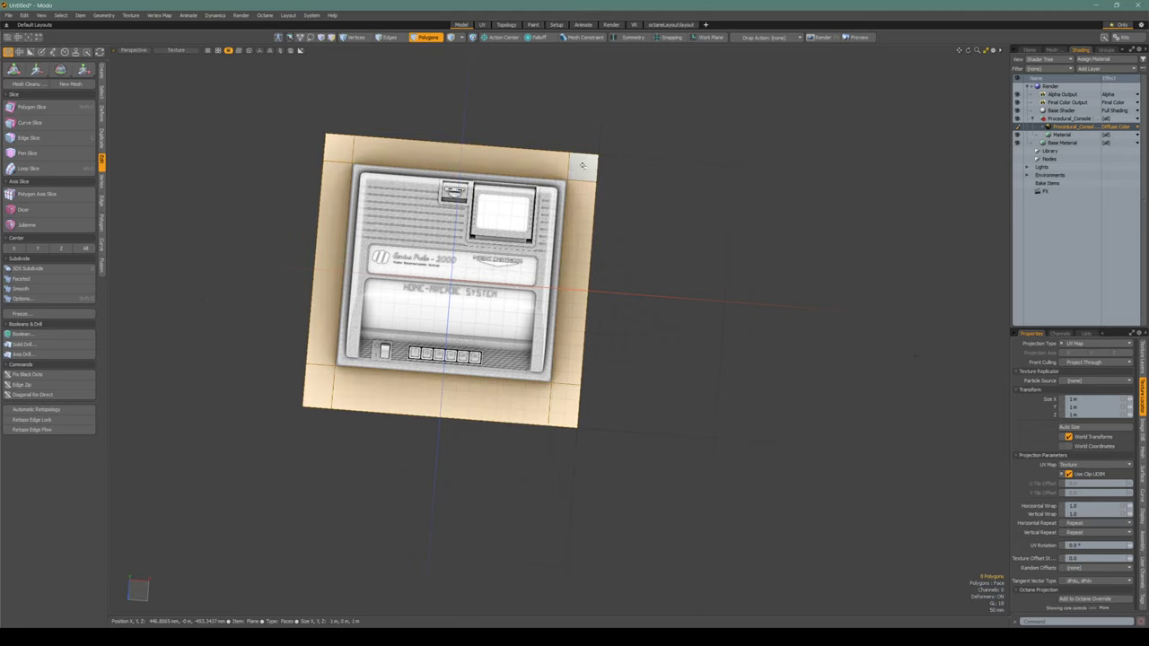
pyautogui.press('Delete')
# Select the remaining console polygon
pyautogui.scroll(3, 440, 217)
pyautogui.keyDown('alt'); pyautogui.moveTo(442, 218); pyautogui.dragTo(473, 297); pyautogui.keyUp('alt')
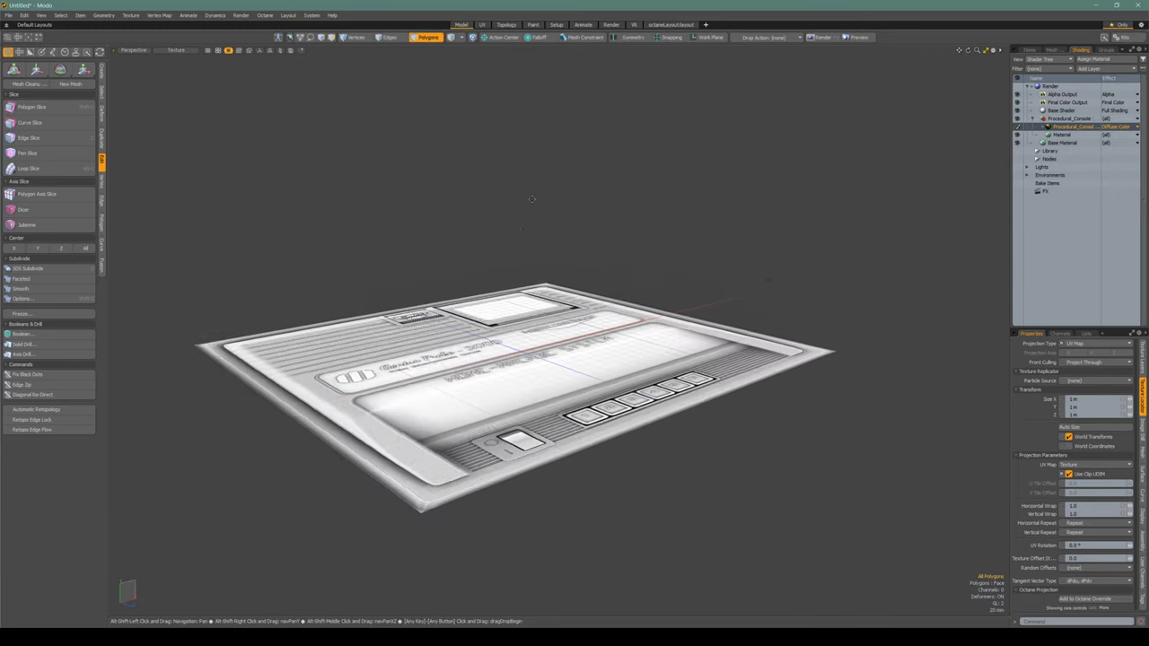
pyautogui.keyDown('alt'); pyautogui.moveTo(537, 187); pyautogui.dragTo(457, 267); pyautogui.keyUp('alt')
pyautogui.click(455, 301)
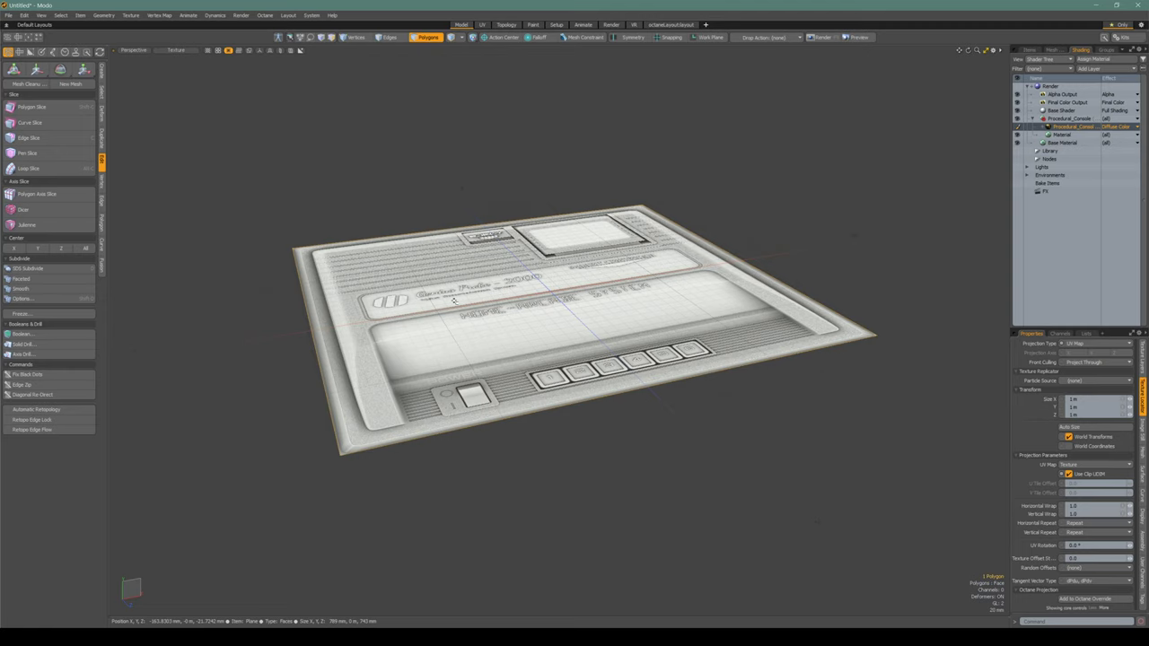
# Switch to Marmoset Toolbag and examine the shape of the finished console's underside
pyautogui.press('alt')
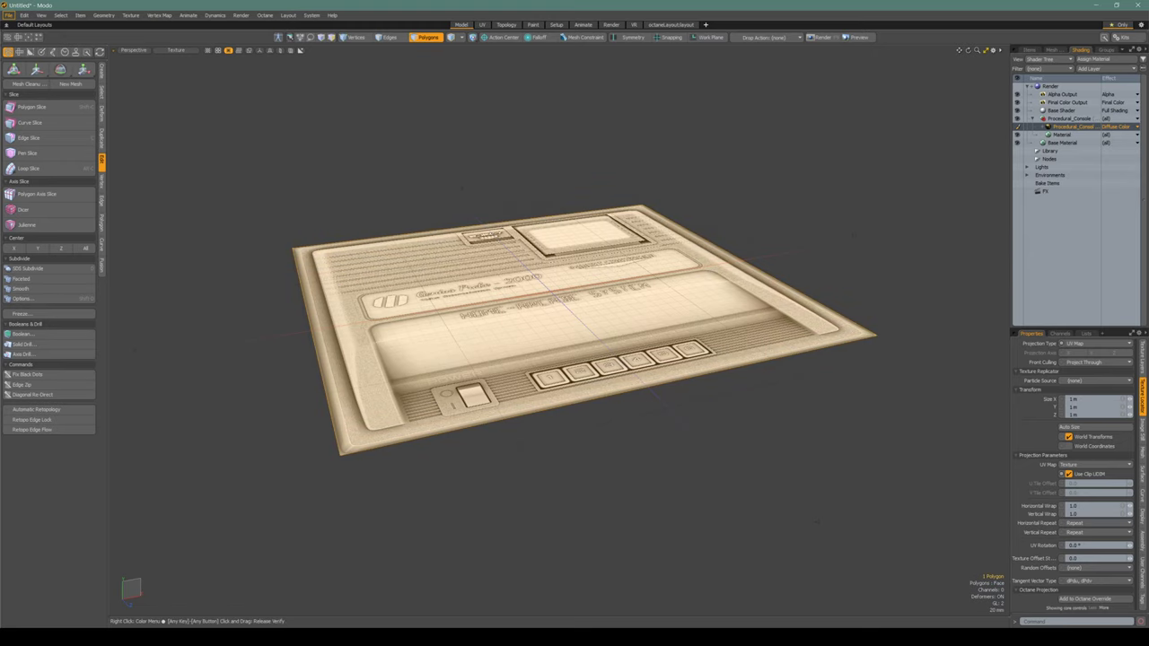
pyautogui.moveTo(0, 75); pyautogui.dragTo(330, 3)
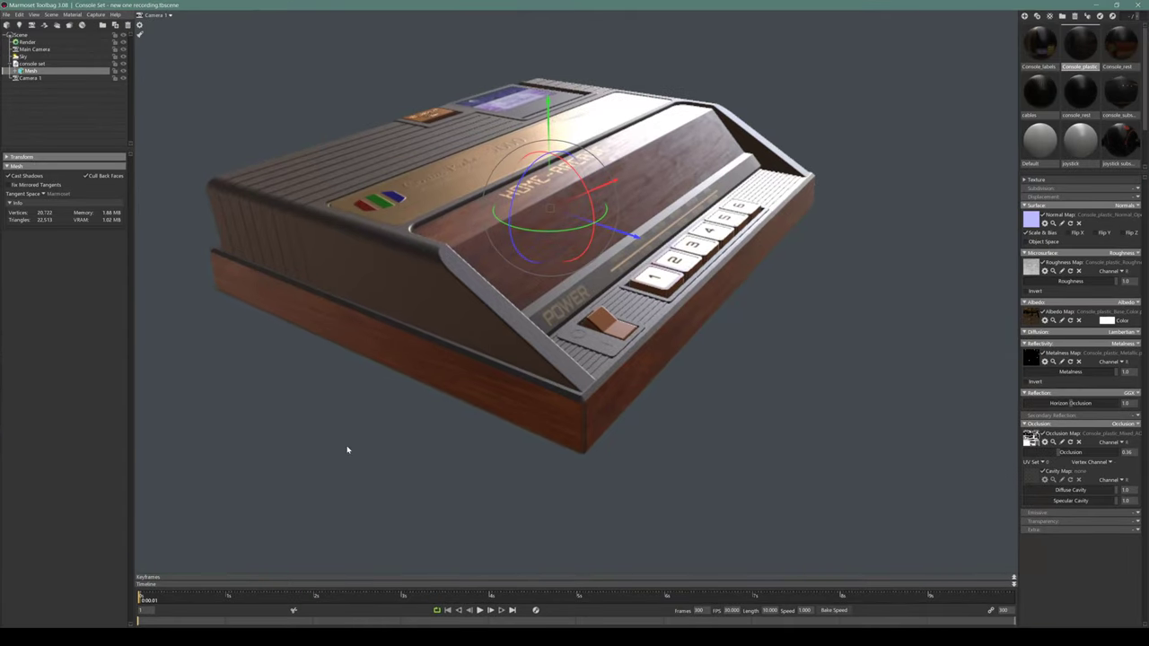
pyautogui.click(382, 403)
pyautogui.moveTo(354, 413); pyautogui.dragTo(336, 335)
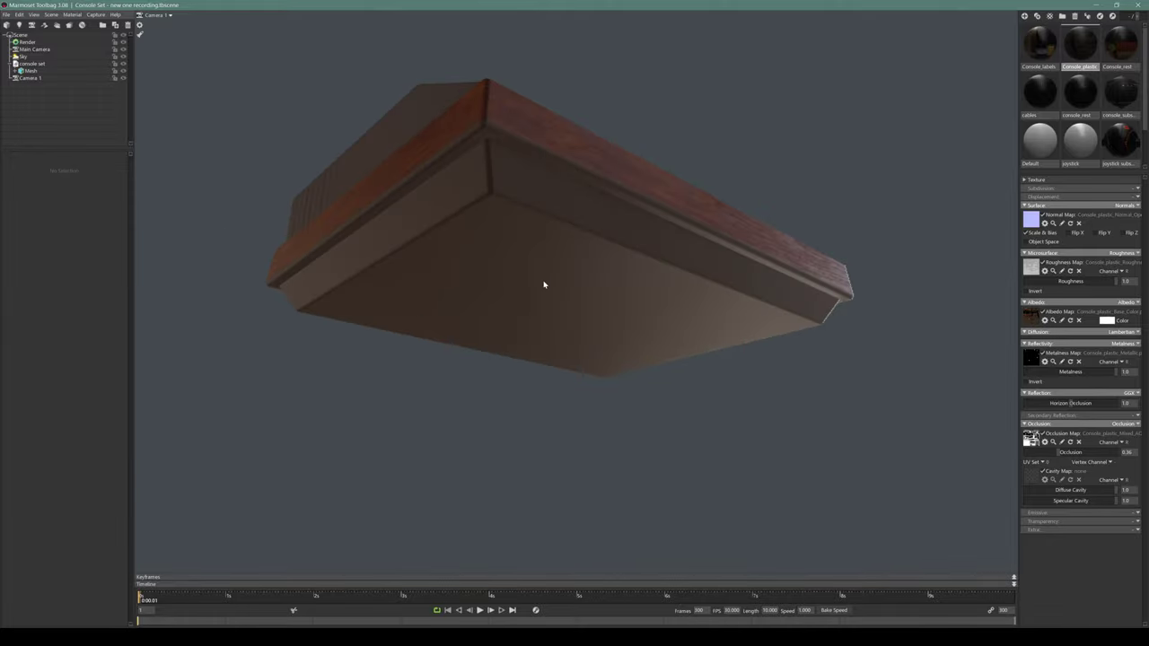
pyautogui.moveTo(551, 284); pyautogui.dragTo(618, 243)
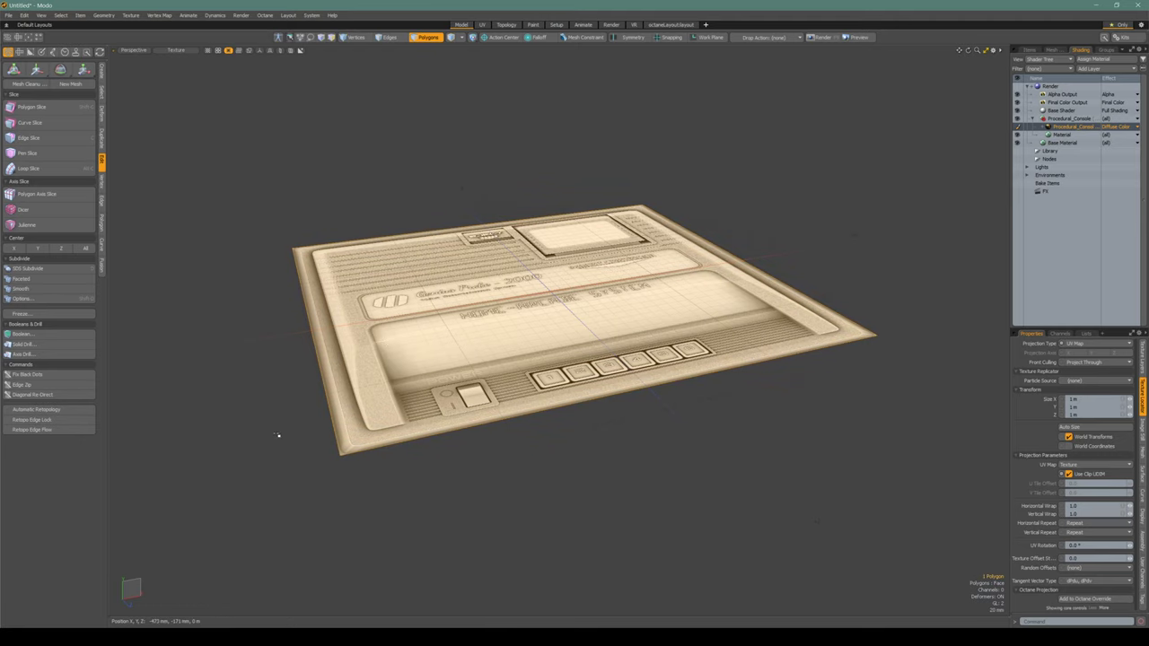
# Flip the console polygon to face downward in Modo and inset it slightly with Bevel to form a narrow rim
pyautogui.press('f')
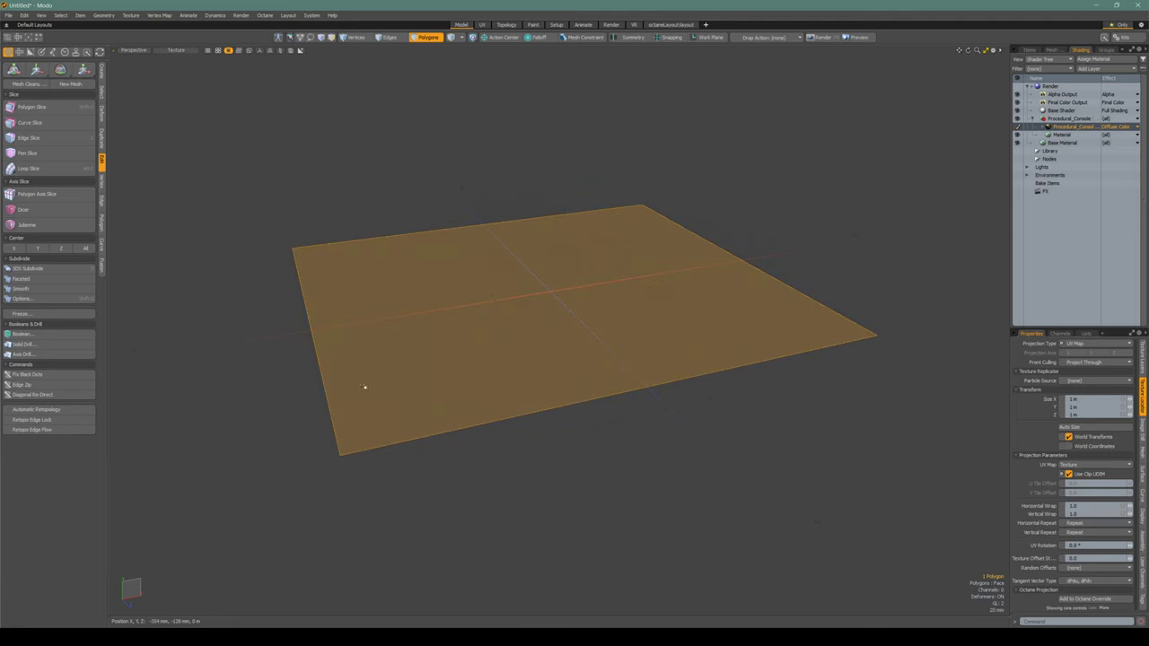
pyautogui.keyDown('alt'); pyautogui.moveTo(372, 380); pyautogui.dragTo(502, 261); pyautogui.keyUp('alt')
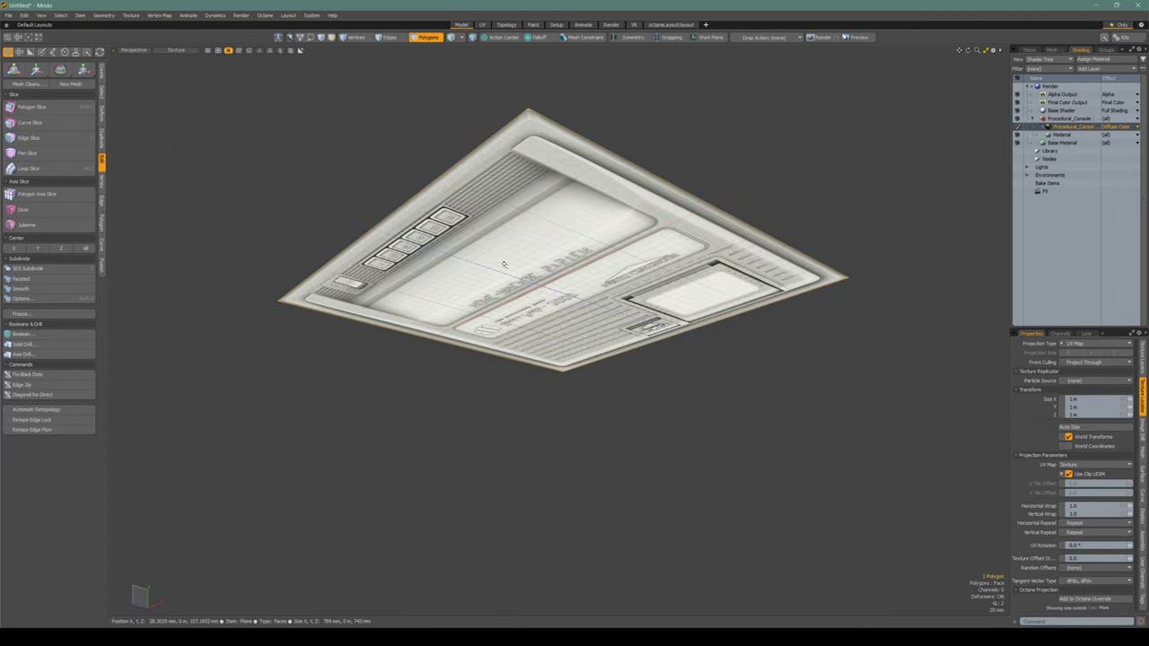
pyautogui.press('b')
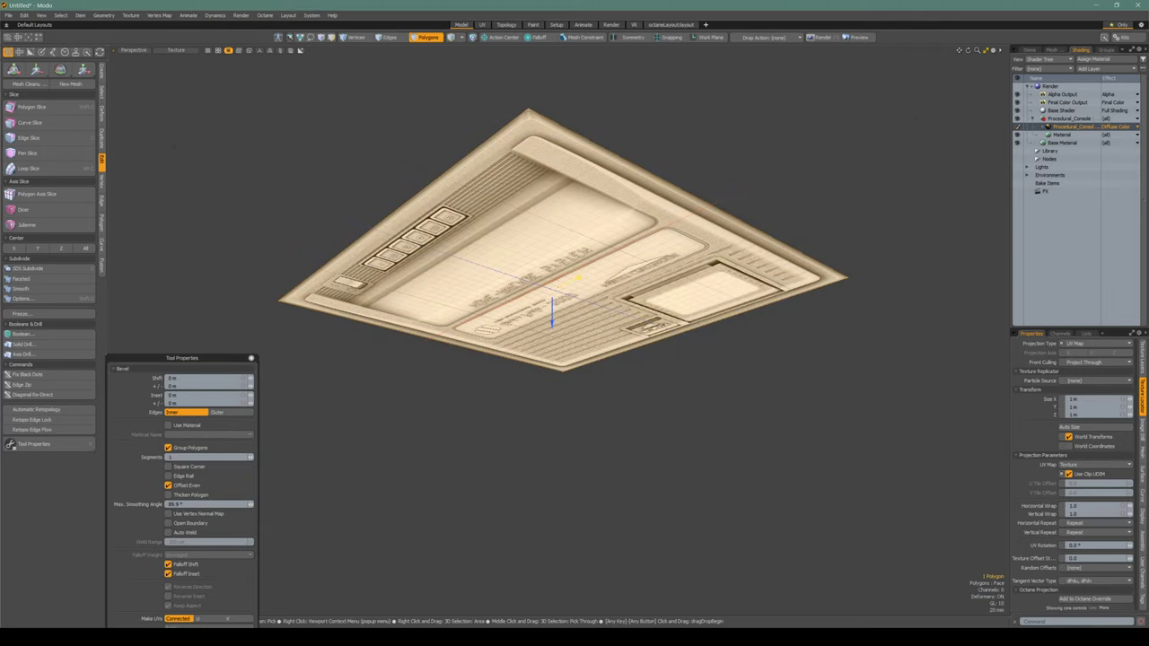
pyautogui.moveTo(578, 278)
pyautogui.mouseDown()
pyautogui.moveTo(618, 278)
pyautogui.moveTo(575, 282)
pyautogui.mouseUp()
pyautogui.press('q')
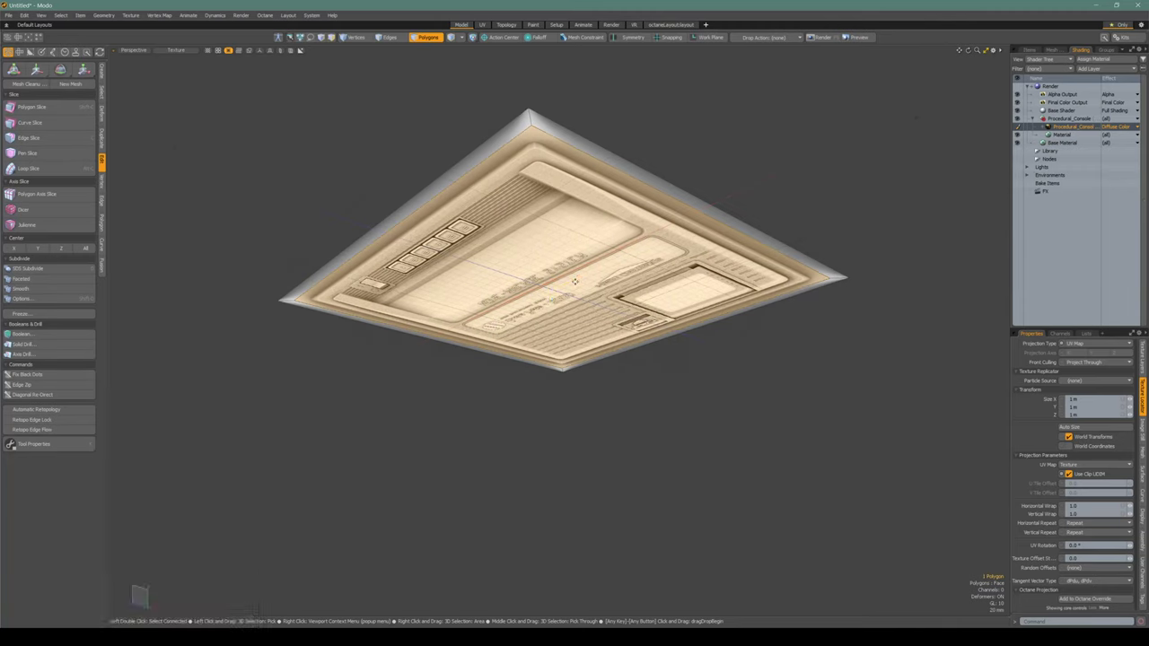
# Bevel the inset polygon again with a shift of 44 mm and an inset of about 17.8 mm
pyautogui.press('b')
pyautogui.moveTo(552, 321); pyautogui.dragTo(552, 344)
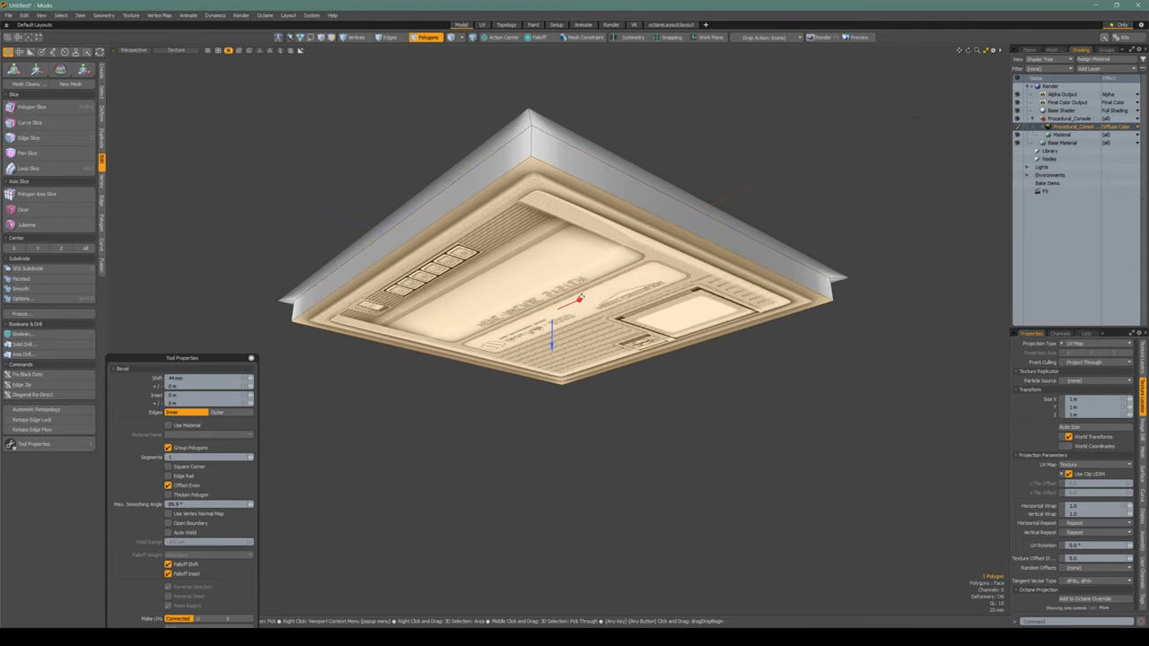
pyautogui.moveTo(580, 298); pyautogui.dragTo(593, 291)
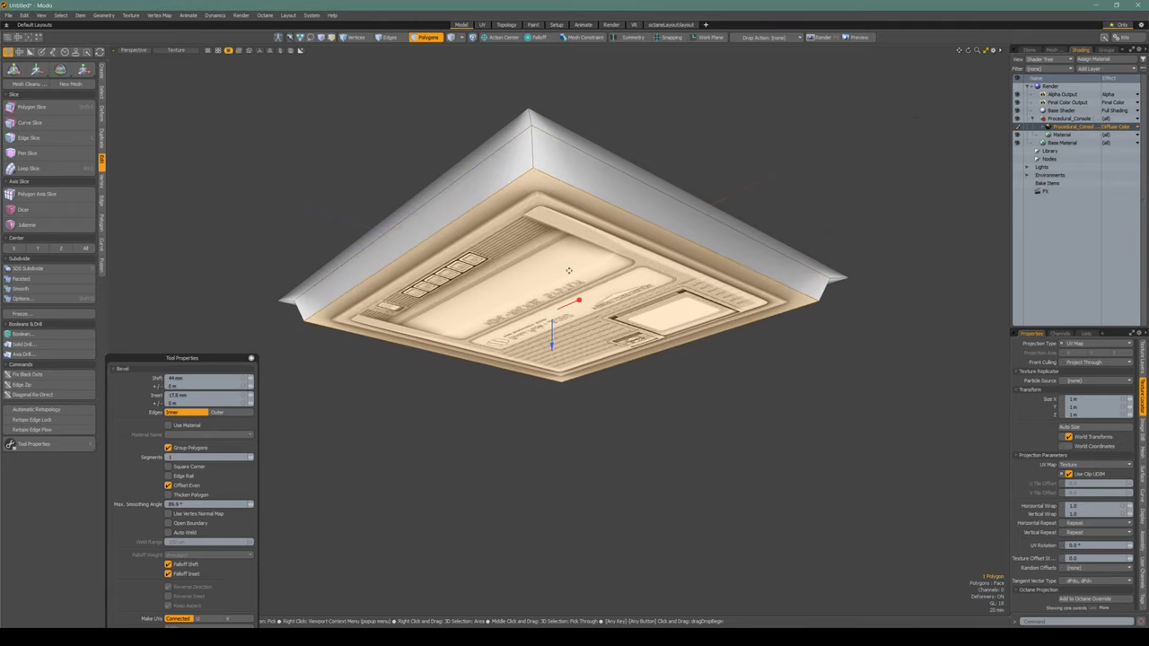
pyautogui.keyDown('alt'); pyautogui.moveTo(554, 255); pyautogui.dragTo(555, 114); pyautogui.keyUp('alt')
# Select all nine polygons of the console base and assign them a new near-black material with RGB 23, 23, 23
pyautogui.press('space')
pyautogui.press('[')
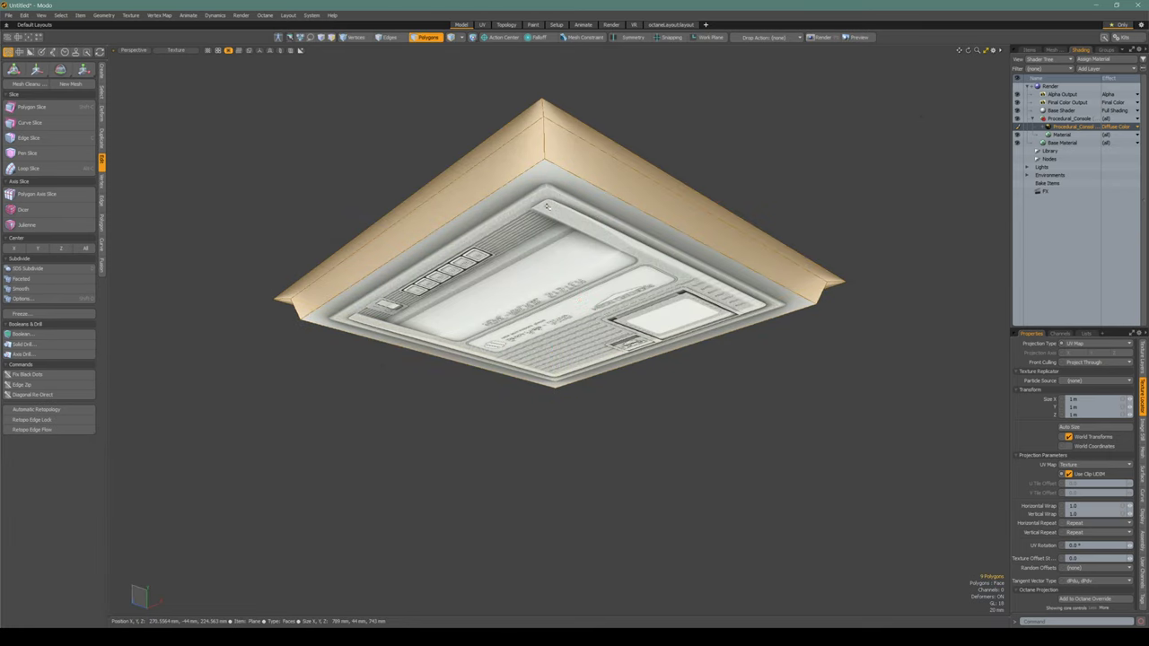
pyautogui.press('m')
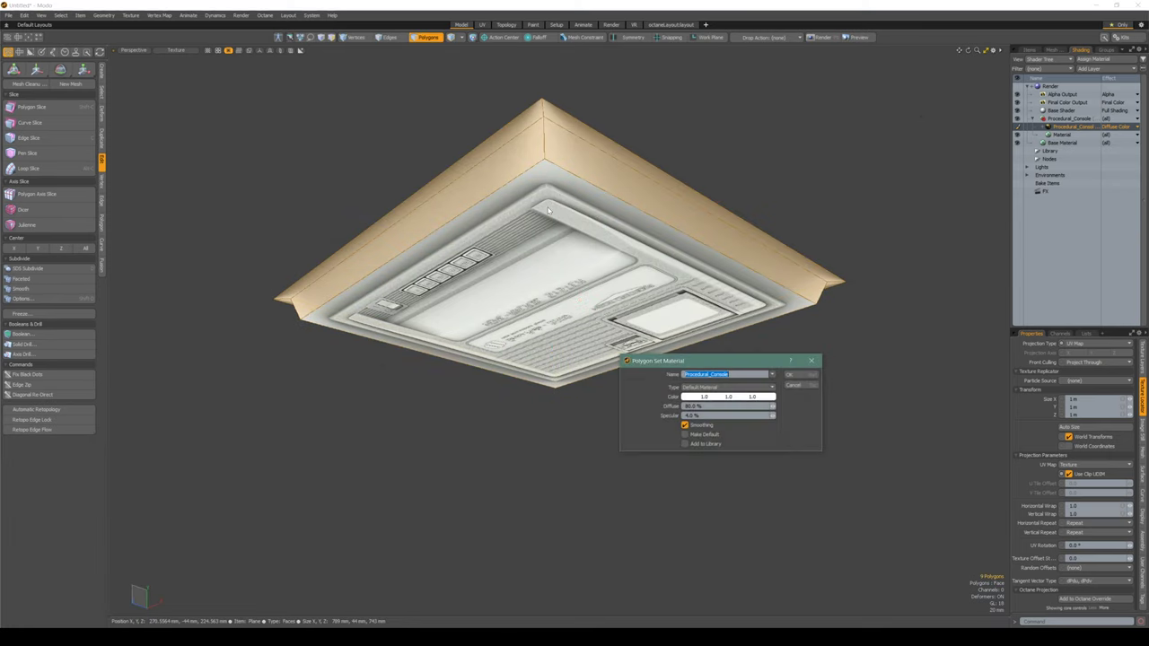
pyautogui.press('Right')
pyautogui.click(729, 396)
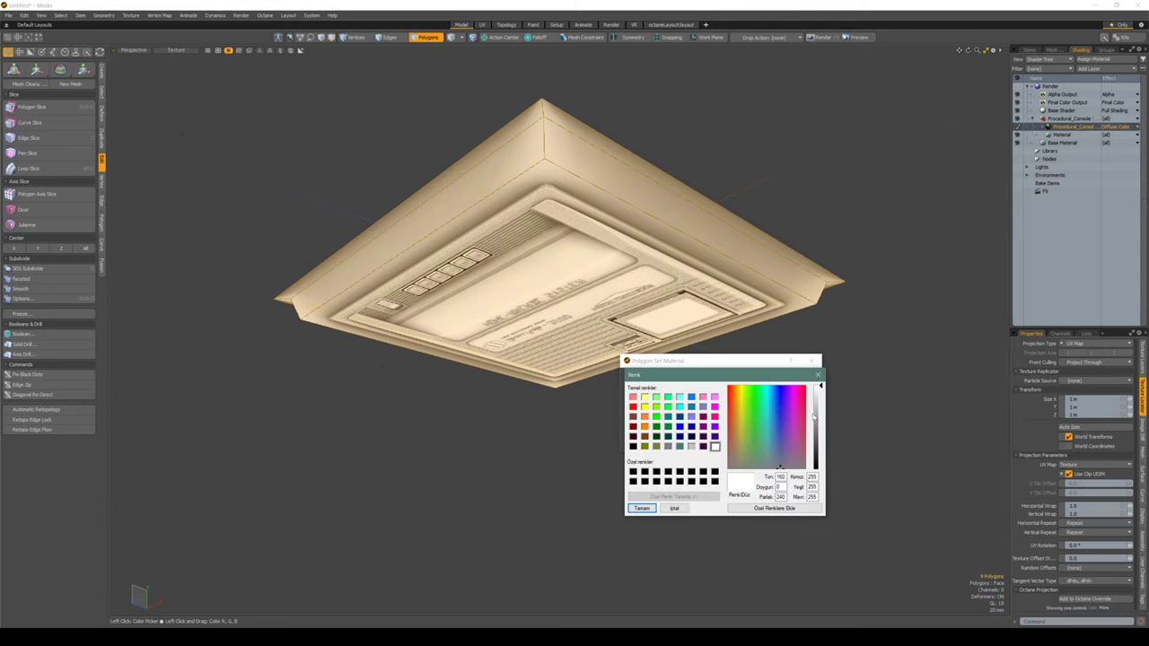
pyautogui.click(814, 461)
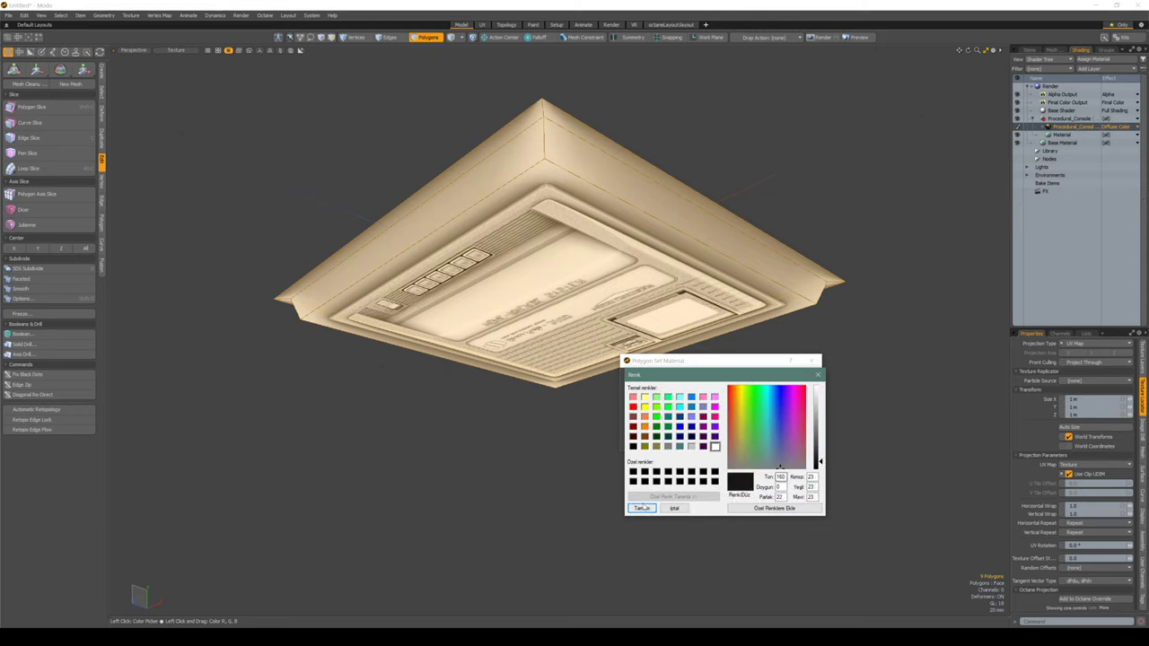
pyautogui.click(641, 508)
pyautogui.click(810, 364)
# Select the base's bottom face and its four side walls, leaving out the outer rim
pyautogui.keyDown('alt'); pyautogui.moveTo(415, 320); pyautogui.dragTo(515, 310); pyautogui.keyUp('alt')
pyautogui.press('3')
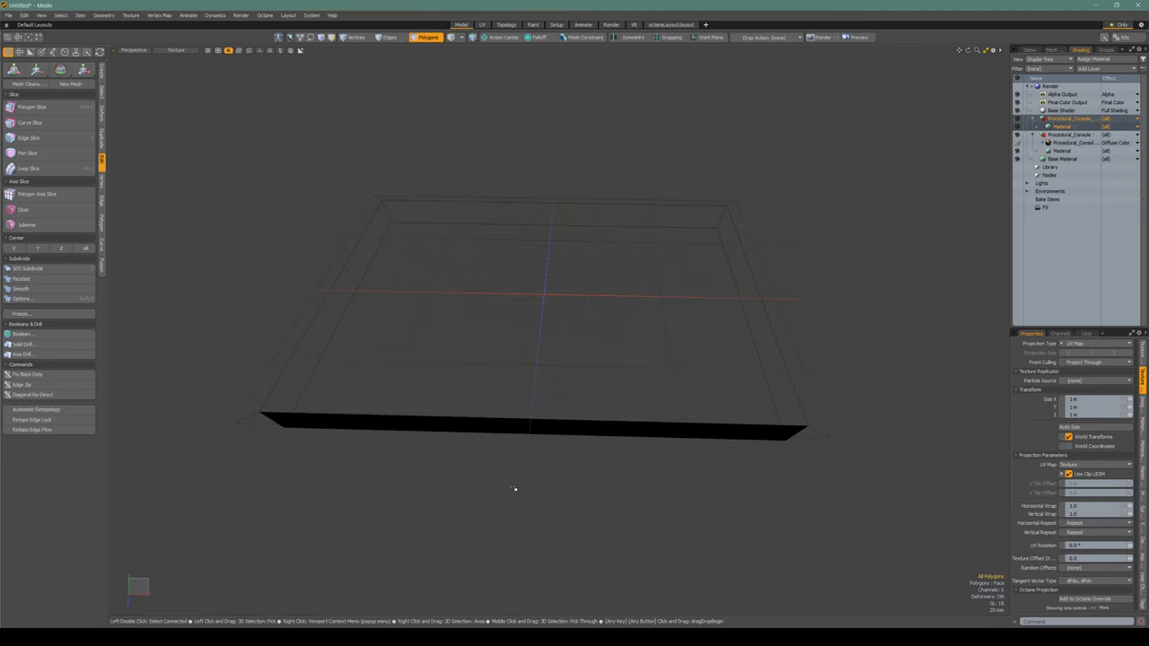
pyautogui.keyDown('alt'); pyautogui.moveTo(513, 488); pyautogui.dragTo(567, 333); pyautogui.keyUp('alt')
pyautogui.keyDown('alt'); pyautogui.moveTo(441, 248); pyautogui.dragTo(489, 290); pyautogui.keyUp('alt')
pyautogui.doubleClick(540, 299)
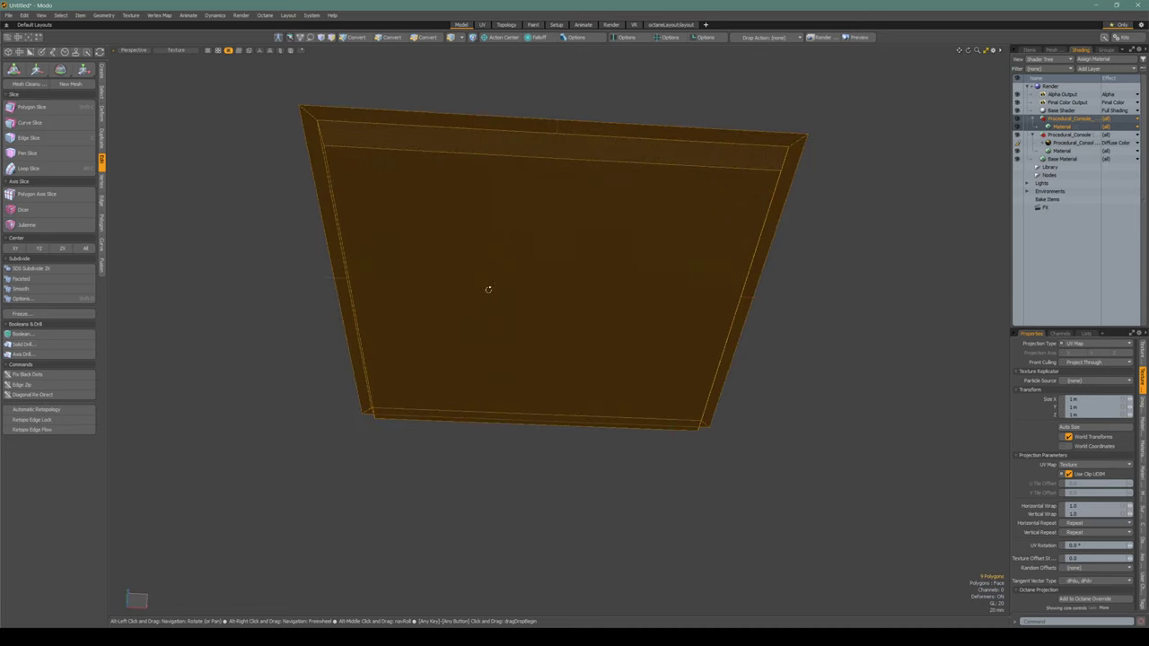
pyautogui.press('3')
pyautogui.keyDown('alt'); pyautogui.moveTo(424, 206); pyautogui.dragTo(453, 286); pyautogui.keyUp('alt')
pyautogui.press('2')
pyautogui.moveTo(269, 94)
pyautogui.mouseDown(button='right')
pyautogui.moveTo(829, 147)
pyautogui.moveTo(165, 606)
pyautogui.mouseUp(button='right')
pyautogui.press('3')
pyautogui.doubleClick(482, 313)
pyautogui.hotkey('shift', 'Up')
pyautogui.hotkey('shift', 'Down')
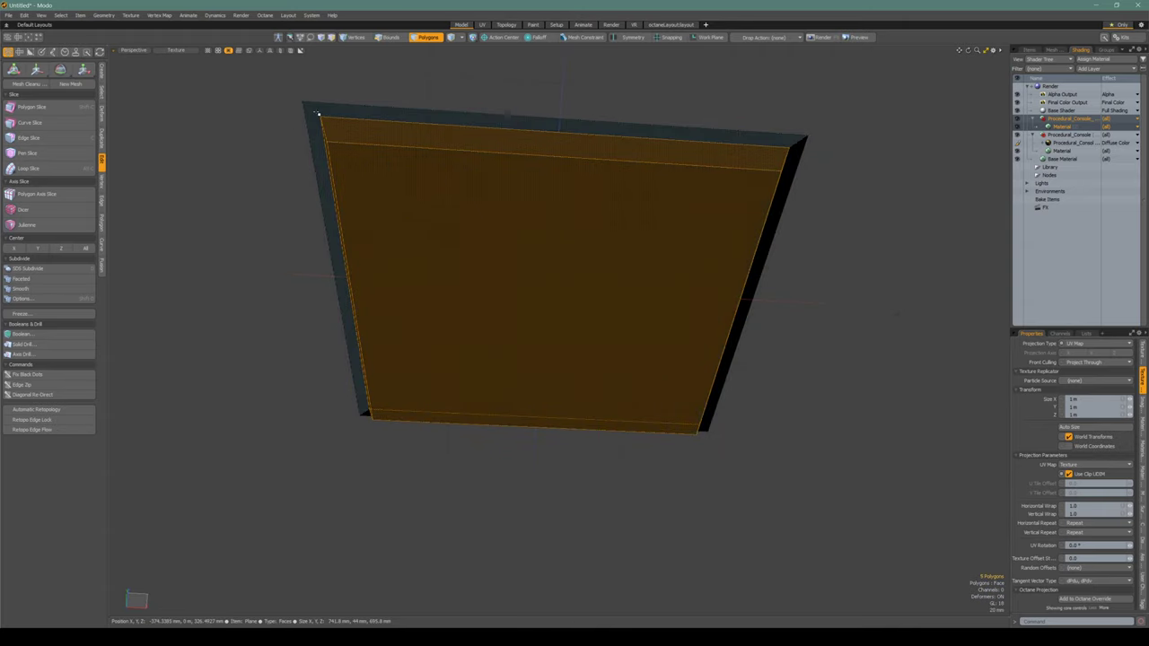
# Convert the base polygon selection to edges and apply an Edge Bevel of 6.8 mm with a round level of 1
pyautogui.click(388, 37)
pyautogui.press('b')
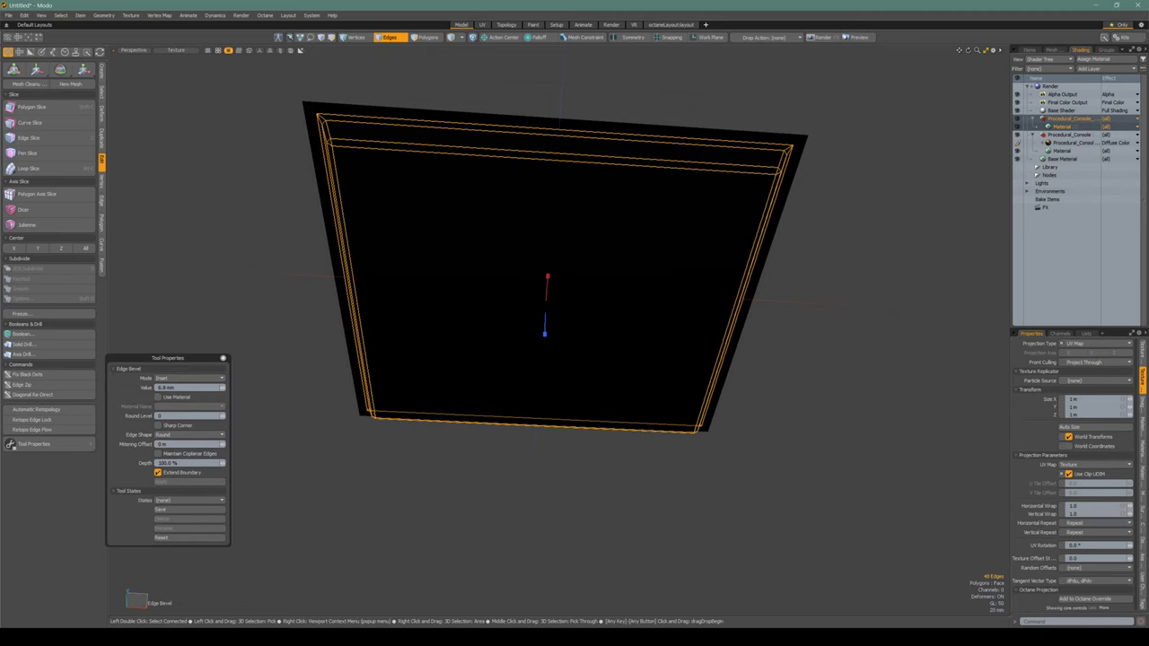
pyautogui.click(224, 420)
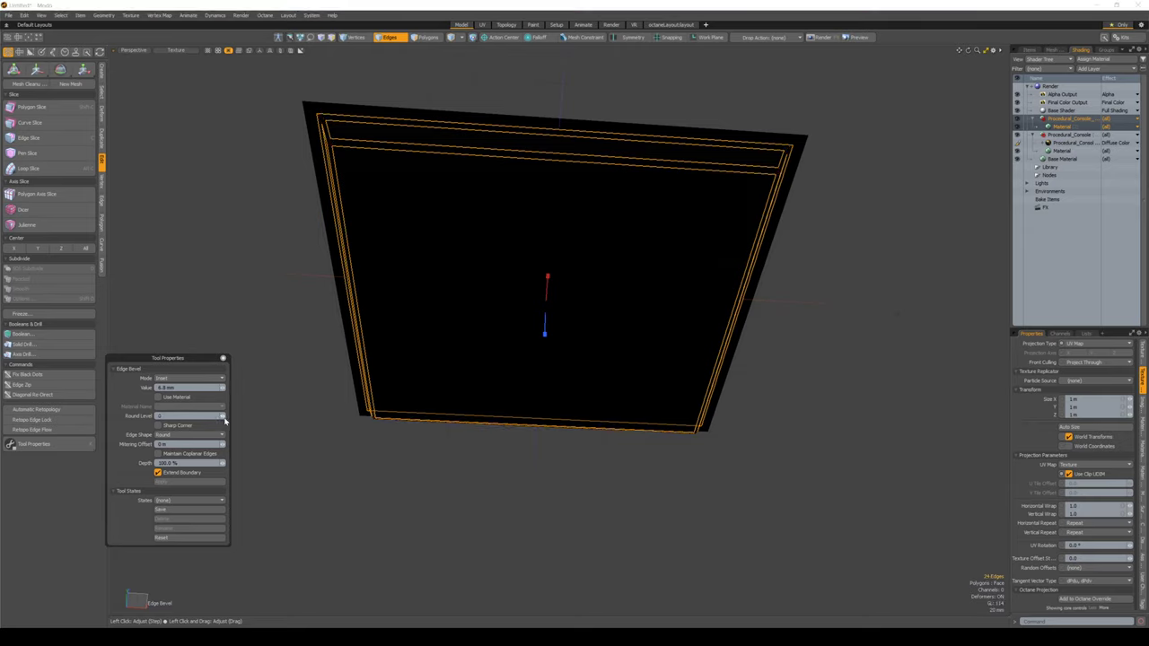
# Set the viewport to Gooch Tone Shading and inspect the base's beveled edges up close
pyautogui.click(176, 49)
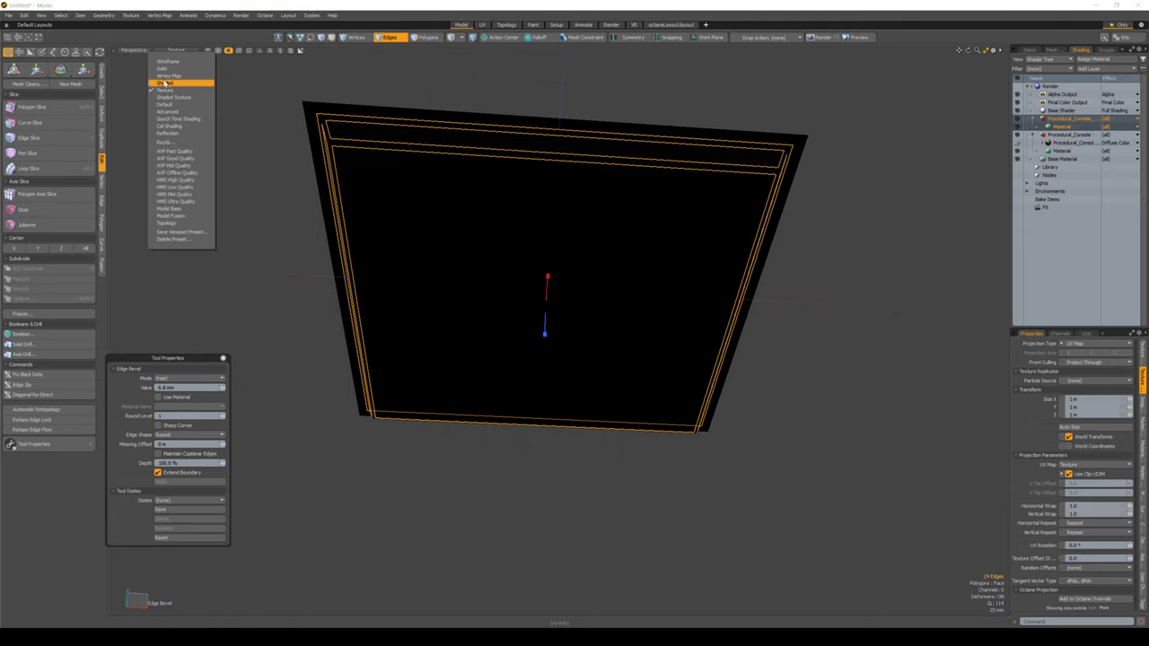
pyautogui.click(175, 118)
pyautogui.scroll(2, 393, 167)
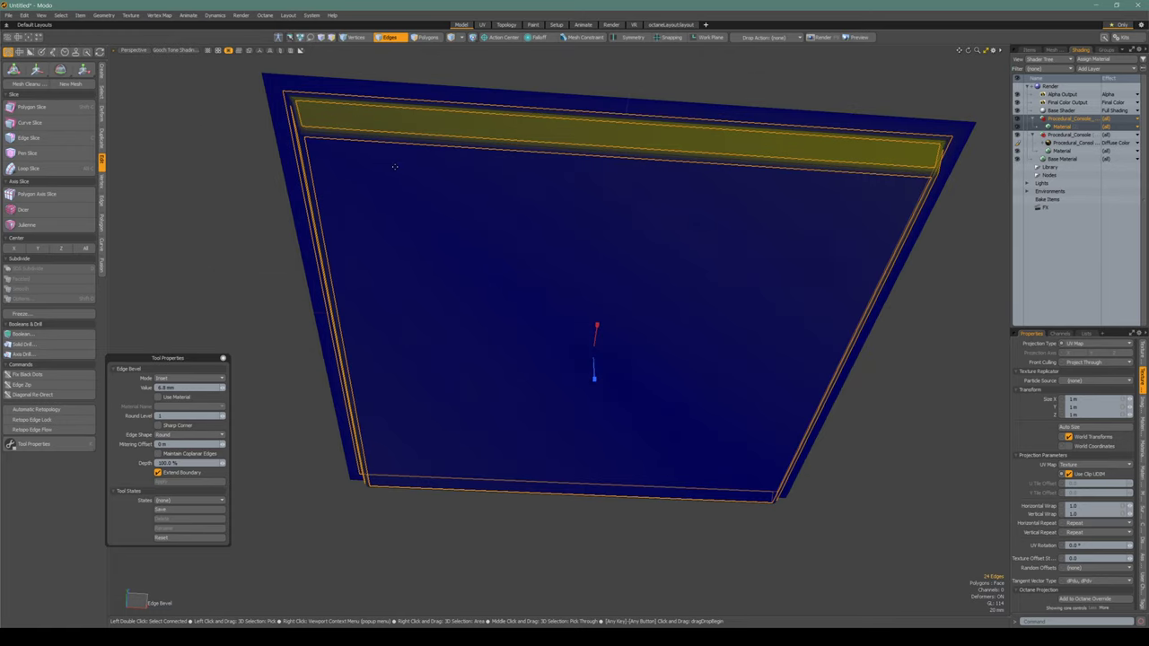
pyautogui.scroll(5, 401, 164)
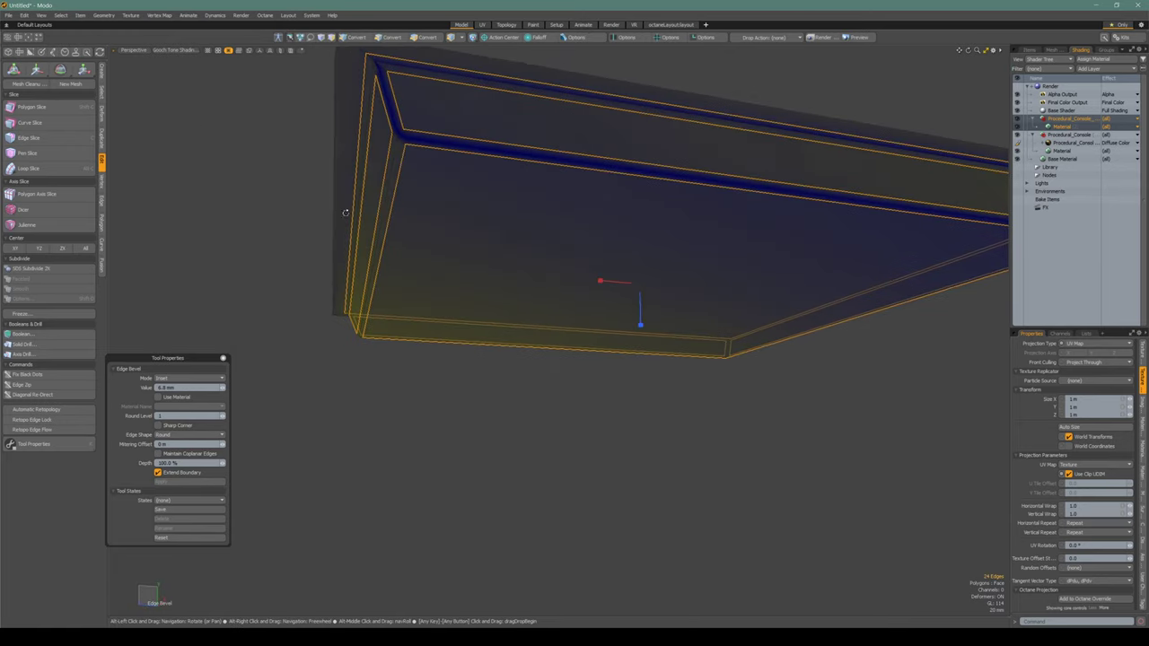
pyautogui.keyDown('alt'); pyautogui.moveTo(396, 128); pyautogui.dragTo(520, 228); pyautogui.keyUp('alt')
# Set the edge bevel's round level to 2 and finish the bevel
pyautogui.click(222, 415)
pyautogui.scroll(-2, 461, 277)
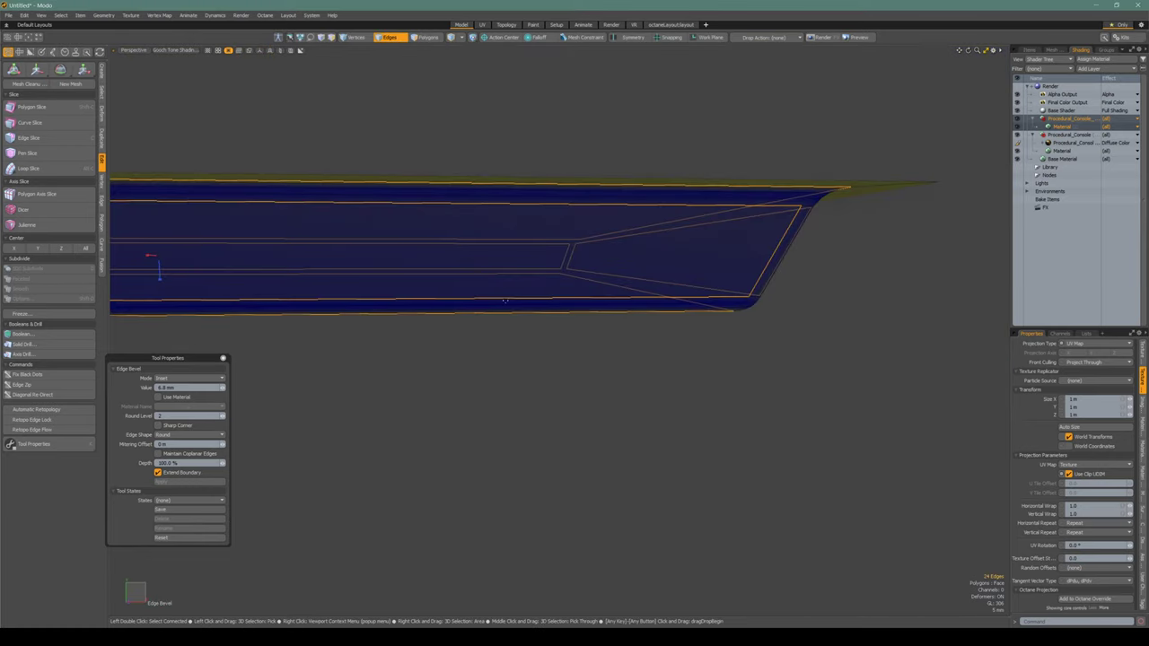
pyautogui.scroll(-2, 643, 332)
pyautogui.press('space')
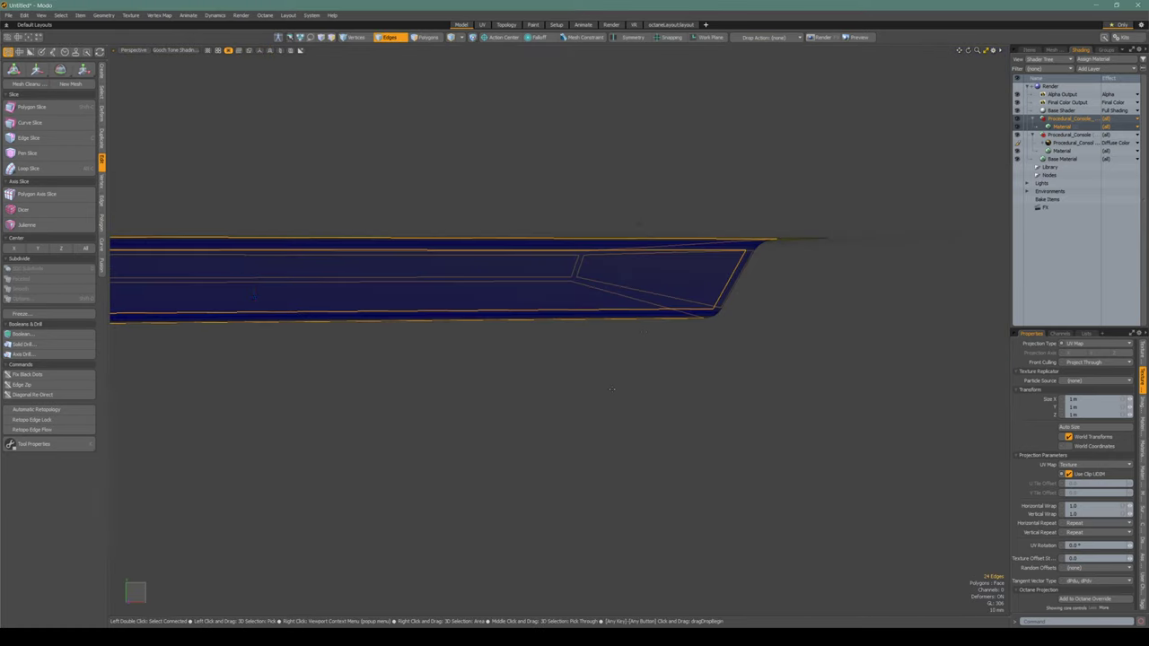
# Clear the edge and polygon selections on the beveled base and switch to item selection with nothing selected
pyautogui.keyDown('alt'); pyautogui.moveTo(700, 300); pyautogui.dragTo(575, 363); pyautogui.keyUp('alt')
pyautogui.click(459, 448)
pyautogui.press('3')
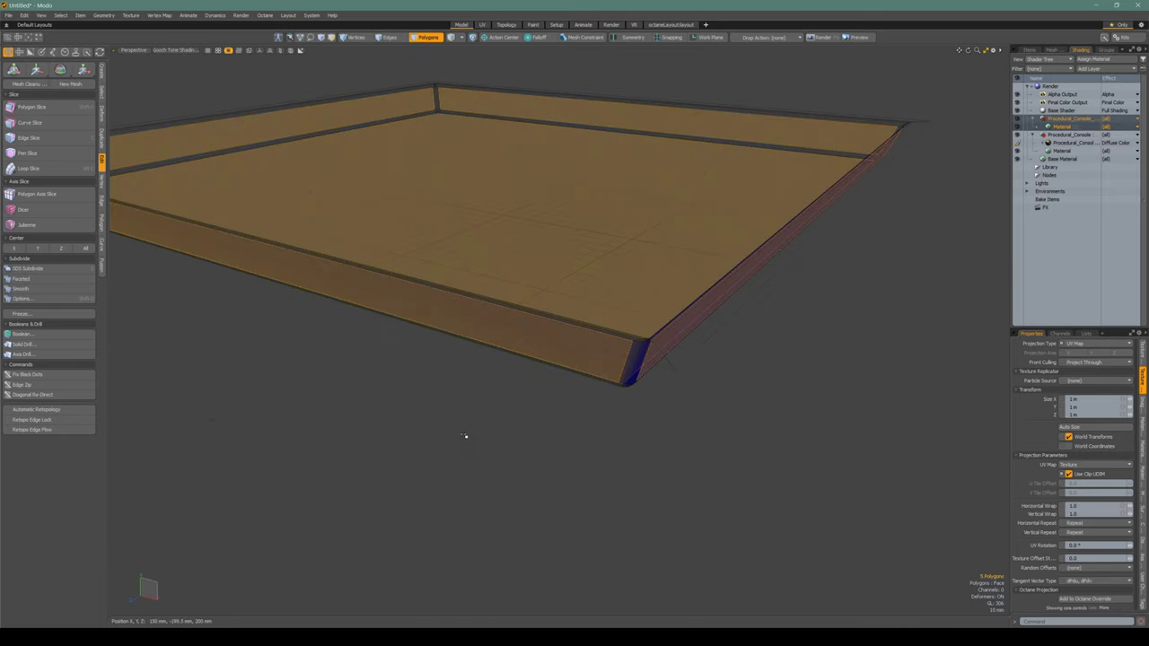
pyautogui.keyDown('alt'); pyautogui.moveTo(464, 437); pyautogui.dragTo(431, 335); pyautogui.keyUp('alt')
pyautogui.keyDown('alt'); pyautogui.moveTo(360, 426); pyautogui.dragTo(443, 427); pyautogui.keyUp('alt')
pyautogui.click(500, 410)
pyautogui.keyDown('alt'); pyautogui.moveTo(488, 393); pyautogui.dragTo(504, 357); pyautogui.keyUp('alt')
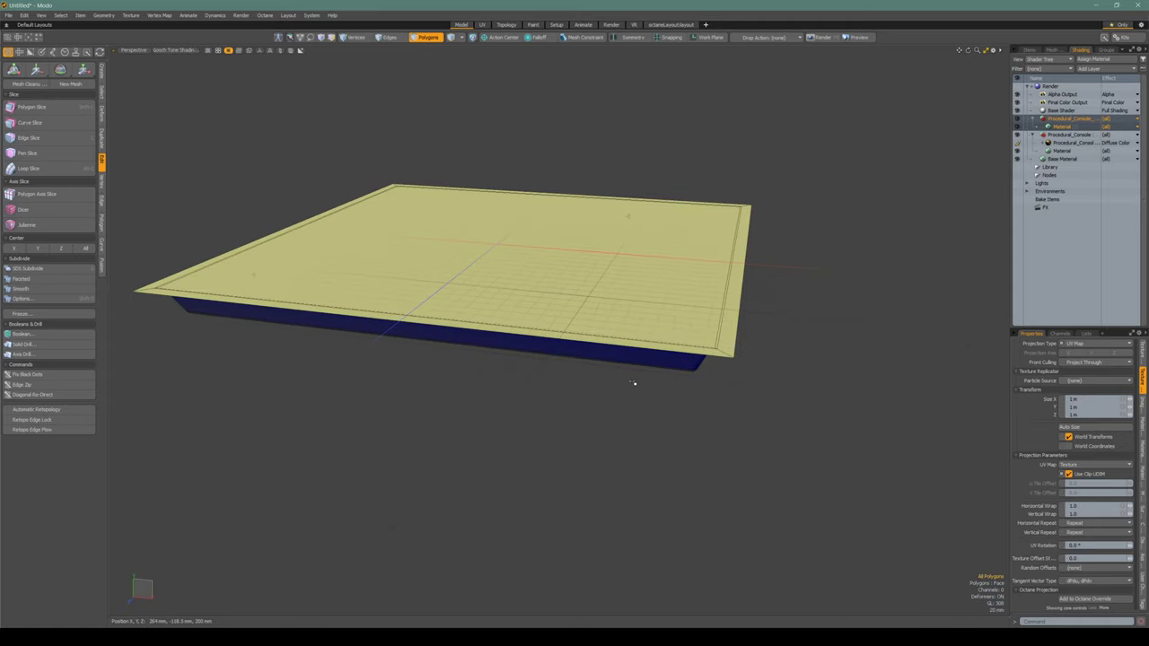
pyautogui.press('5')
pyautogui.click(524, 432)
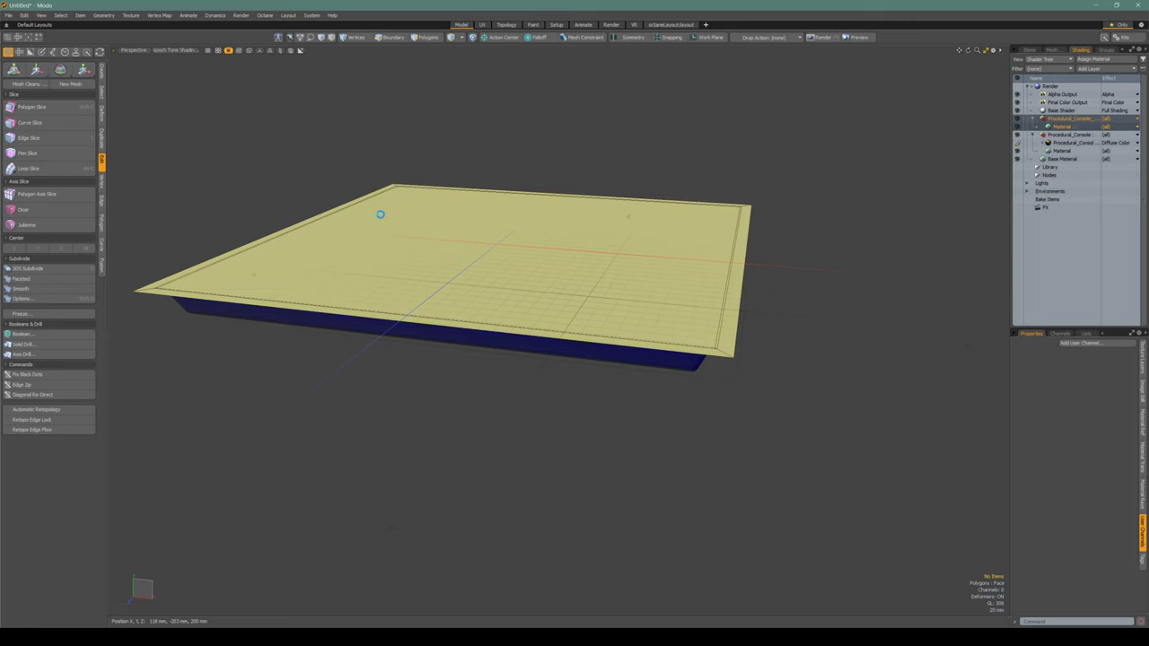
# Save the scene as Procedural Console in the marmoset folder under Substance Magazine, scene, Modo
pyautogui.hotkey('ctrl', 's')
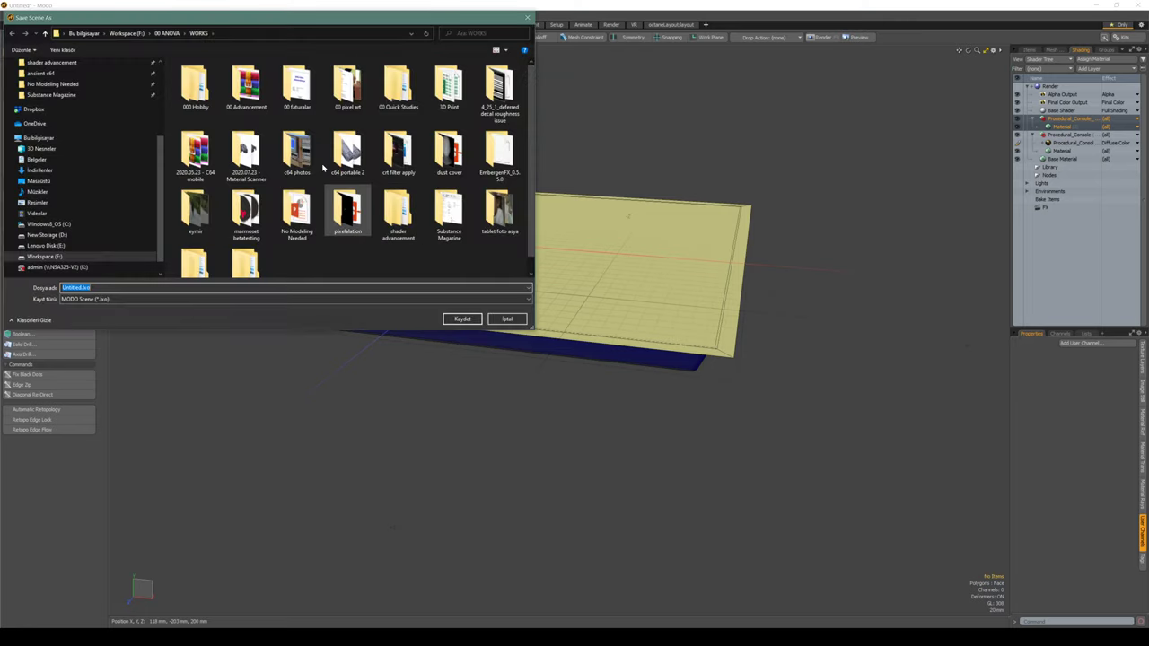
pyautogui.click(55, 95)
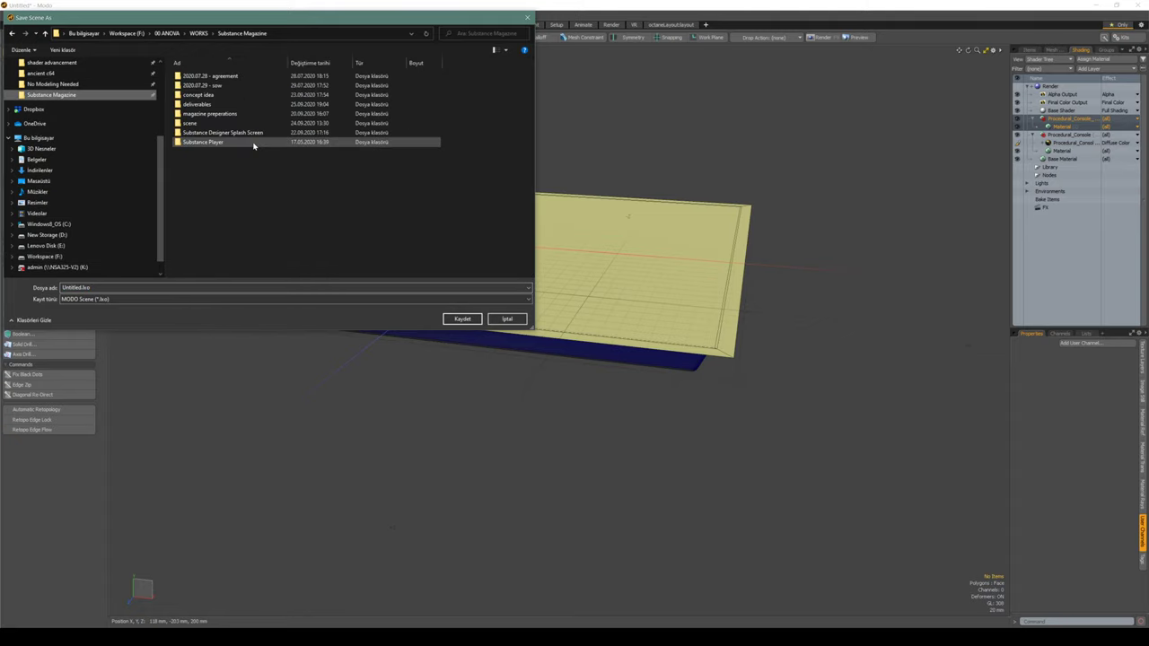
pyautogui.doubleClick(186, 123)
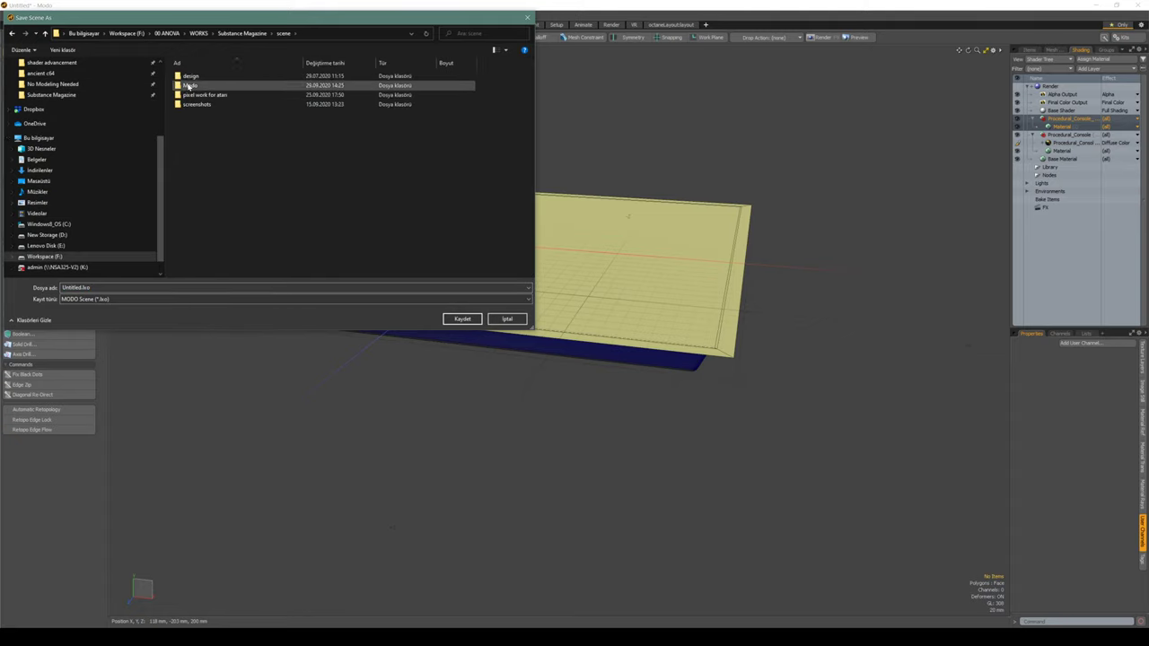
pyautogui.doubleClick(188, 85)
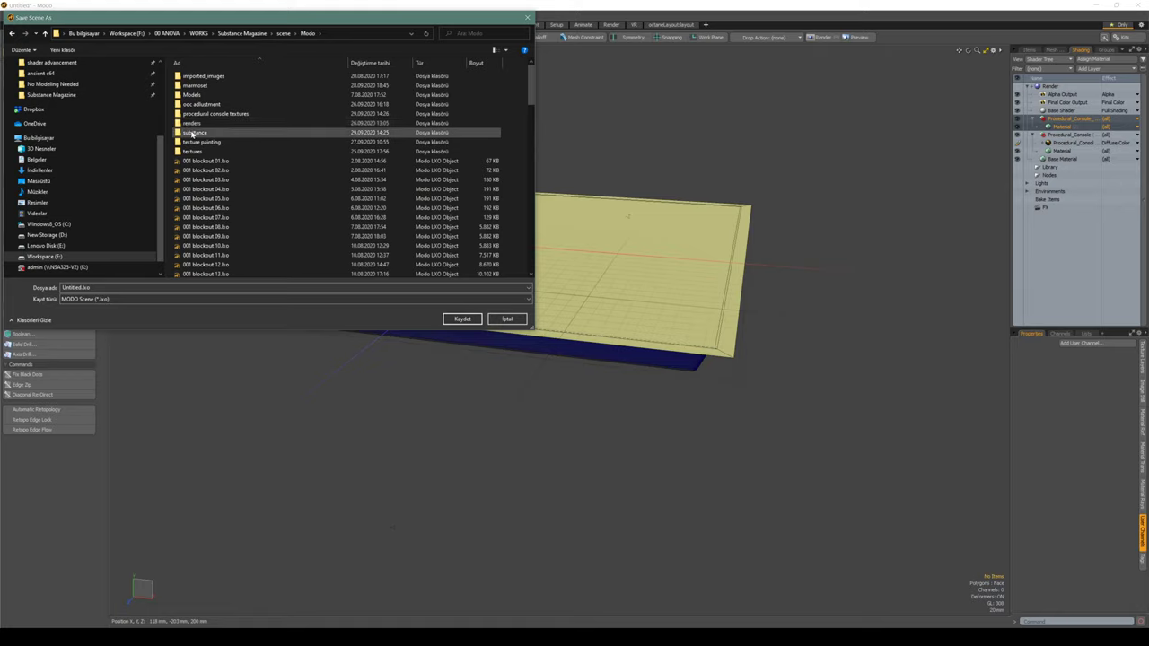
pyautogui.doubleClick(194, 85)
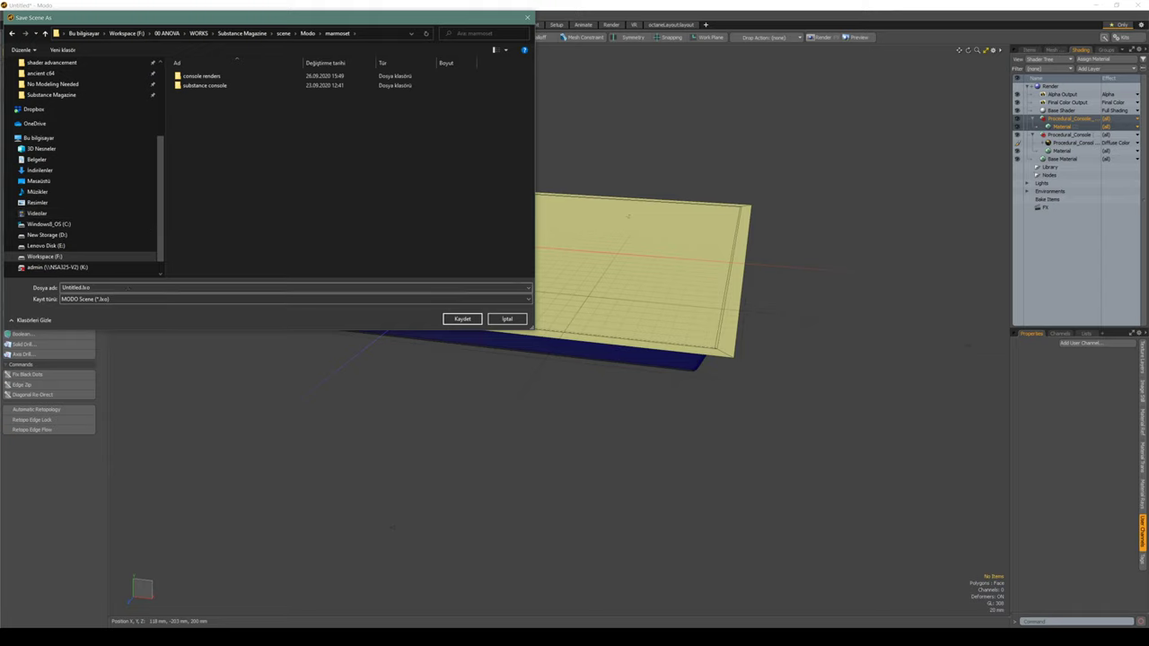
pyautogui.click(128, 287)
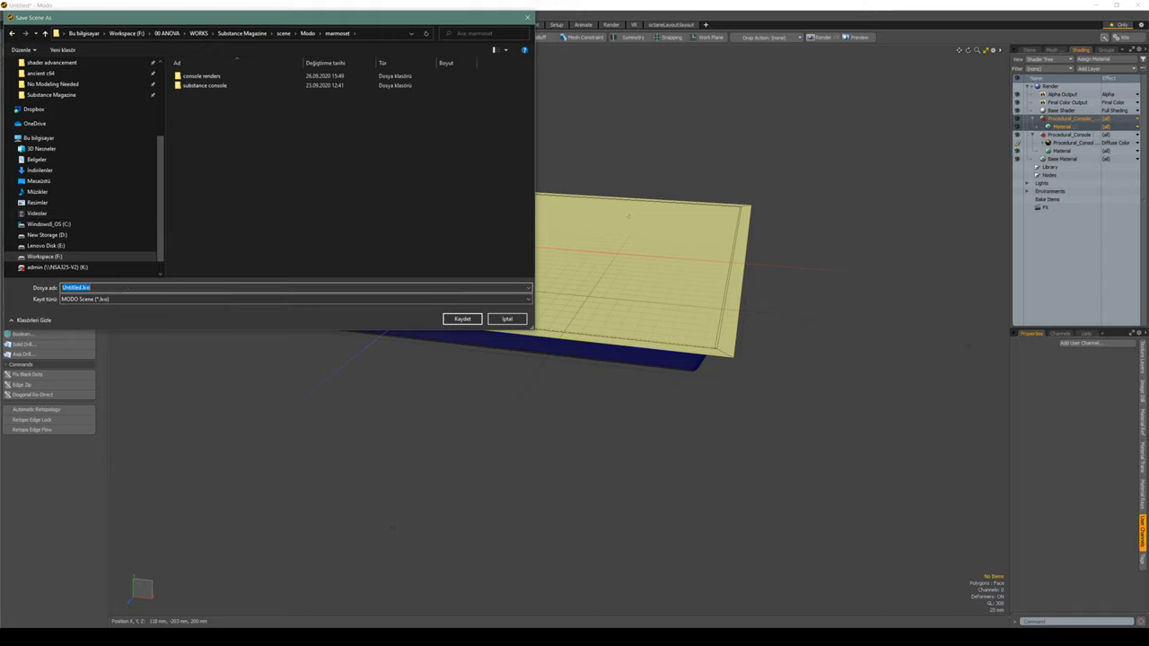
pyautogui.write('Procedural Console')
pyautogui.press('Return')
# Start exporting only the Plane mesh item as a selected layer in Autodesk FBX 2018 format
pyautogui.click(11, 15)
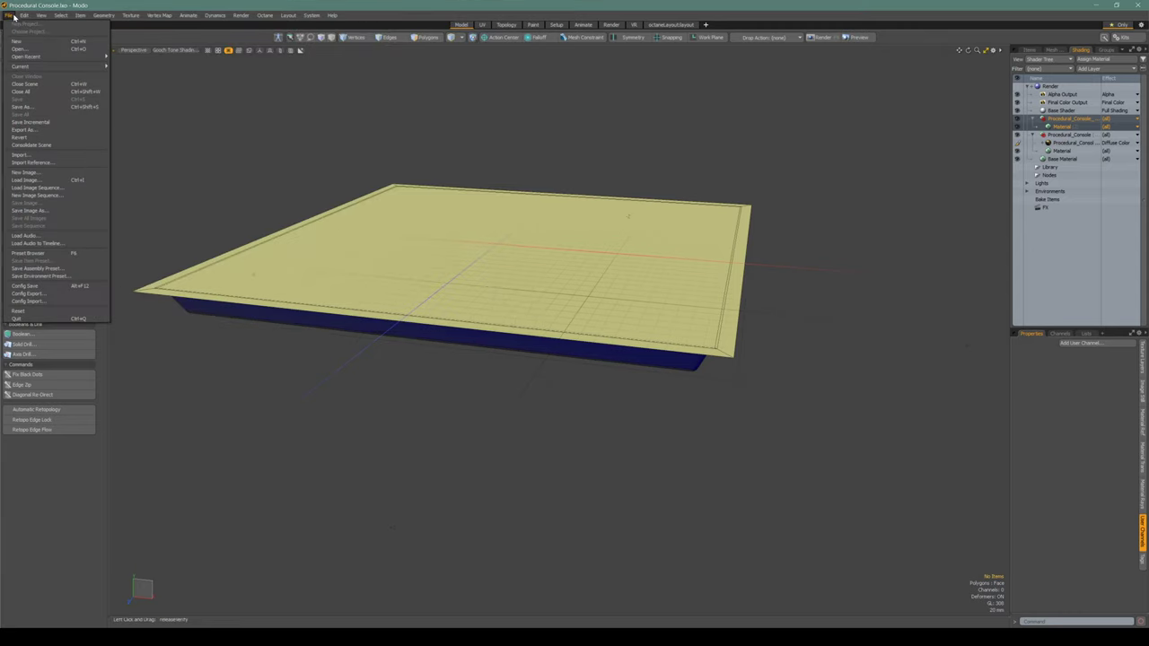
pyautogui.click(1028, 47)
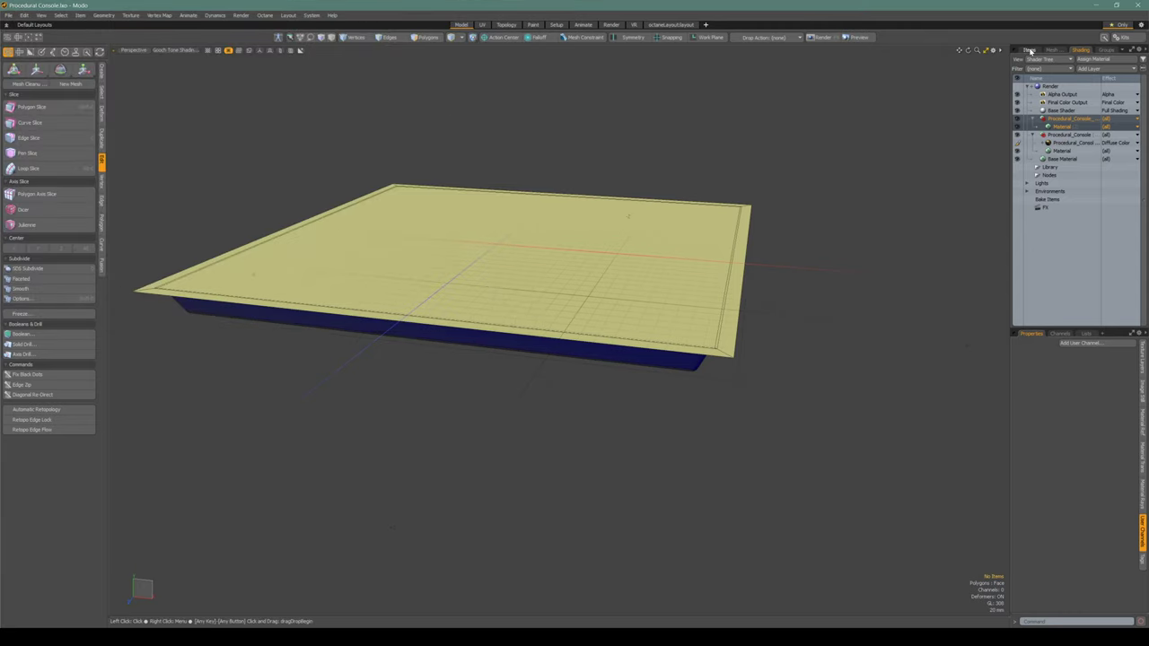
pyautogui.click(1029, 49)
pyautogui.rightClick(1075, 93)
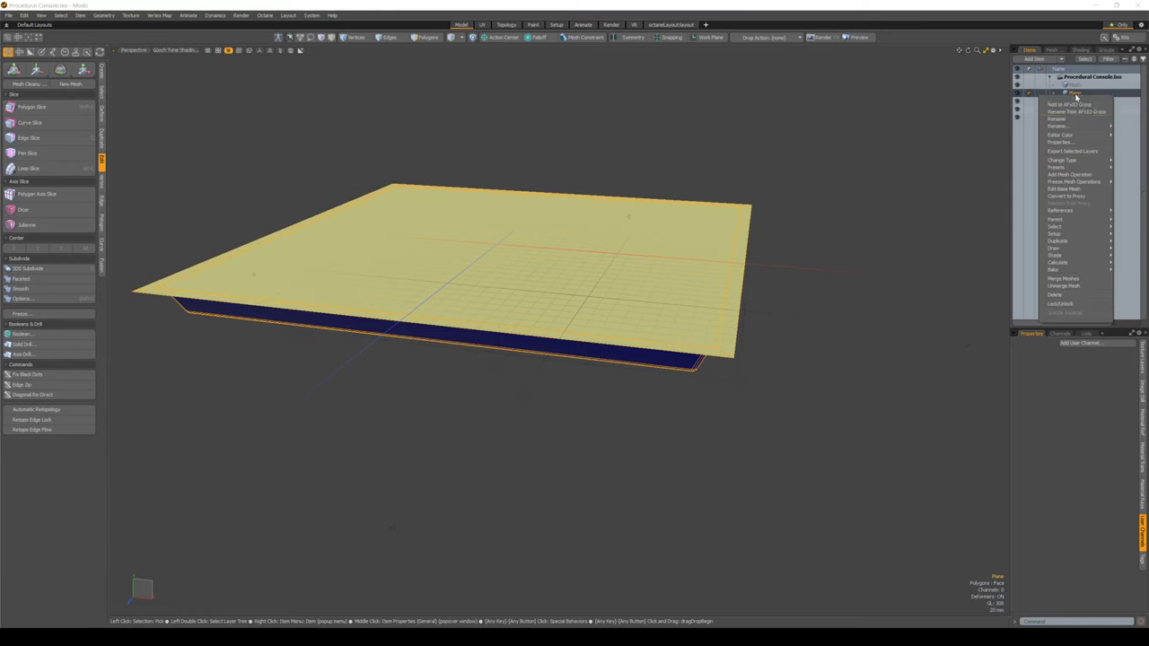
pyautogui.click(1074, 151)
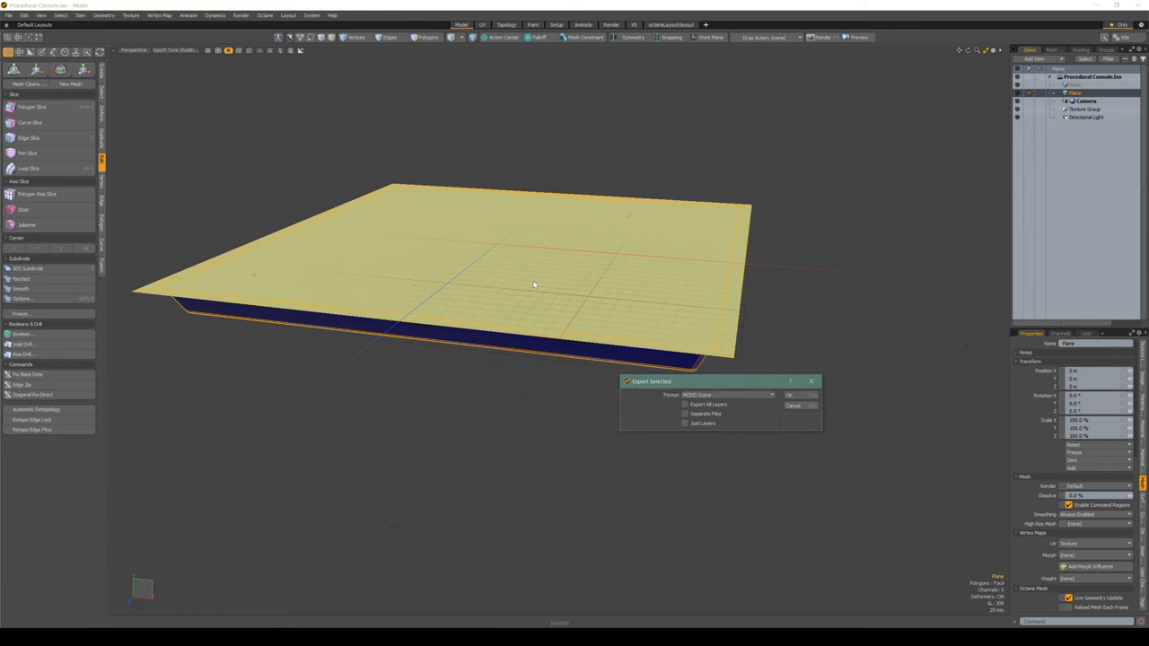
pyautogui.click(746, 396)
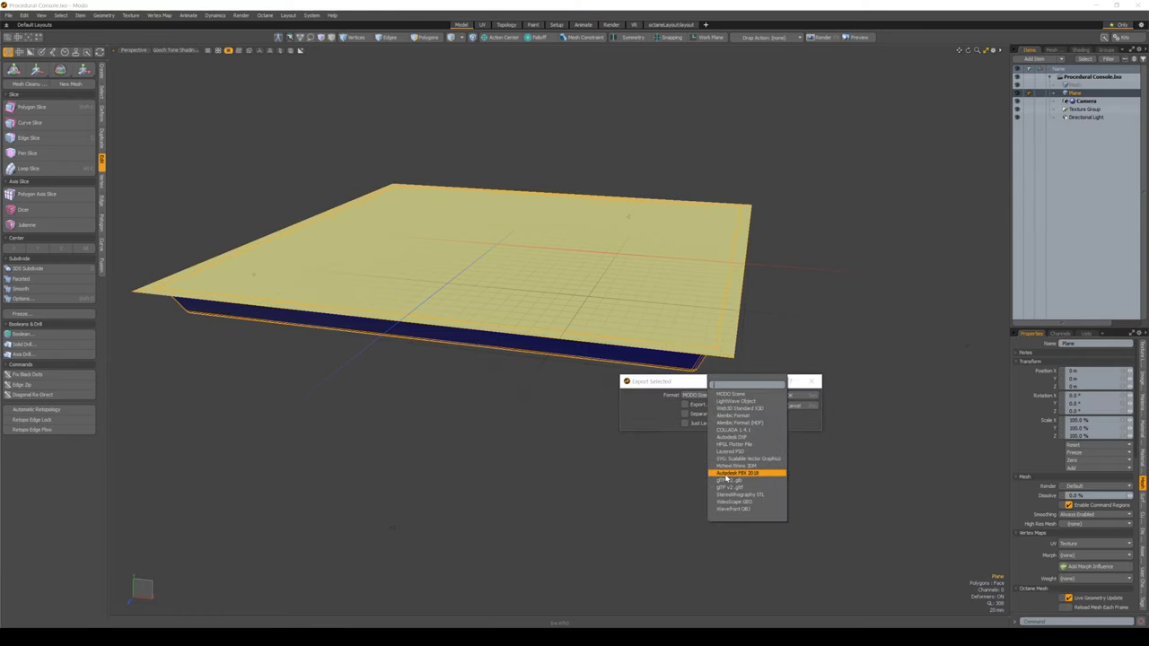
pyautogui.click(729, 473)
pyautogui.click(792, 395)
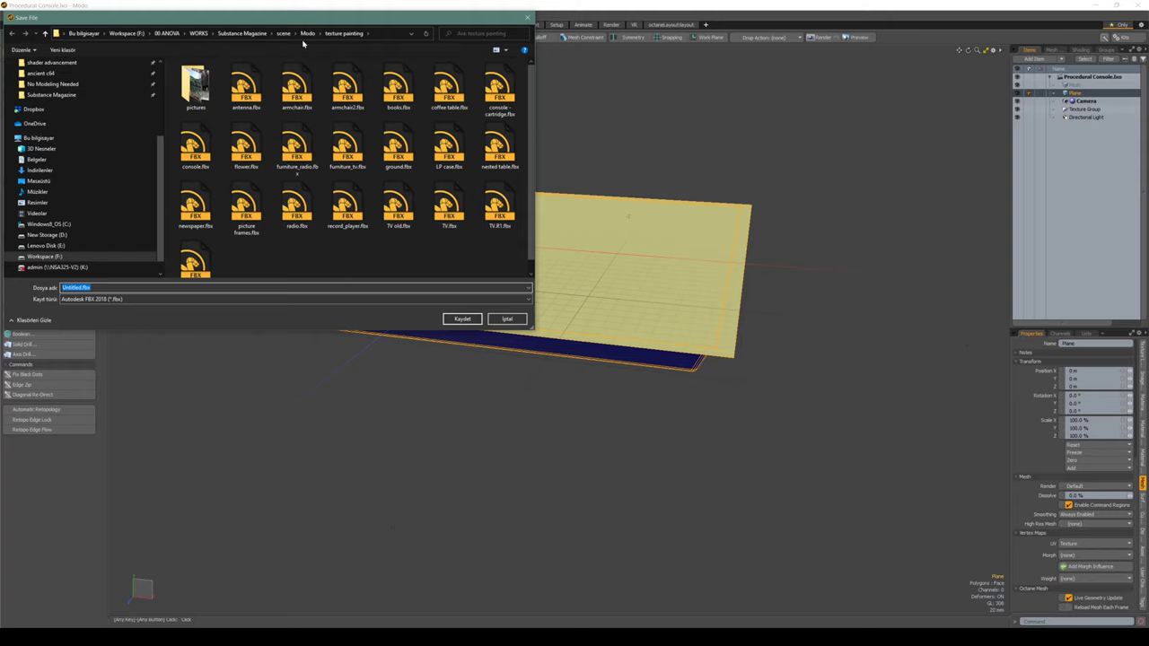
# Save the FBX export in the marmoset folder under the name Procedural Console
pyautogui.click(307, 33)
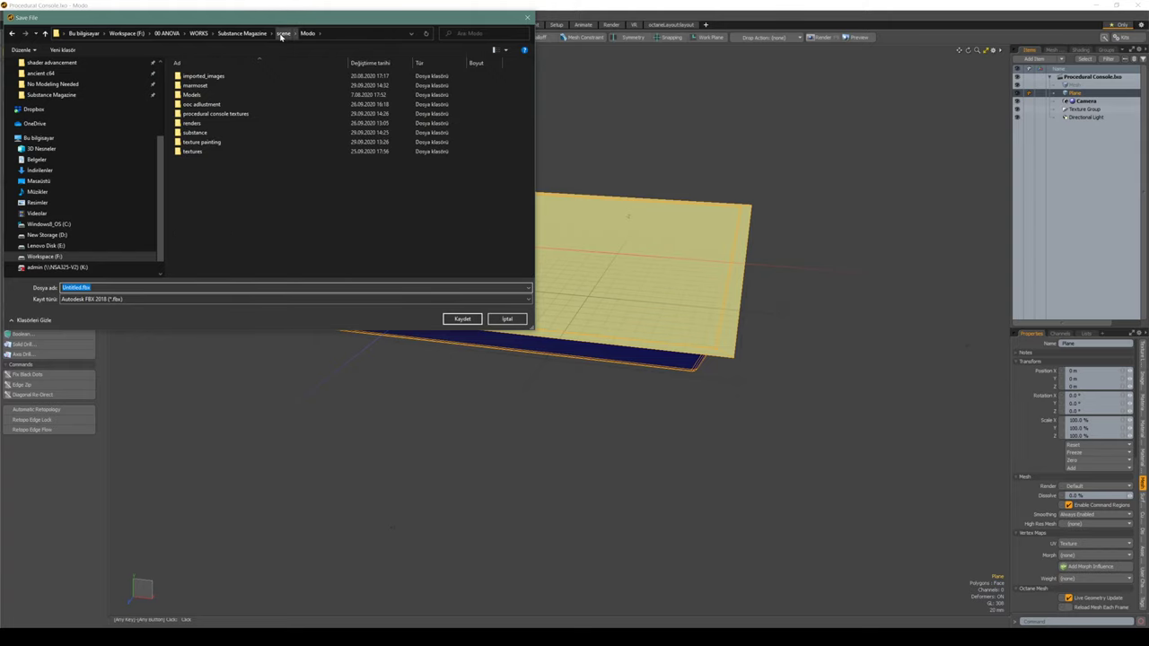
pyautogui.doubleClick(195, 85)
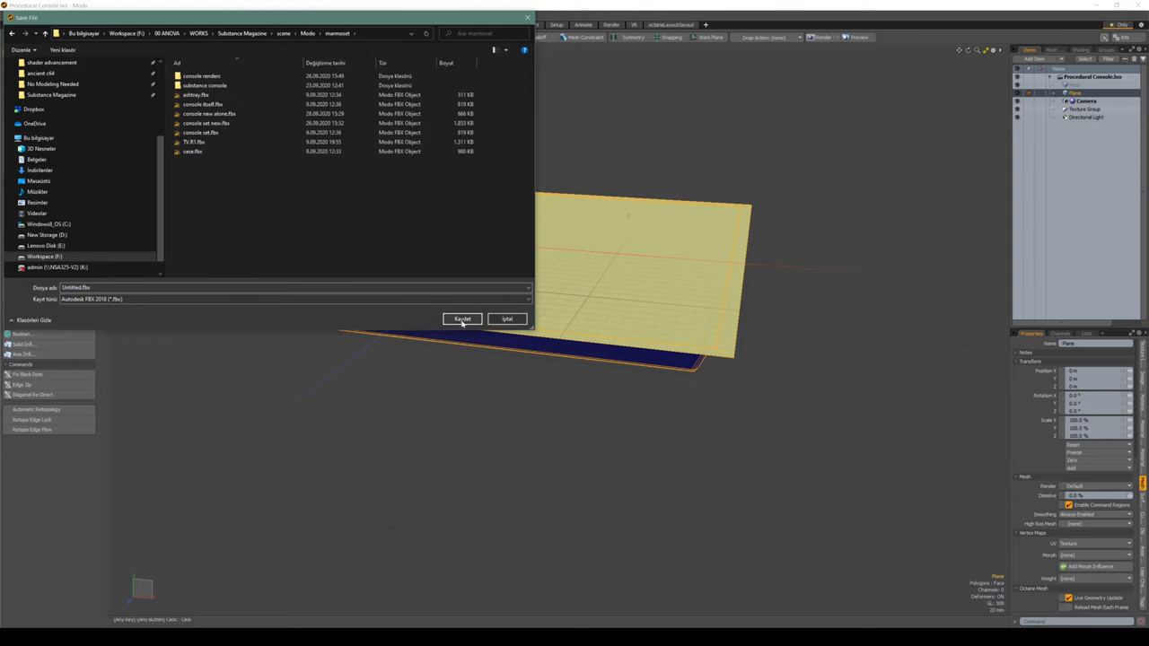
pyautogui.click(134, 287)
pyautogui.write('Proced')
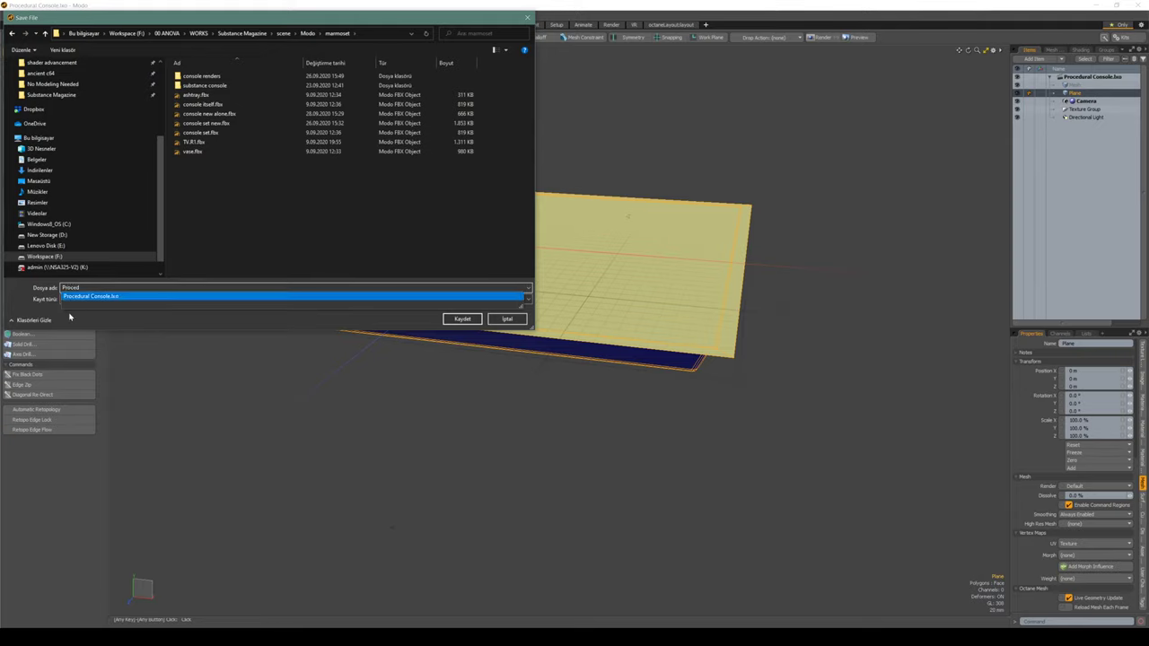
pyautogui.click(109, 297)
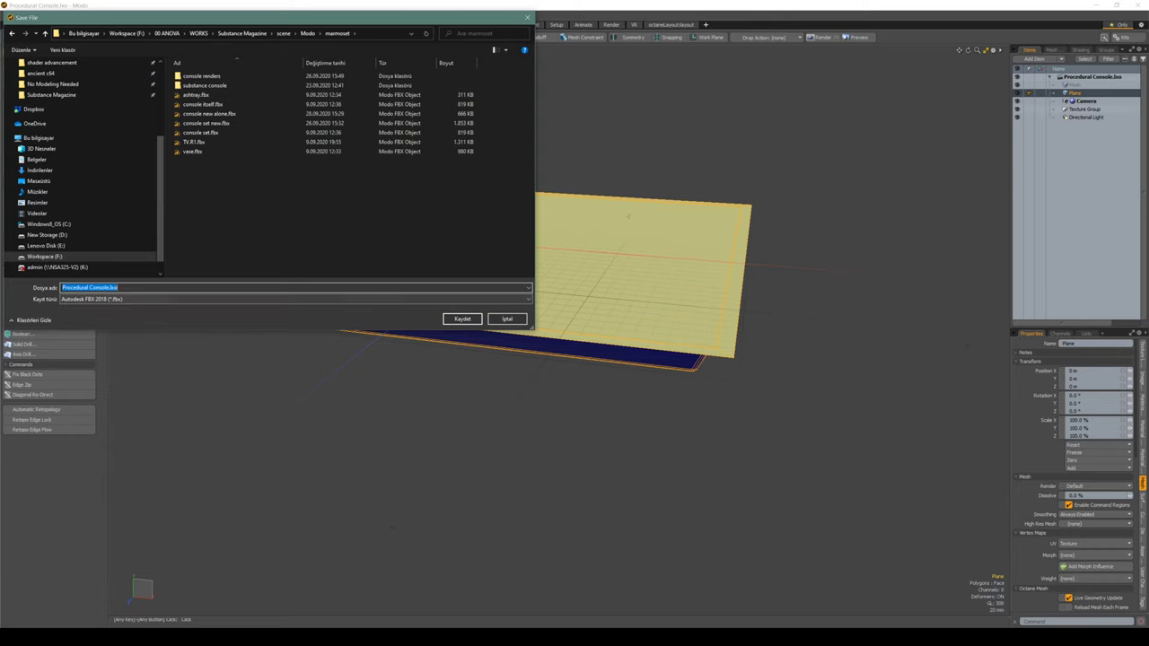
pyautogui.moveTo(109, 288); pyautogui.dragTo(235, 294)
pyautogui.press('BackSpace')
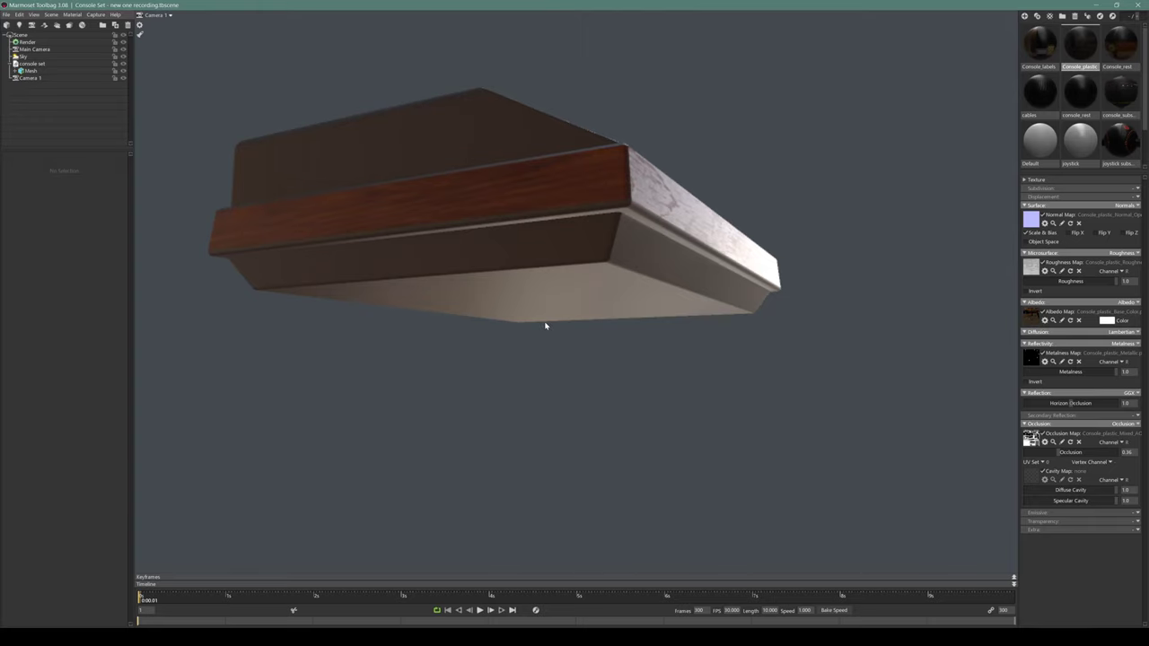
# Switch to Marmoset Toolbag and examine the existing console model from its underside and its front
pyautogui.scroll(-1, 545, 326)
pyautogui.moveTo(544, 326)
pyautogui.keyDown('alt'); pyautogui.mouseDown()
pyautogui.moveTo(505, 313)
pyautogui.moveTo(529, 321)
pyautogui.mouseUp(); pyautogui.keyUp('alt')
pyautogui.keyDown('alt'); pyautogui.moveTo(403, 350); pyautogui.dragTo(429, 377, button='middle'); pyautogui.keyUp('alt')
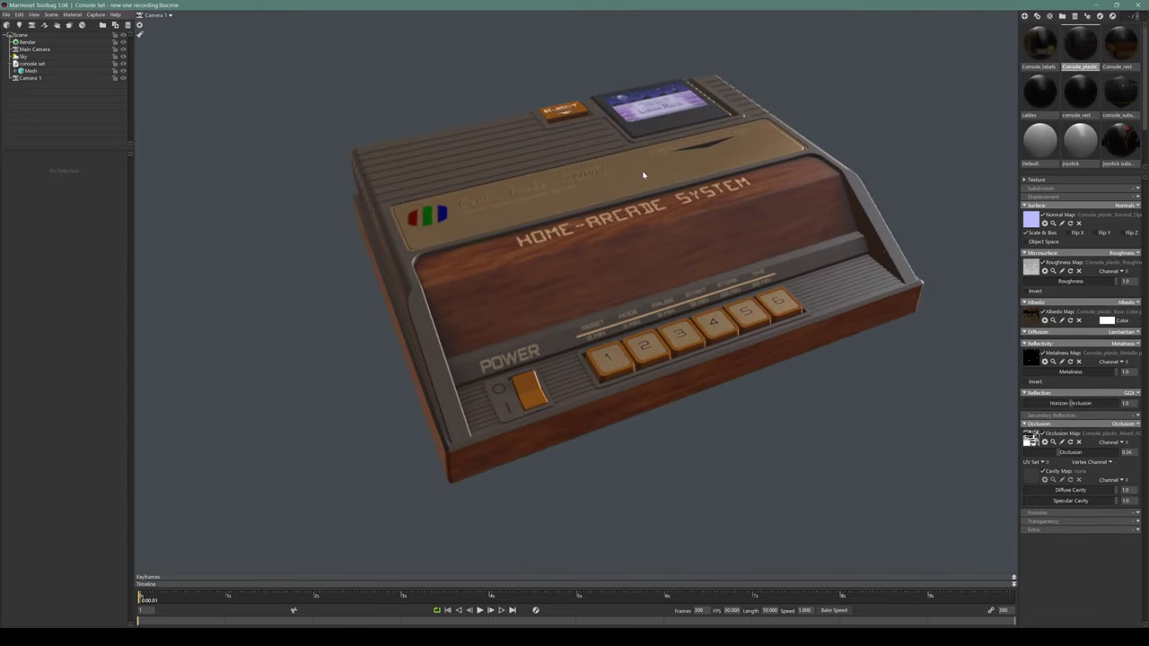
pyautogui.keyDown('alt'); pyautogui.moveTo(642, 175); pyautogui.dragTo(387, 277, button='right'); pyautogui.keyUp('alt')
pyautogui.keyDown('alt'); pyautogui.moveTo(543, 301); pyautogui.dragTo(642, 269, button='middle'); pyautogui.keyUp('alt')
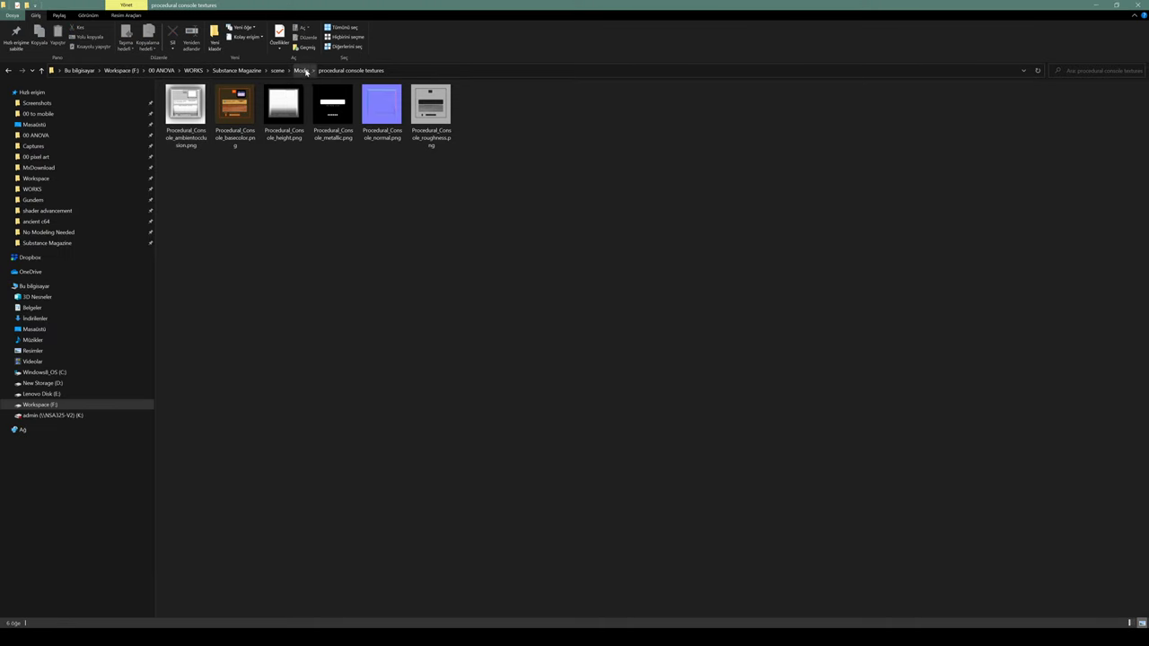
# Switch to File Explorer and open the marmoset folder inside the Modo folder
pyautogui.click(301, 71)
pyautogui.press('Up')
pyautogui.press('Return')
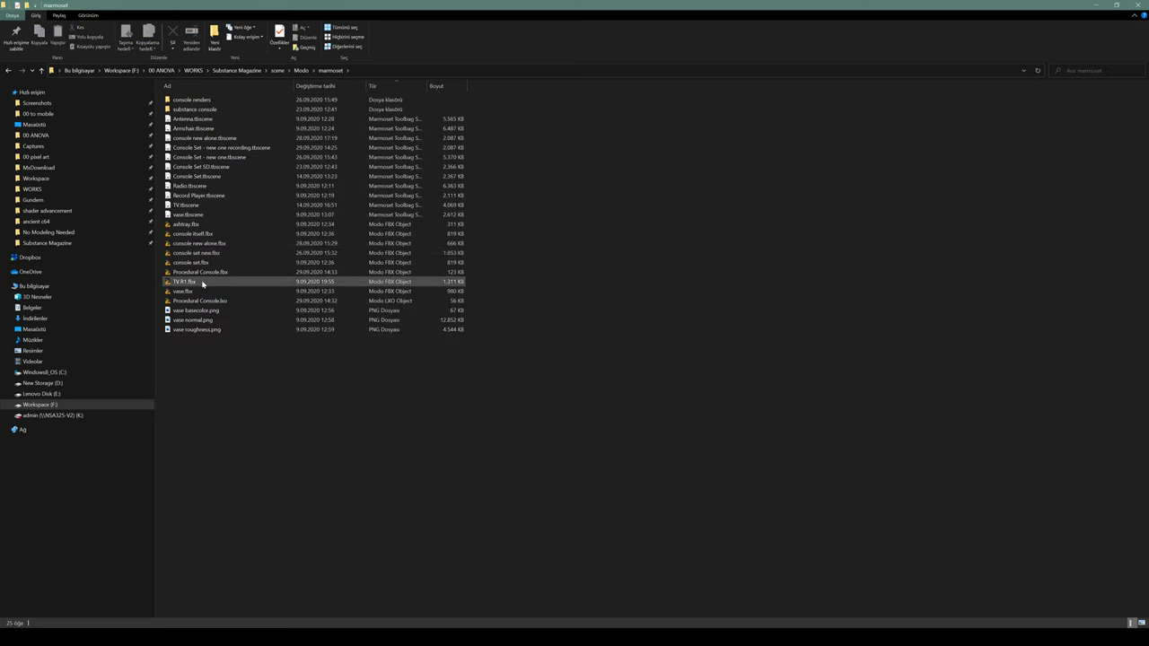
# Try to bring Procedural Console.lxo from the marmoset folder into the Marmoset Toolbag scene
pyautogui.moveTo(203, 301); pyautogui.dragTo(408, 392)
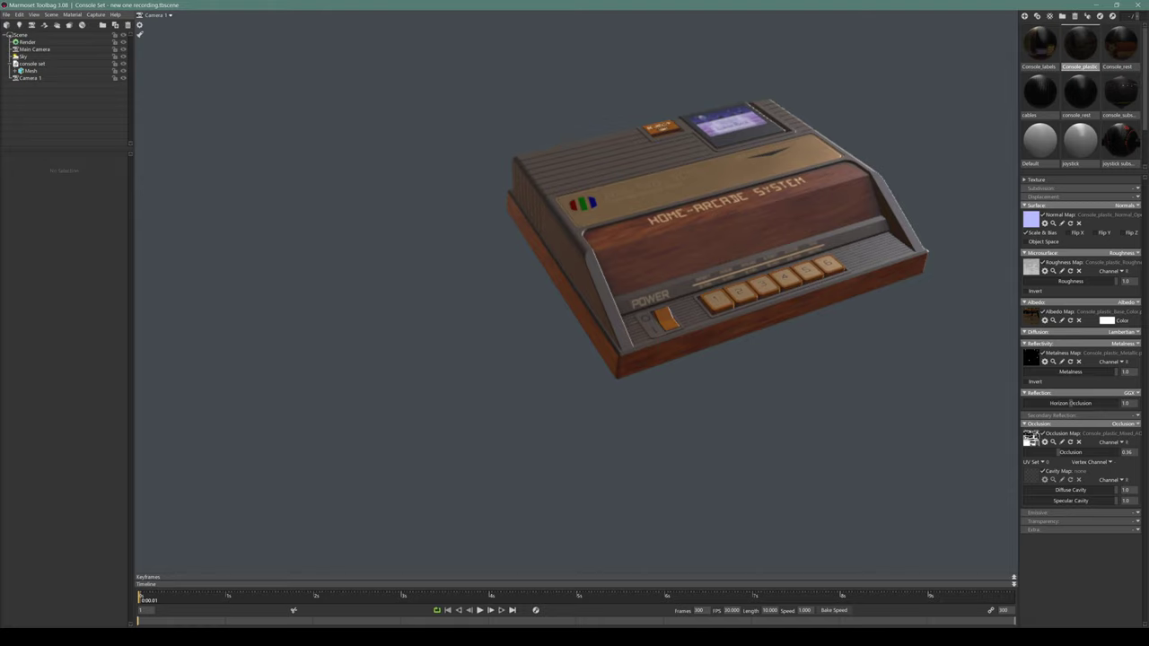
pyautogui.moveTo(297, 632)
pyautogui.click(383, 584)
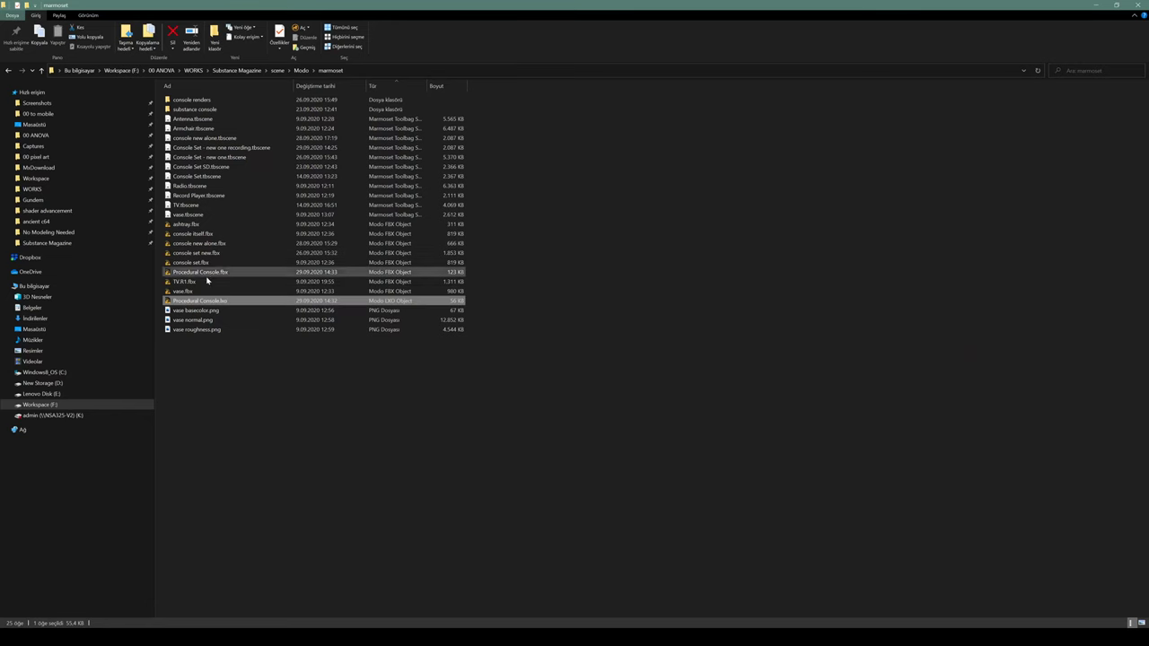
pyautogui.click(288, 383)
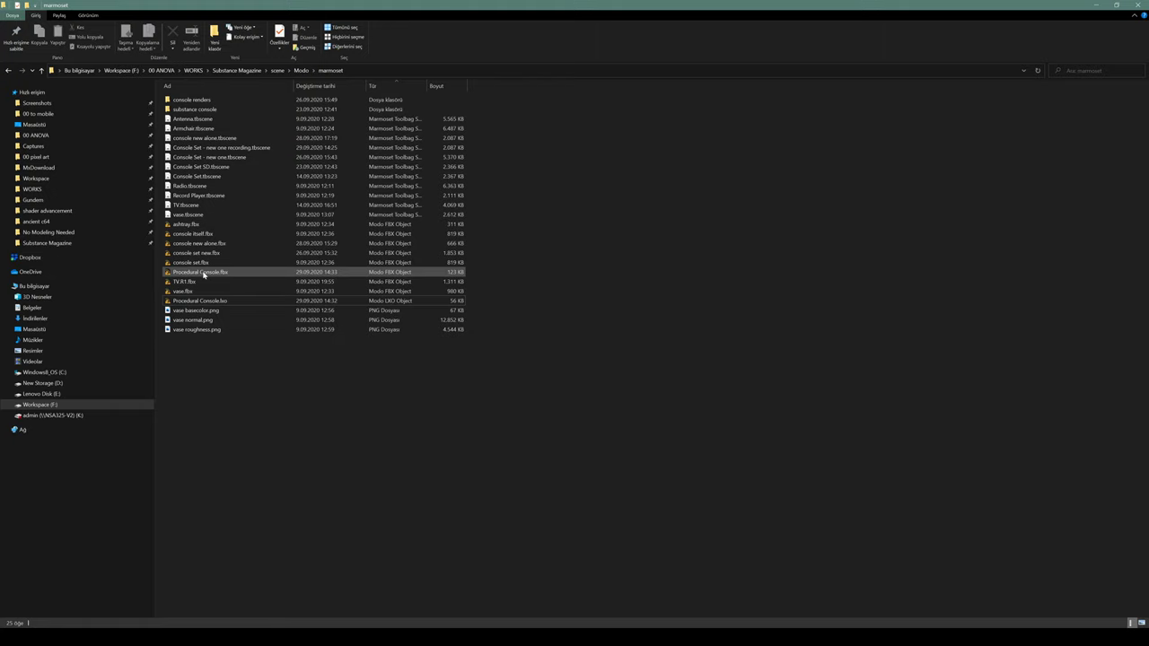
# Import Procedural Console.fbx into the Marmoset Toolbag scene and move it along X to about -34.4, beside the existing console
pyautogui.moveTo(205, 273); pyautogui.dragTo(449, 412)
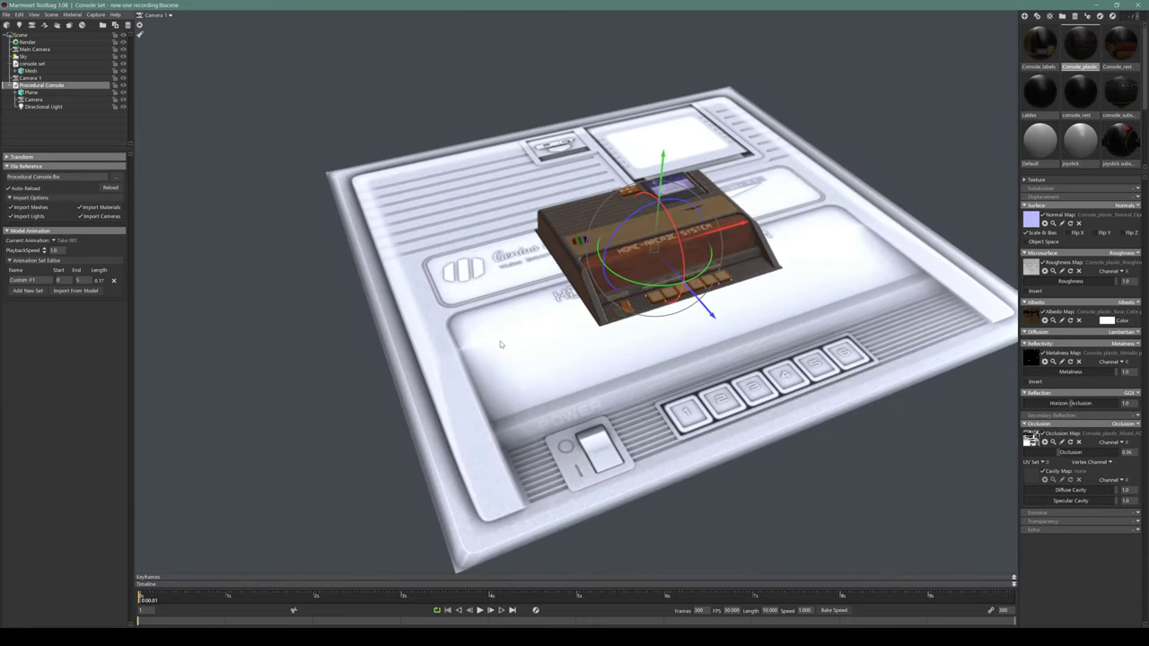
pyautogui.scroll(-1, 524, 337)
pyautogui.moveTo(724, 235); pyautogui.dragTo(554, 329)
# Delete the Directional Light and Camera that came with the imported Procedural Console
pyautogui.click(49, 107)
pyautogui.press('Delete')
pyautogui.click(32, 100)
pyautogui.press('Delete')
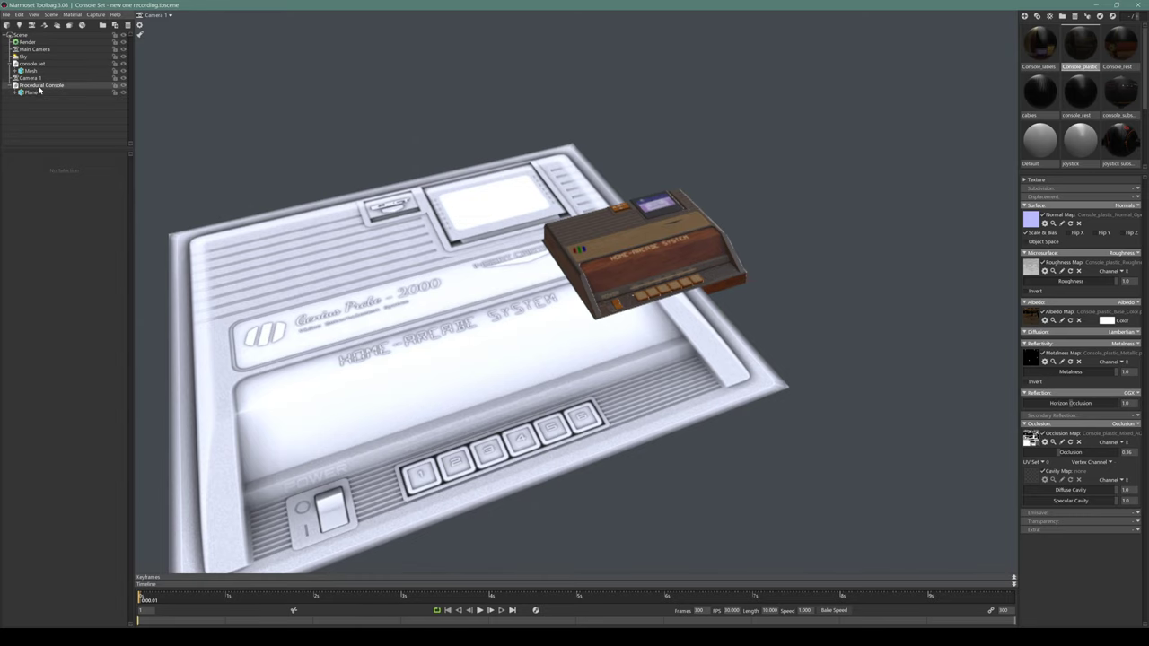
# Set the imported Procedural Console's X, Y and Z scale to 0.5
pyautogui.click(40, 87)
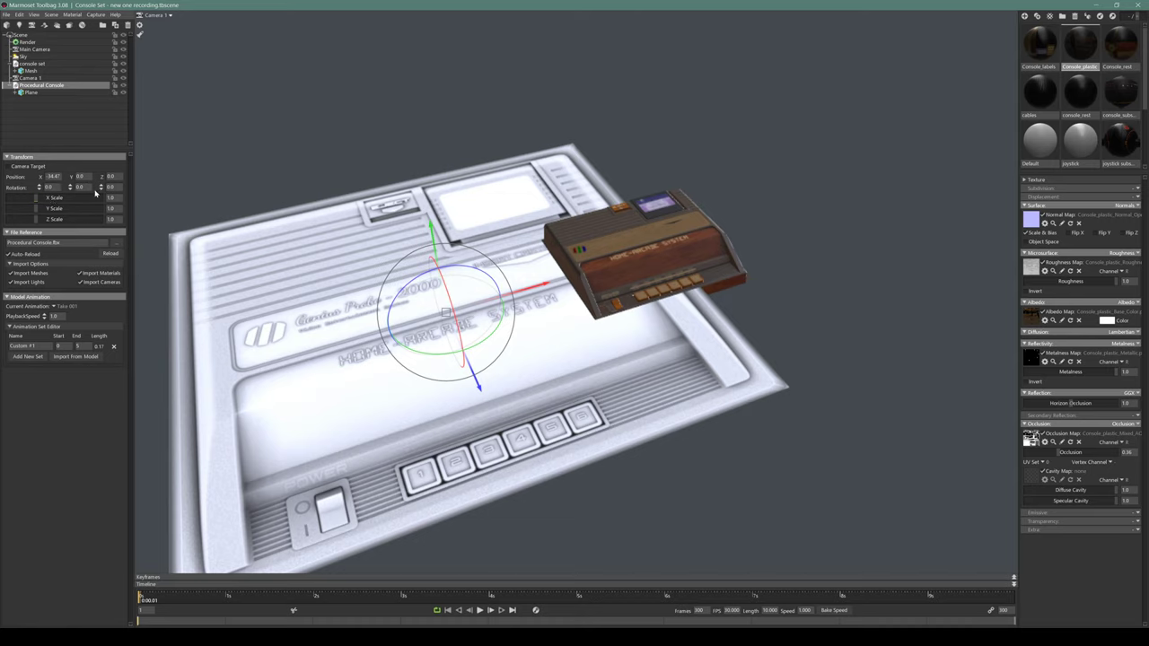
pyautogui.moveTo(114, 198); pyautogui.dragTo(88, 222)
pyautogui.press('Return')
pyautogui.write('.5')
pyautogui.press('Return')
pyautogui.write('.0.5')
pyautogui.press('Return')
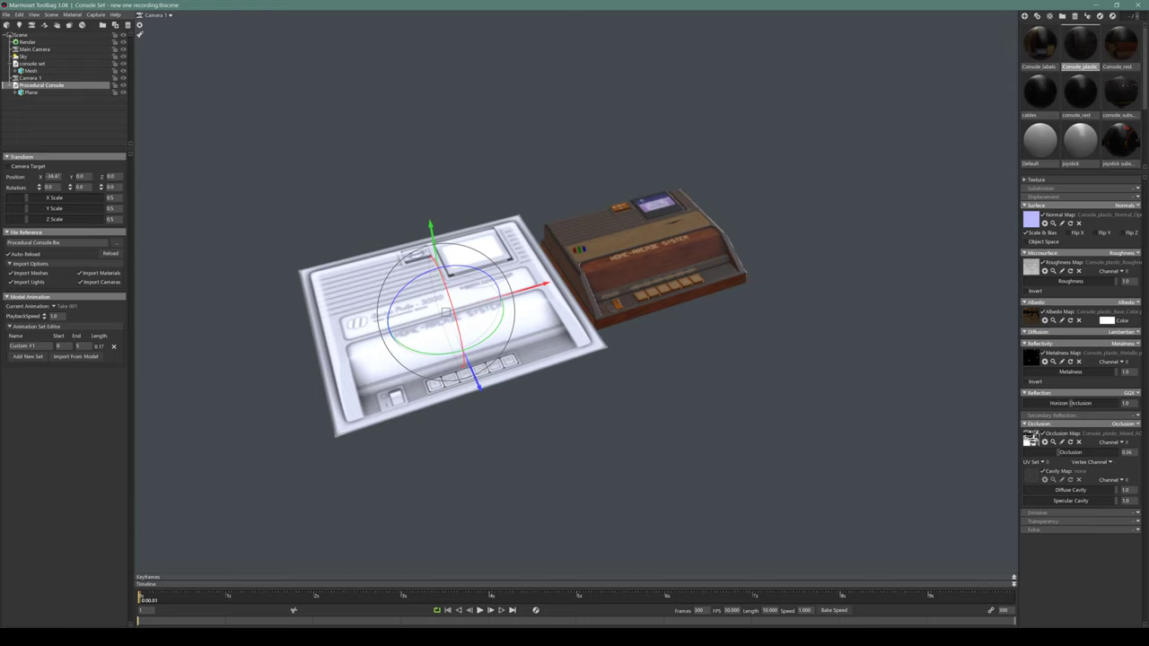
# Set the imported Procedural Console's scale to 0.4 on all three axes
pyautogui.write('0.4')
pyautogui.press('Return')
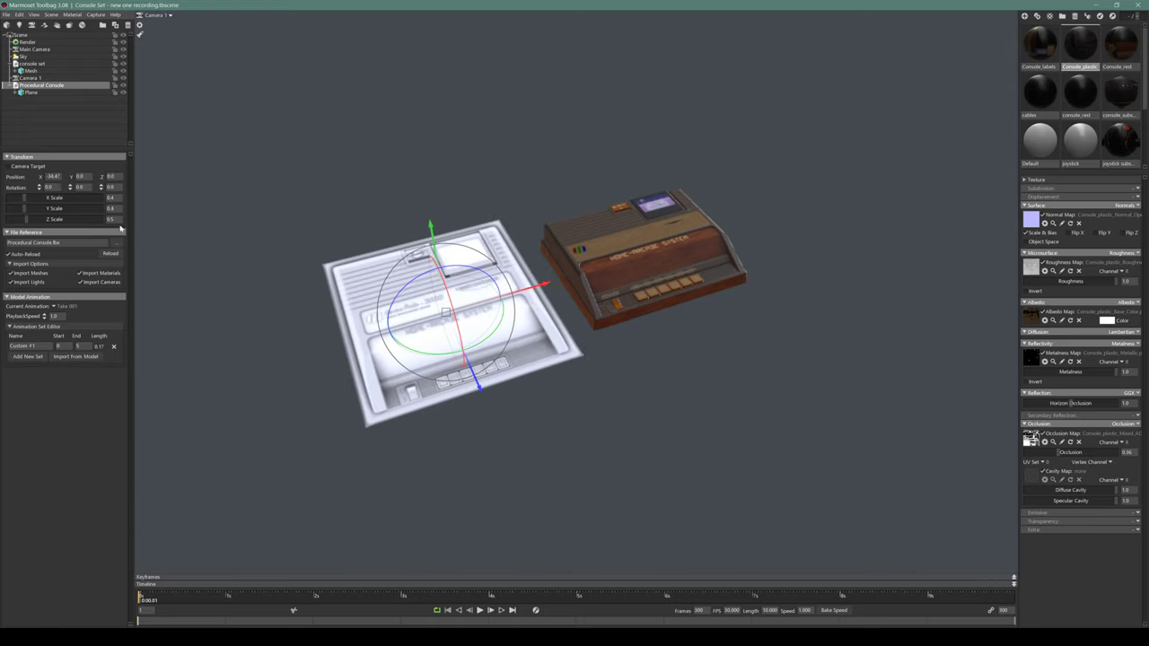
pyautogui.write('0.4')
pyautogui.press('Return')
# Nudge the imported console freely beside the existing one and undo the move
pyautogui.scroll(3, 477, 254)
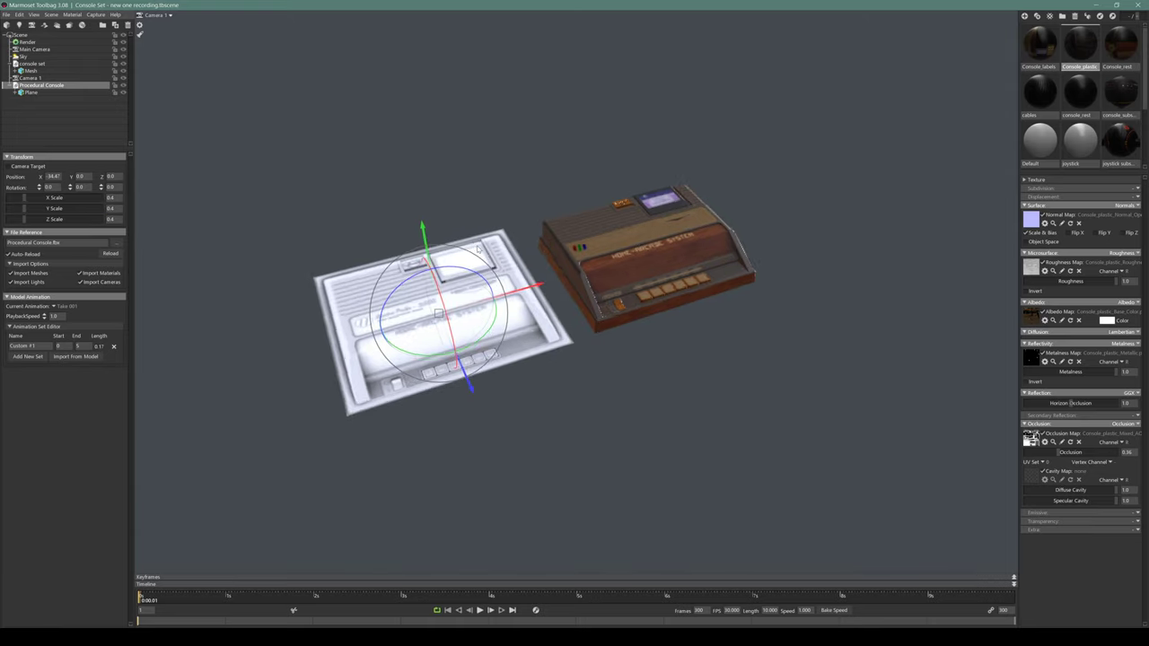
pyautogui.moveTo(544, 167); pyautogui.dragTo(215, 177)
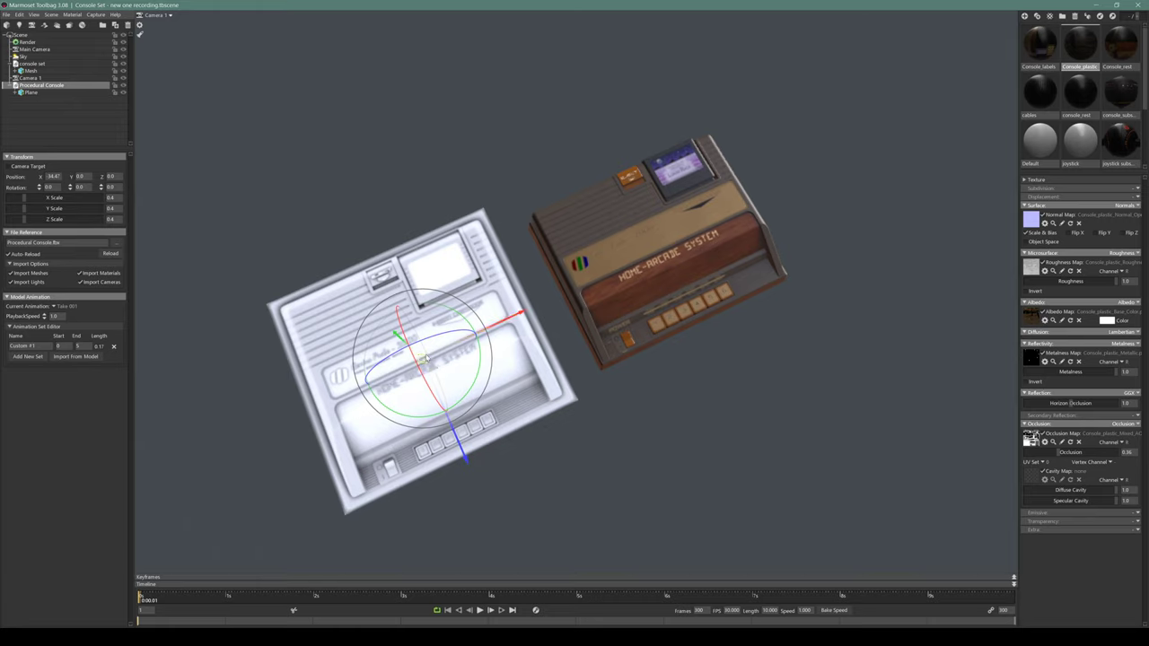
pyautogui.moveTo(421, 359); pyautogui.dragTo(421, 359)
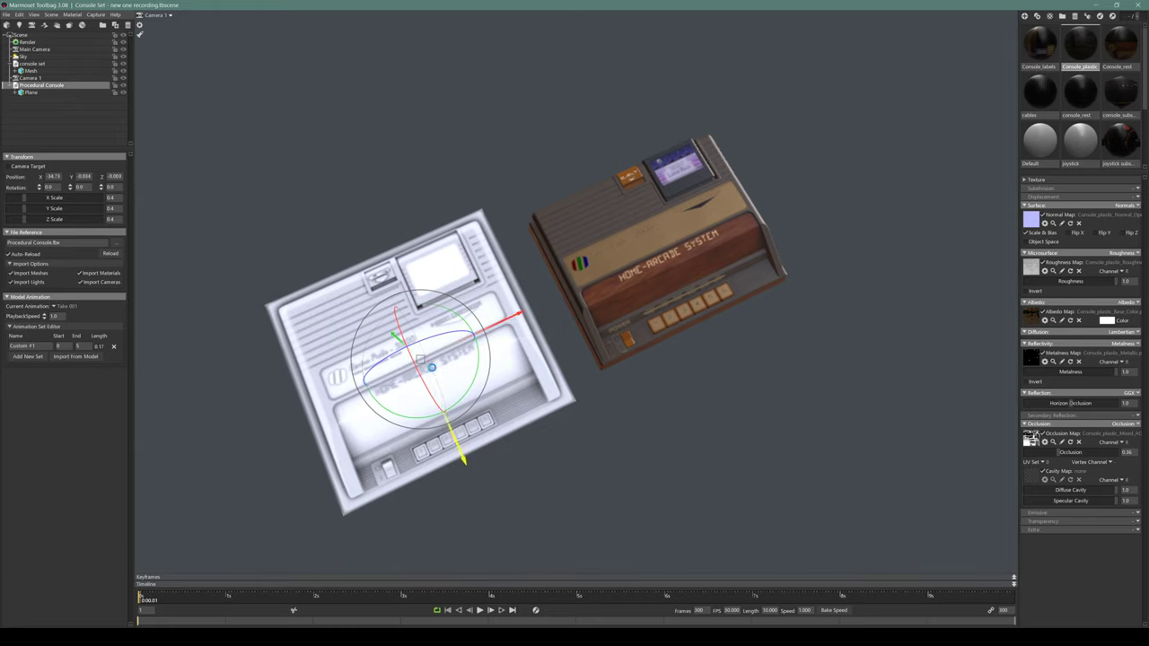
pyautogui.hotkey('ctrl', 'z')
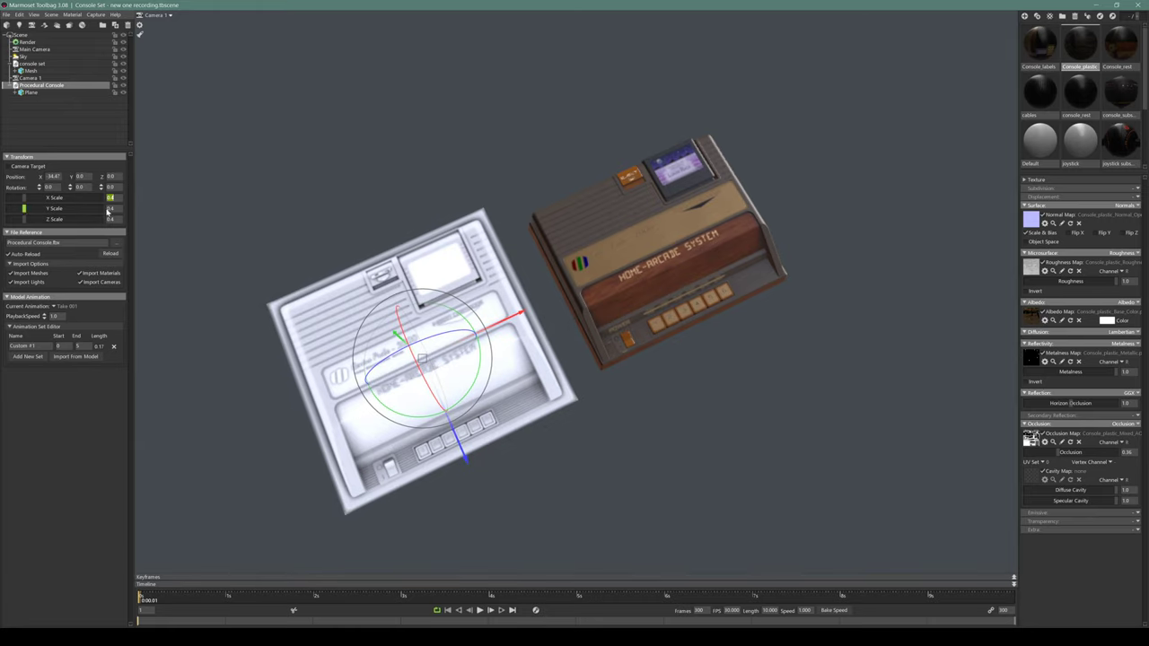
# Set the imported Procedural Console's X, Y and Z scale to 0.35
pyautogui.write('.35')
pyautogui.moveTo(115, 208); pyautogui.dragTo(97, 210)
pyautogui.write('0.35')
pyautogui.press('Tab')
pyautogui.write('0.35')
pyautogui.press('Return')
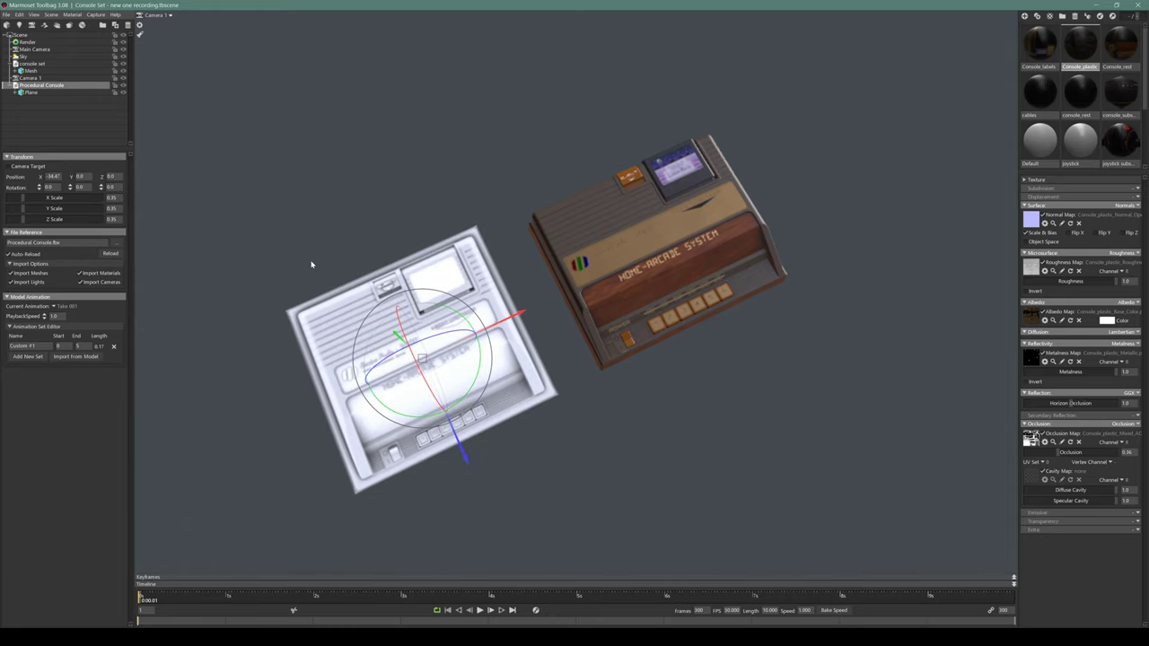
# Lower the imported console's Plane mesh slightly along the vertical axis toward the base level of the existing console
pyautogui.moveTo(327, 227); pyautogui.dragTo(366, 209)
pyautogui.moveTo(495, 418); pyautogui.dragTo(499, 427)
pyautogui.click(428, 192)
pyautogui.moveTo(428, 192); pyautogui.dragTo(357, 311)
pyautogui.click(386, 263)
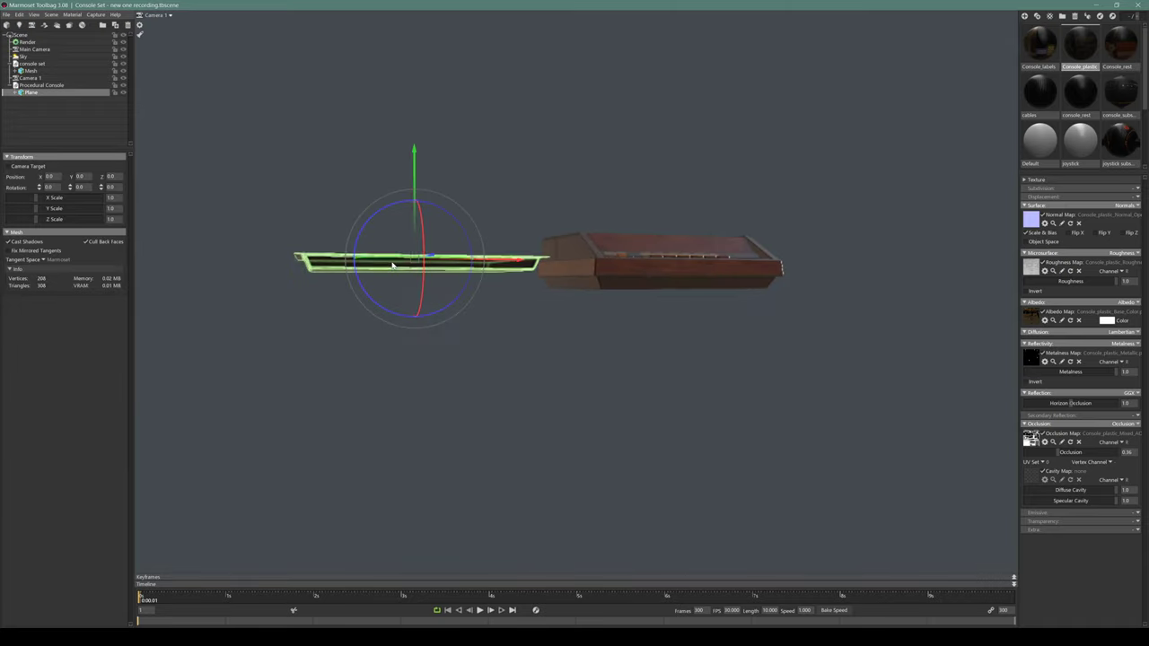
pyautogui.moveTo(408, 171); pyautogui.dragTo(403, 180)
pyautogui.moveTo(464, 97); pyautogui.dragTo(487, 135)
pyautogui.click(395, 191)
pyautogui.moveTo(394, 191); pyautogui.dragTo(619, 238)
pyautogui.moveTo(485, 222); pyautogui.dragTo(731, 195)
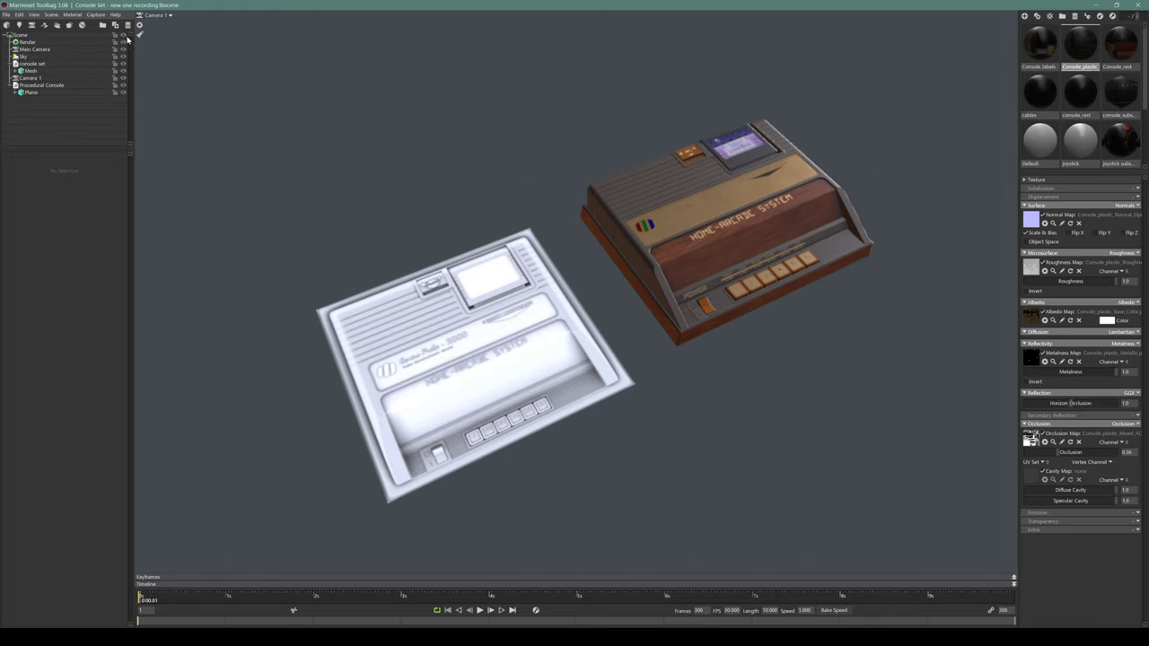
pyautogui.moveTo(456, 219); pyautogui.dragTo(502, 193)
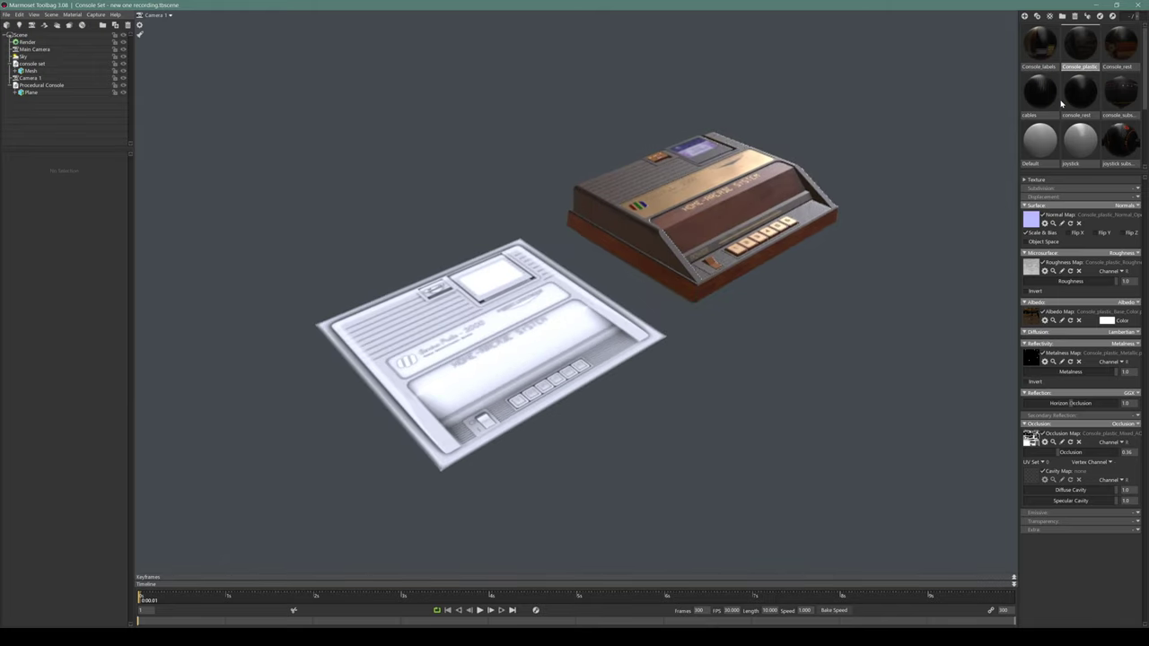
# Set the subdivision of the imported console's textured Procedural material to PN Triangles
pyautogui.scroll(-1, 1064, 108)
pyautogui.scroll(-2, 1064, 108)
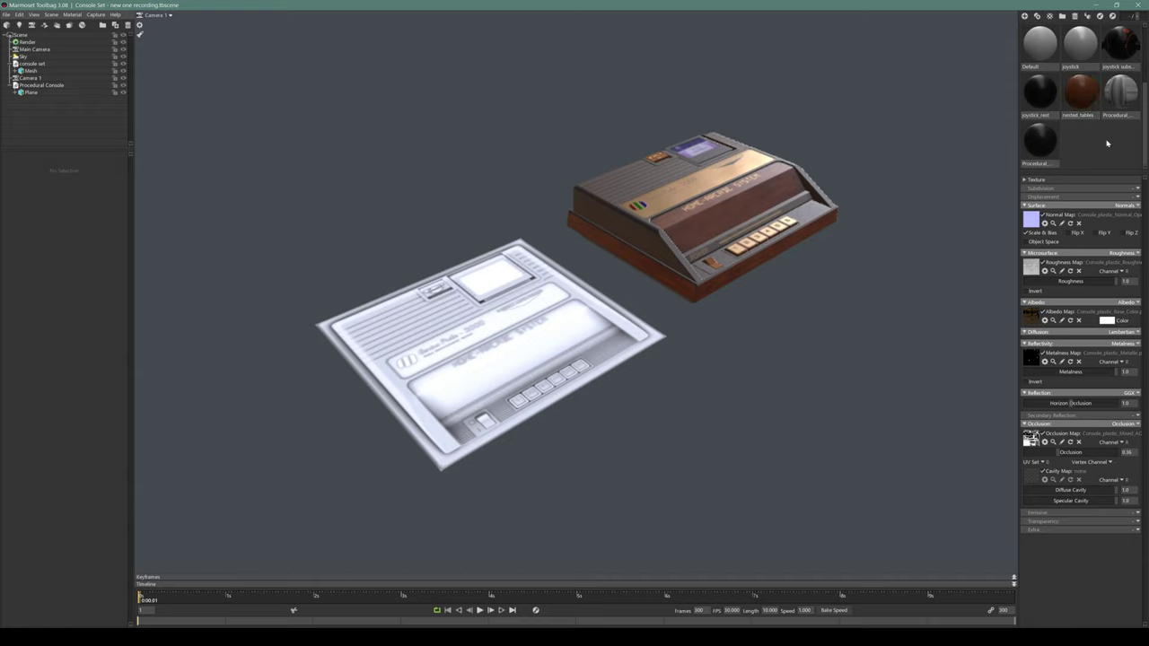
pyautogui.click(1044, 142)
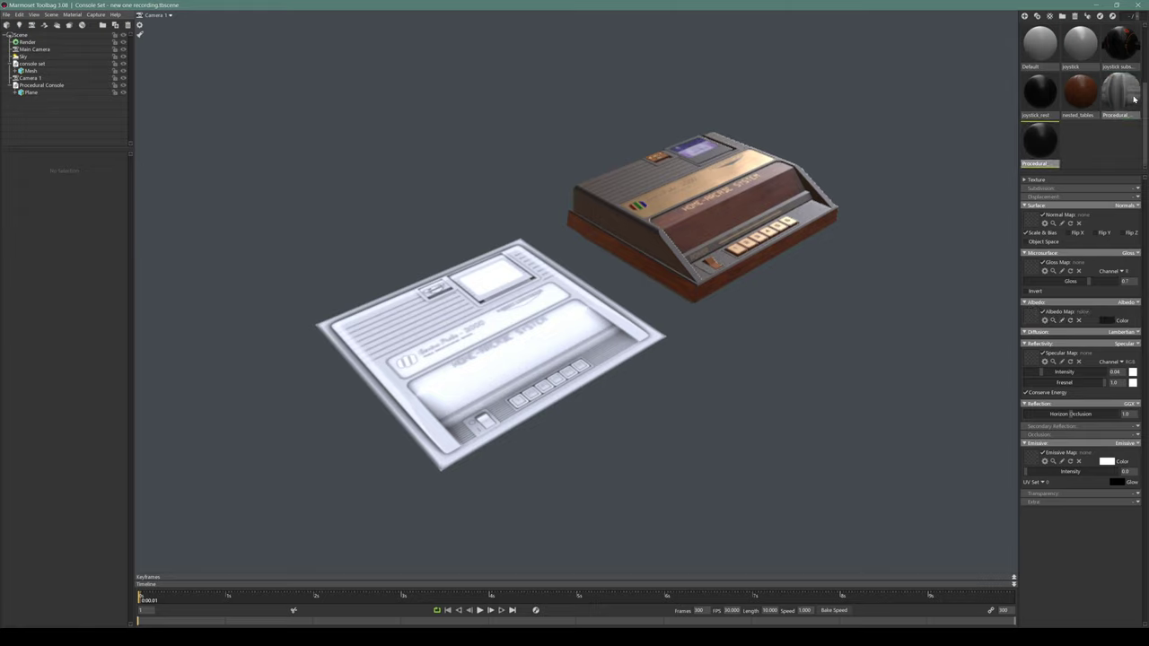
pyautogui.click(1120, 90)
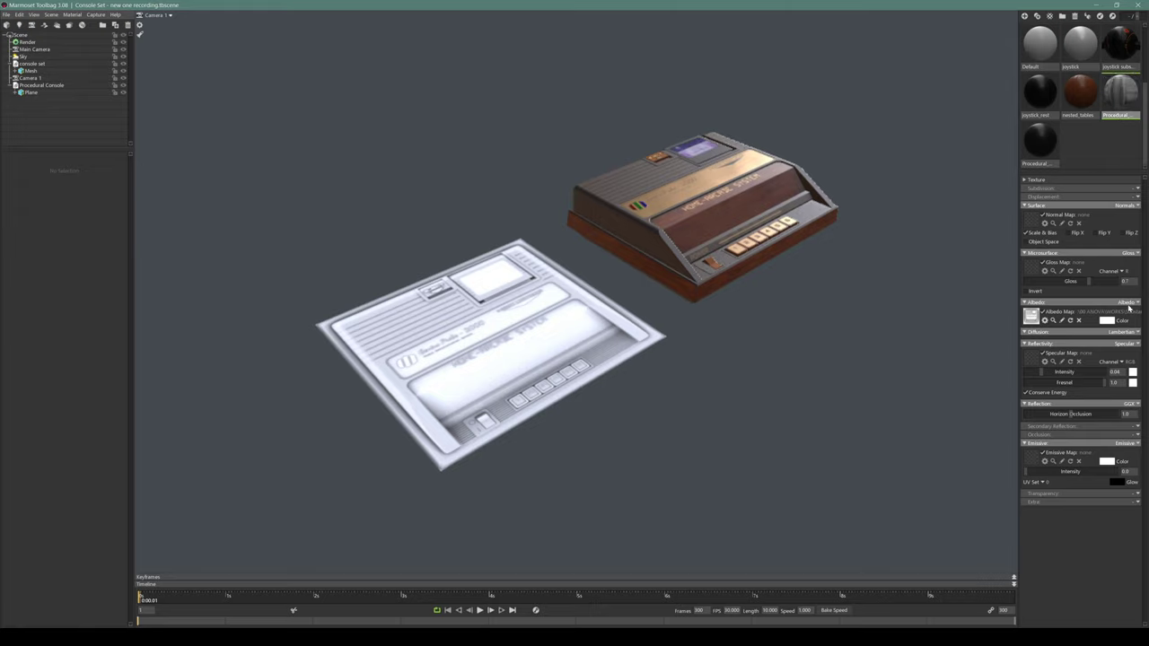
pyautogui.click(1135, 189)
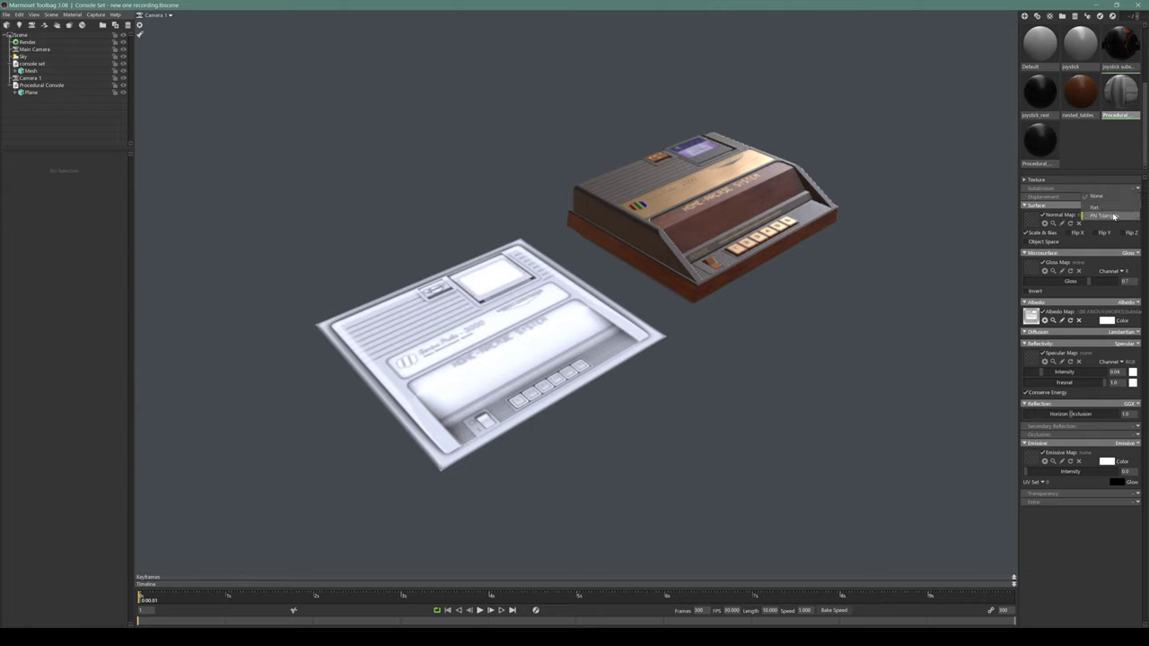
pyautogui.click(1110, 215)
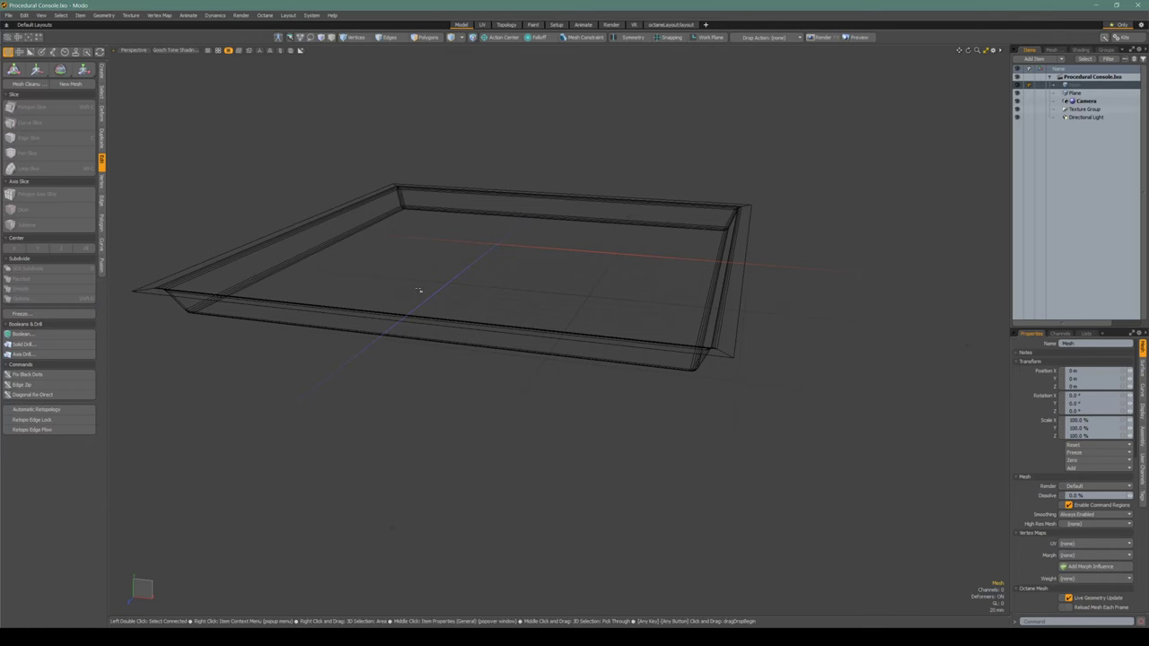
# Switch to Modo, delete the unused Mesh item from the Procedural Console scene and select the Plane item
pyautogui.doubleClick(390, 308)
pyautogui.press('3')
pyautogui.click(397, 264)
pyautogui.keyDown('alt'); pyautogui.moveTo(457, 170); pyautogui.dragTo(423, 215); pyautogui.keyUp('alt')
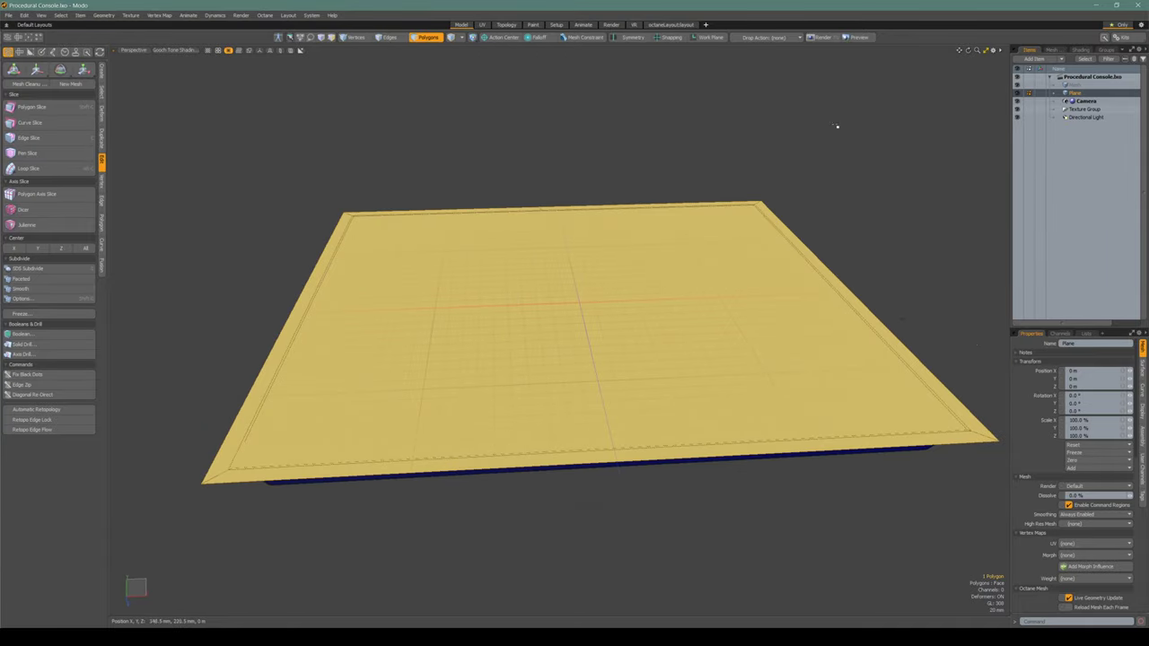
pyautogui.click(1073, 85)
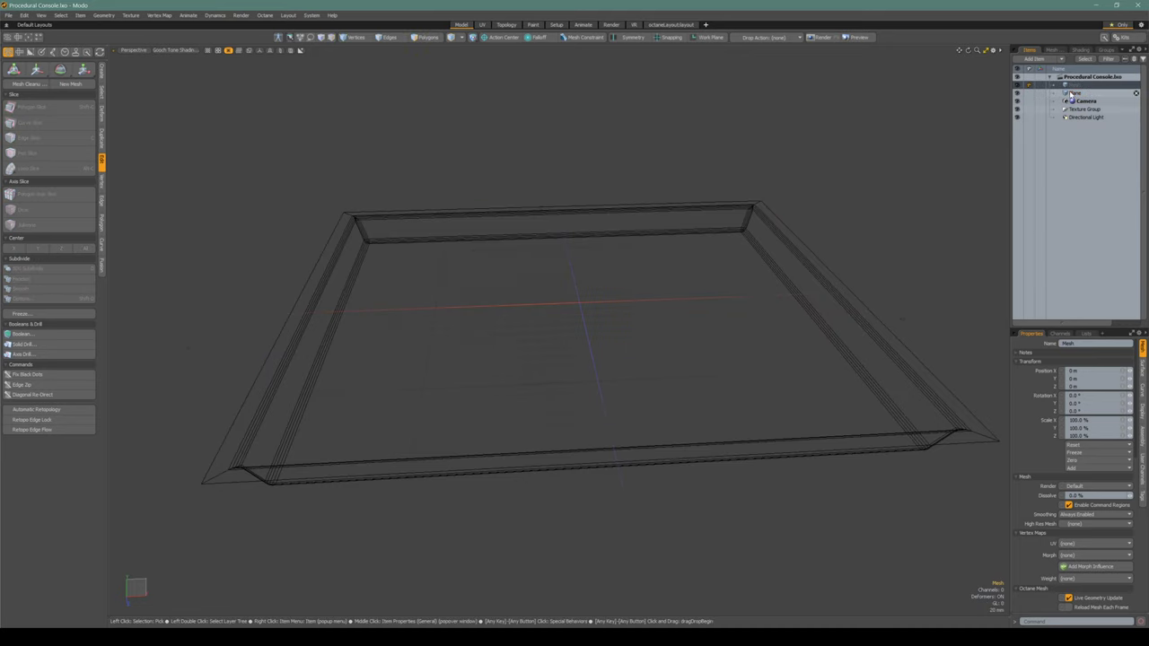
pyautogui.press('Delete')
pyautogui.click(1074, 86)
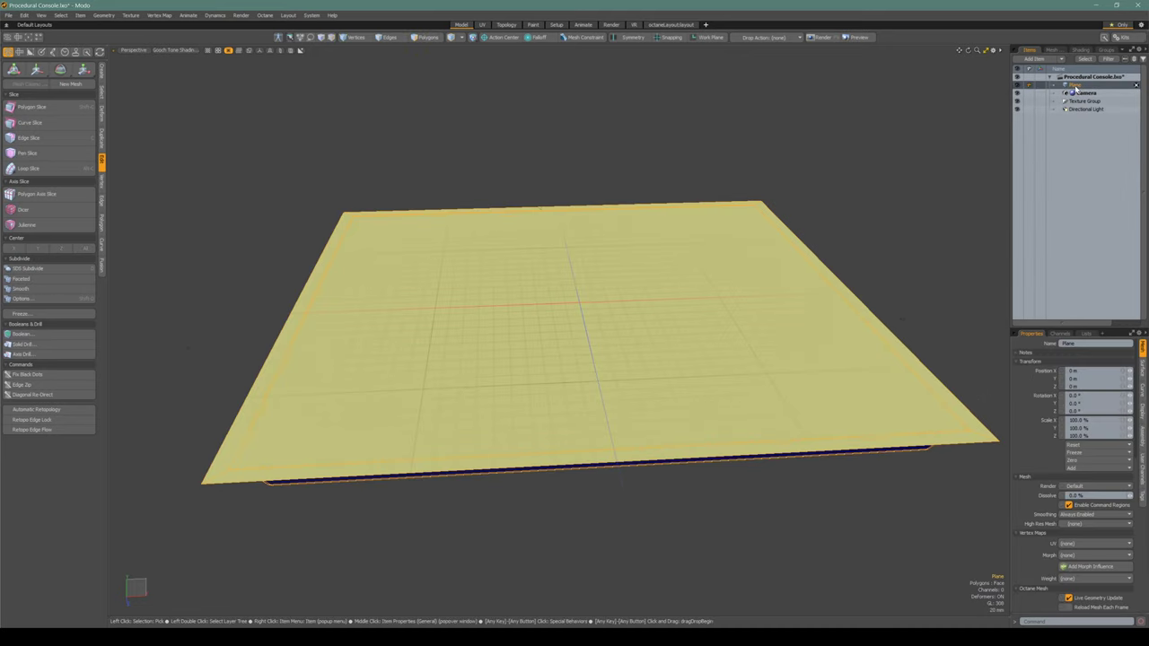
# Duplicate the Plane mesh item, leaving the copy visible
pyautogui.hotkey('ctrl', 'd')
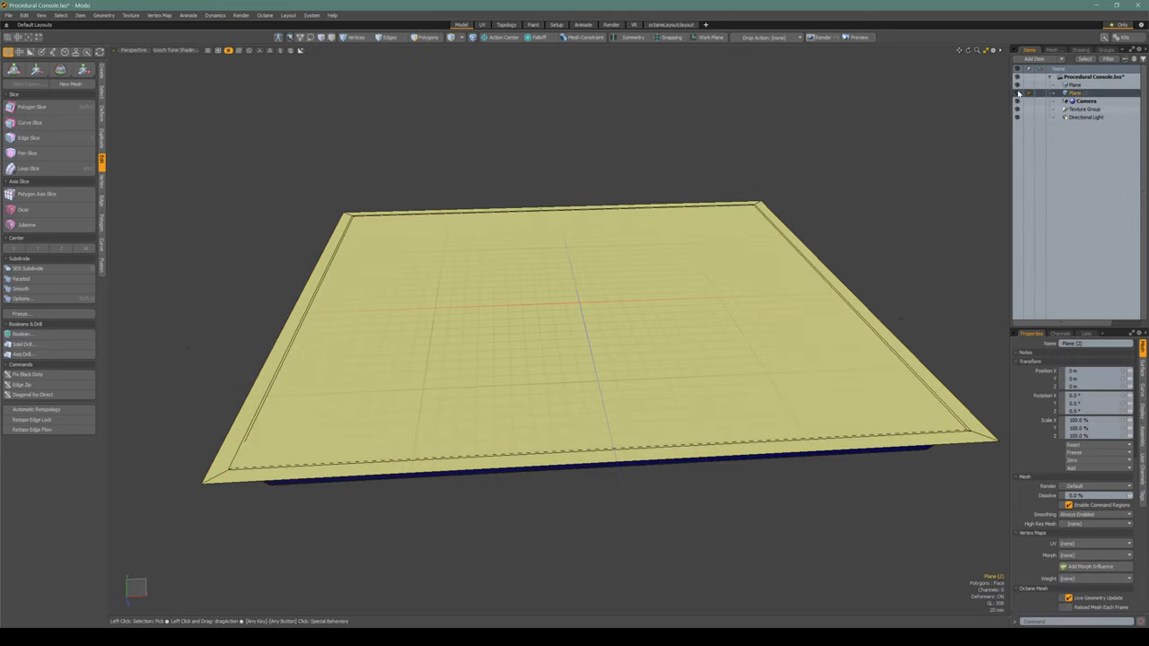
pyautogui.click(1017, 93)
pyautogui.click(1018, 93)
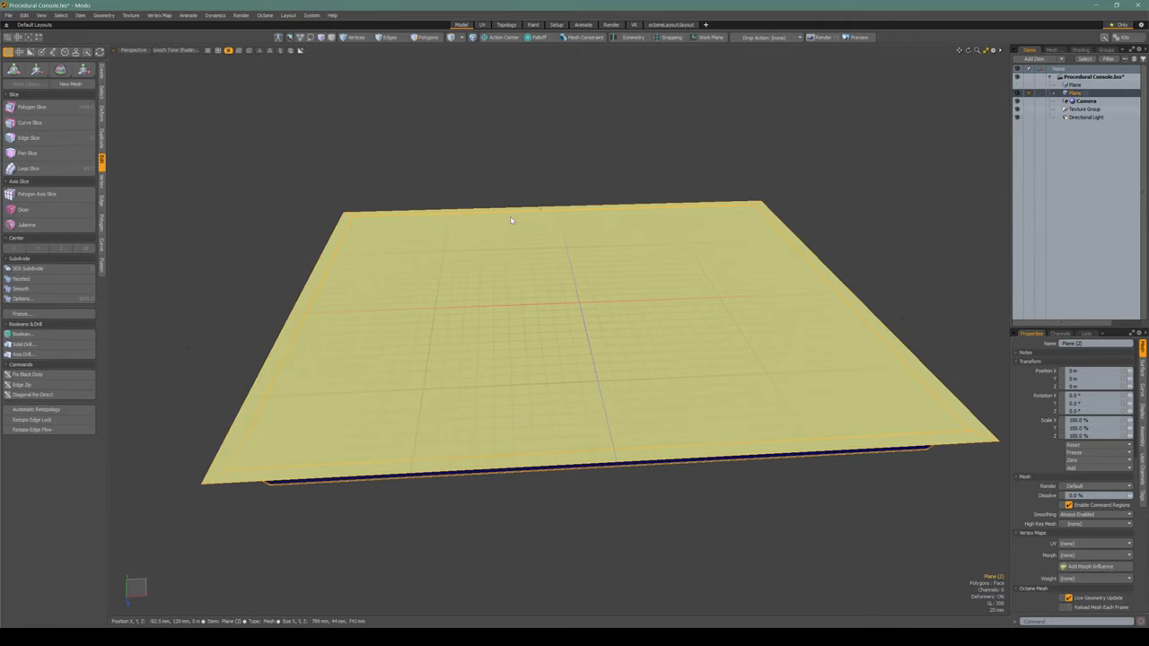
# Isolate the large top polygon of the duplicated plane by hiding all its other polygons, and select it
pyautogui.press('3')
pyautogui.click(530, 269)
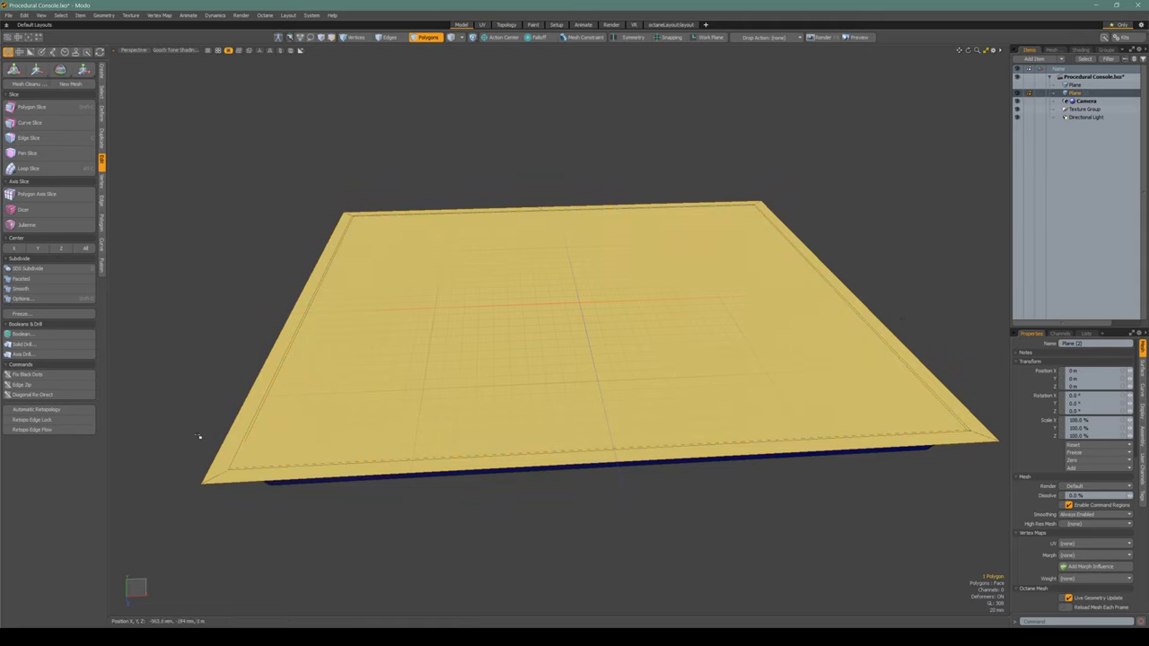
pyautogui.press('[')
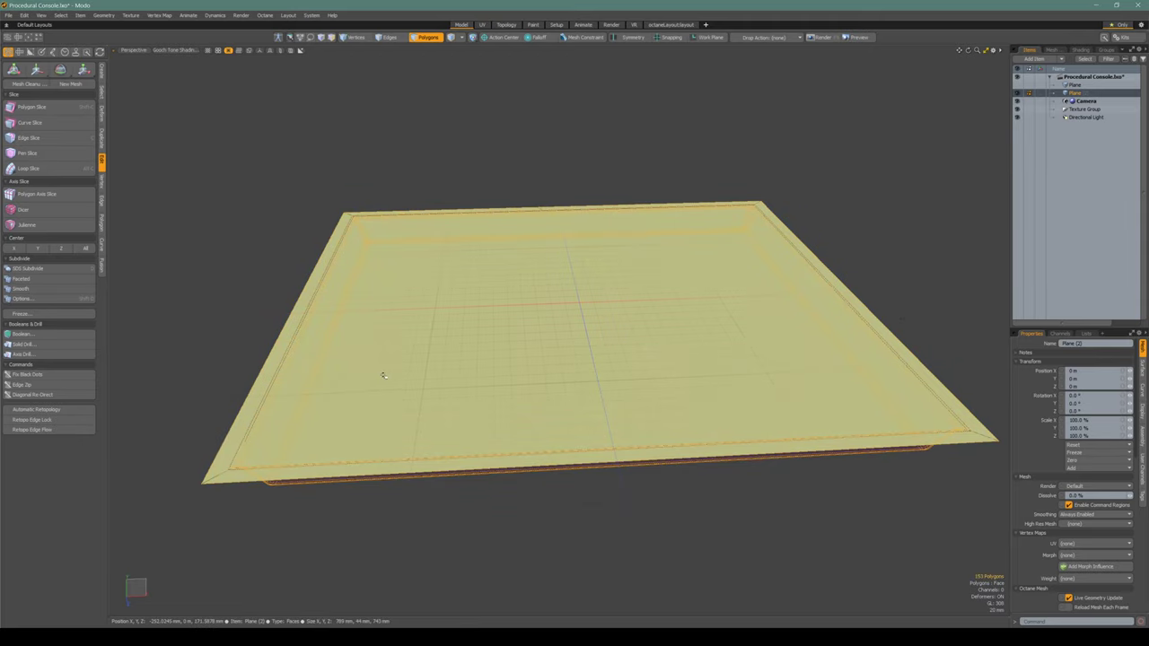
pyautogui.moveTo(507, 298)
pyautogui.keyDown('alt'); pyautogui.mouseDown()
pyautogui.moveTo(472, 206)
pyautogui.moveTo(511, 275)
pyautogui.moveTo(505, 287)
pyautogui.mouseUp(); pyautogui.keyUp('alt')
pyautogui.press('Delete')
pyautogui.click(510, 308)
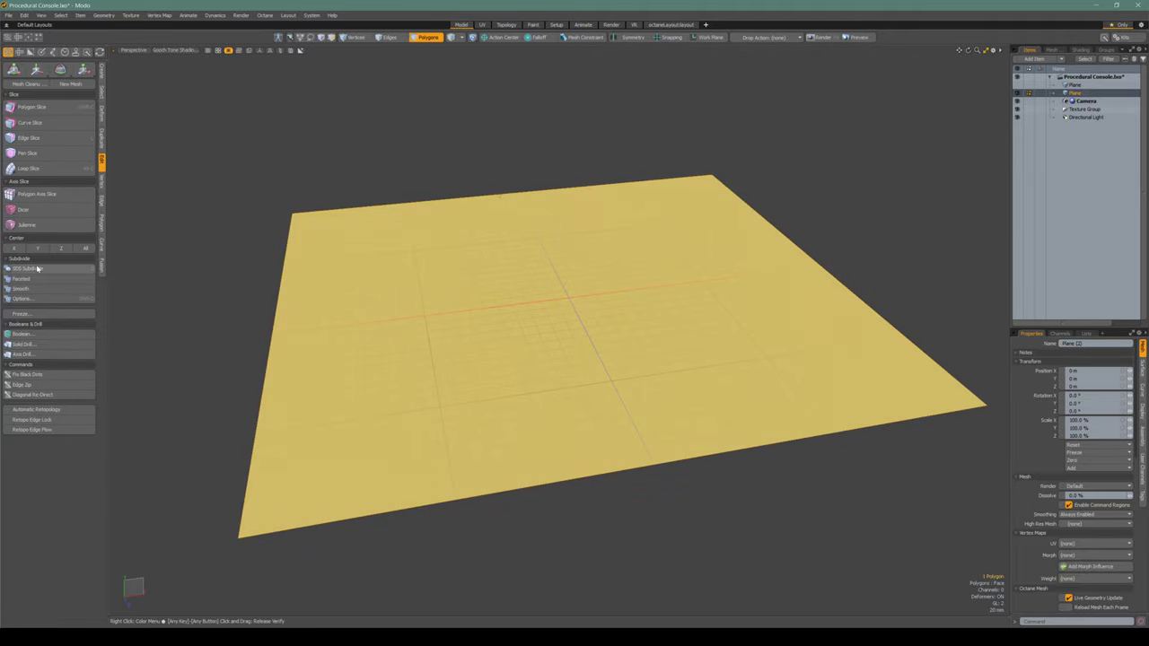
# Try splitting the top polygon with Polygon Axis Slice and undo the cut
pyautogui.click(25, 195)
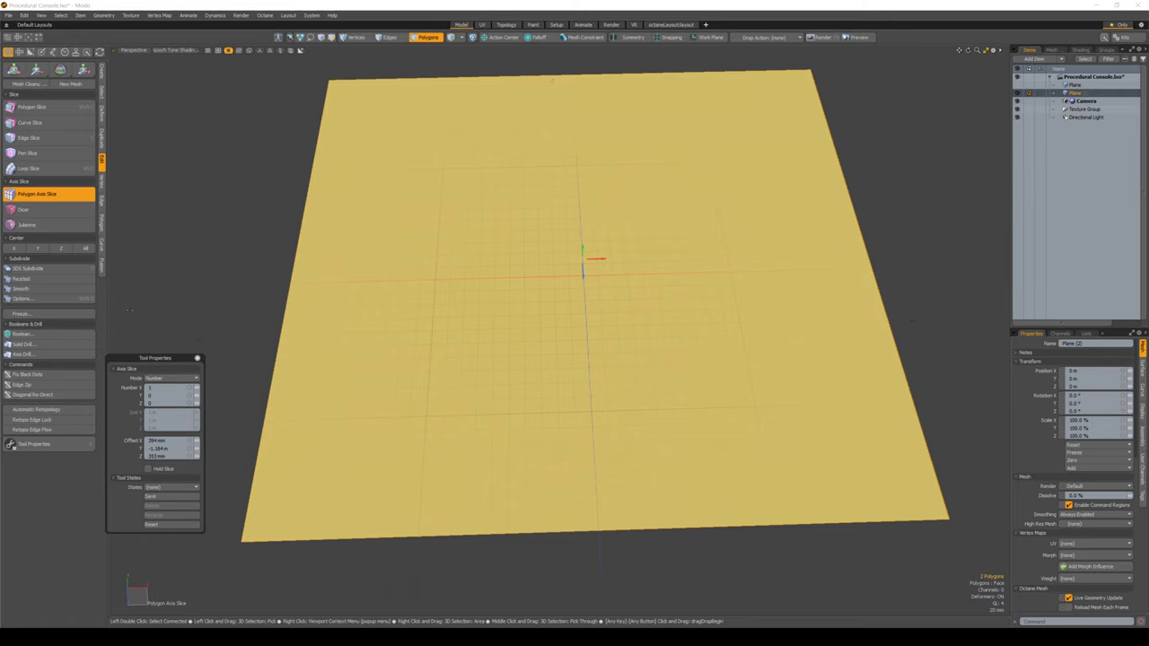
pyautogui.press('space')
pyautogui.hotkey('ctrl', 'z')
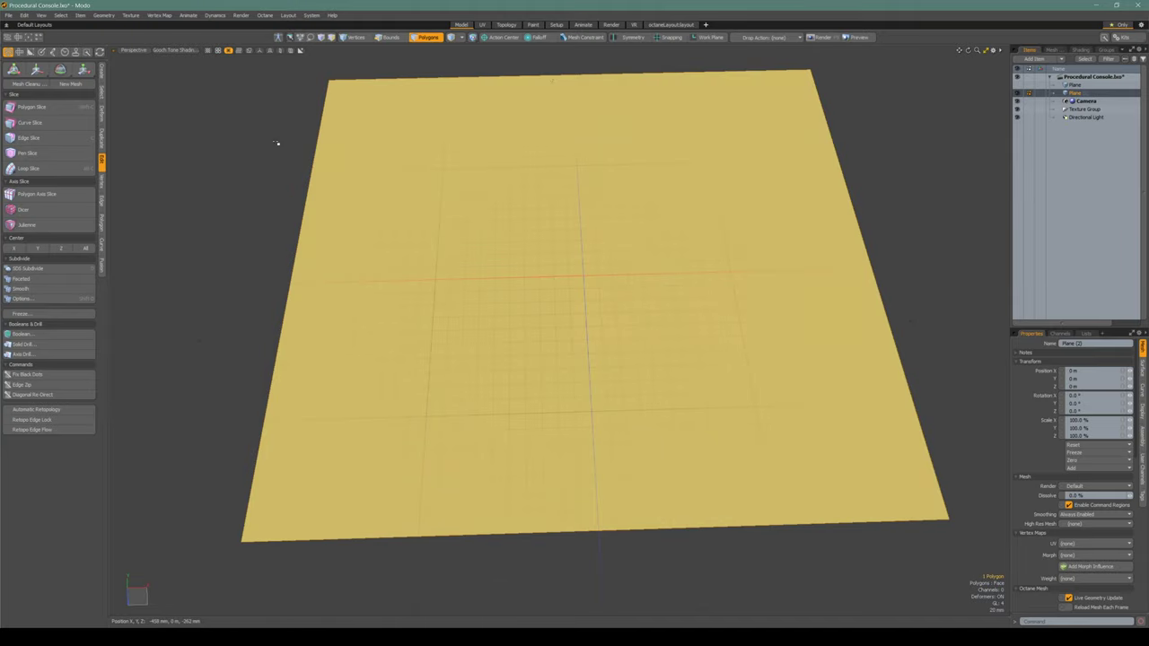
# Subdivide the isolated top polygon five times into a dense grid, deselect it and unhide the mesh's other polygons
pyautogui.hotkey('shift', 'd')
pyautogui.press('Return')
pyautogui.hotkey('shift', 'd')
pyautogui.press('Return')
pyautogui.hotkey('shift', 'd')
pyautogui.press('Return')
pyautogui.hotkey('shift', 'd')
pyautogui.press('Return')
pyautogui.hotkey('shift', 'd')
pyautogui.press('Return')
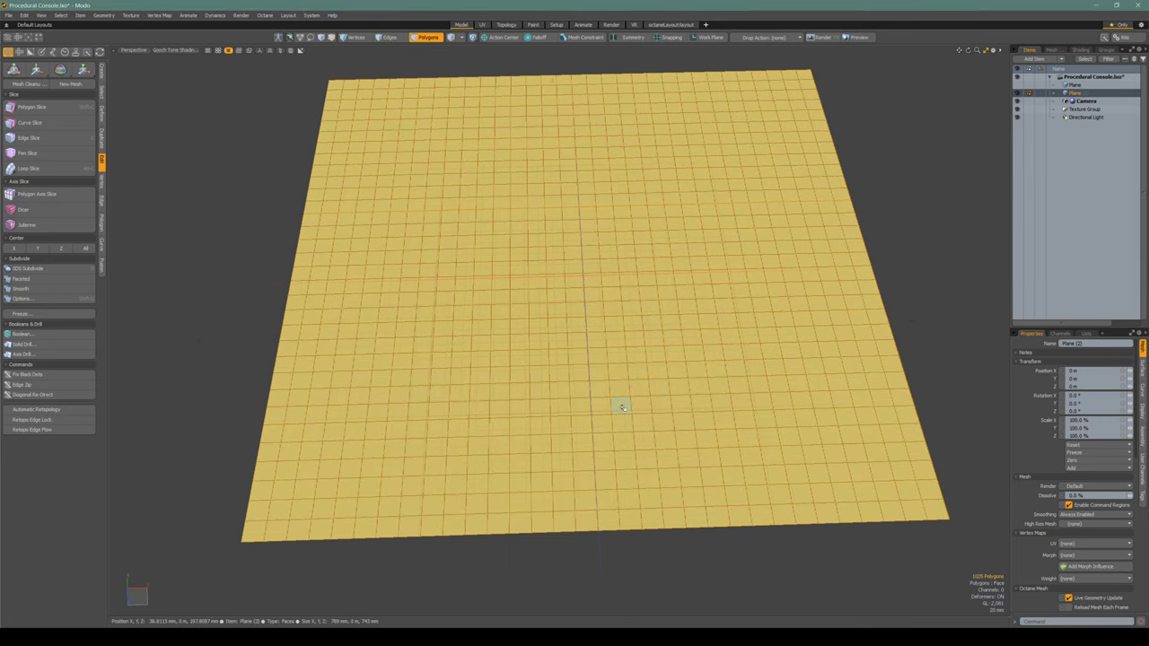
pyautogui.scroll(-3, 606, 406)
pyautogui.click(392, 344)
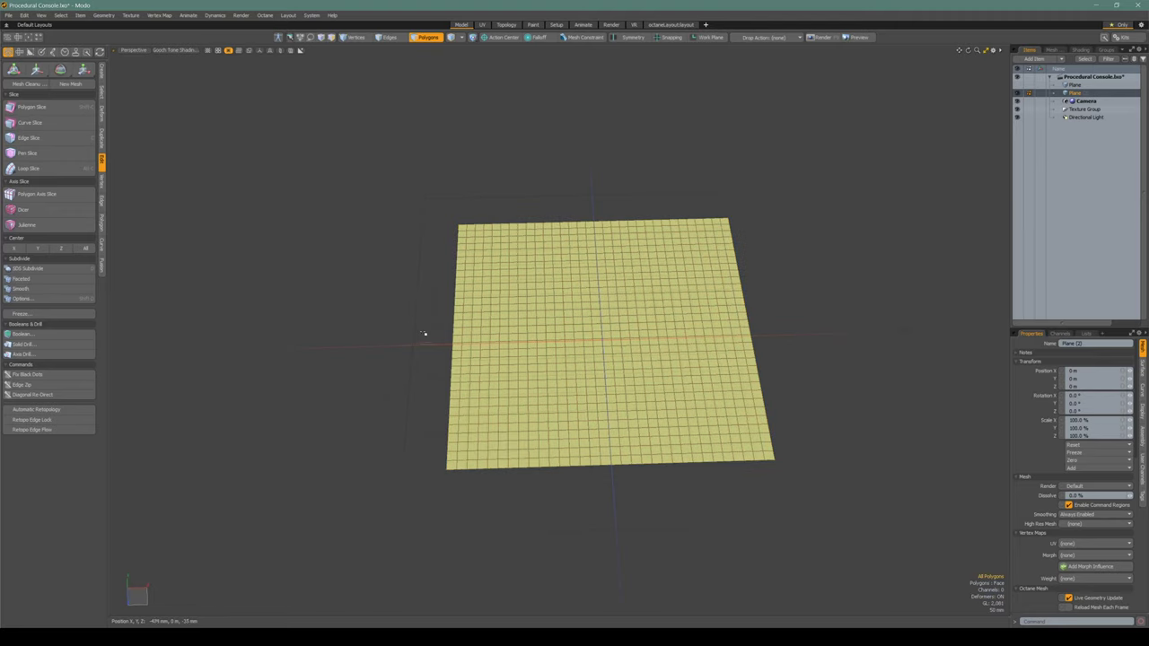
pyautogui.keyDown('alt'); pyautogui.moveTo(425, 333); pyautogui.dragTo(436, 247); pyautogui.keyUp('alt')
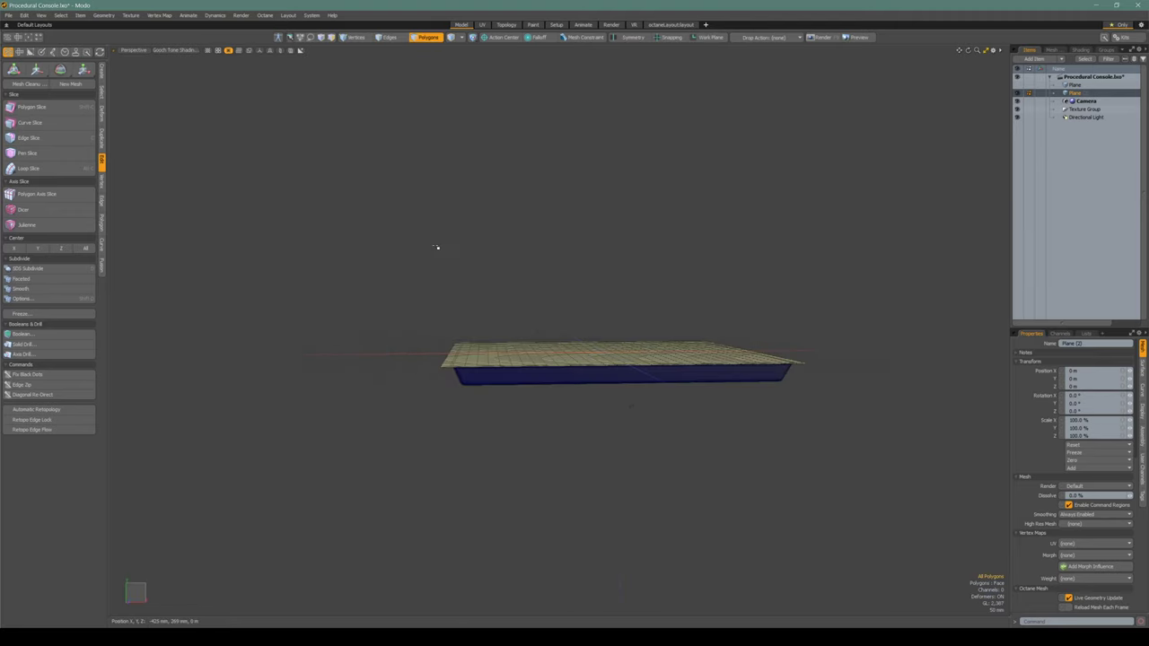
# Export only the duplicated plane as Autodesk FBX 2018, overwriting Procedural Console.fbx in the marmoset folder
pyautogui.press('5')
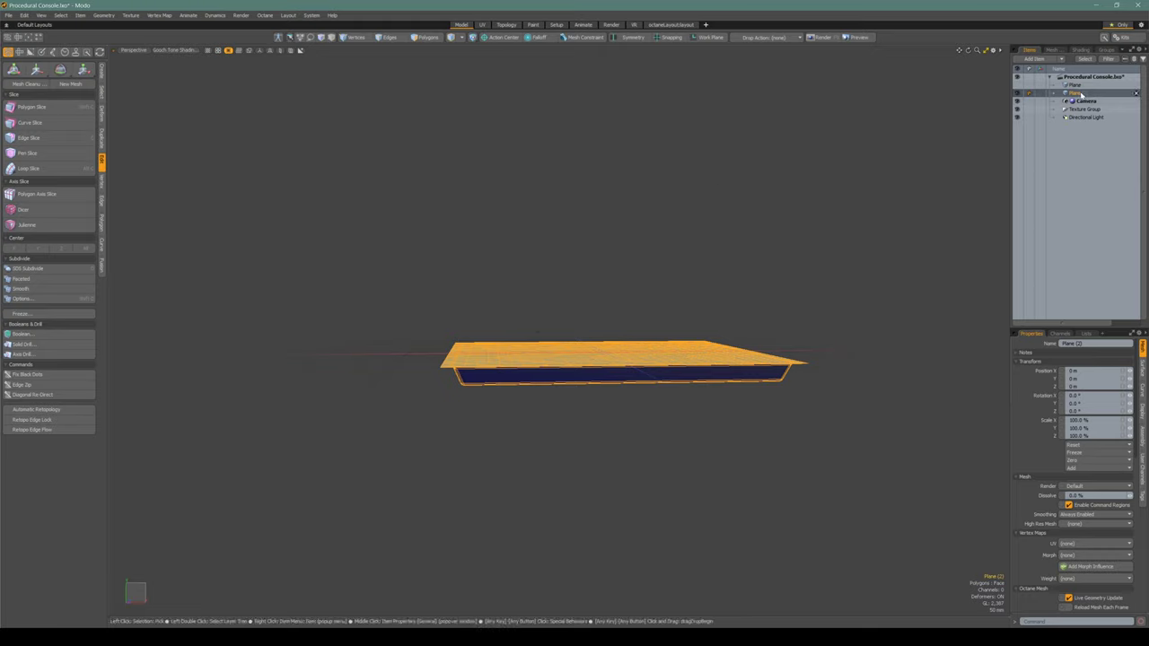
pyautogui.rightClick(1081, 94)
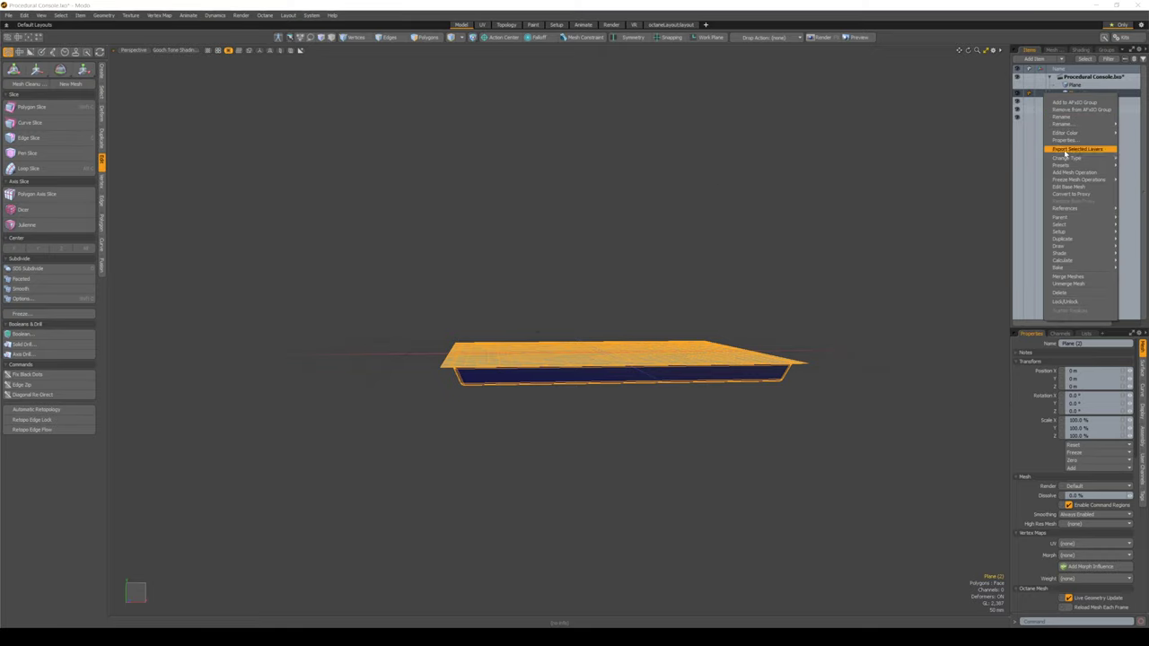
pyautogui.click(1066, 151)
pyautogui.click(803, 396)
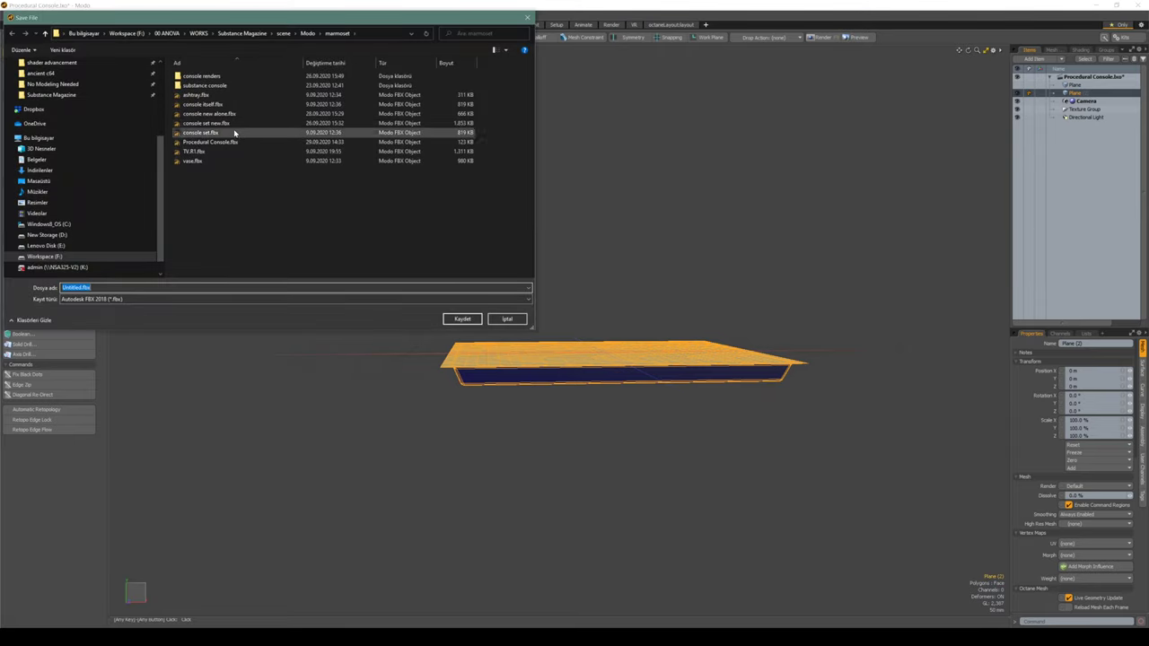
pyautogui.doubleClick(206, 142)
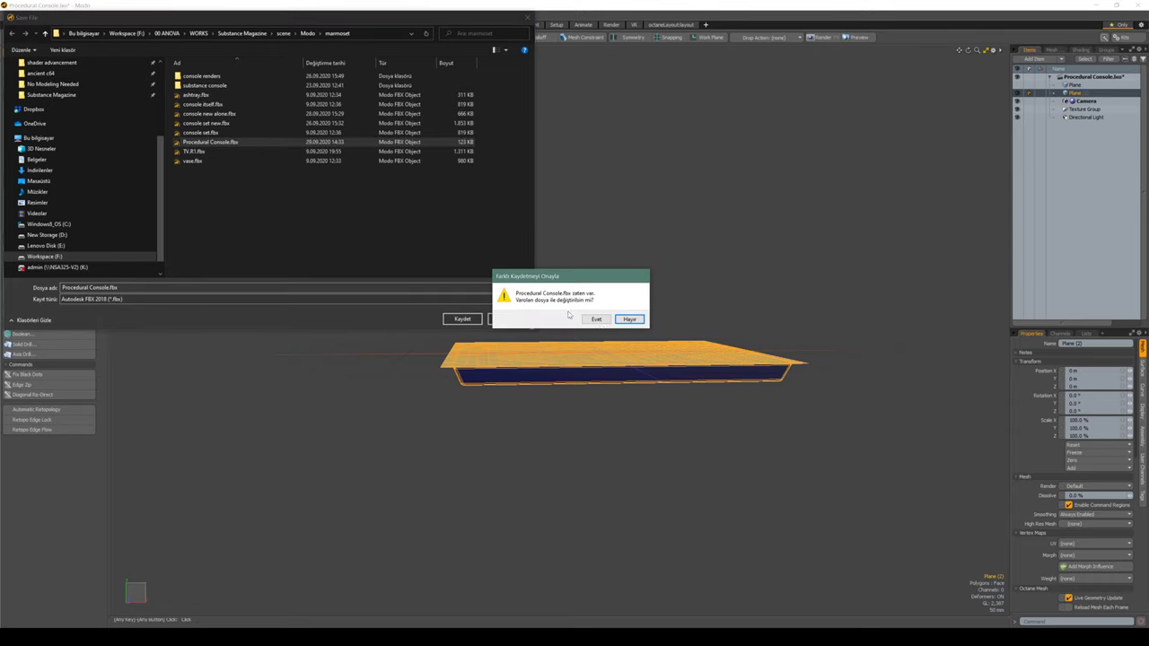
pyautogui.click(598, 320)
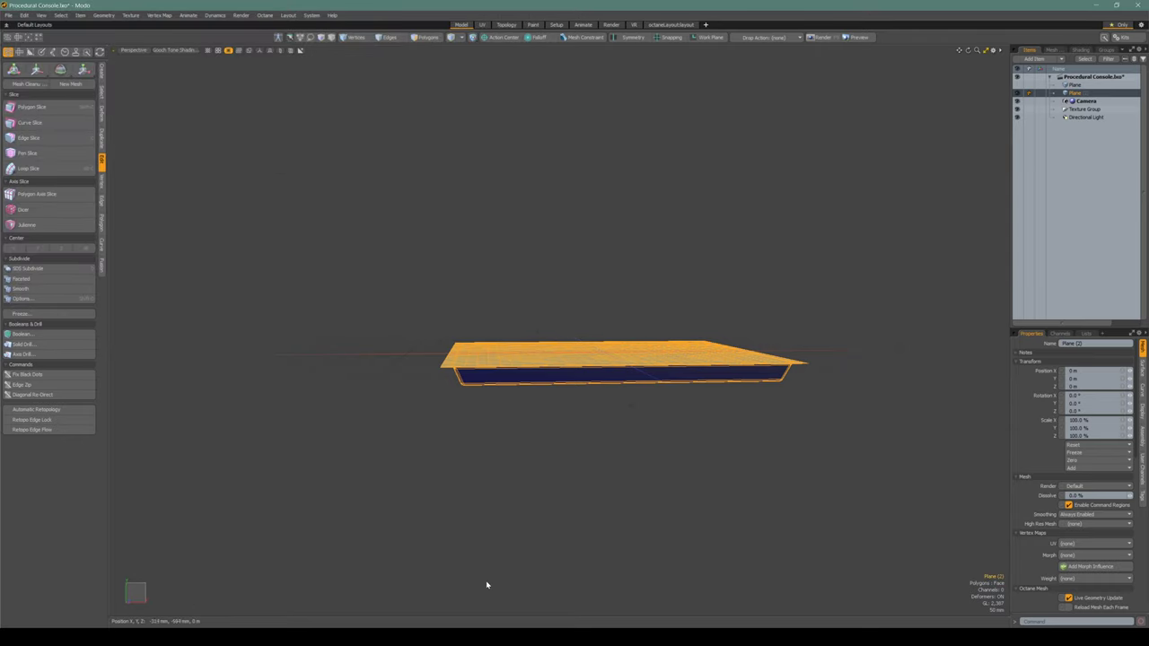
# Switch to Marmoset Toolbag and compare the updated plane with the material's subdivision set to None and back to PN Triangles
pyautogui.click(452, 635)
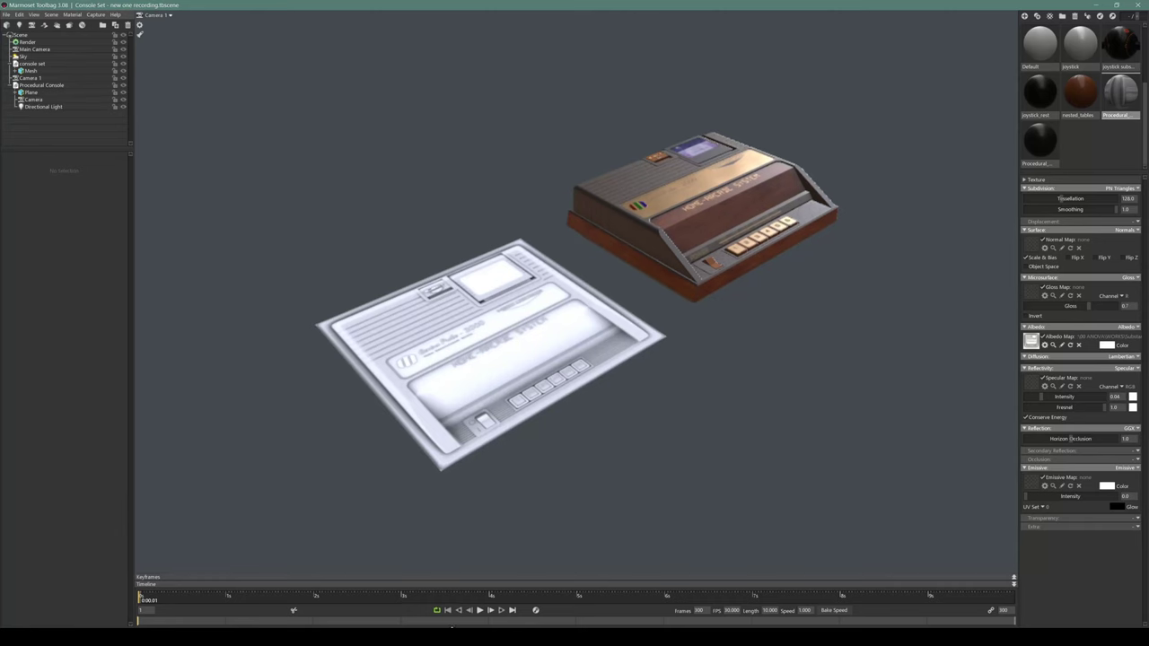
pyautogui.click(430, 376)
pyautogui.scroll(4, 430, 376)
pyautogui.click(300, 377)
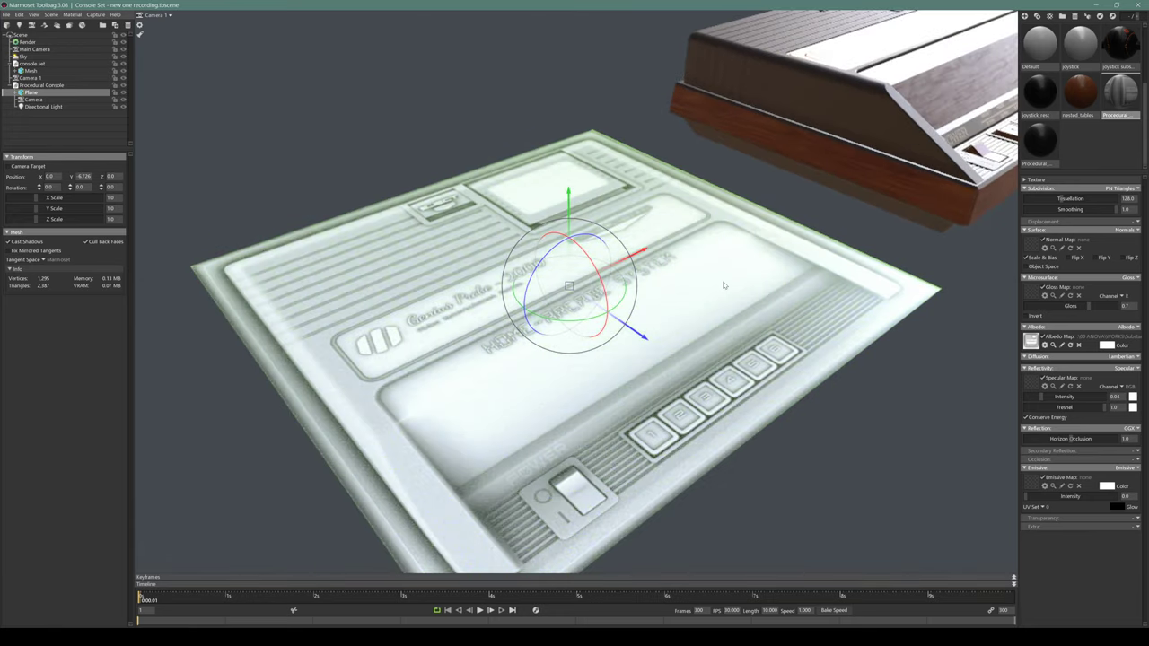
pyautogui.click(1124, 191)
pyautogui.click(1107, 197)
pyautogui.click(580, 416)
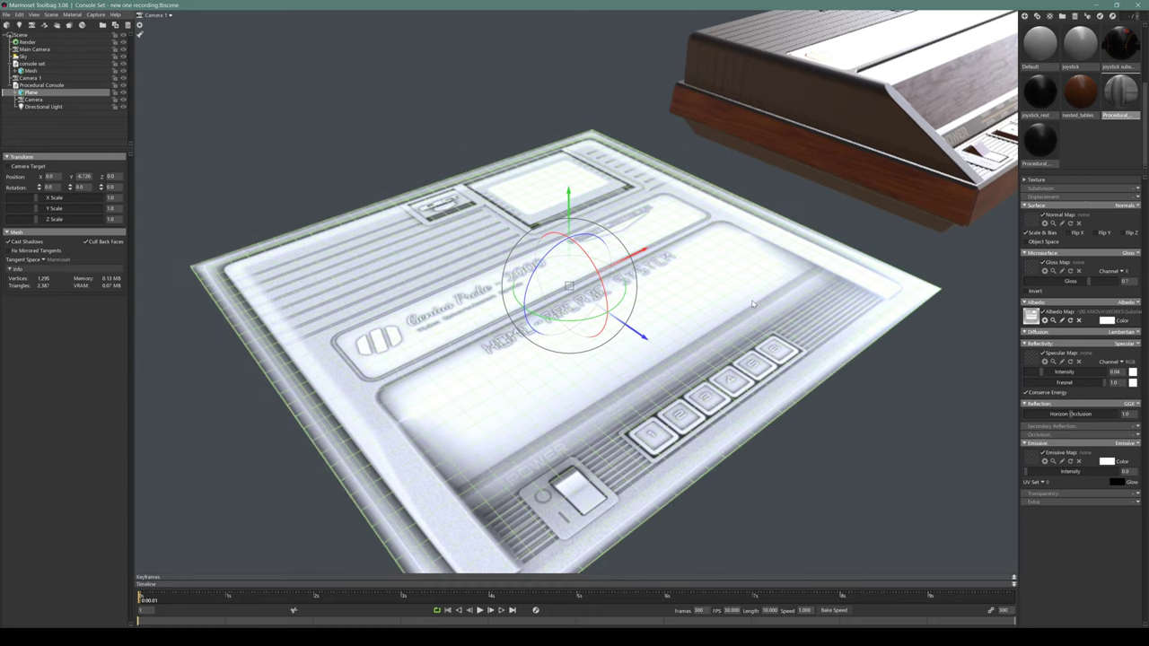
pyautogui.click(1135, 189)
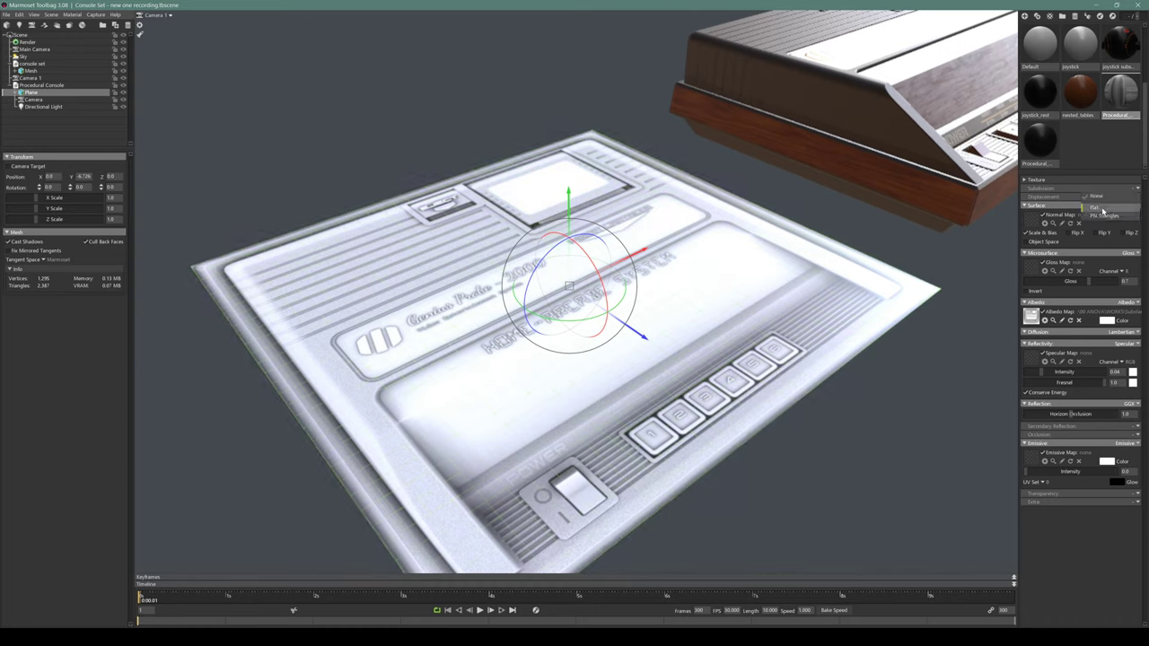
pyautogui.click(1105, 216)
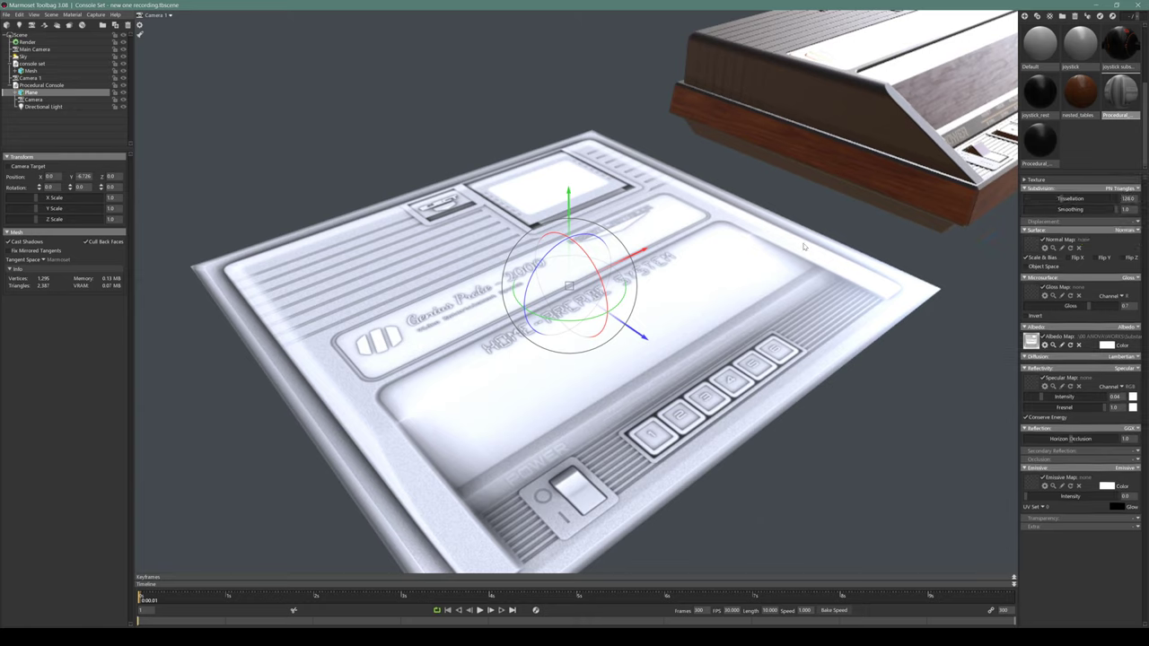
# Assign Procedural_Console_basecolor.png from the procedural console textures folder as the material's Albedo Map, and shrink the folder window
pyautogui.click(343, 177)
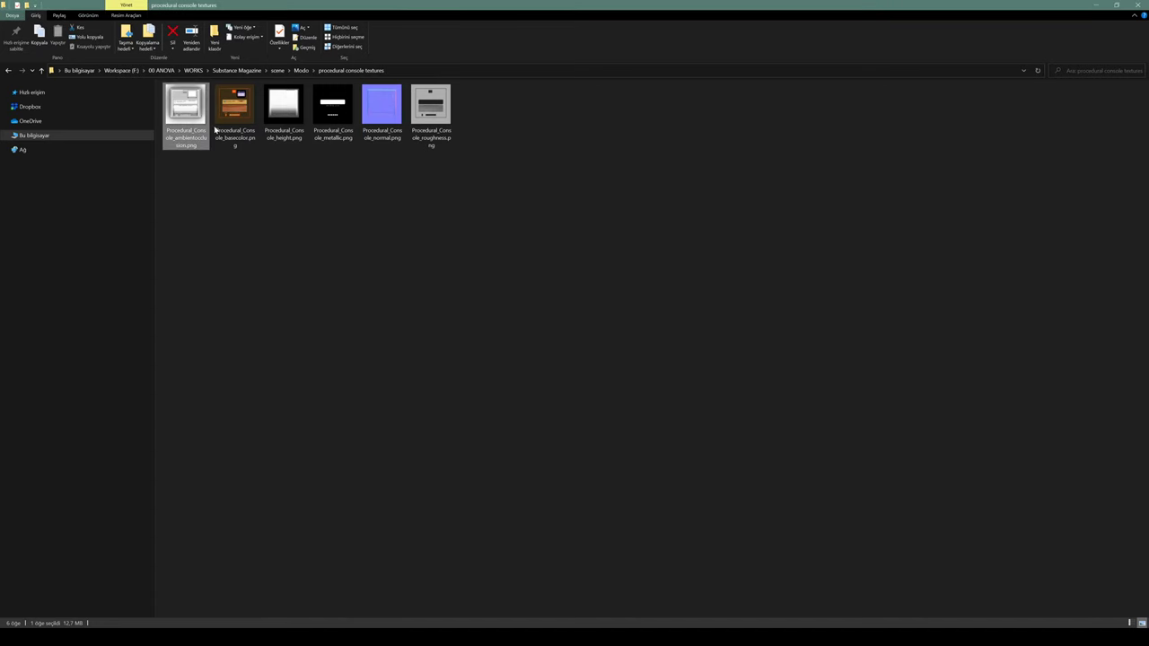
pyautogui.moveTo(236, 117); pyautogui.dragTo(314, 234)
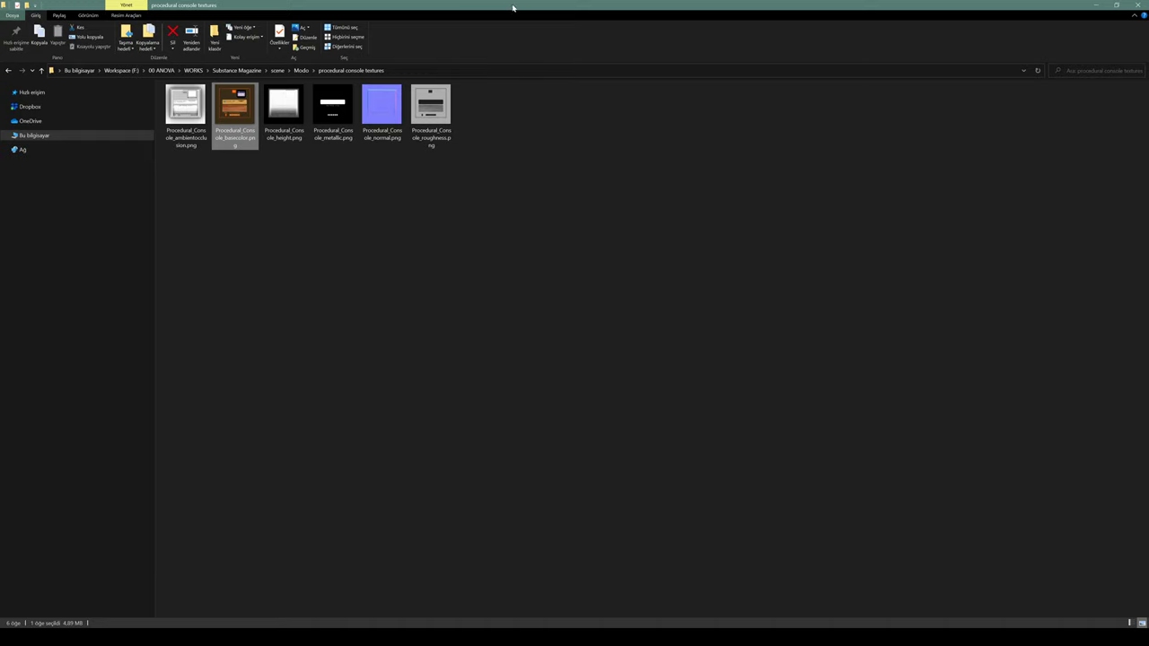
pyautogui.moveTo(512, 8); pyautogui.dragTo(391, 88)
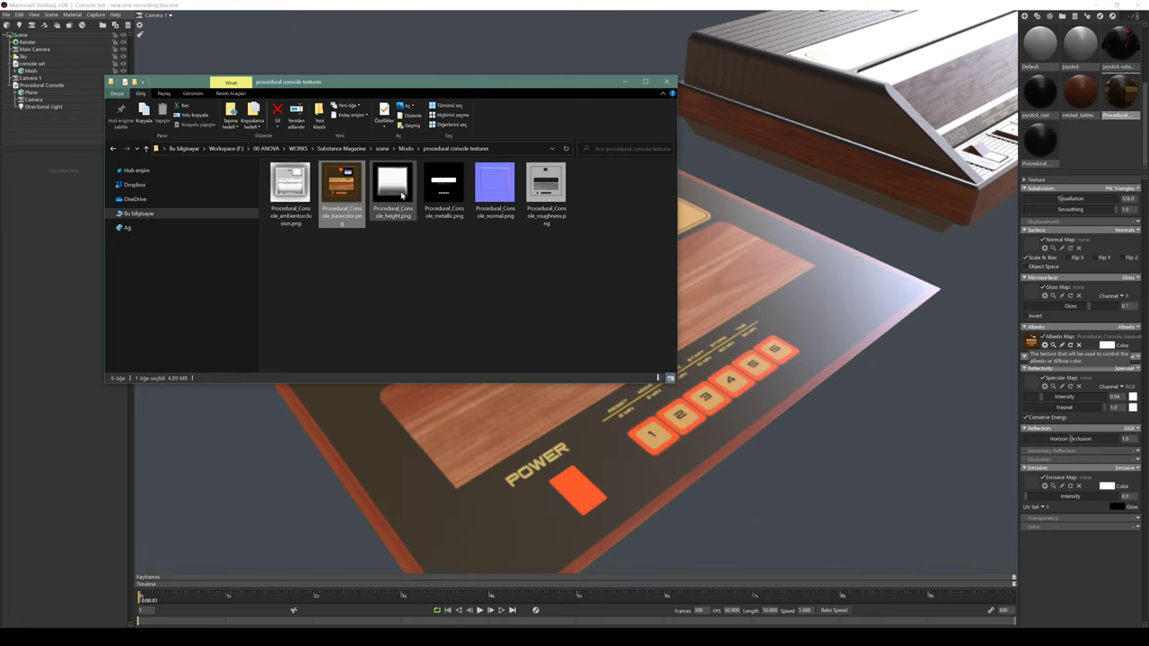
# Set the material's Displacement to Height using Procedural_Console_height.png and assign Procedural_Console_normal.png as the Normal Map
pyautogui.click(1132, 225)
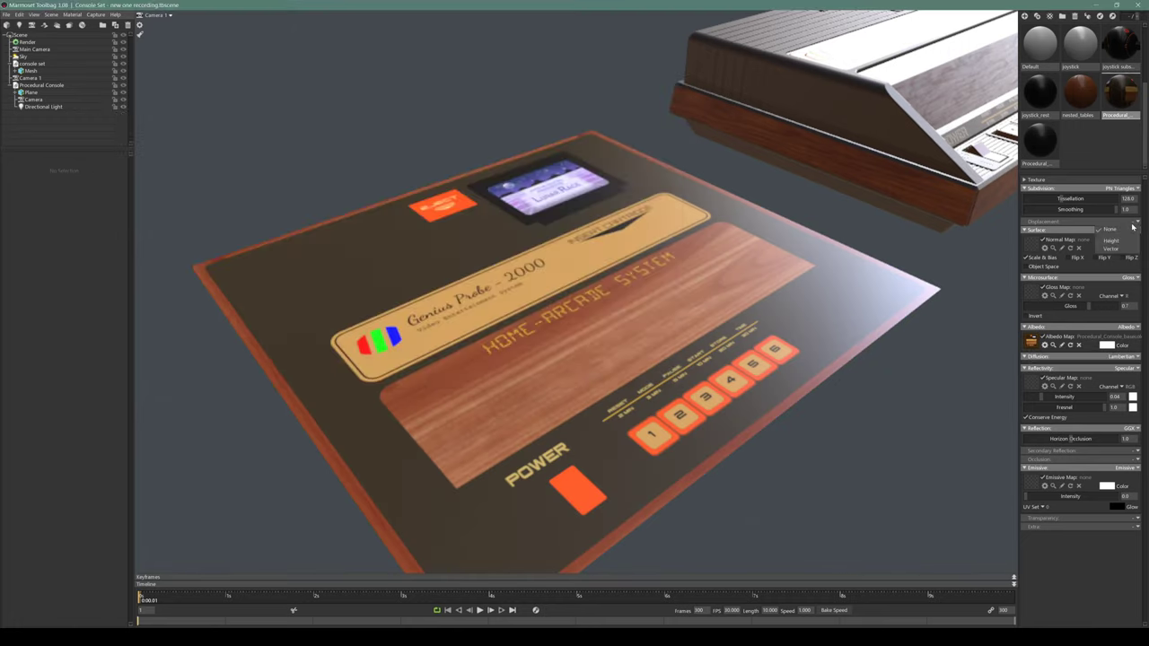
pyautogui.click(310, 638)
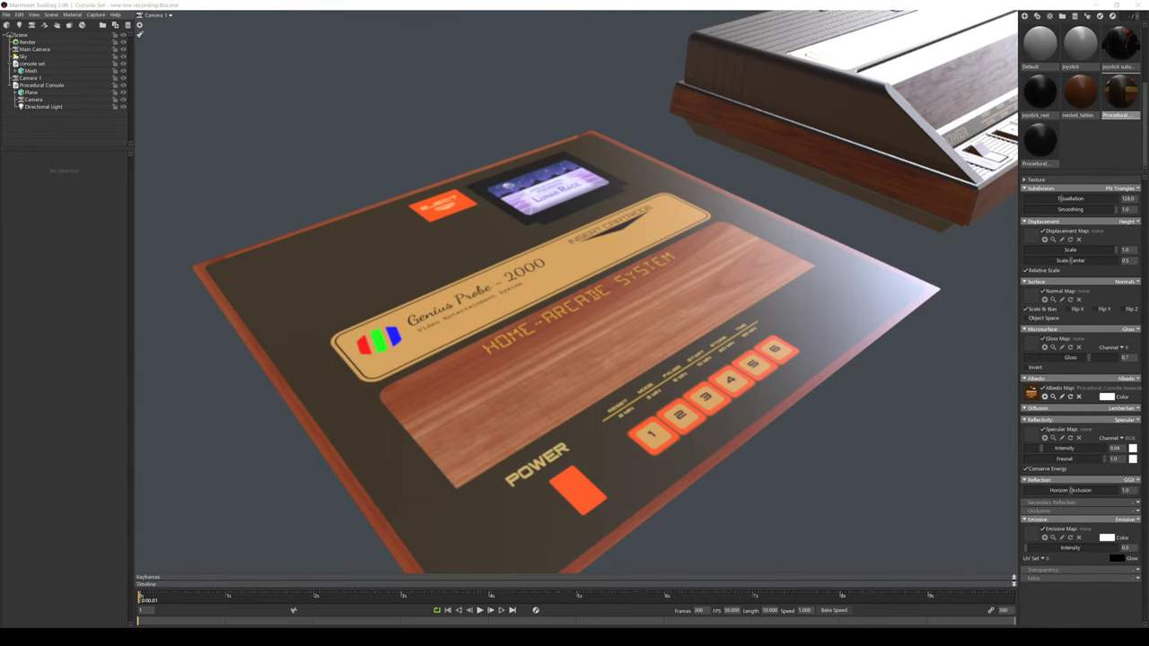
pyautogui.moveTo(392, 188); pyautogui.dragTo(1032, 235)
pyautogui.click(490, 190)
pyautogui.moveTo(490, 190); pyautogui.dragTo(1031, 291)
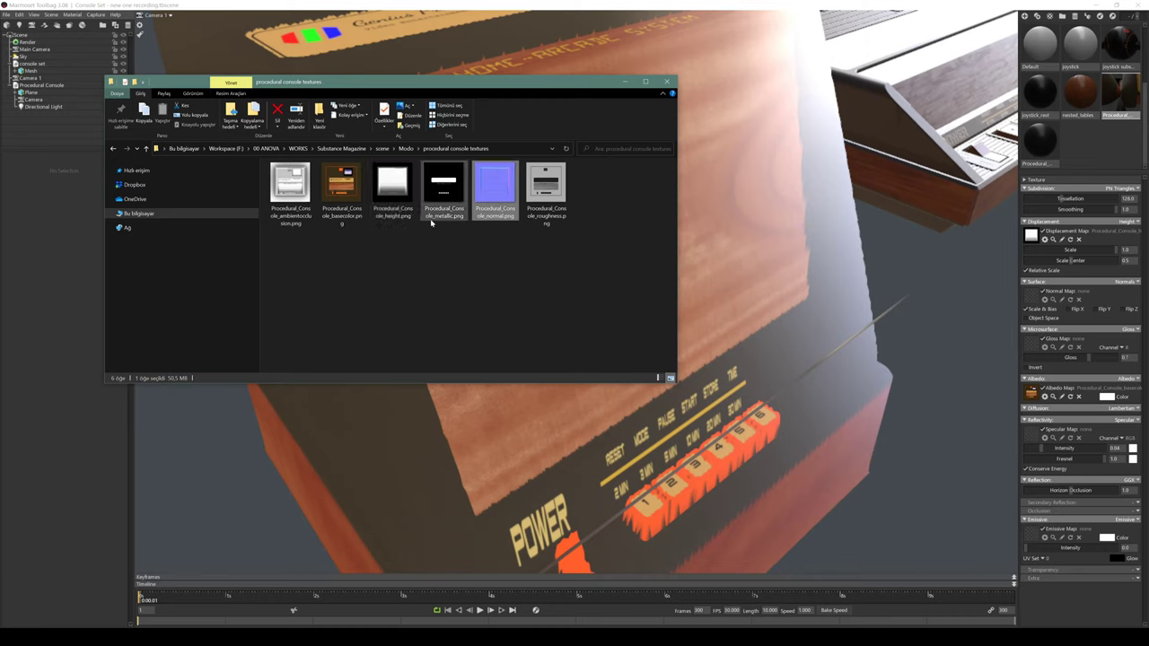
# Assign Procedural_Console_roughness.png as the microsurface map and switch the Microsurface type to Roughness
pyautogui.moveTo(544, 191); pyautogui.dragTo(1034, 344)
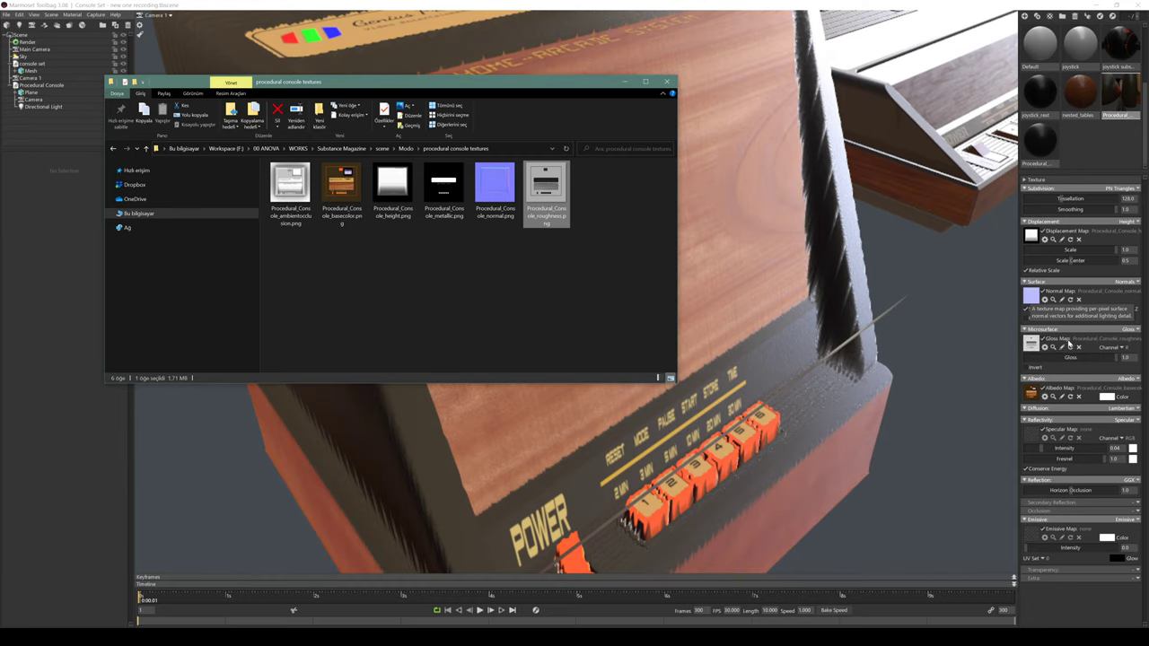
pyautogui.click(1127, 329)
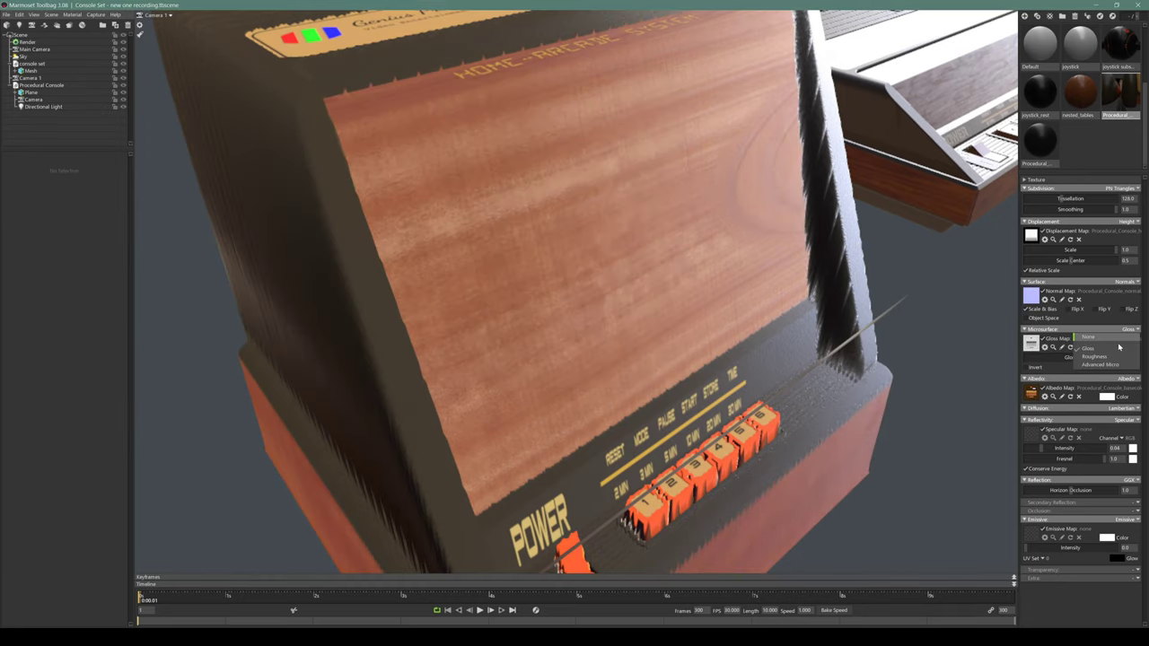
pyautogui.click(1104, 359)
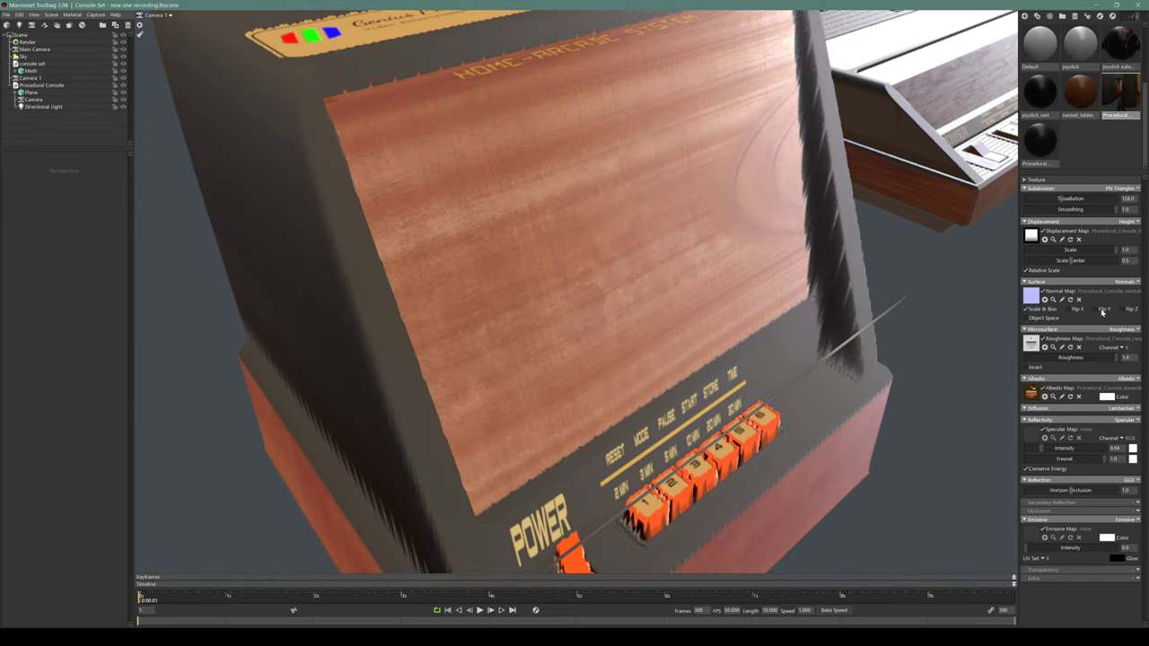
# Set Reflectivity to Metalness and assign Procedural_Console_metallic.png as the Metalness Map
pyautogui.click(1122, 421)
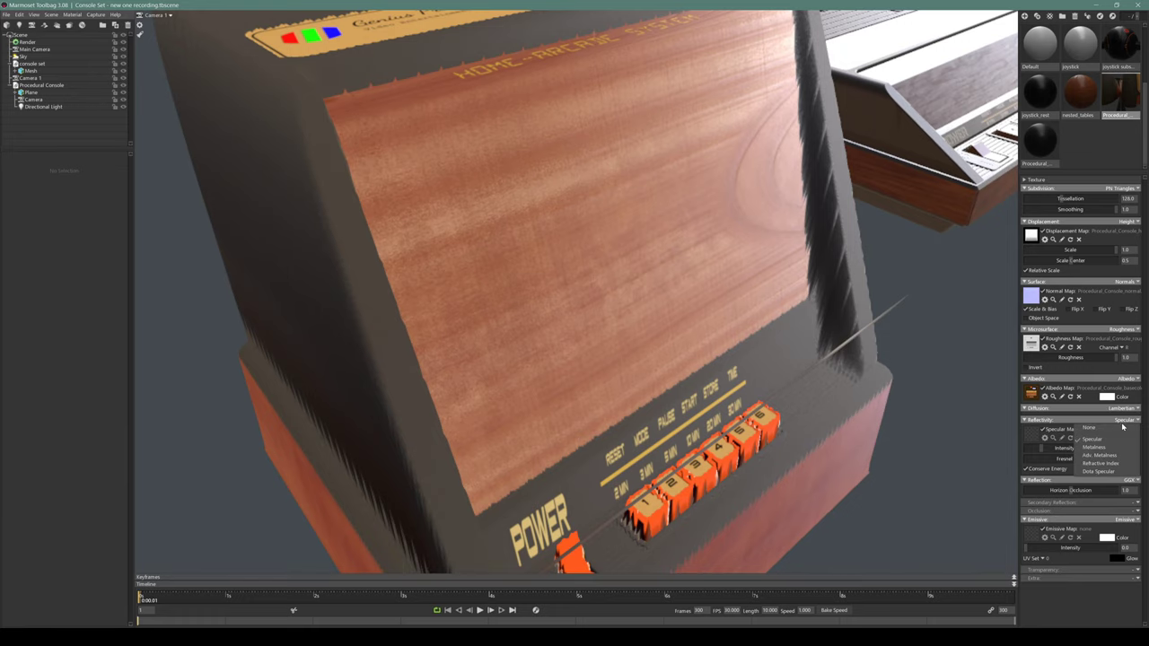
pyautogui.click(1093, 447)
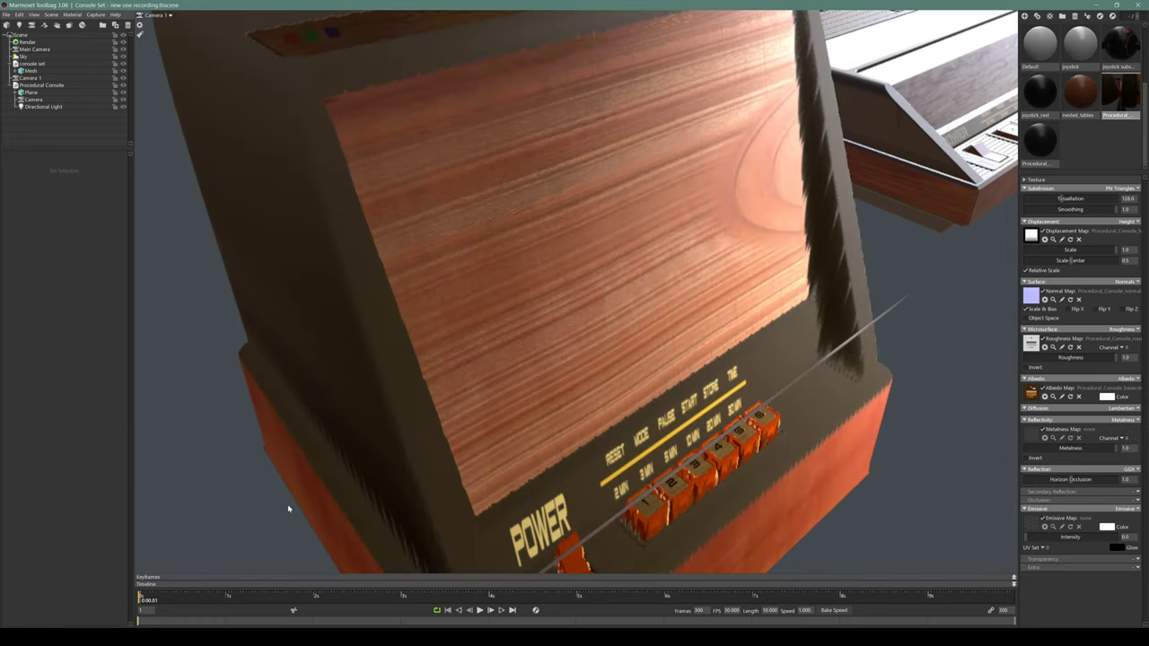
pyautogui.hotkey('alt', 'Tab')
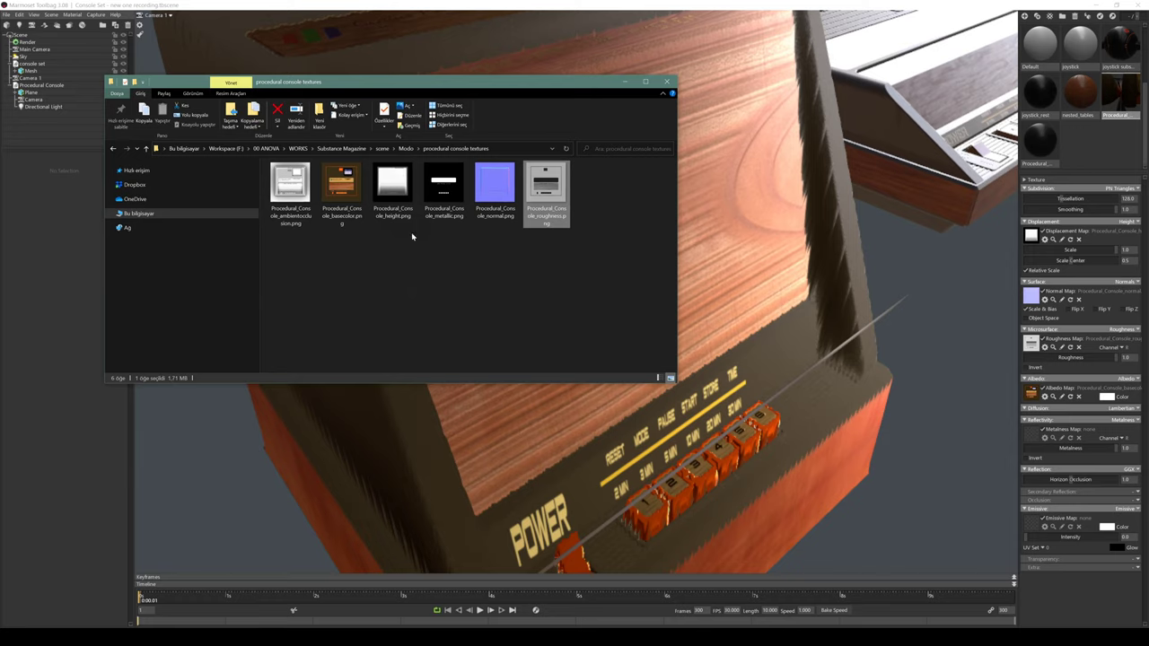
pyautogui.moveTo(443, 188); pyautogui.dragTo(1038, 453)
# Turn off the material's emissive channel by setting Emissive to None
pyautogui.click(1135, 508)
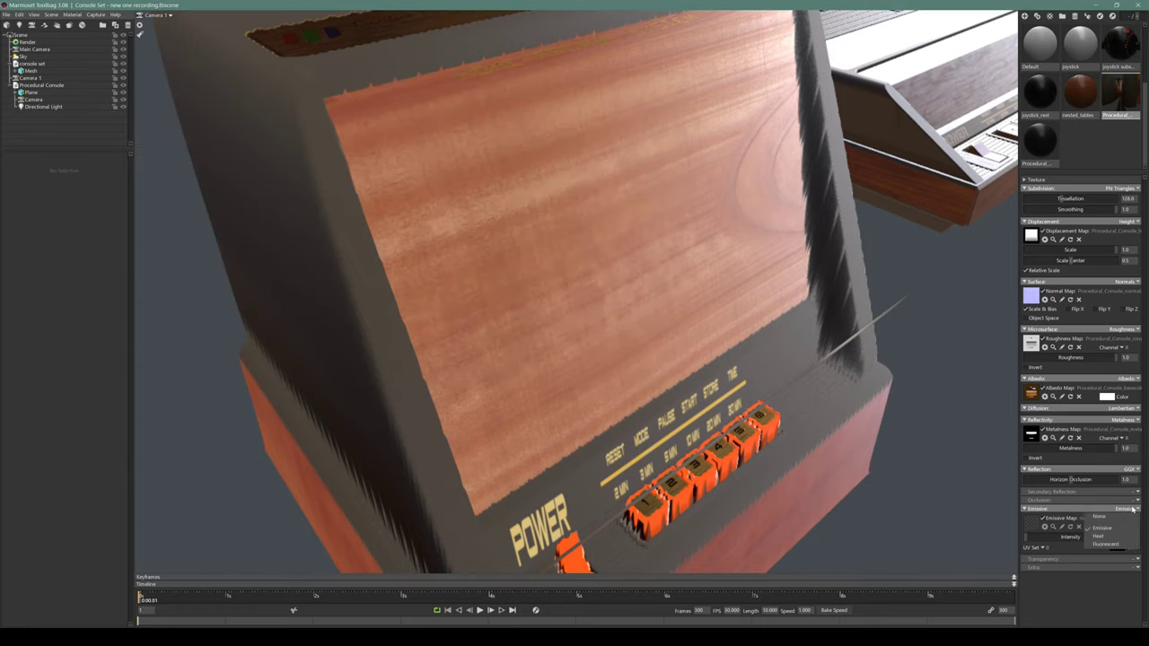
pyautogui.click(1126, 509)
pyautogui.click(1117, 517)
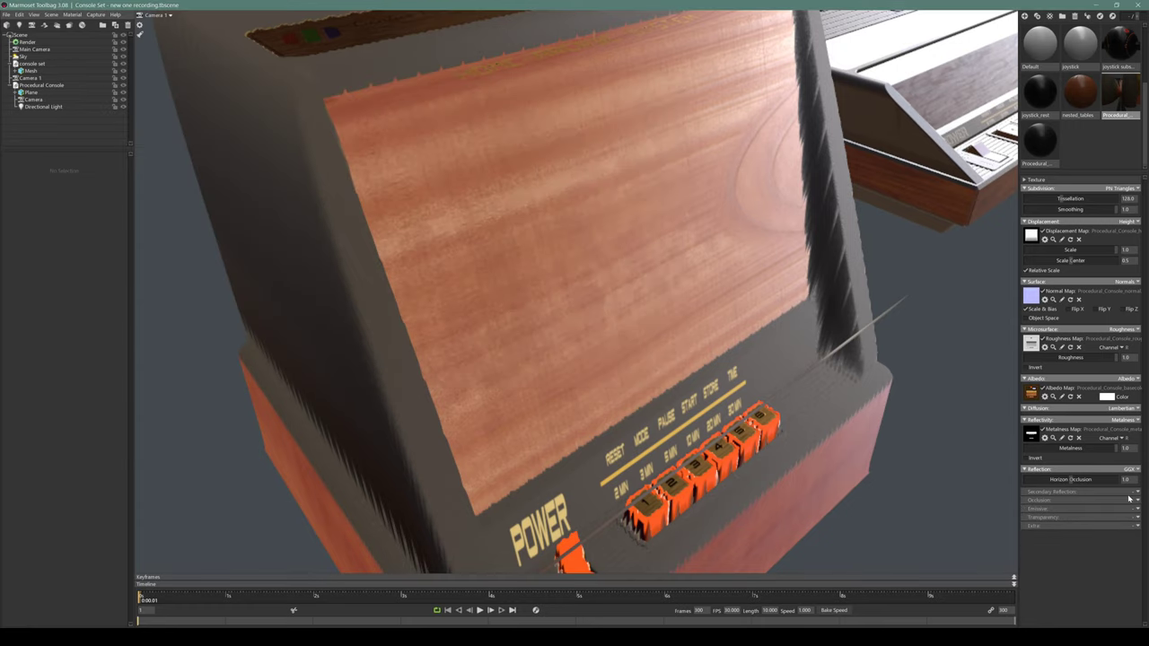
# Enable Occlusion on the material and assign the procedural console's ambient occlusion texture as the Occlusion Map
pyautogui.click(1133, 500)
pyautogui.click(1121, 517)
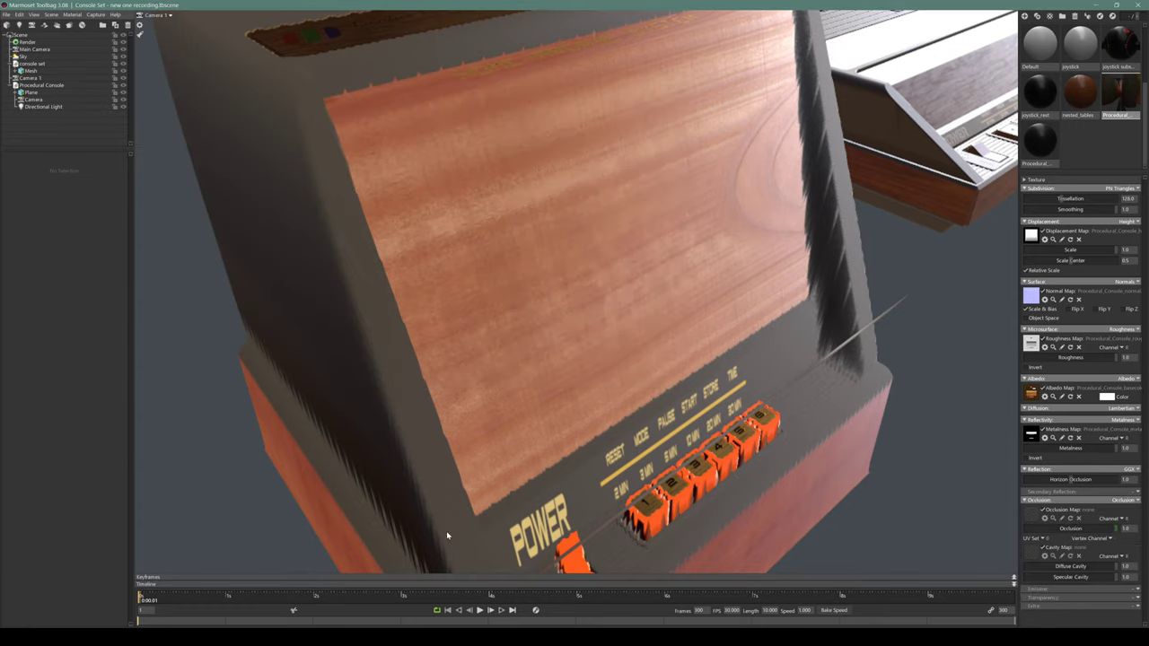
pyautogui.hotkey('alt', 'Tab')
pyautogui.moveTo(290, 190); pyautogui.dragTo(1031, 515)
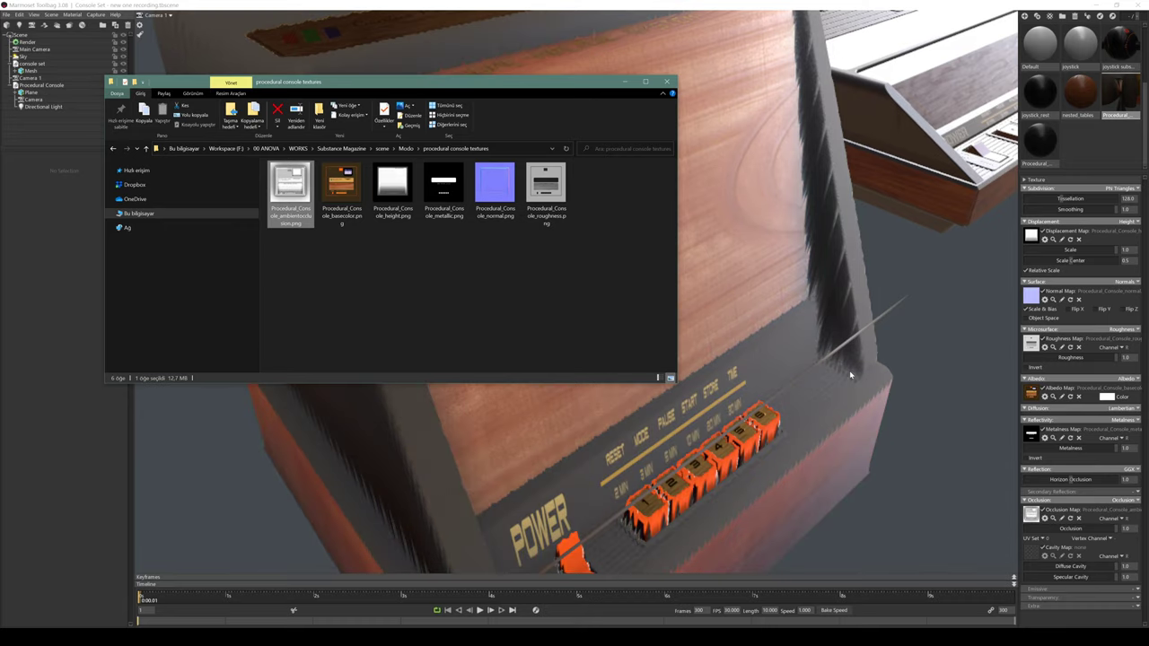
pyautogui.click(691, 5)
# Raise the material's subdivision Tessellation to 2048
pyautogui.scroll(-5, 572, 257)
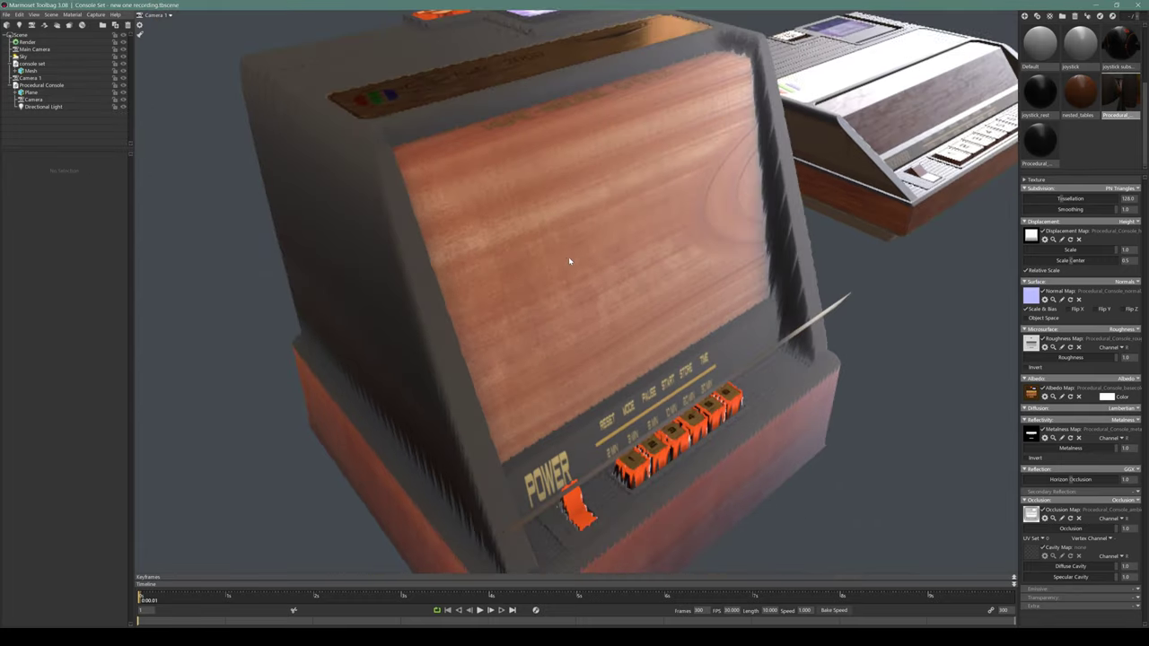
pyautogui.moveTo(568, 294)
pyautogui.mouseDown()
pyautogui.moveTo(544, 271)
pyautogui.moveTo(563, 279)
pyautogui.mouseUp()
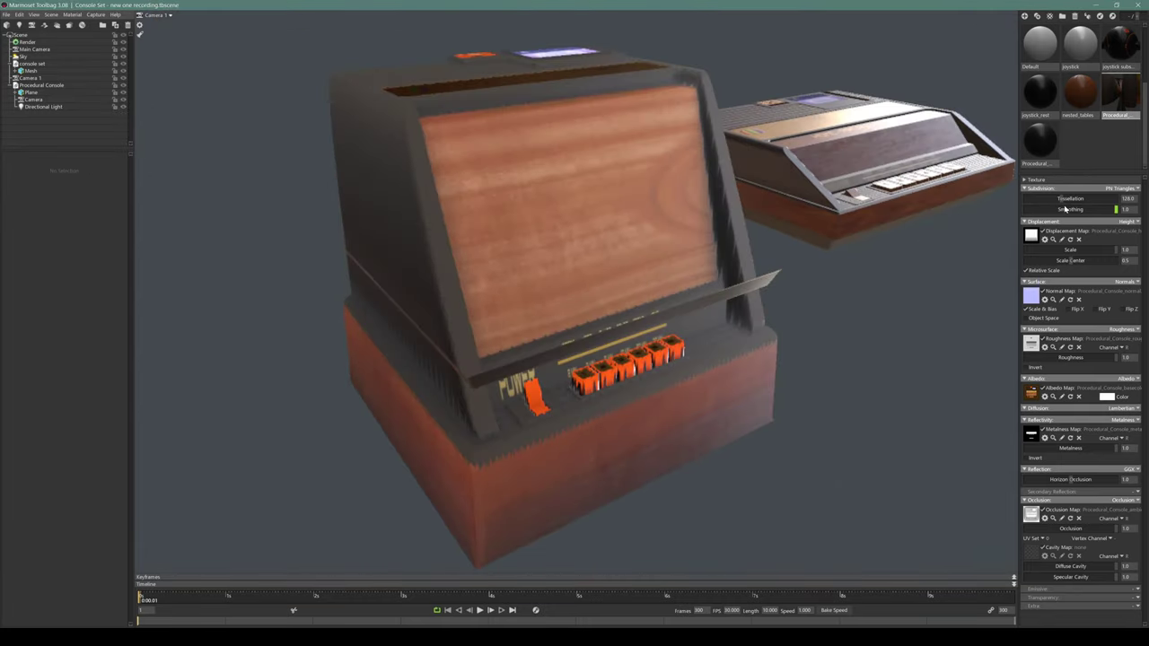
pyautogui.moveTo(1068, 198); pyautogui.dragTo(1121, 197)
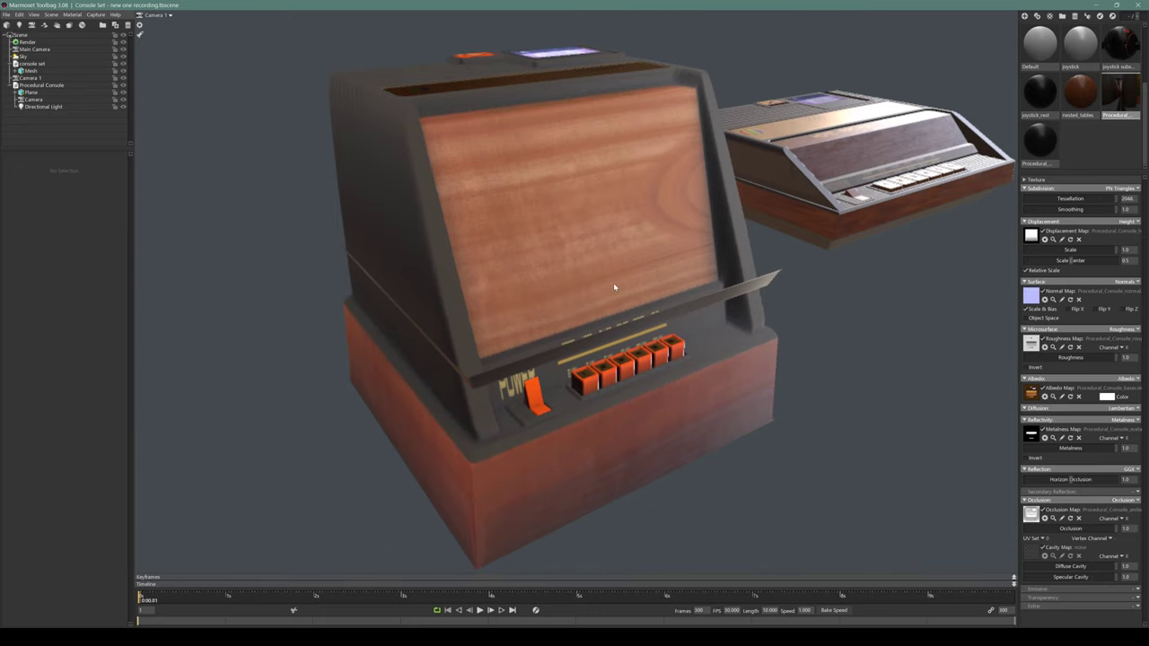
# Set the displacement Scale Center to 0.0 and lower the displacement Scale to about 0.23
pyautogui.moveTo(614, 288); pyautogui.dragTo(545, 354)
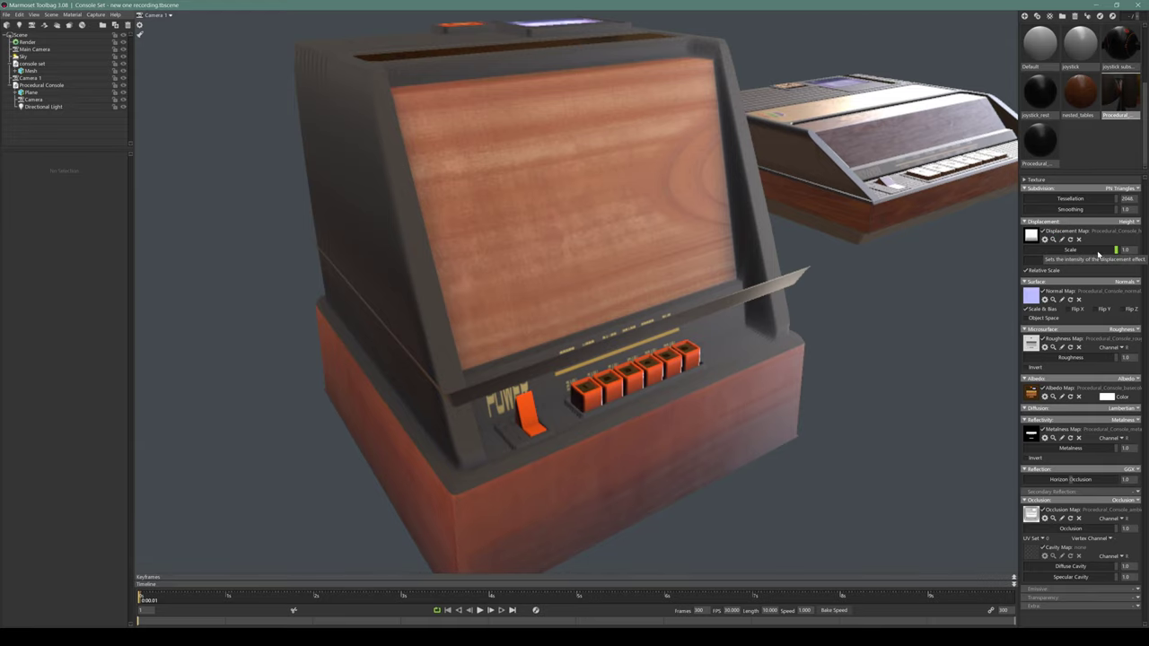
pyautogui.moveTo(1097, 256); pyautogui.dragTo(1015, 271)
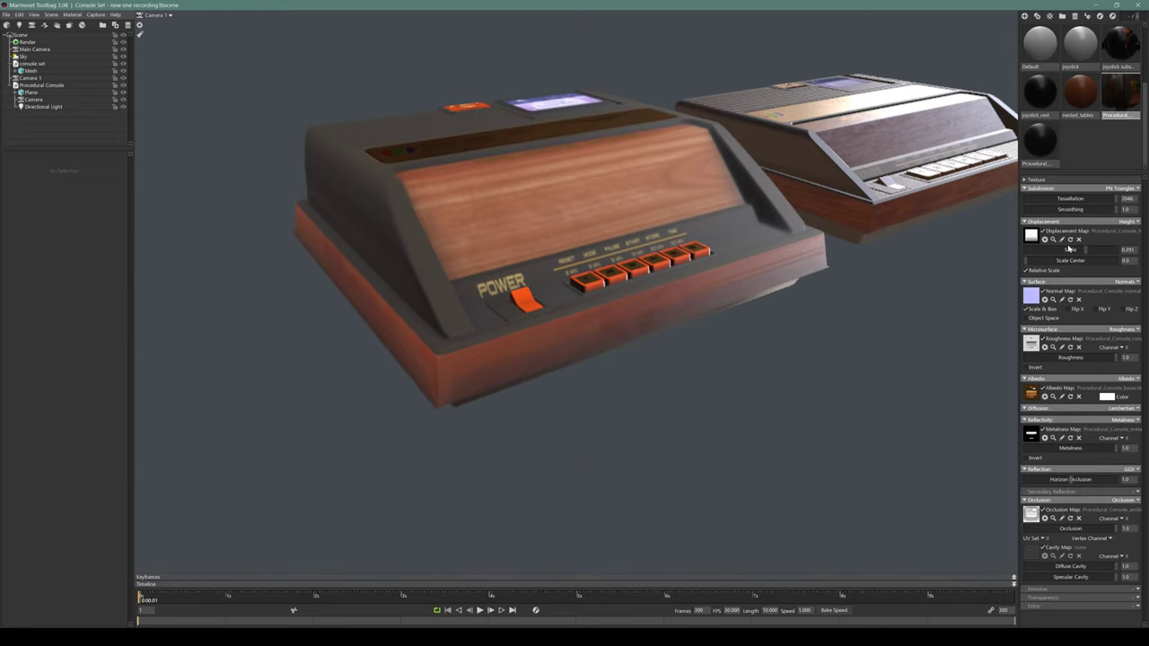
pyautogui.moveTo(1069, 252); pyautogui.dragTo(1081, 248)
# Rotate the environment lighting around the consoles and compare the Normal Map with Flip Y on and off
pyautogui.moveTo(648, 285); pyautogui.dragTo(467, 285)
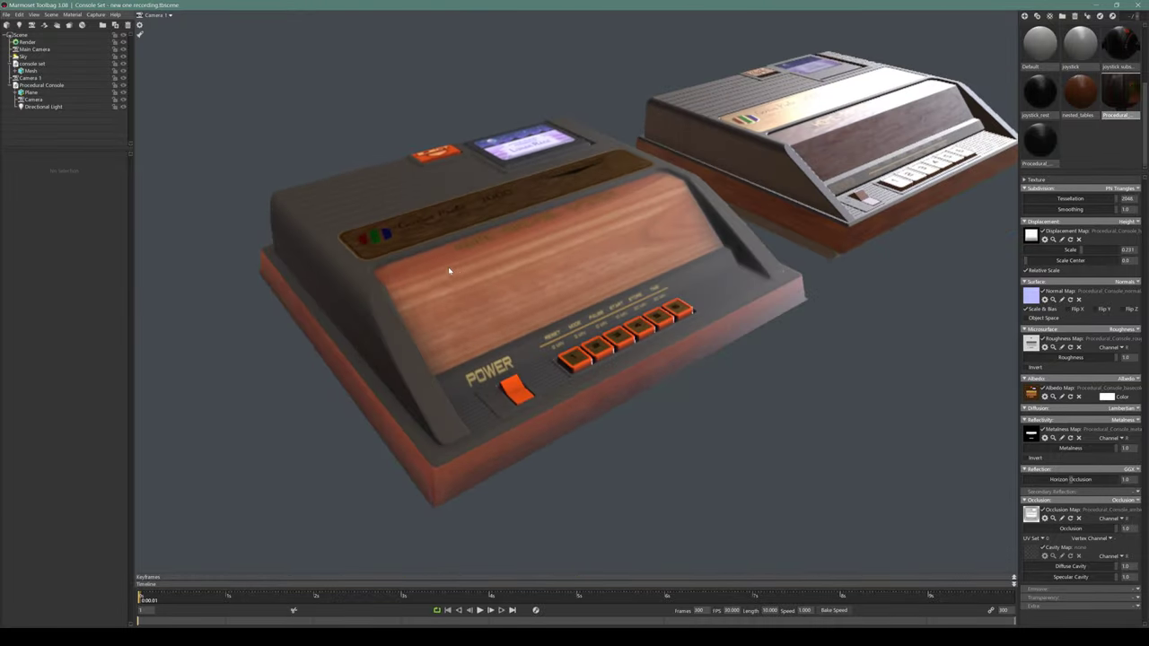
pyautogui.keyDown('shift'); pyautogui.moveTo(297, 281); pyautogui.dragTo(836, 308); pyautogui.keyUp('shift')
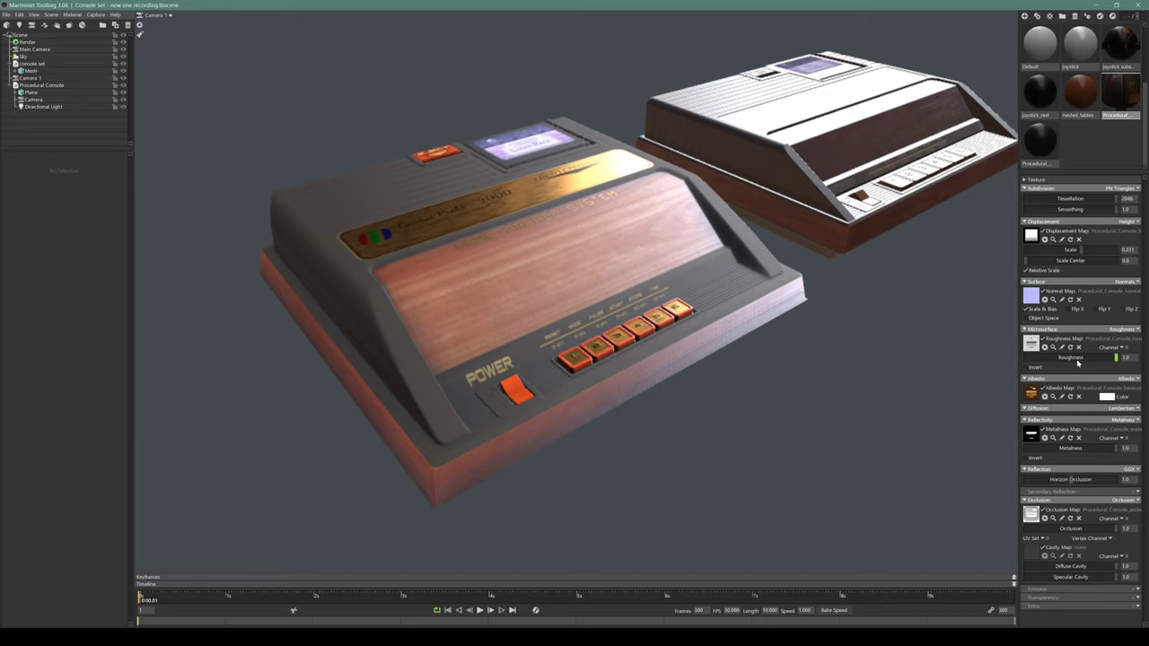
pyautogui.click(1095, 310)
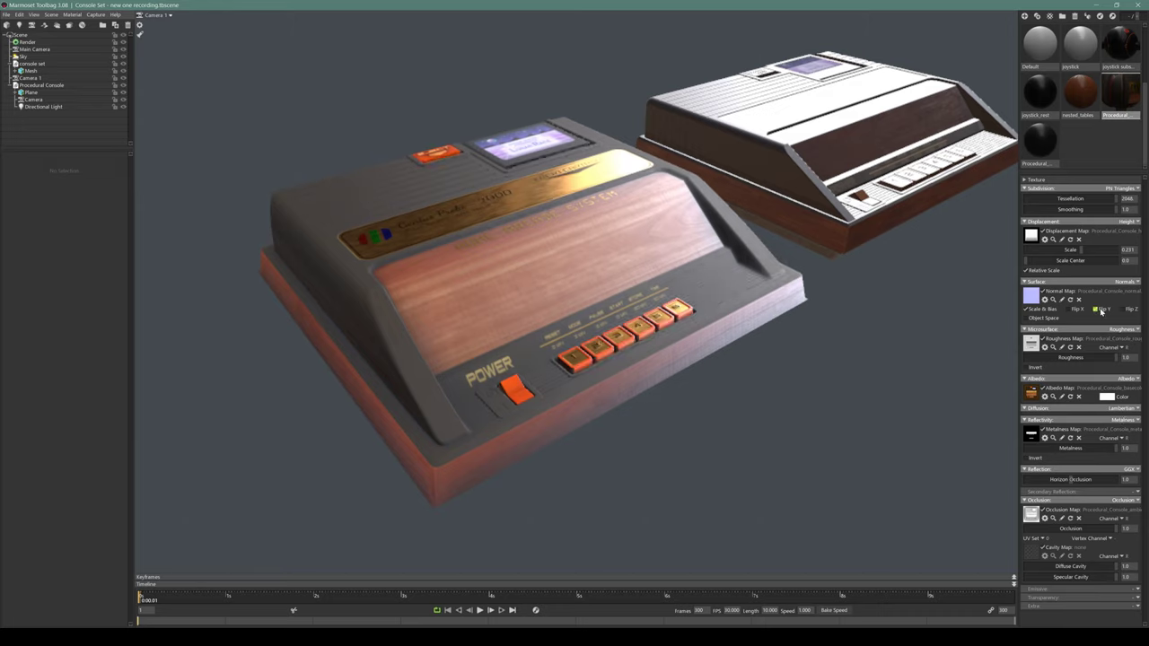
pyautogui.click(1101, 312)
pyautogui.click(1102, 311)
pyautogui.click(1101, 311)
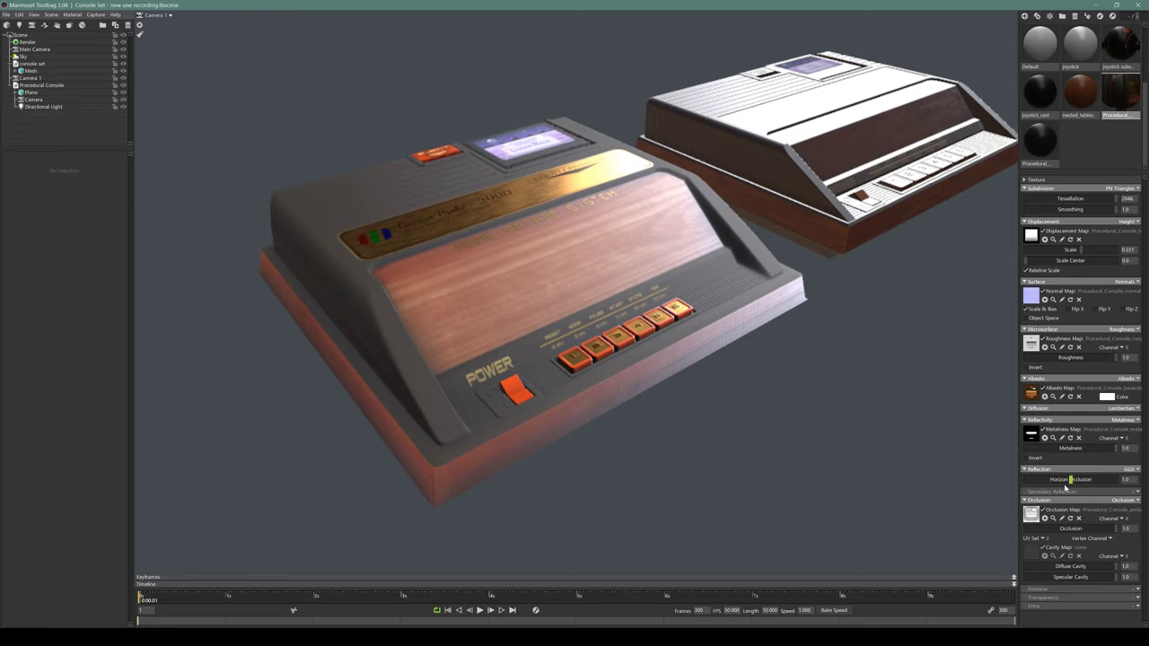
# Lower the material's Occlusion strength slightly and check the console from the front and from above
pyautogui.moveTo(1055, 529); pyautogui.dragTo(1091, 513)
pyautogui.moveTo(655, 416); pyautogui.dragTo(430, 389)
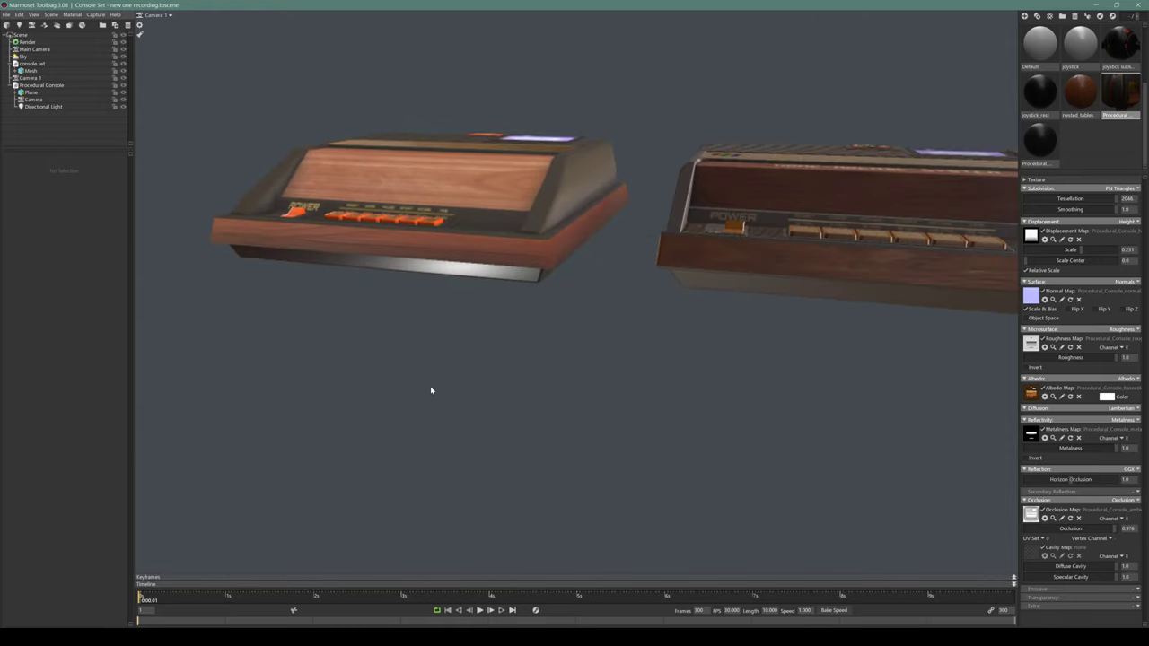
pyautogui.moveTo(449, 328); pyautogui.dragTo(550, 401)
pyautogui.moveTo(738, 284); pyautogui.dragTo(666, 314)
pyautogui.scroll(5, 629, 326)
pyautogui.moveTo(666, 314); pyautogui.dragTo(662, 207, button='right')
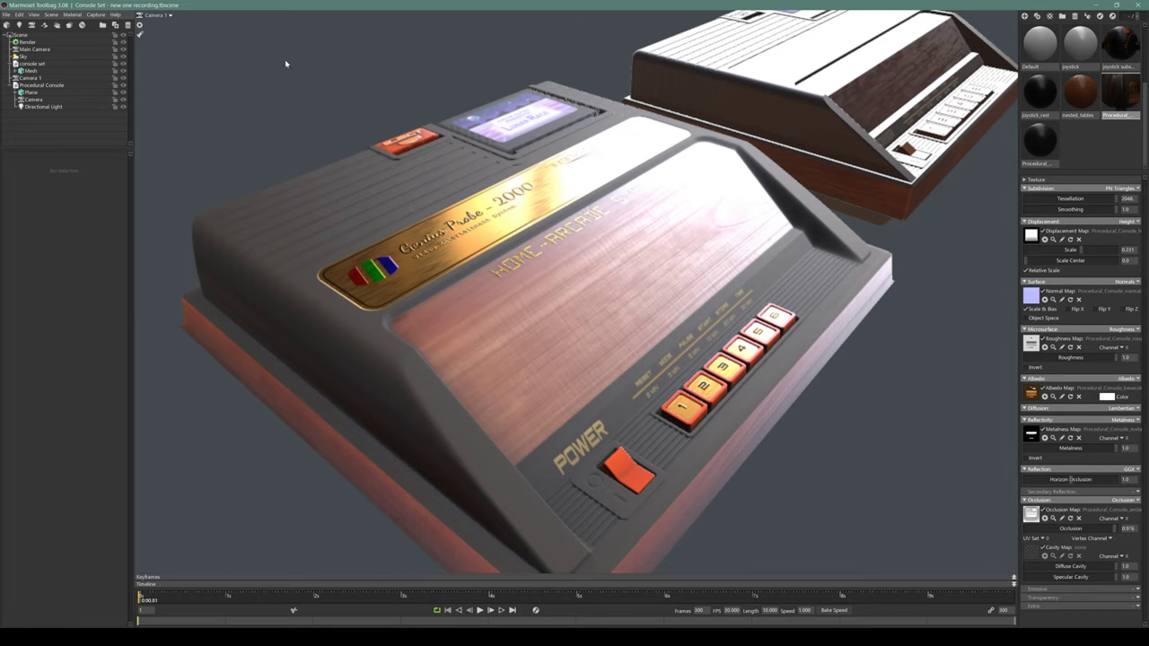
# Delete the imported Directional Light and Camera from the Procedural Console group
pyautogui.click(39, 106)
pyautogui.press('Delete')
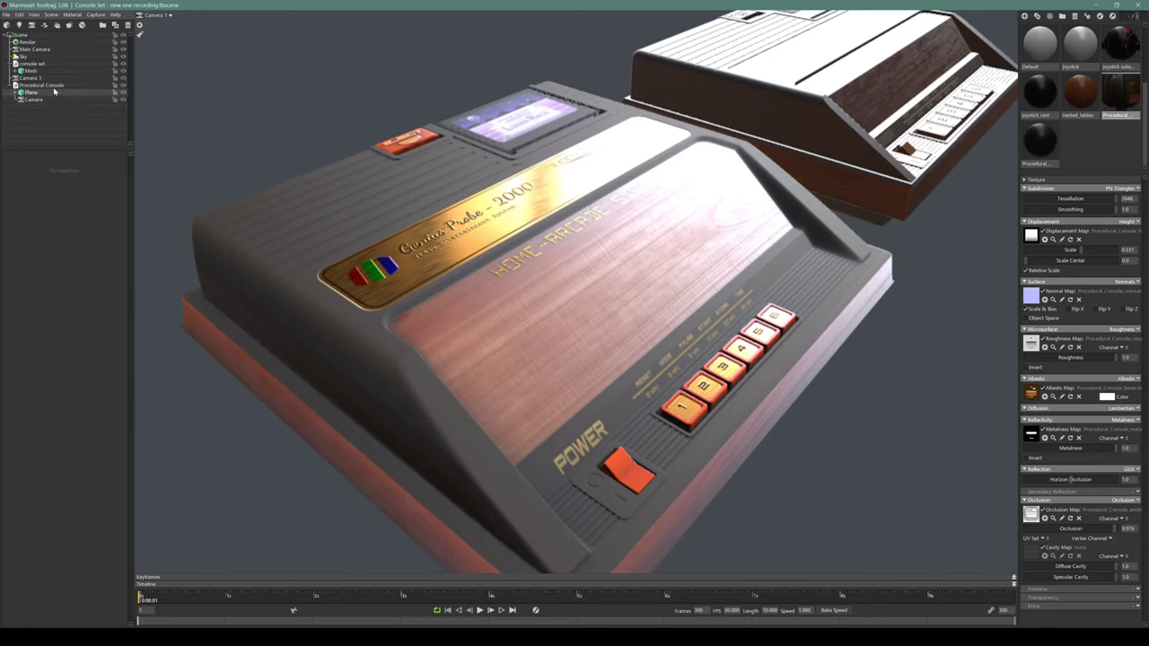
pyautogui.click(32, 99)
pyautogui.press('Delete')
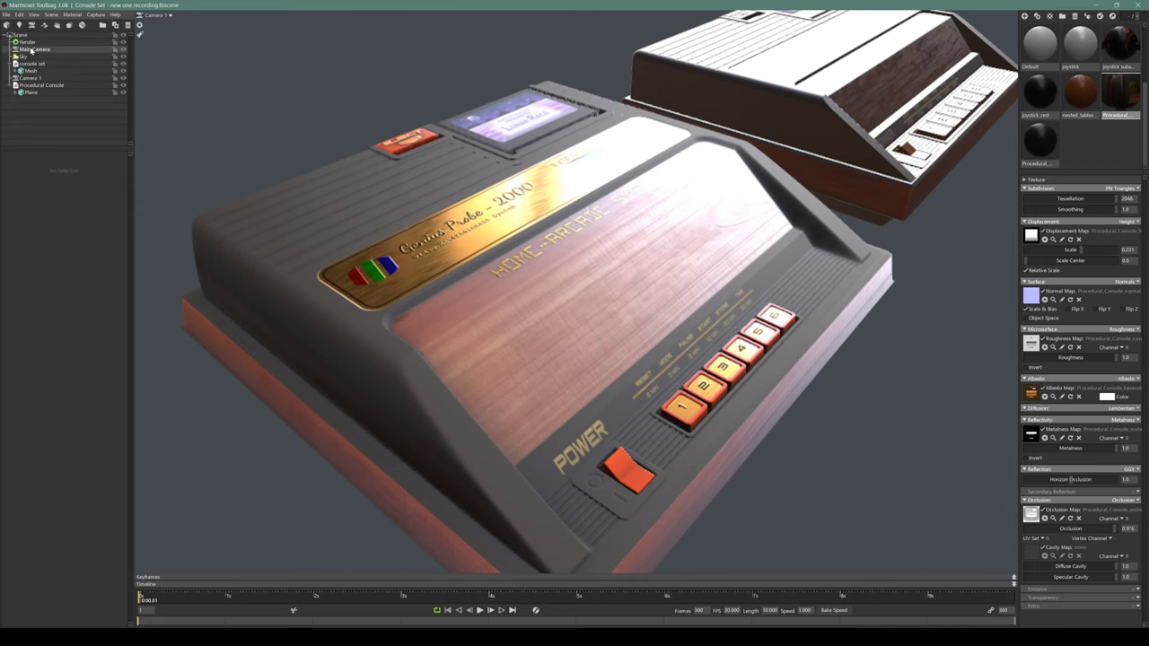
# Enable Local Reflections, Global Illumination and Ambient Occlusion in the scene's render settings
pyautogui.click(27, 41)
pyautogui.click(31, 262)
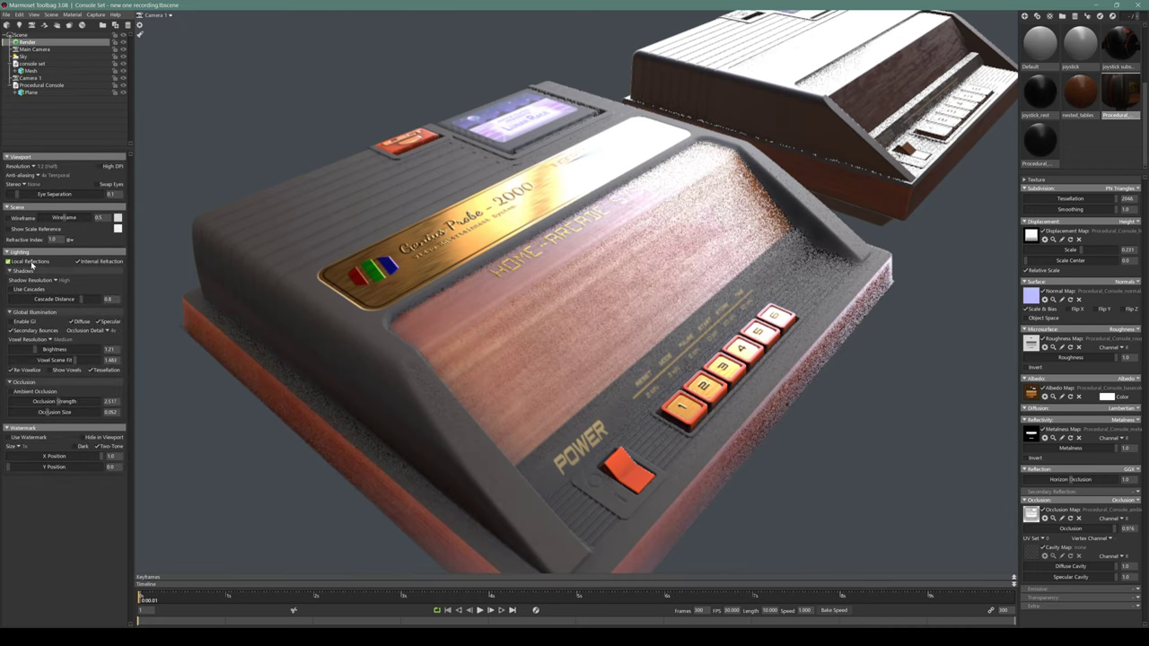
pyautogui.click(11, 322)
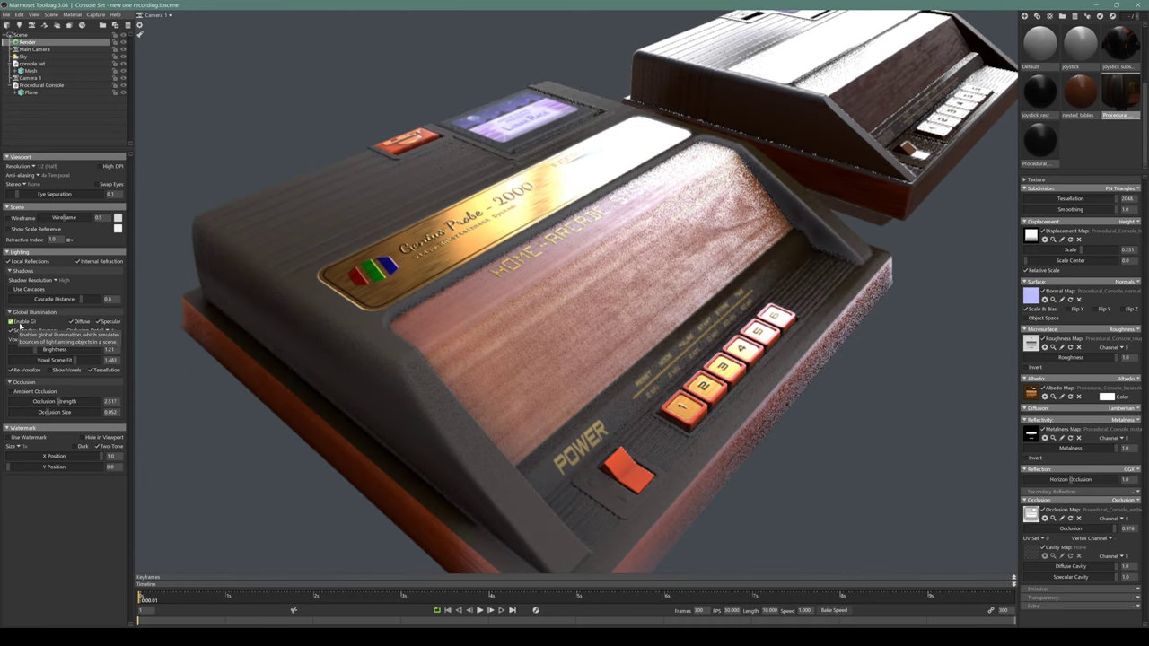
pyautogui.click(11, 391)
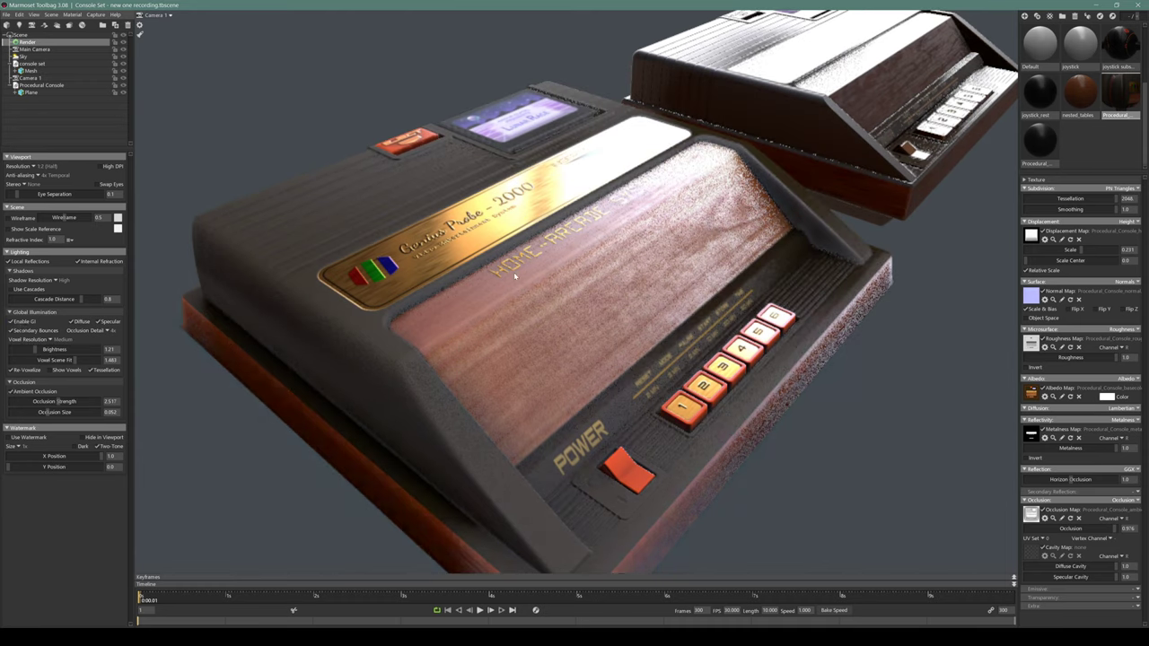
# Rotate the environment lighting and examine the POWER switch and numbered buttons of the procedural console up close
pyautogui.moveTo(550, 343); pyautogui.dragTo(542, 288)
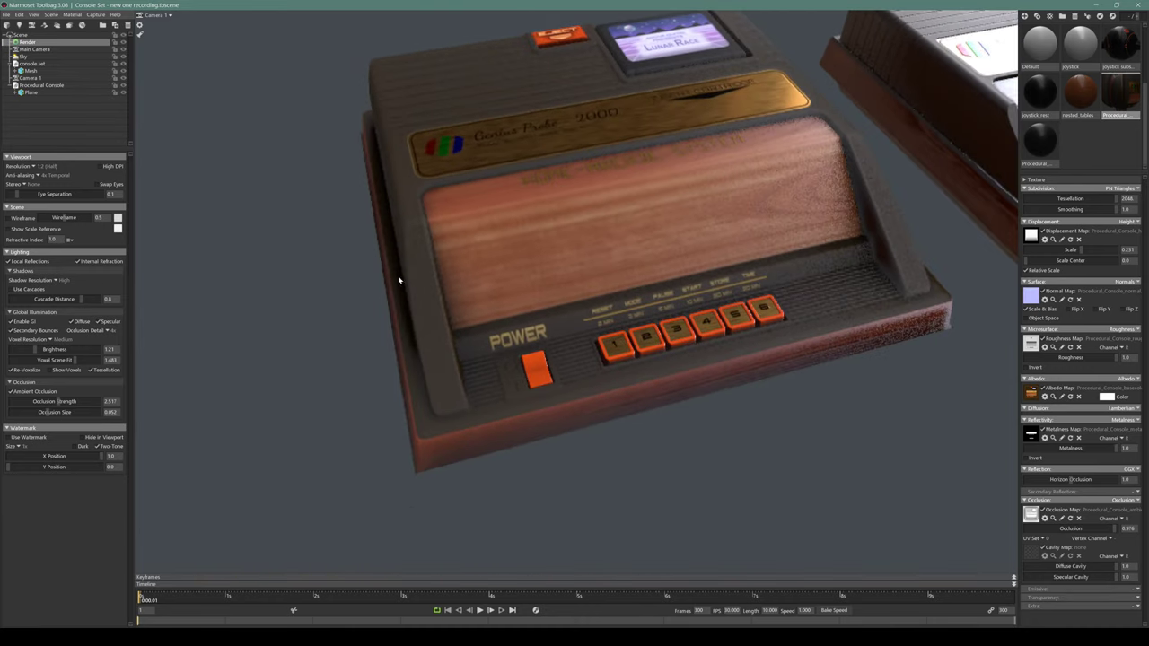
pyautogui.keyDown('shift'); pyautogui.moveTo(271, 288); pyautogui.dragTo(493, 293); pyautogui.keyUp('shift')
pyautogui.keyDown('shift'); pyautogui.moveTo(493, 292); pyautogui.dragTo(517, 297, button='right'); pyautogui.keyUp('shift')
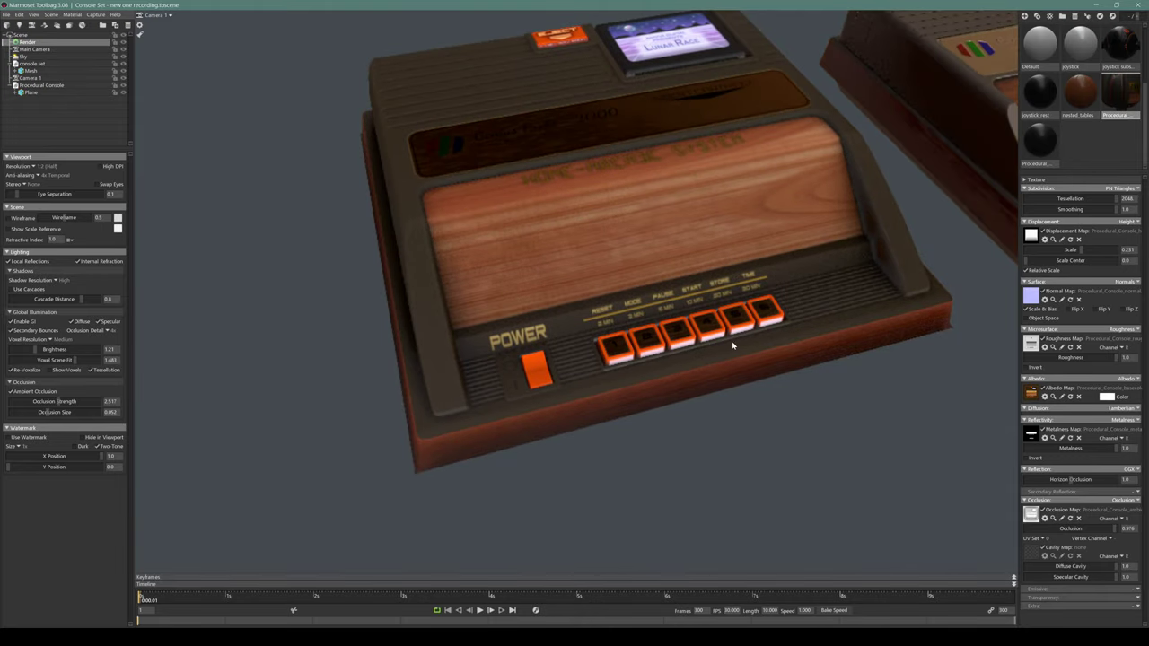
pyautogui.moveTo(518, 297); pyautogui.dragTo(641, 300)
pyautogui.scroll(5, 678, 303)
pyautogui.moveTo(641, 300); pyautogui.dragTo(632, 286, button='middle')
pyautogui.moveTo(632, 287); pyautogui.dragTo(632, 291)
pyautogui.moveTo(632, 290); pyautogui.dragTo(616, 292, button='middle')
pyautogui.moveTo(617, 294); pyautogui.dragTo(662, 341)
pyautogui.scroll(3, 659, 337)
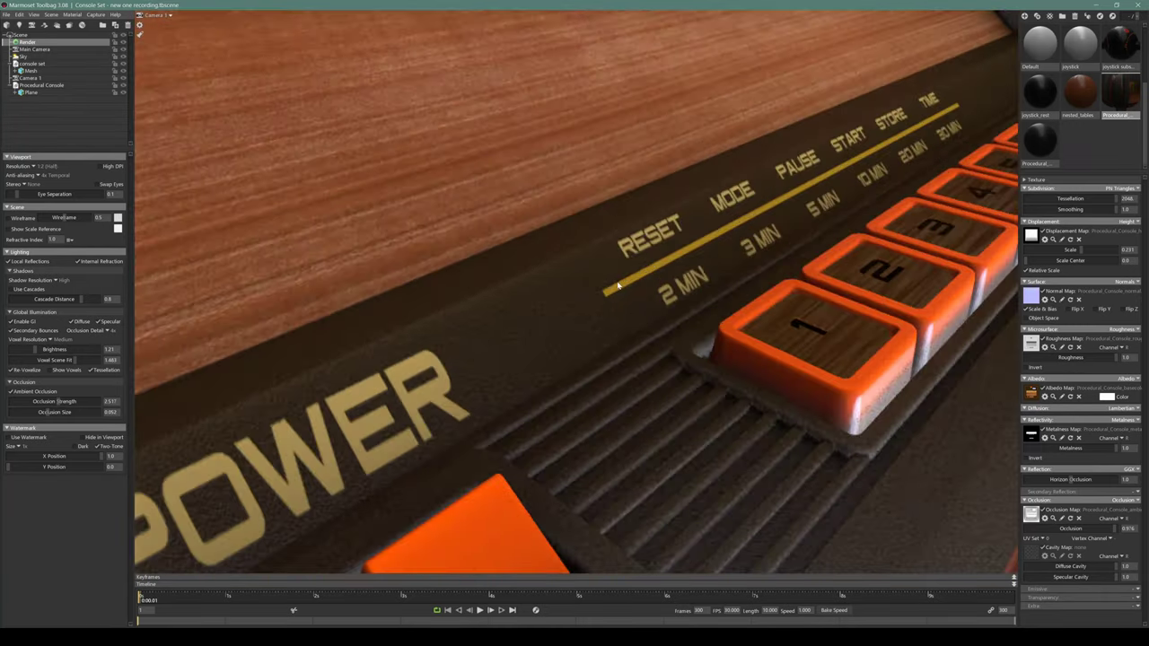
# Examine the procedural console's labels and cartridge area under changed lighting, and compare it with the modeled console beside it
pyautogui.keyDown('shift'); pyautogui.moveTo(623, 282); pyautogui.dragTo(623, 229); pyautogui.keyUp('shift')
pyautogui.moveTo(569, 199); pyautogui.dragTo(619, 275, button='middle')
pyautogui.moveTo(438, 195); pyautogui.dragTo(483, 213, button='middle')
pyautogui.moveTo(483, 212); pyautogui.dragTo(620, 284)
pyautogui.moveTo(620, 283); pyautogui.dragTo(446, 287, button='middle')
pyautogui.moveTo(446, 289); pyautogui.dragTo(583, 171)
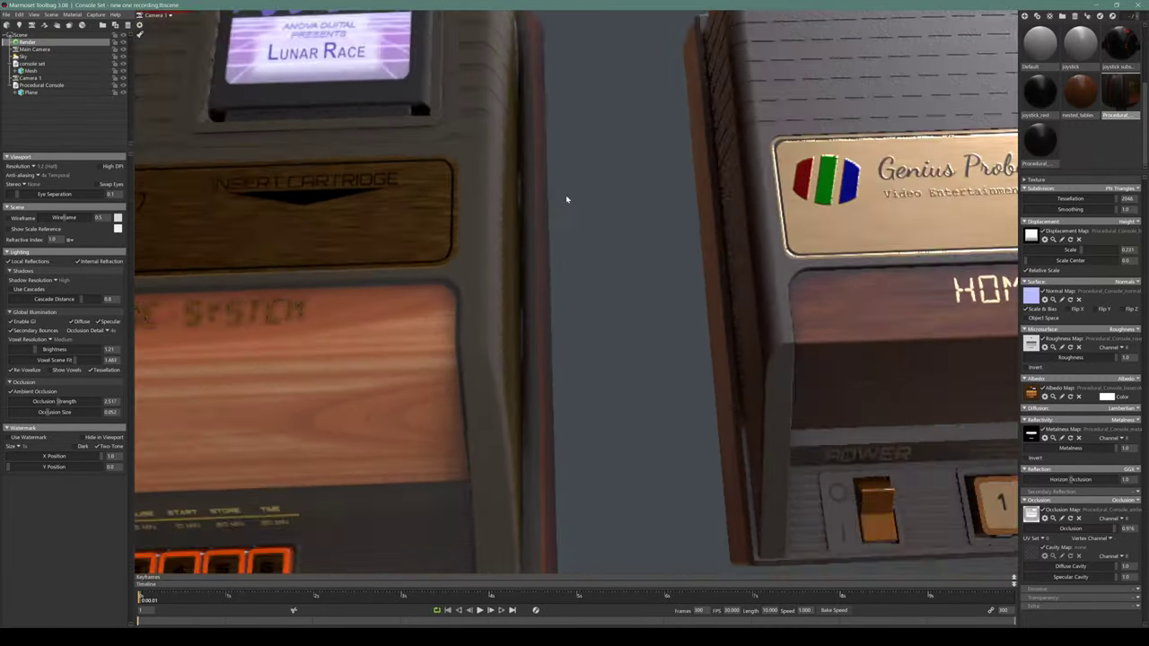
pyautogui.moveTo(517, 273); pyautogui.dragTo(539, 439)
pyautogui.click(538, 438)
pyautogui.moveTo(673, 335); pyautogui.dragTo(640, 213)
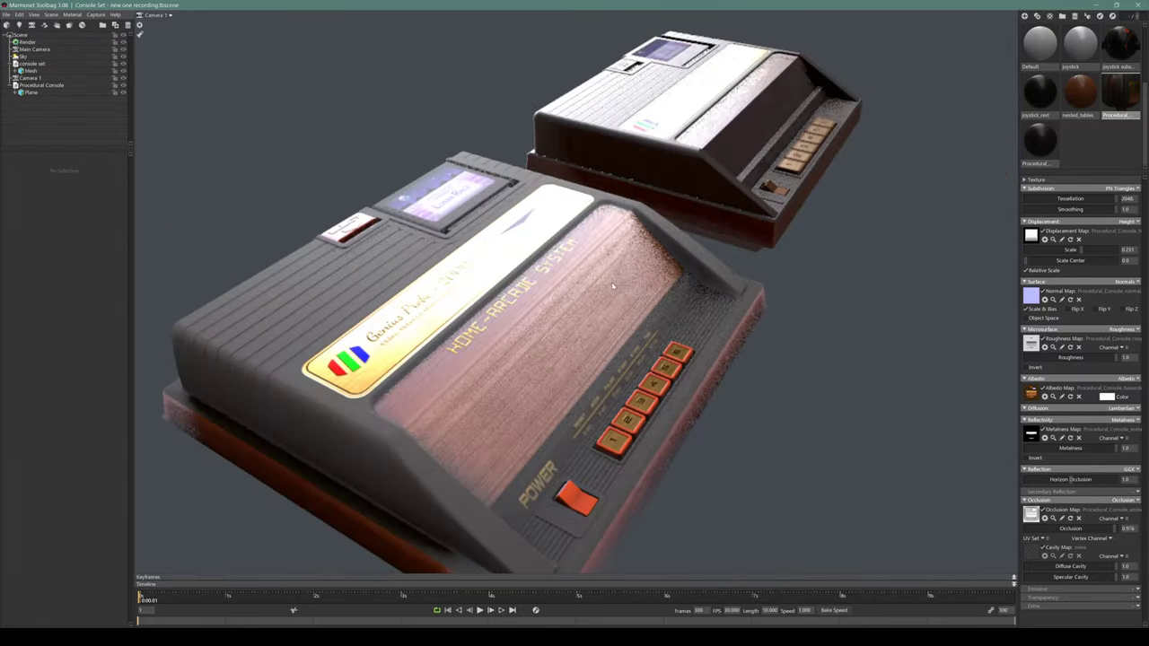
pyautogui.moveTo(605, 285); pyautogui.dragTo(674, 323)
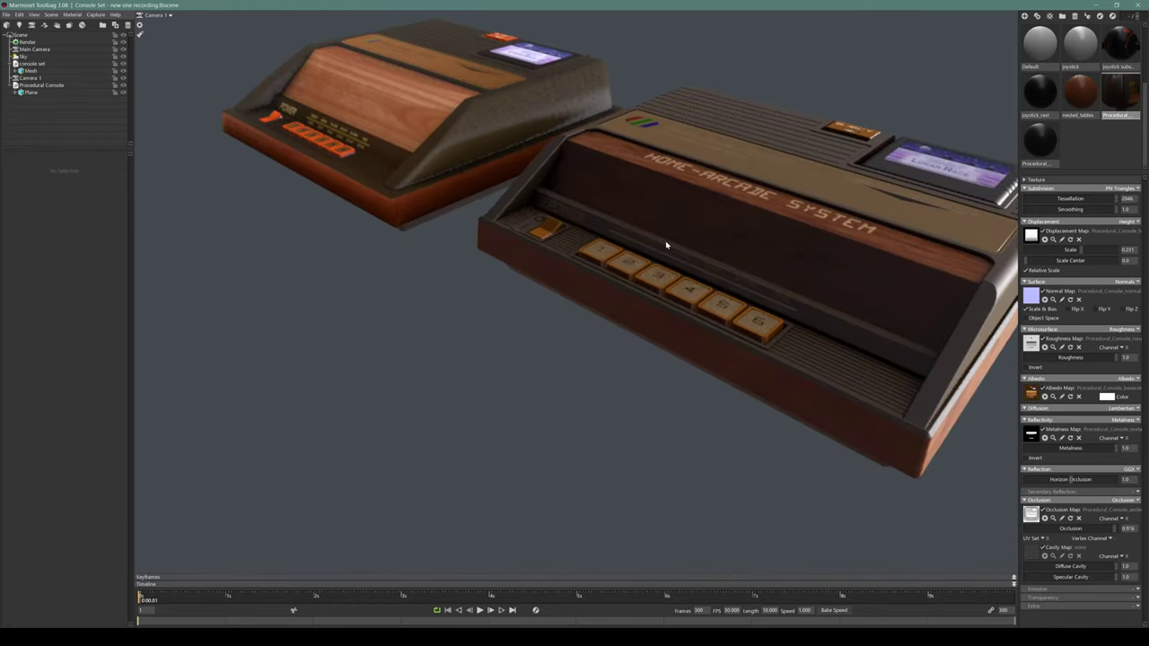
# Examine both consoles under rotated environment lighting, moving in on the procedural console's wood panel, brand plate and numbered buttons
pyautogui.keyDown('shift'); pyautogui.moveTo(431, 267); pyautogui.dragTo(607, 309); pyautogui.keyUp('shift')
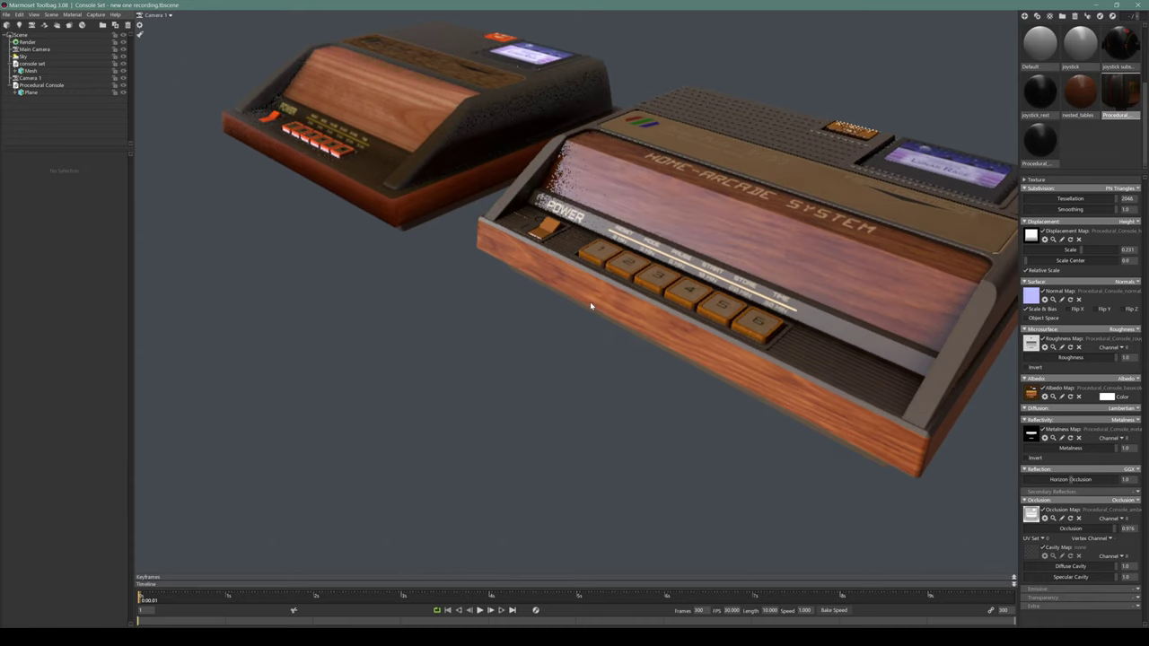
pyautogui.moveTo(359, 276); pyautogui.dragTo(630, 299)
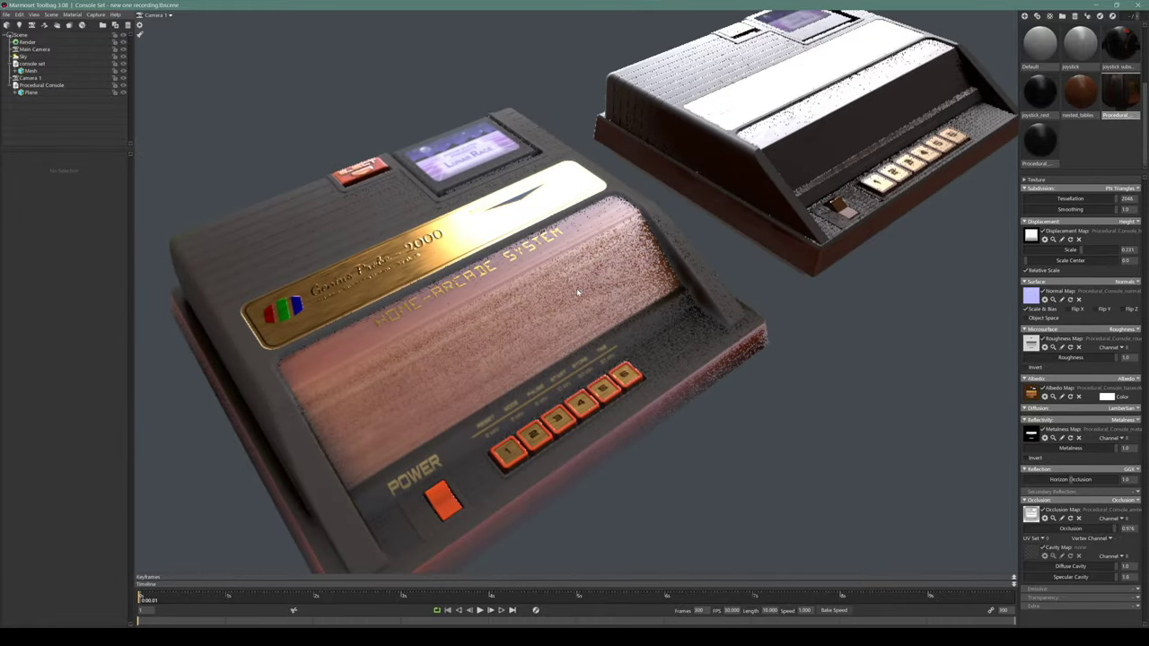
pyautogui.moveTo(580, 287); pyautogui.dragTo(603, 278, button='middle')
pyautogui.scroll(5, 603, 277)
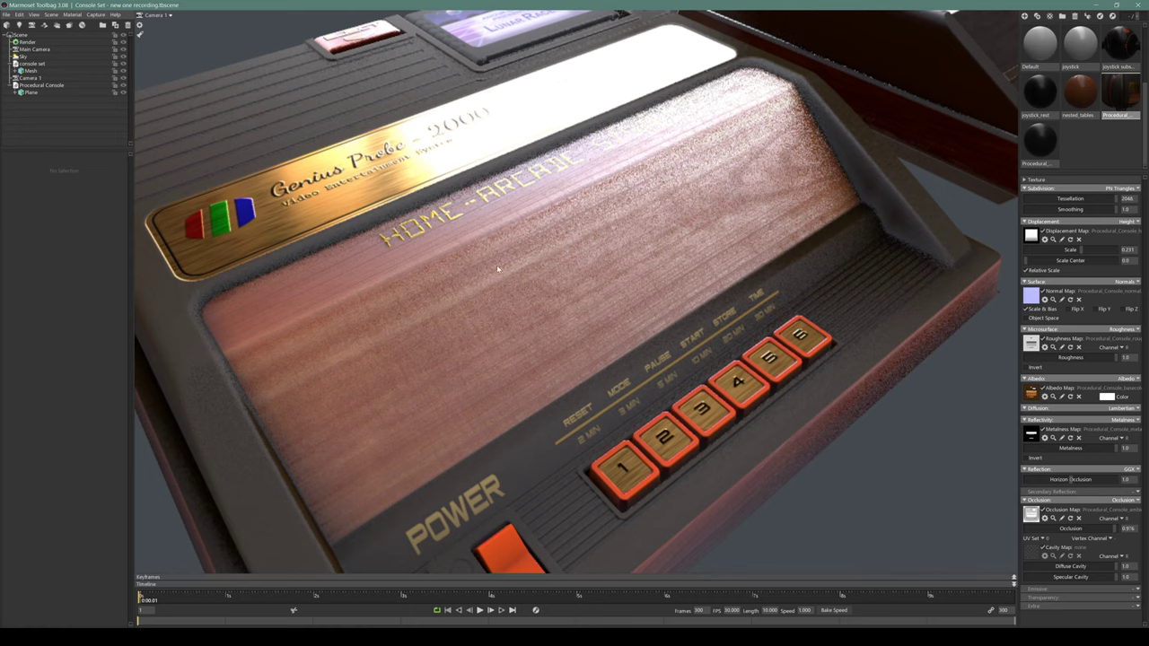
pyautogui.moveTo(577, 309); pyautogui.dragTo(590, 320)
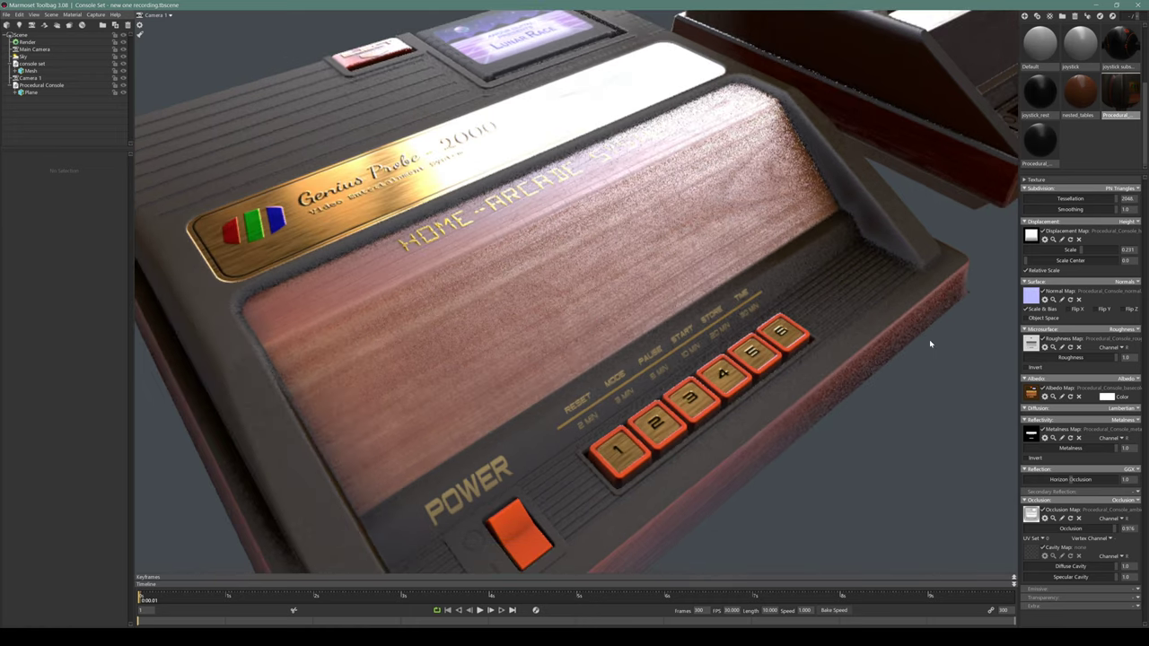
pyautogui.moveTo(1098, 357)
pyautogui.mouseDown()
pyautogui.moveTo(1084, 363)
pyautogui.moveTo(1109, 362)
pyautogui.mouseUp()
pyautogui.scroll(-5, 567, 276)
pyautogui.moveTo(568, 282); pyautogui.dragTo(454, 353)
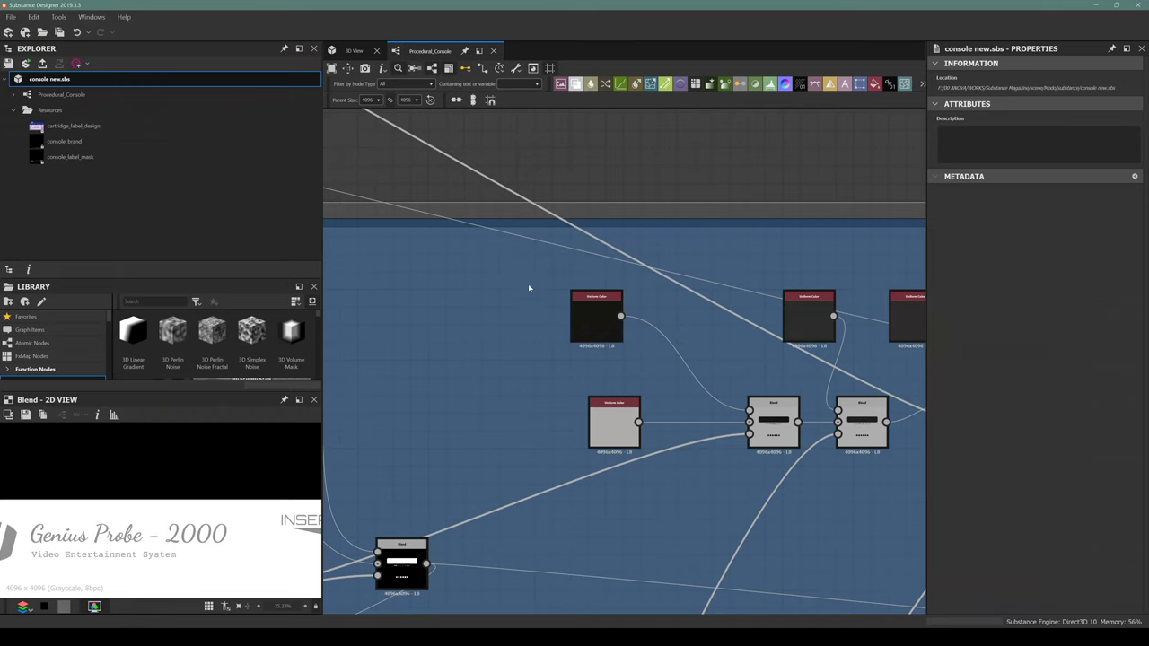
# In Substance Designer, dock the 3D View together with the Explorer above the Library
pyautogui.scroll(-5, 530, 289)
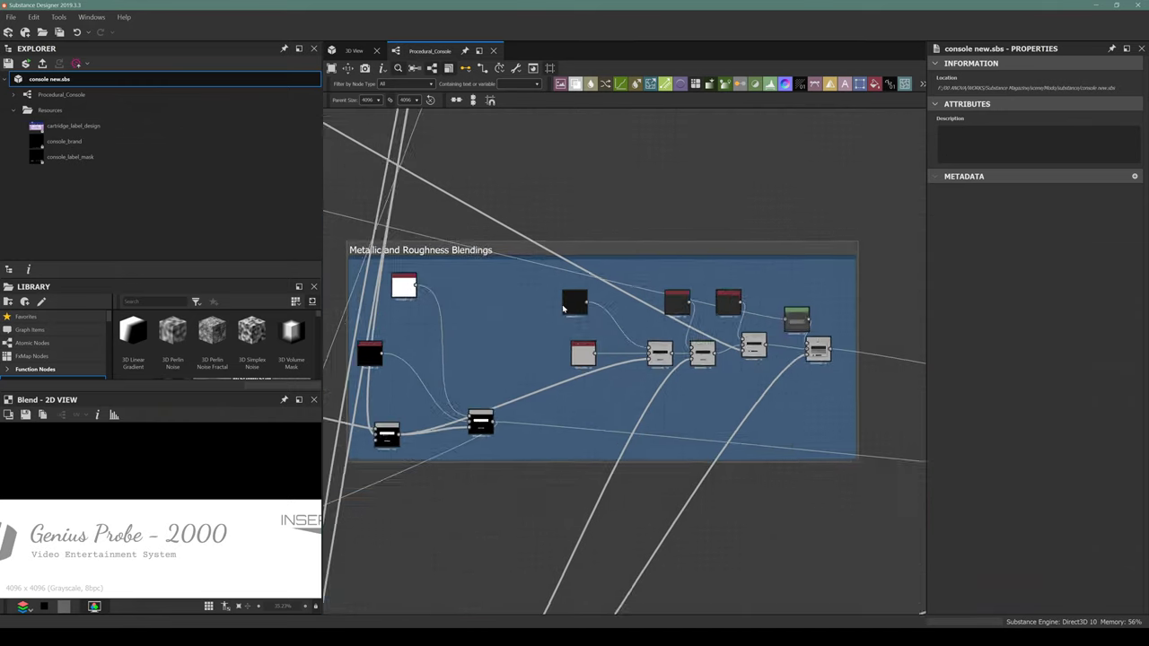
pyautogui.moveTo(532, 199); pyautogui.dragTo(685, 502, button='middle')
pyautogui.moveTo(354, 51); pyautogui.dragTo(138, 151)
pyautogui.scroll(-5, 499, 327)
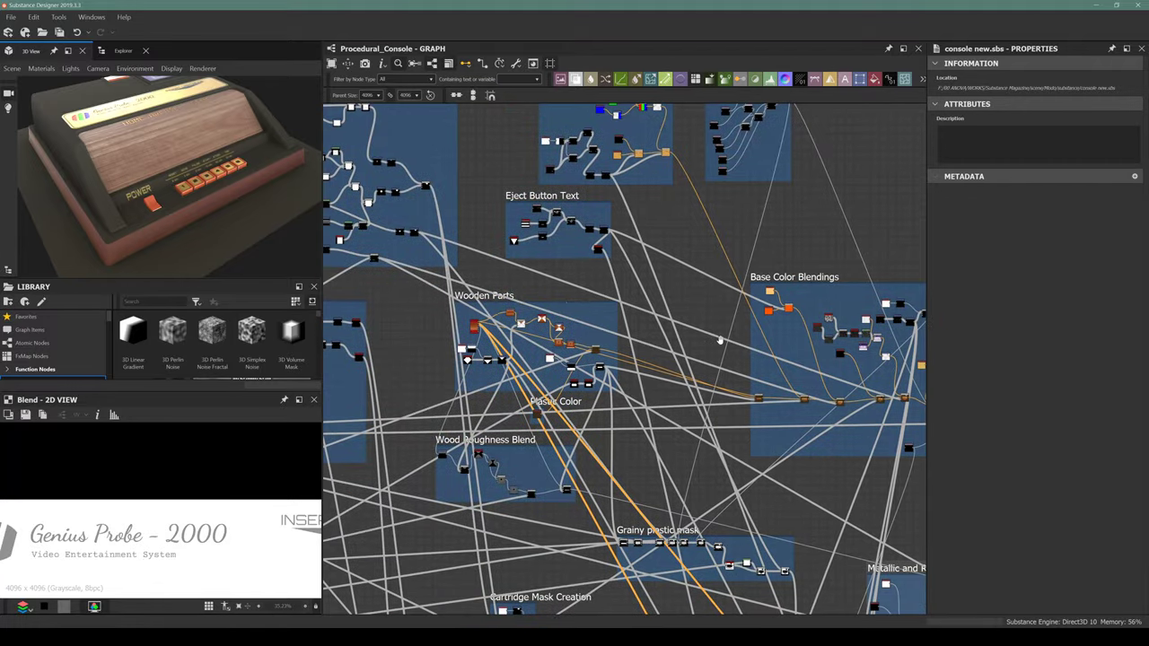
# Add an HSL node beside the Wood american cherry node in the Wooden Parts frame
pyautogui.scroll(4, 499, 327)
pyautogui.scroll(8, 502, 296)
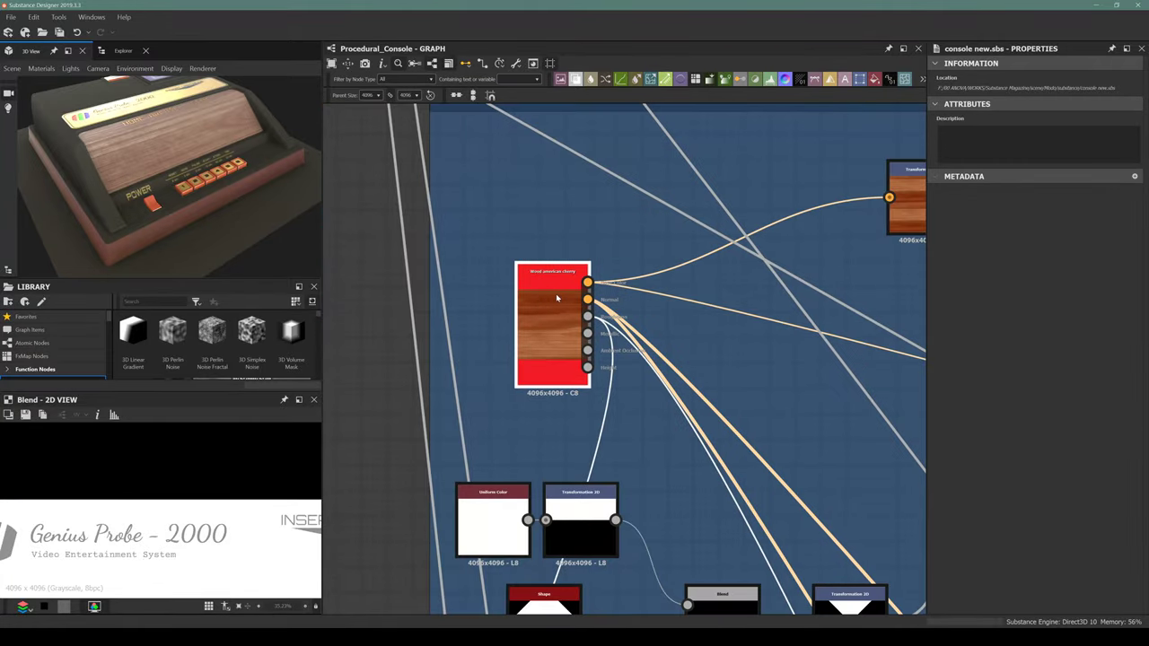
pyautogui.moveTo(657, 237); pyautogui.dragTo(610, 313)
pyautogui.press('space')
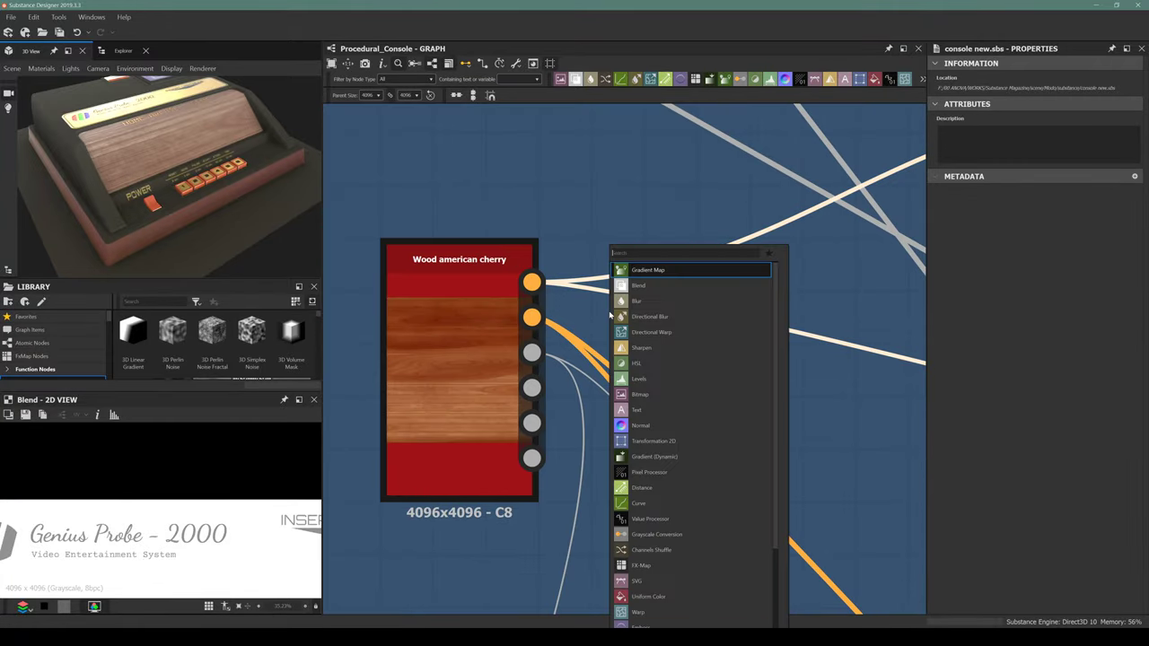
pyautogui.write('level')
pyautogui.press('BackSpace')
pyautogui.press('BackSpace')
pyautogui.press('BackSpace')
pyautogui.press('BackSpace')
pyautogui.press('BackSpace')
pyautogui.write('hdsl')
pyautogui.press('BackSpace')
pyautogui.press('BackSpace')
pyautogui.press('BackSpace')
pyautogui.write('hsl')
pyautogui.press('Return')
# Position the HSL node above the Wood american cherry node and route the wood's base color output through it
pyautogui.moveTo(660, 234); pyautogui.dragTo(660, 154)
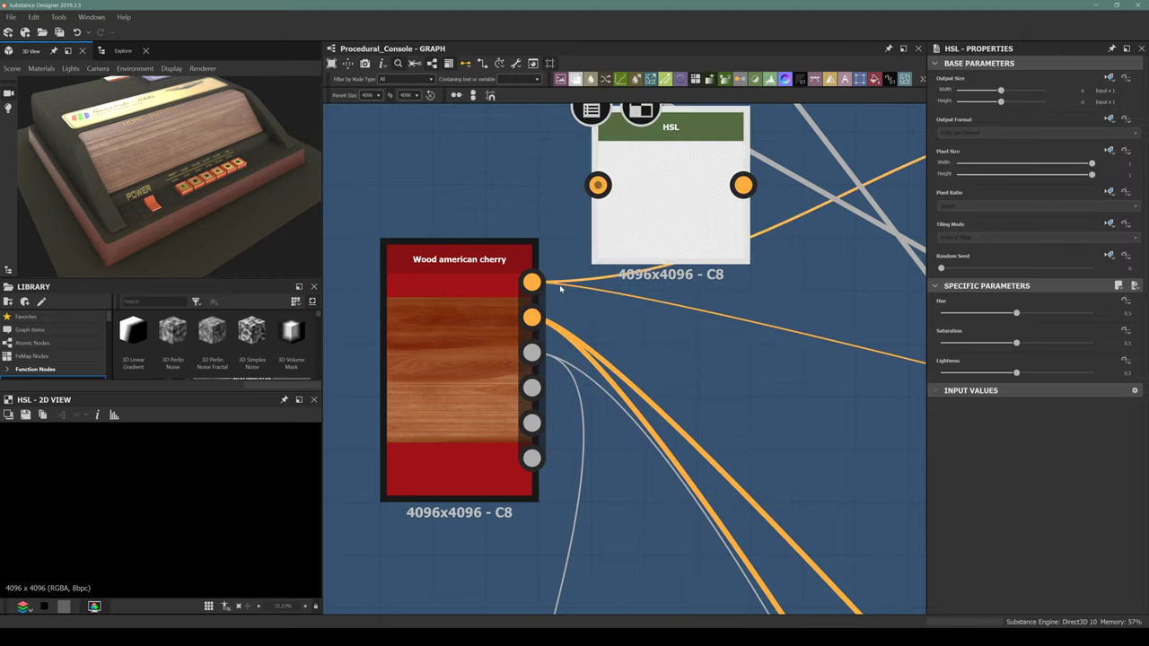
pyautogui.moveTo(531, 284); pyautogui.dragTo(598, 184)
pyautogui.moveTo(715, 200); pyautogui.dragTo(716, 227)
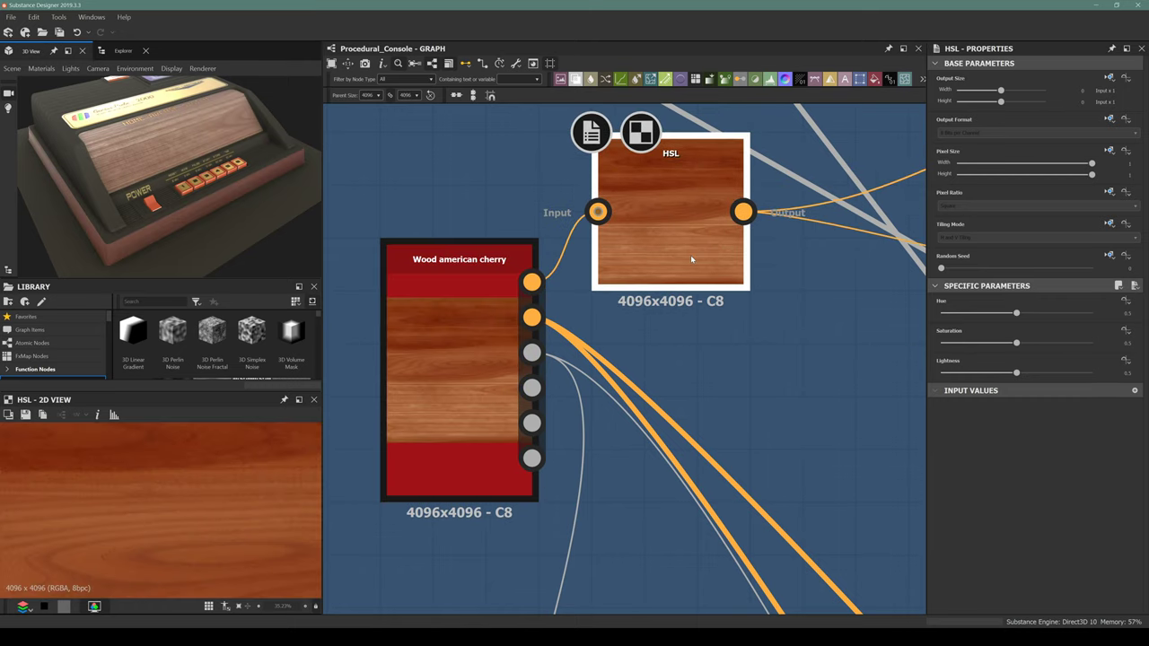
# Lower the HSL node's Lightness to about 0.42 and Saturation to 0.45, checking the wood in the 3D view
pyautogui.scroll(-2, 167, 506)
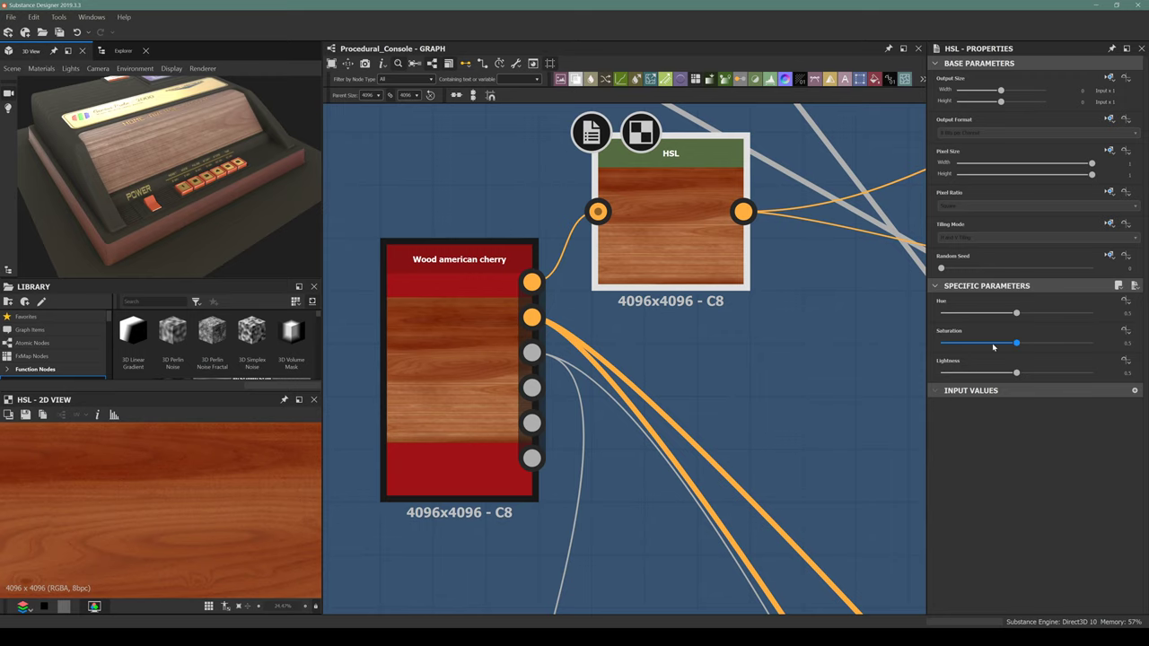
pyautogui.moveTo(1003, 376)
pyautogui.mouseDown()
pyautogui.moveTo(990, 381)
pyautogui.moveTo(1003, 378)
pyautogui.mouseUp()
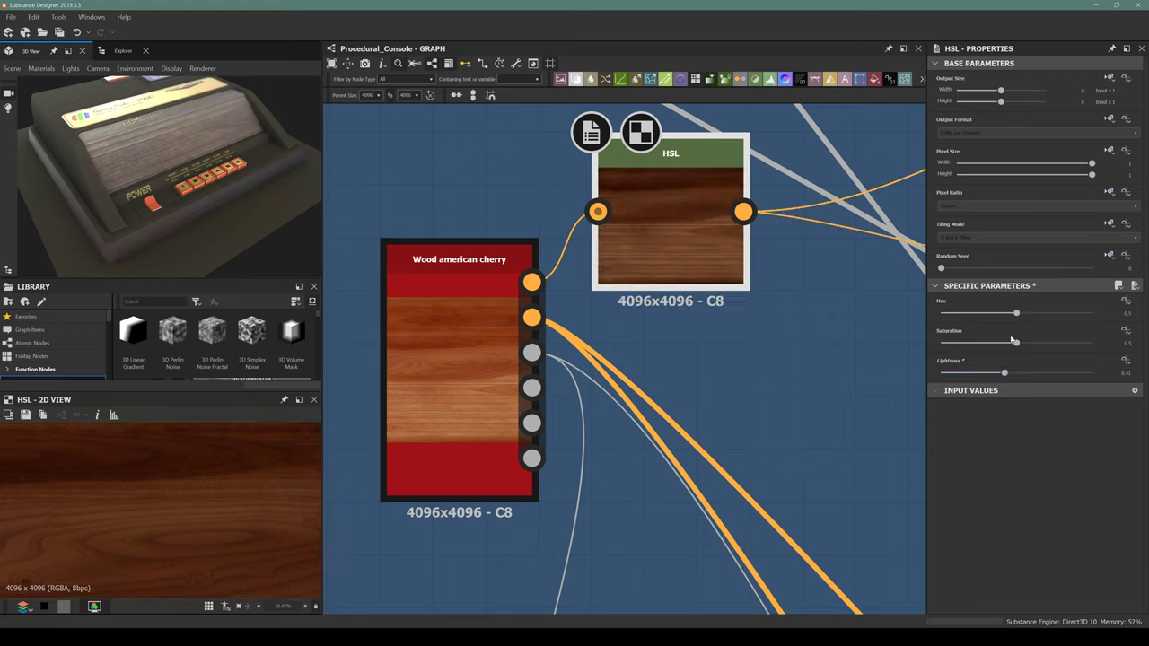
pyautogui.moveTo(1014, 341); pyautogui.dragTo(1009, 343)
pyautogui.moveTo(173, 175)
pyautogui.mouseDown()
pyautogui.moveTo(197, 192)
pyautogui.moveTo(161, 195)
pyautogui.moveTo(179, 182)
pyautogui.moveTo(152, 176)
pyautogui.mouseUp()
pyautogui.scroll(4, 152, 176)
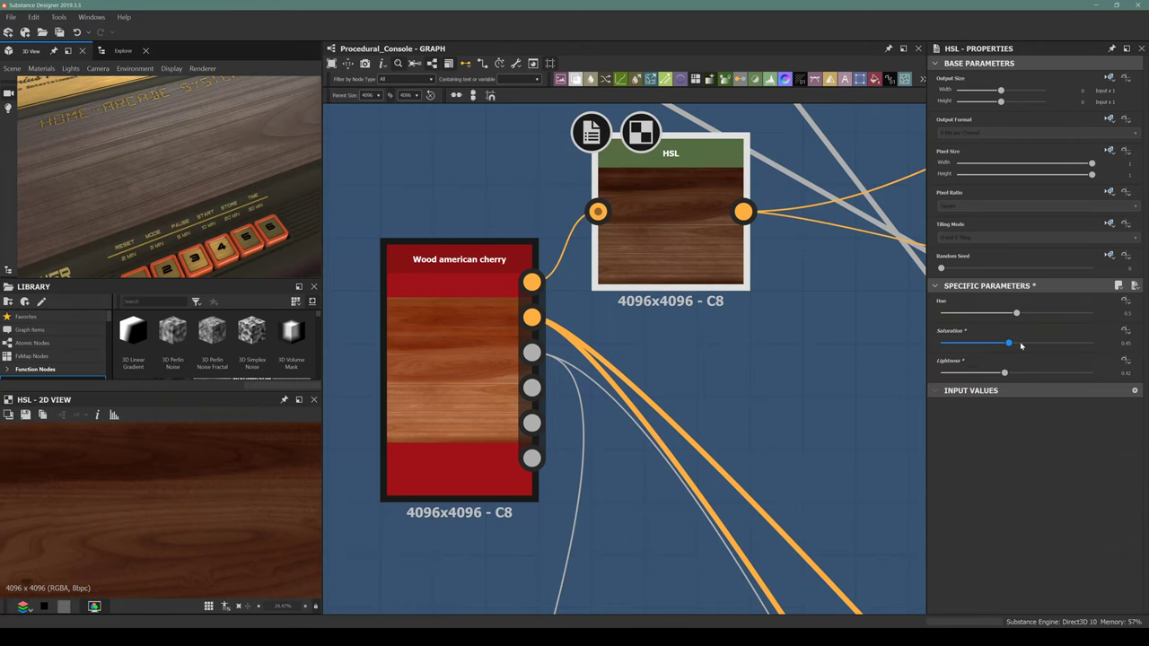
# Reset the HSL node's Saturation to 0.5, then raise it to about 0.63 and check the wood panel
pyautogui.click(1130, 342)
pyautogui.press('BackSpace')
pyautogui.write('0.5')
pyautogui.press('Return')
pyautogui.moveTo(1029, 347)
pyautogui.mouseDown()
pyautogui.moveTo(1051, 342)
pyautogui.moveTo(1036, 343)
pyautogui.mouseUp()
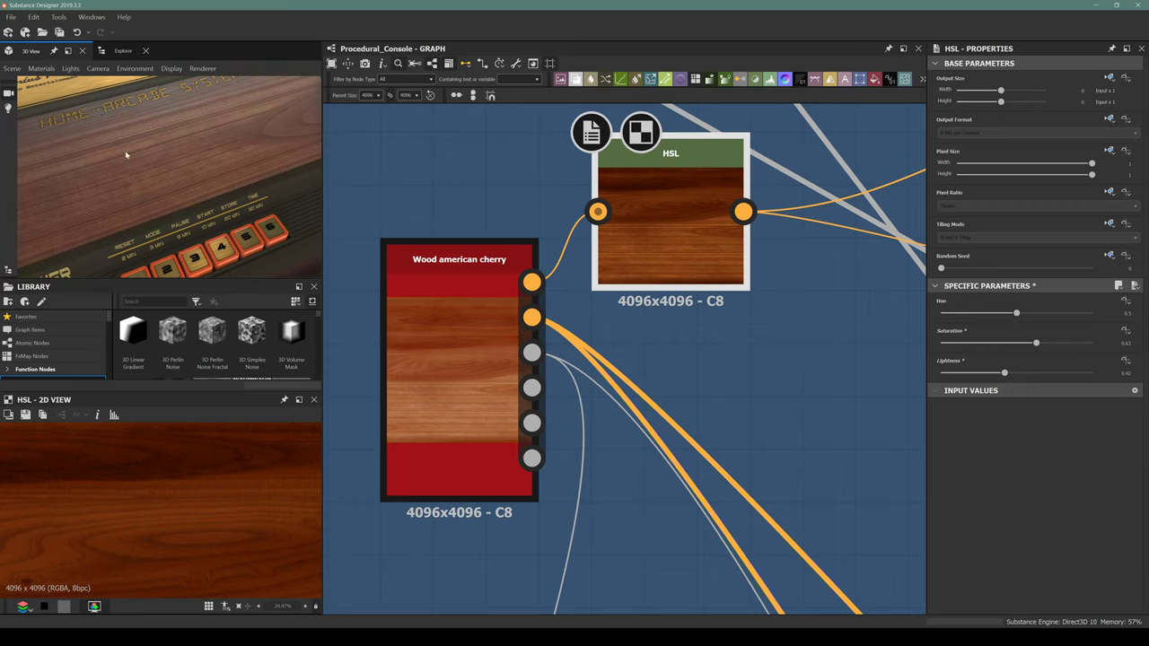
pyautogui.scroll(-5, 125, 159)
pyautogui.scroll(5, 115, 159)
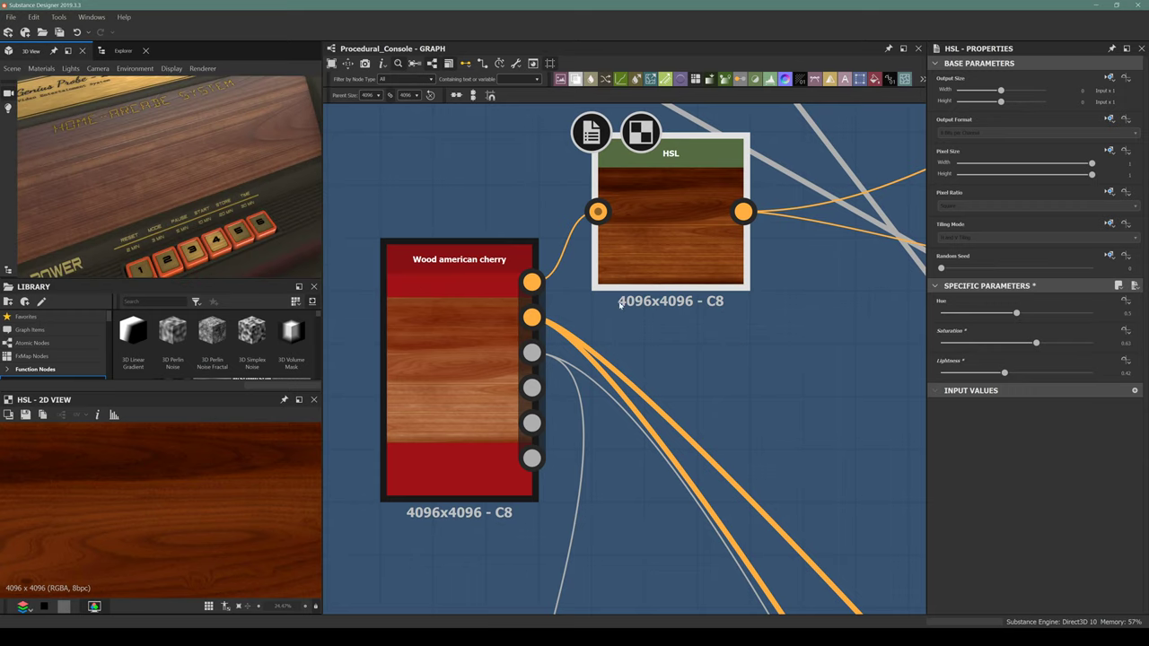
# Set the HSL node's Lightness to about 0.39 and check the darker wood on the console in the 3D view
pyautogui.moveTo(1004, 373); pyautogui.dragTo(999, 377)
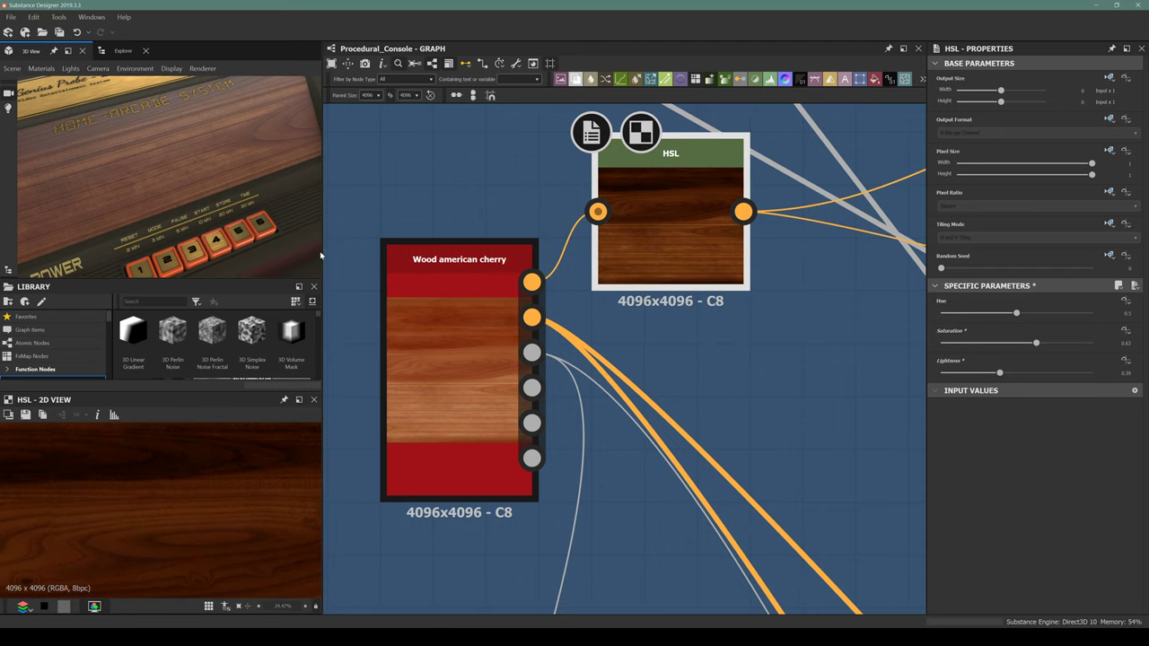
pyautogui.scroll(-5, 196, 200)
pyautogui.scroll(3, 147, 183)
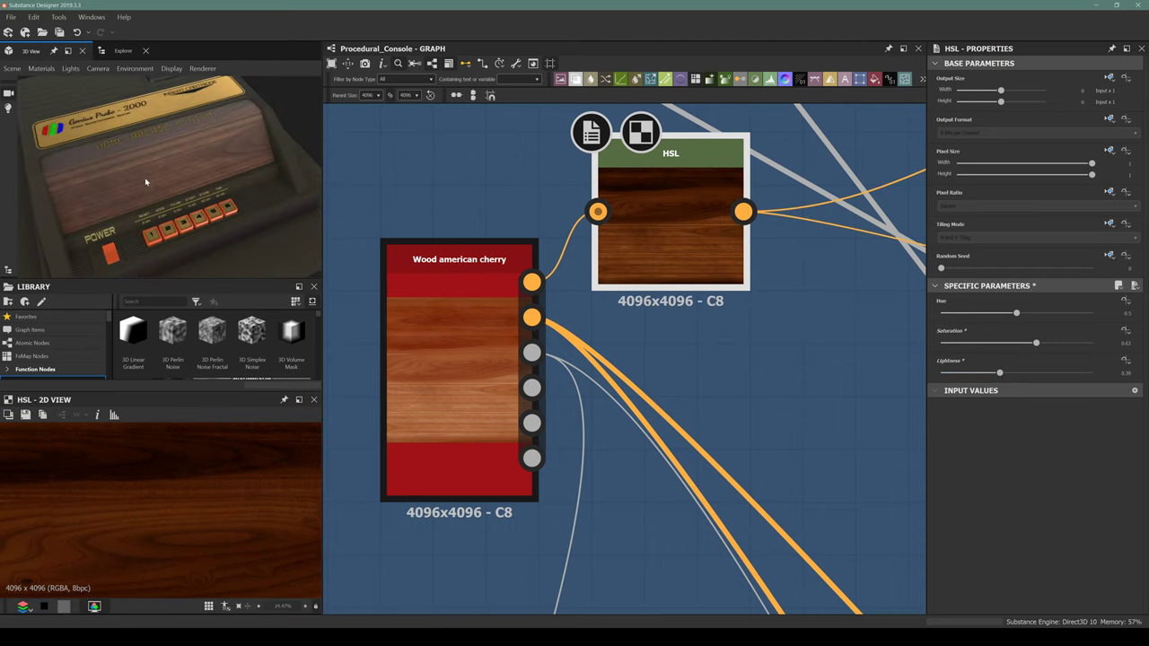
pyautogui.moveTo(112, 180); pyautogui.dragTo(167, 160)
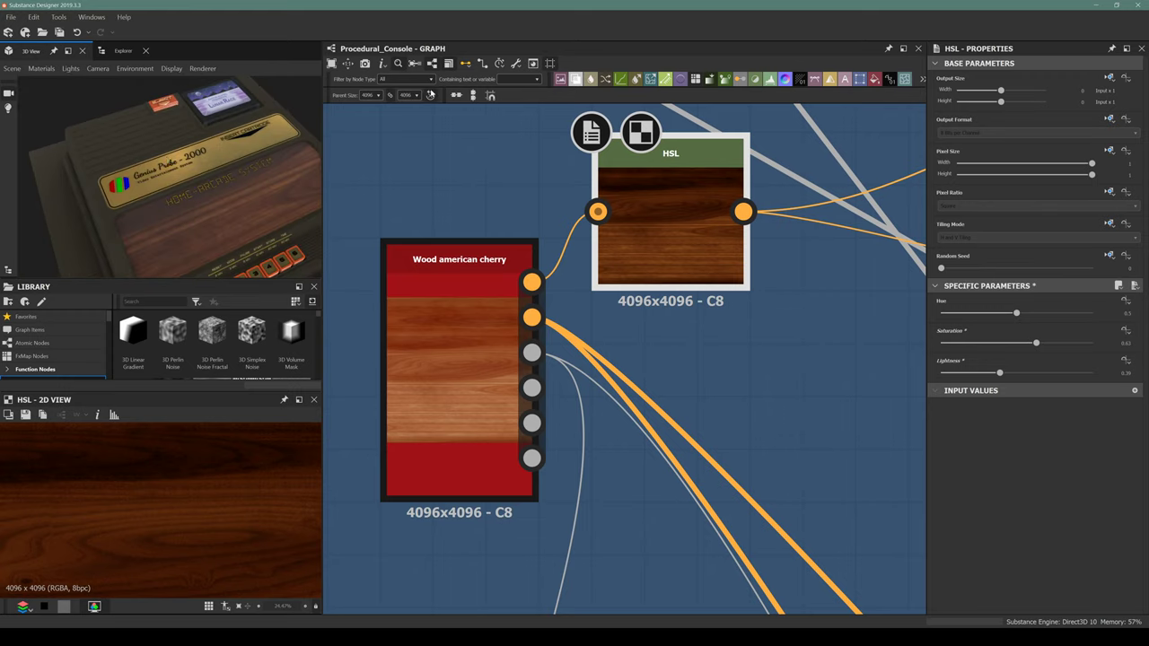
# Re-export the Procedural_Console graph's outputs and switch back to Marmoset Toolbag
pyautogui.click(516, 62)
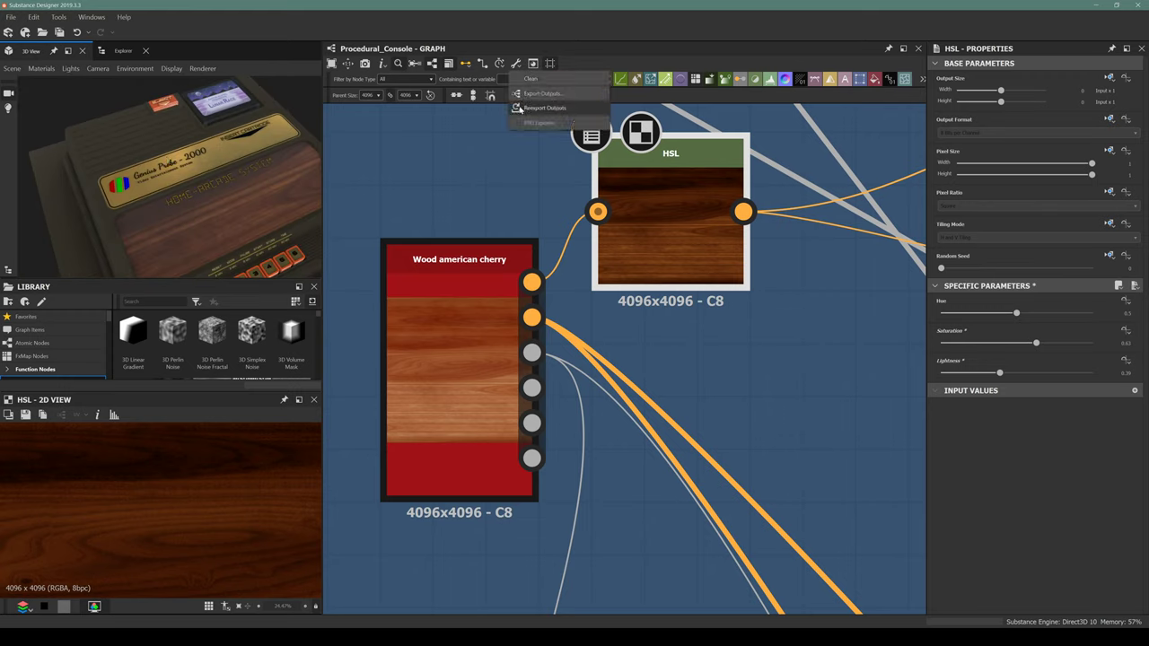
pyautogui.click(538, 107)
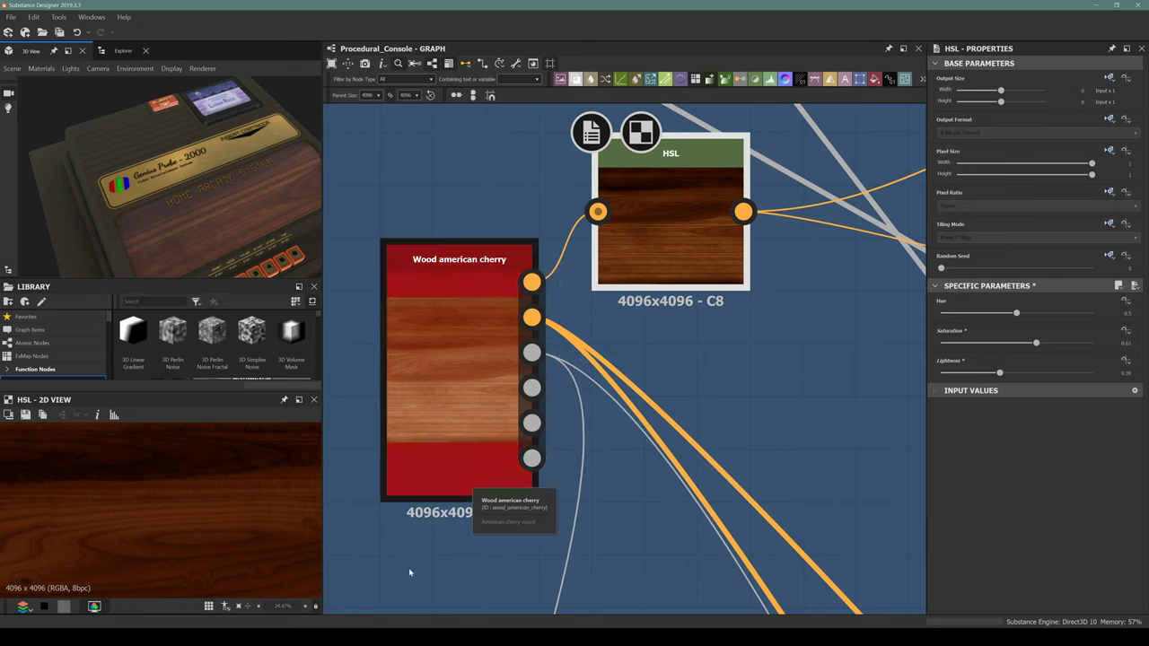
pyautogui.hotkey('alt', 'Tab')
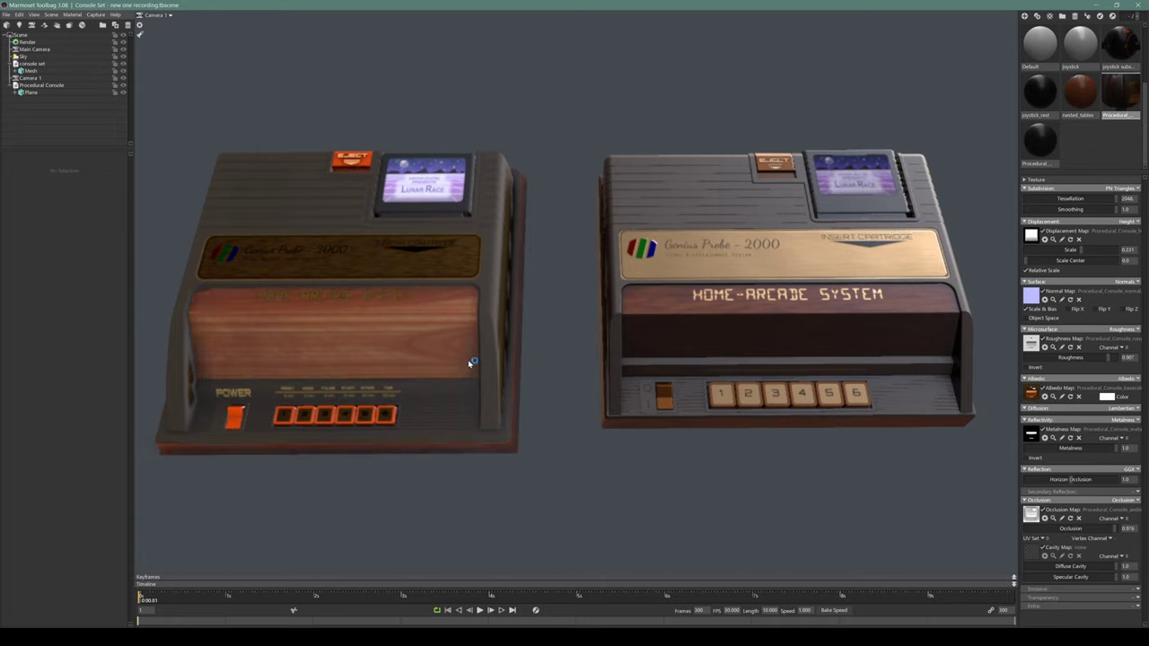
# Compare the procedural console's updated wood with the modeled console from above and below, checking the modeled mesh's wireframe
pyautogui.moveTo(388, 350); pyautogui.dragTo(406, 289)
pyautogui.click(687, 268)
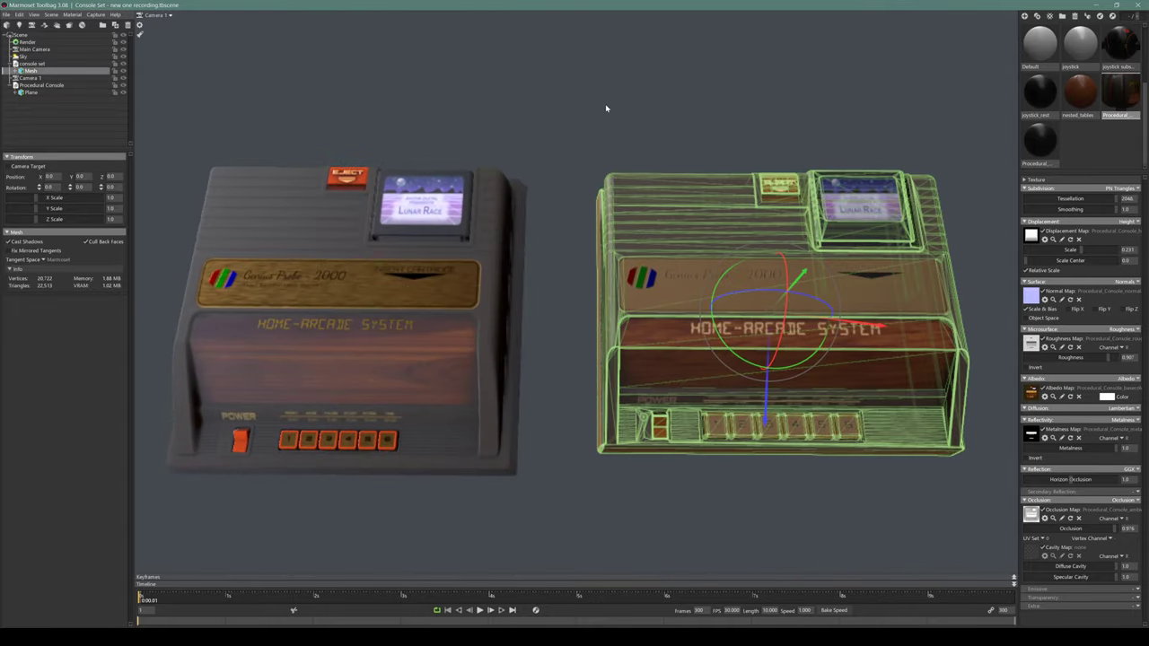
pyautogui.click(300, 244)
pyautogui.moveTo(300, 240); pyautogui.dragTo(243, 188)
pyautogui.click(243, 188)
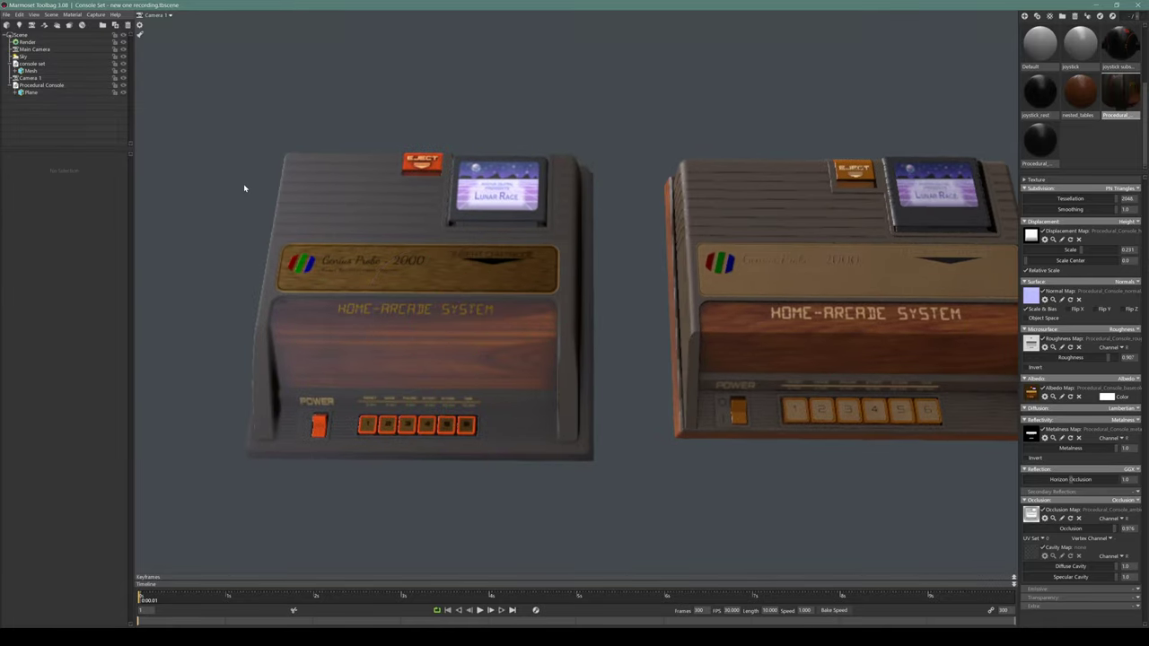
pyautogui.moveTo(281, 286); pyautogui.dragTo(530, 163)
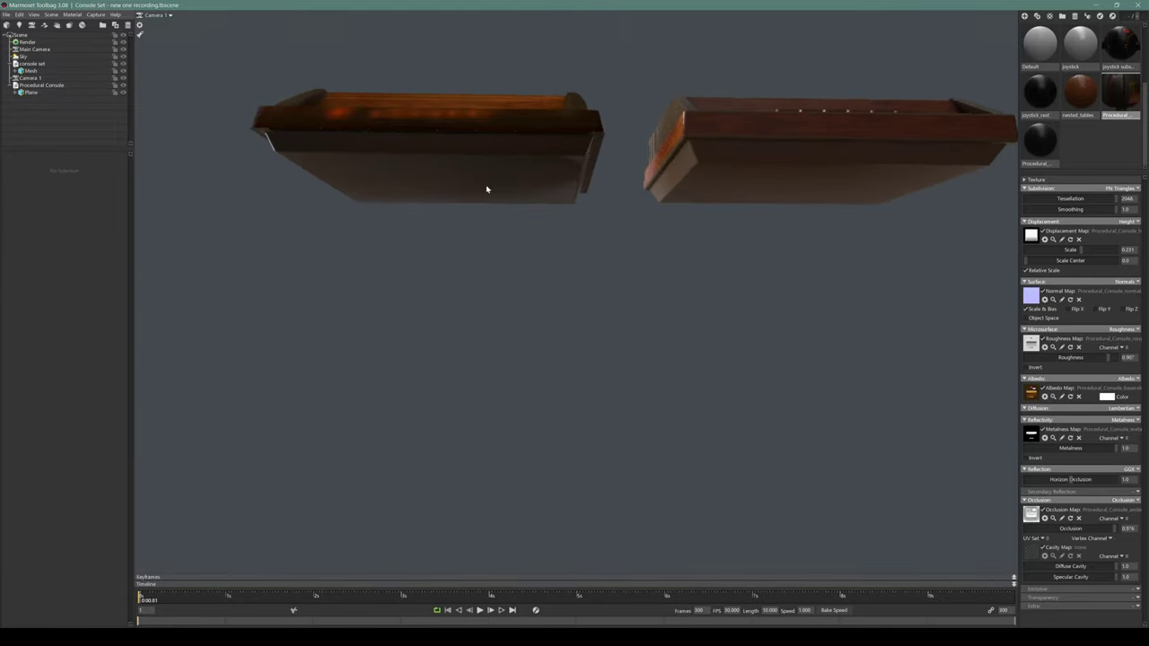
pyautogui.moveTo(421, 162); pyautogui.dragTo(432, 269)
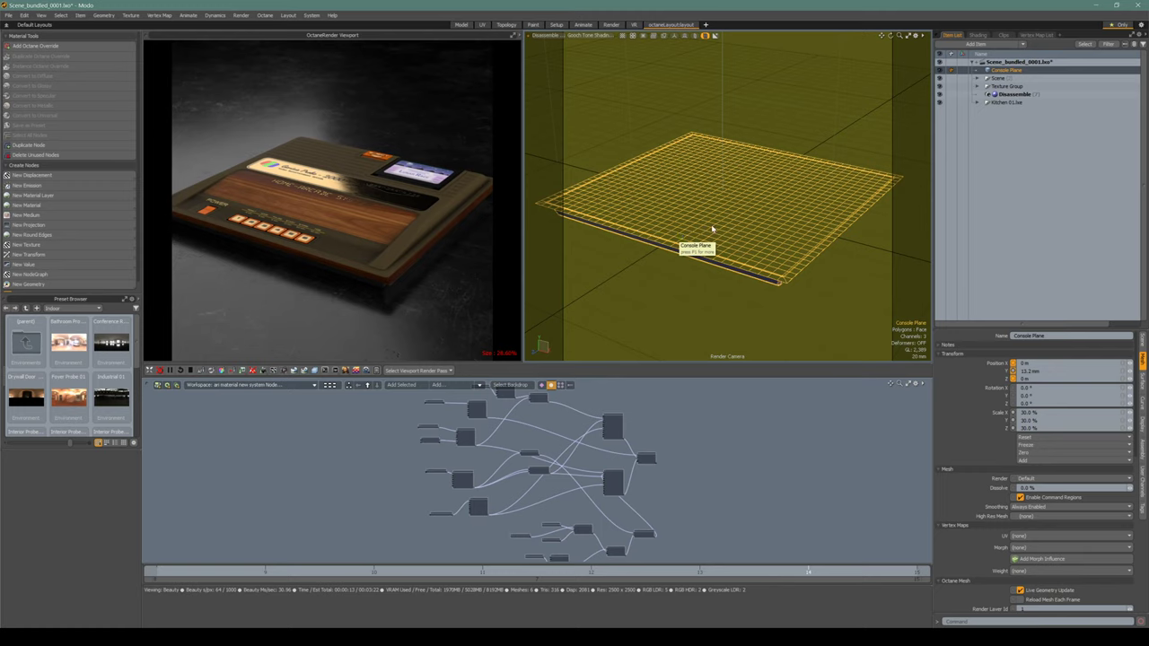
# In Modo, orbit the Render Camera around the Console Plane to examine its displacement in the Octane render
pyautogui.keyDown('alt'); pyautogui.moveTo(706, 233); pyautogui.dragTo(733, 195); pyautogui.keyUp('alt')
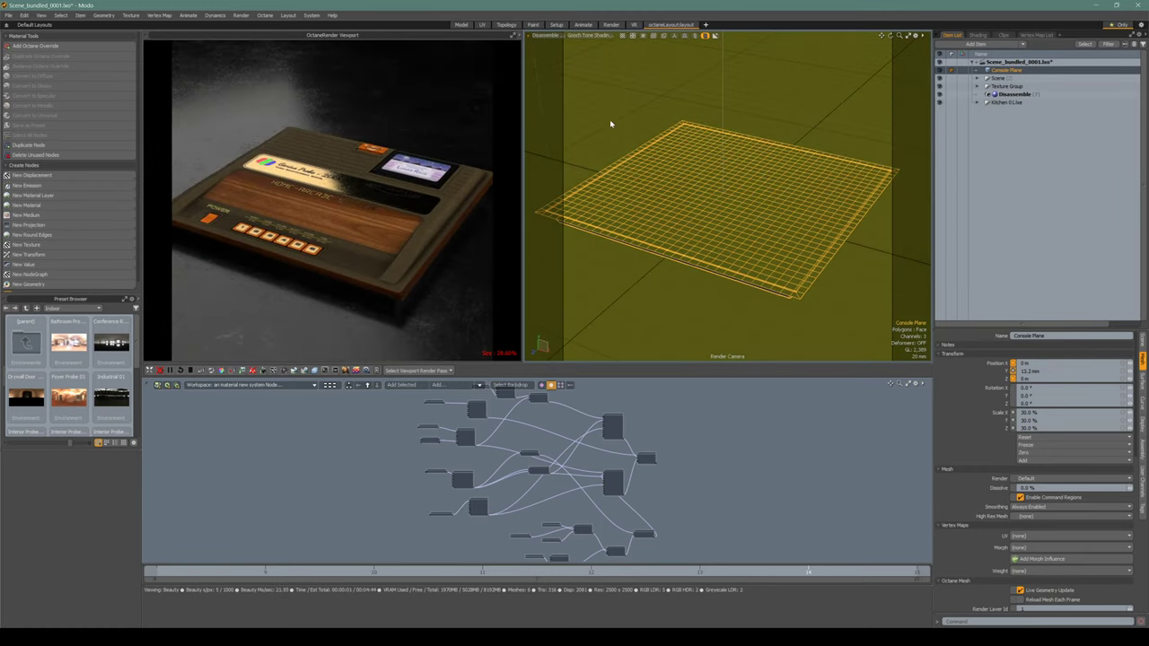
pyautogui.keyDown('alt'); pyautogui.moveTo(615, 169); pyautogui.dragTo(712, 209); pyautogui.keyUp('alt')
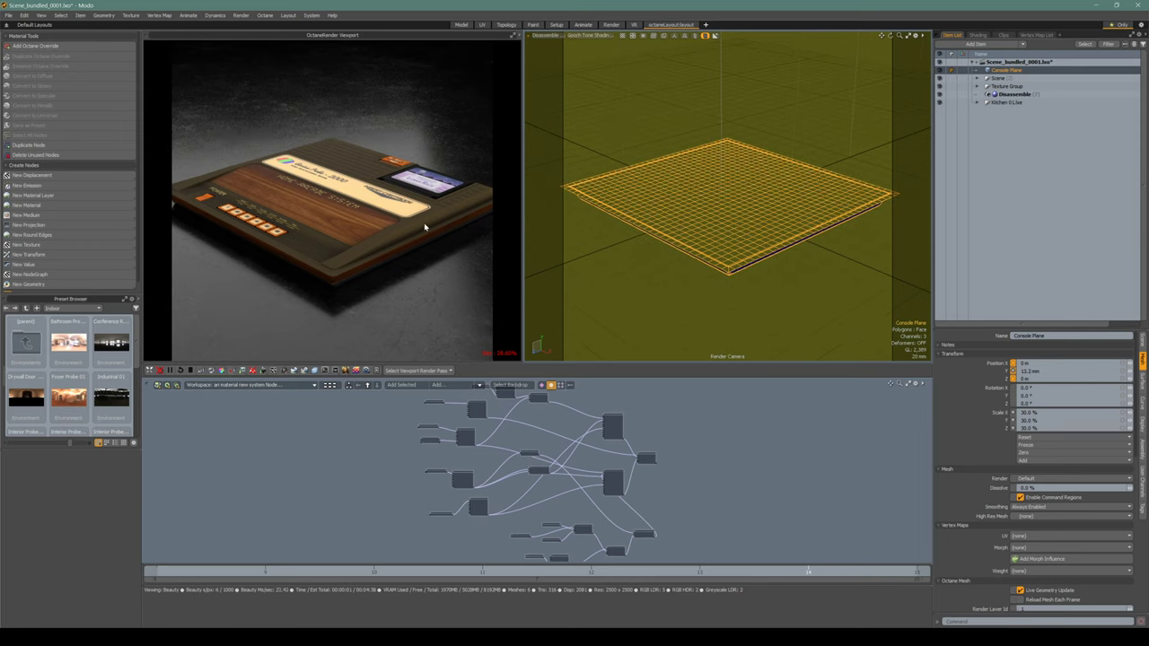
pyautogui.scroll(-1, 648, 220)
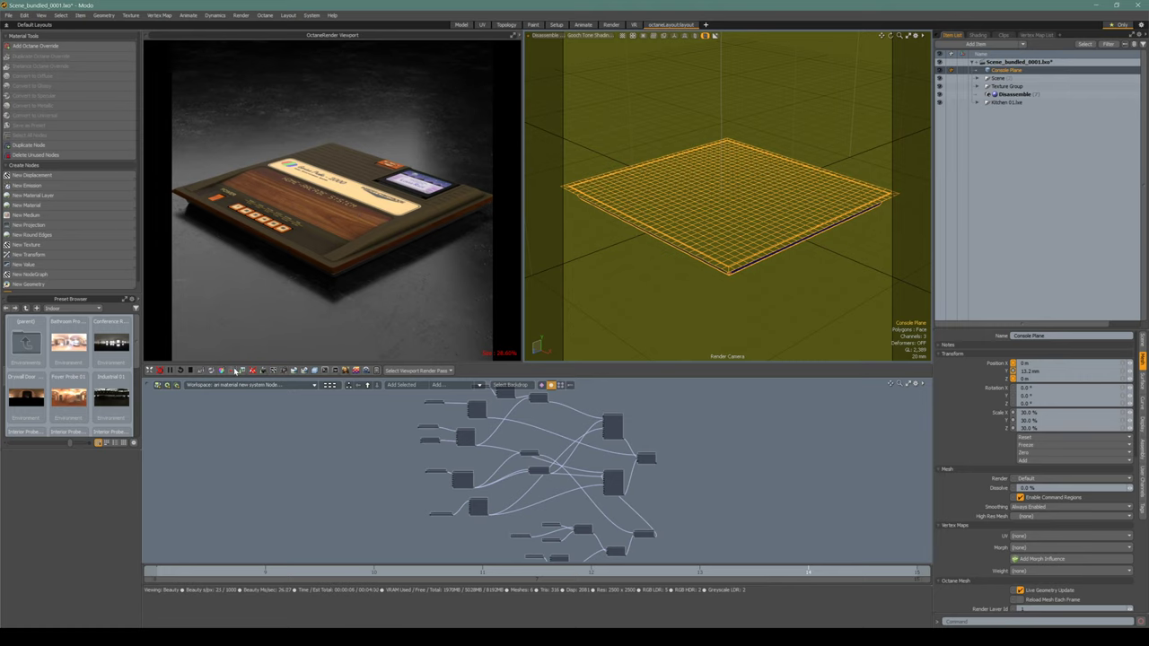
# Pick the console's material from the Octane render to load its node graph, and inspect the displacement's image texture node
pyautogui.click(211, 371)
pyautogui.click(302, 221)
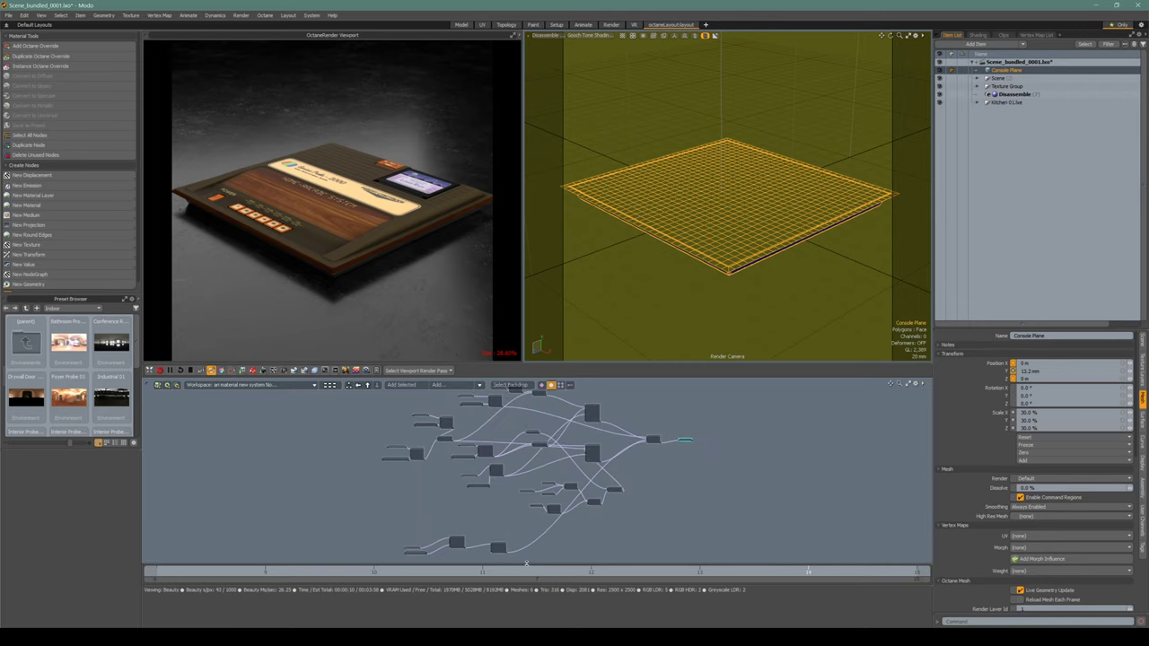
pyautogui.click(472, 543)
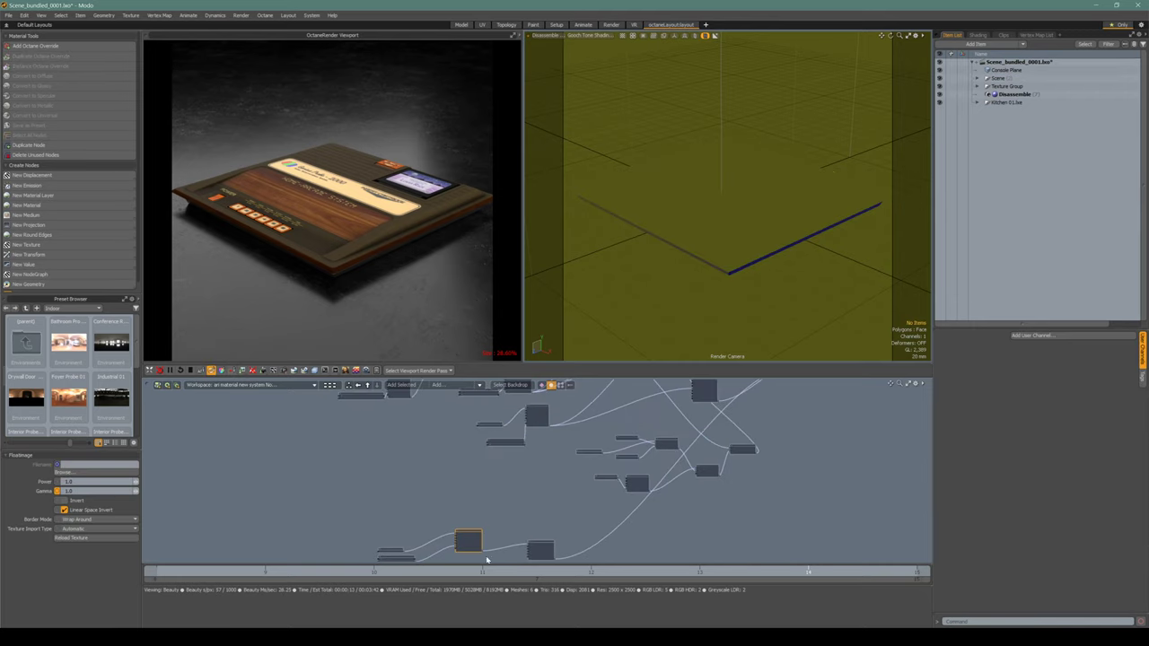
# Set the console material's Texture Displacement node to a 4096x4096 Level of Detail and a Height of 0.2
pyautogui.click(540, 551)
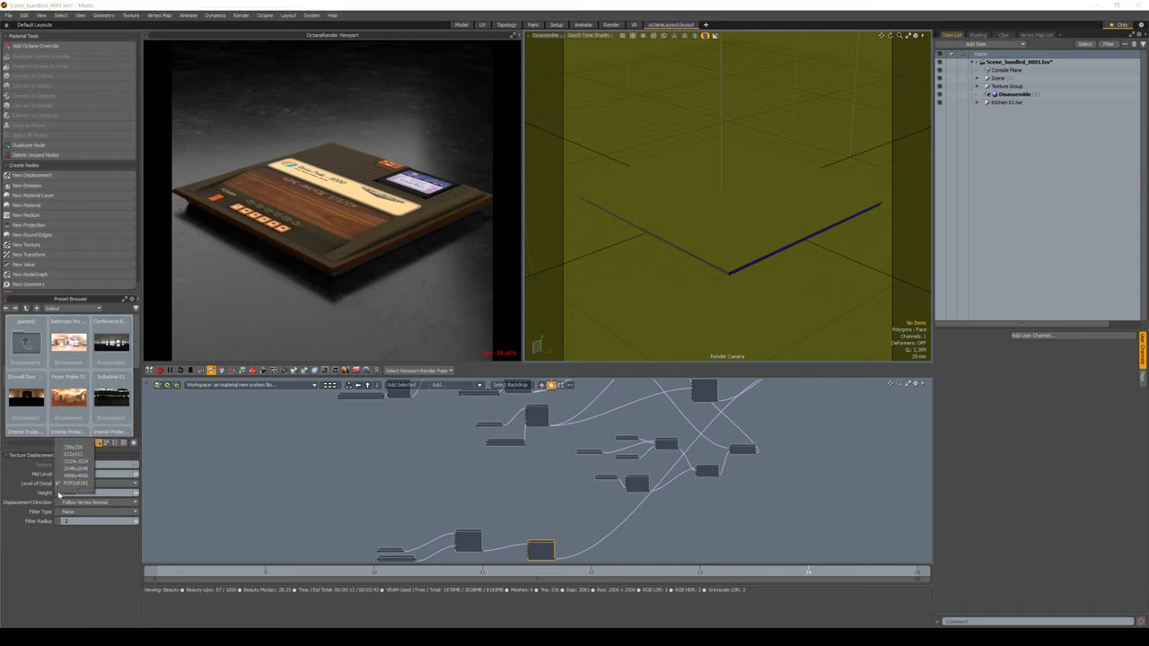
pyautogui.click(71, 483)
pyautogui.click(86, 485)
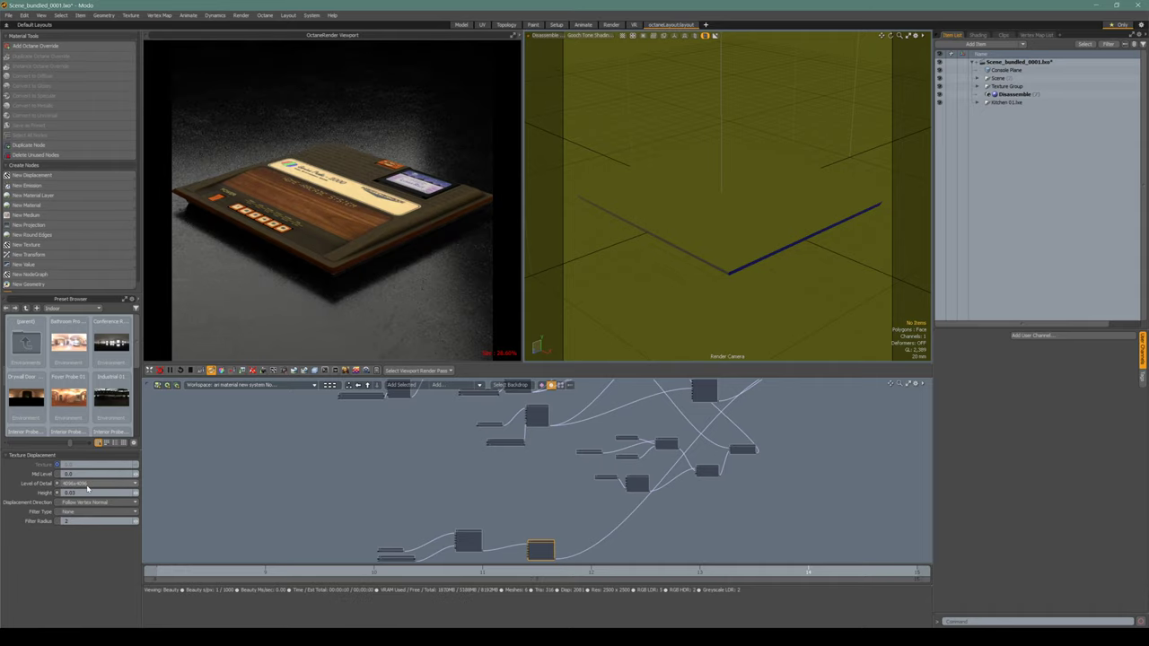
pyautogui.click(90, 493)
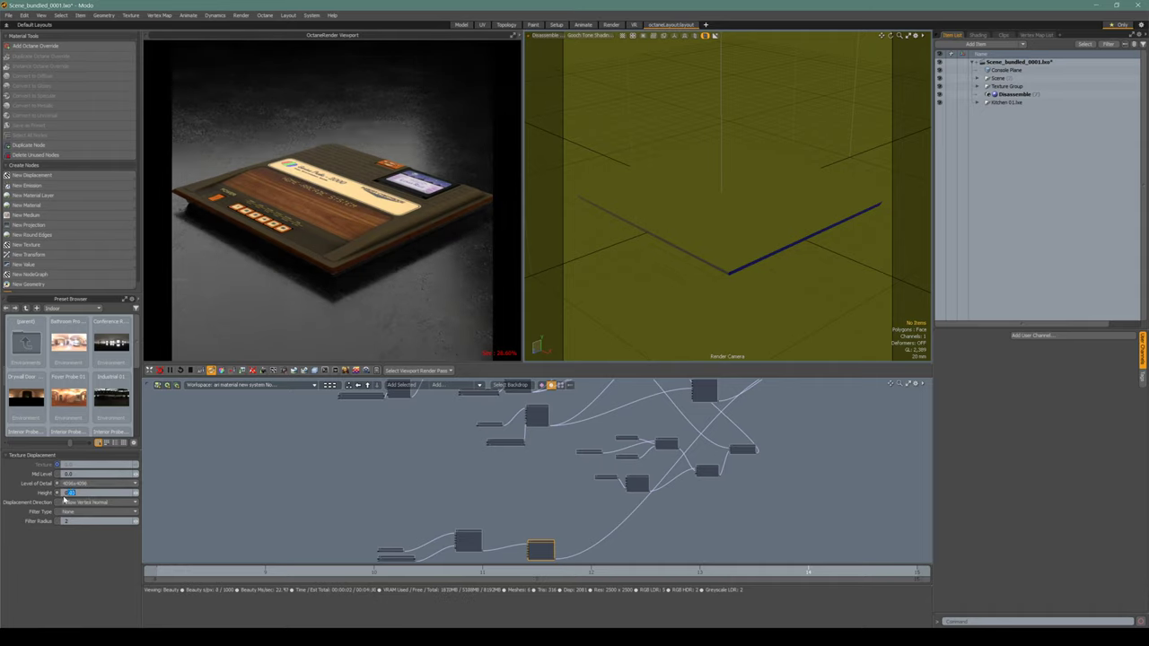
pyautogui.click(68, 493)
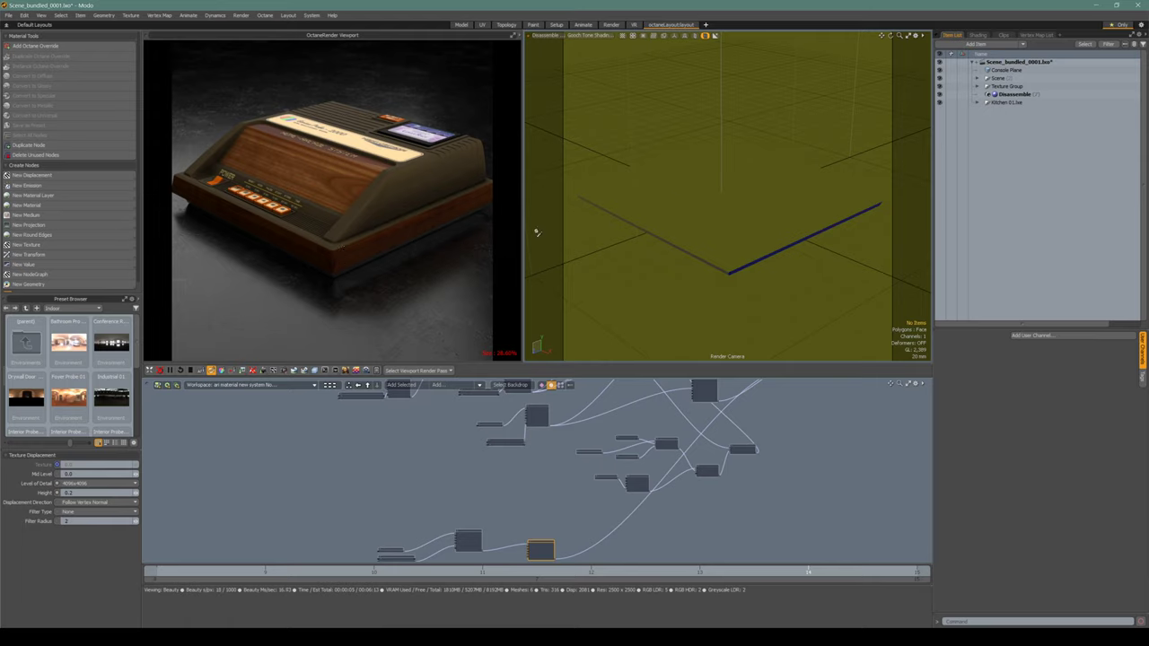
# Examine the displaced console's power switch, numbered buttons and wood panel up close and from a distance in the Octane render
pyautogui.keyDown('alt'); pyautogui.moveTo(685, 257); pyautogui.dragTo(891, 256); pyautogui.keyUp('alt')
pyautogui.scroll(3, 340, 208)
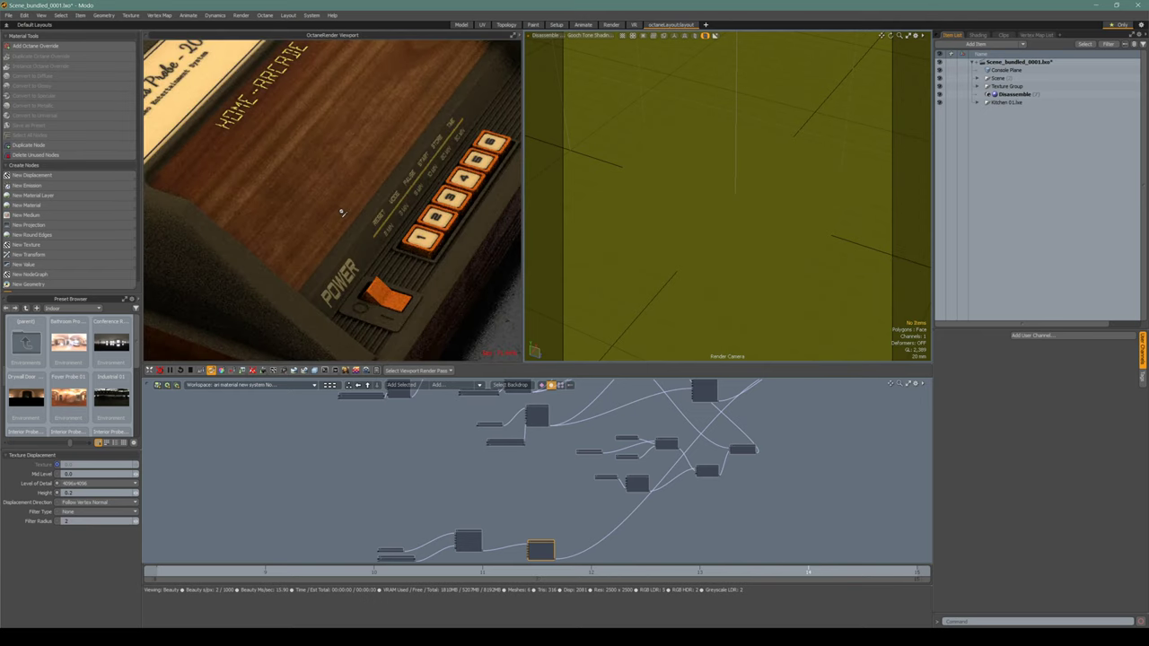
pyautogui.click(634, 493)
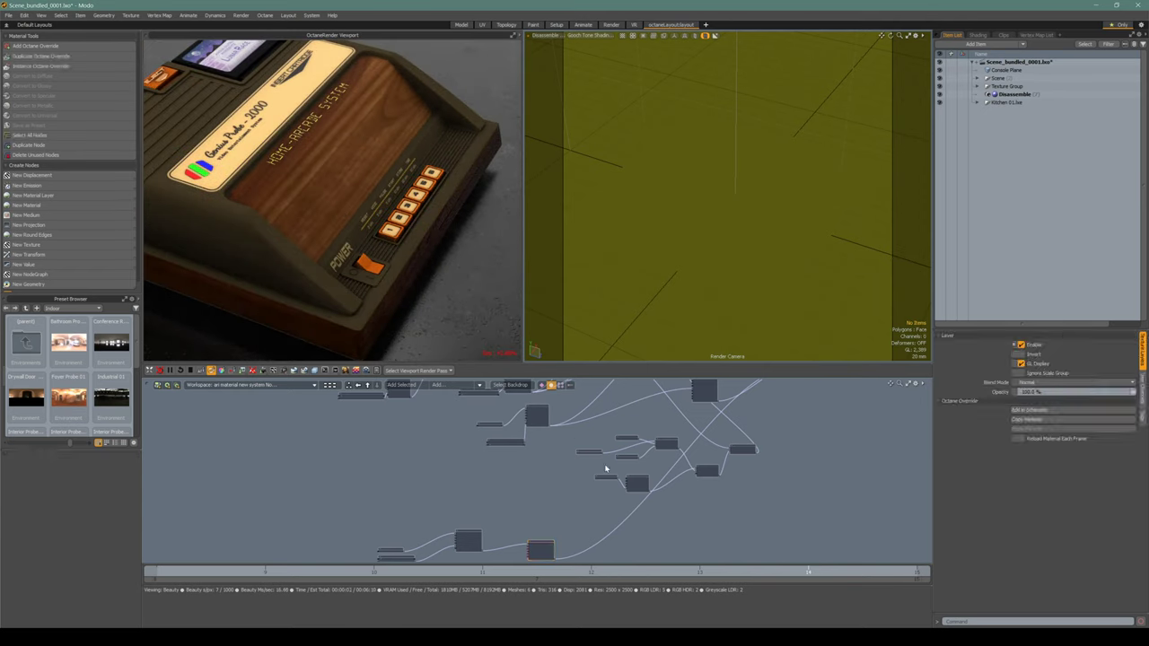
pyautogui.scroll(-3, 649, 508)
pyautogui.keyDown('alt'); pyautogui.moveTo(538, 457); pyautogui.dragTo(423, 499); pyautogui.keyUp('alt')
pyautogui.scroll(-2, 423, 500)
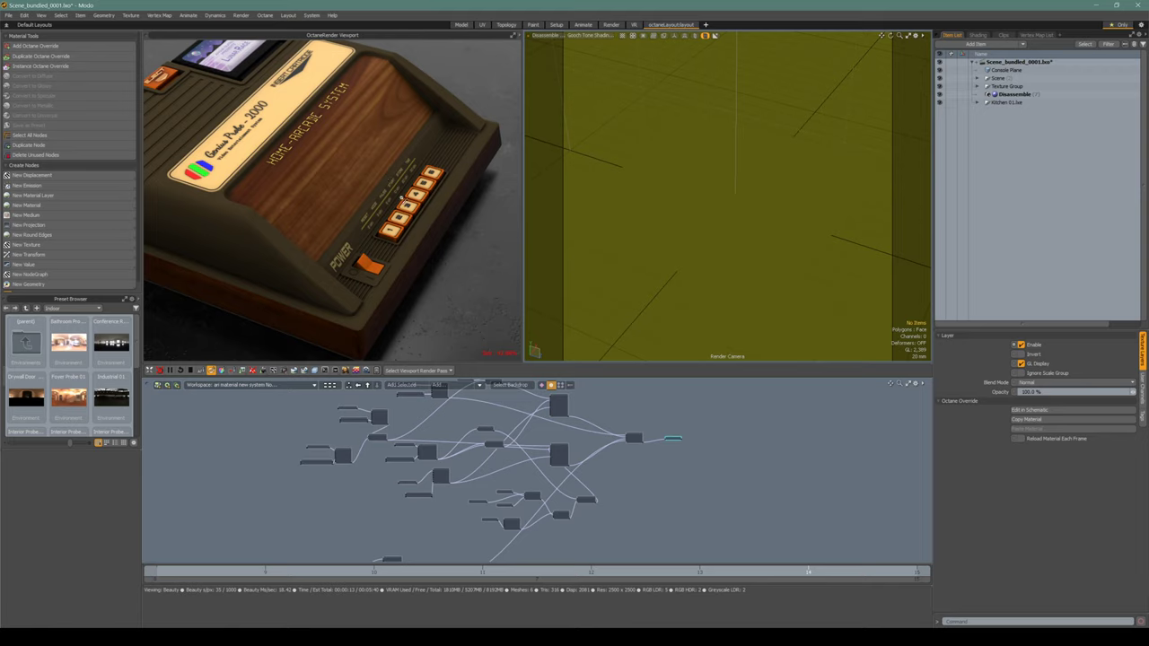
pyautogui.scroll(-1, 554, 482)
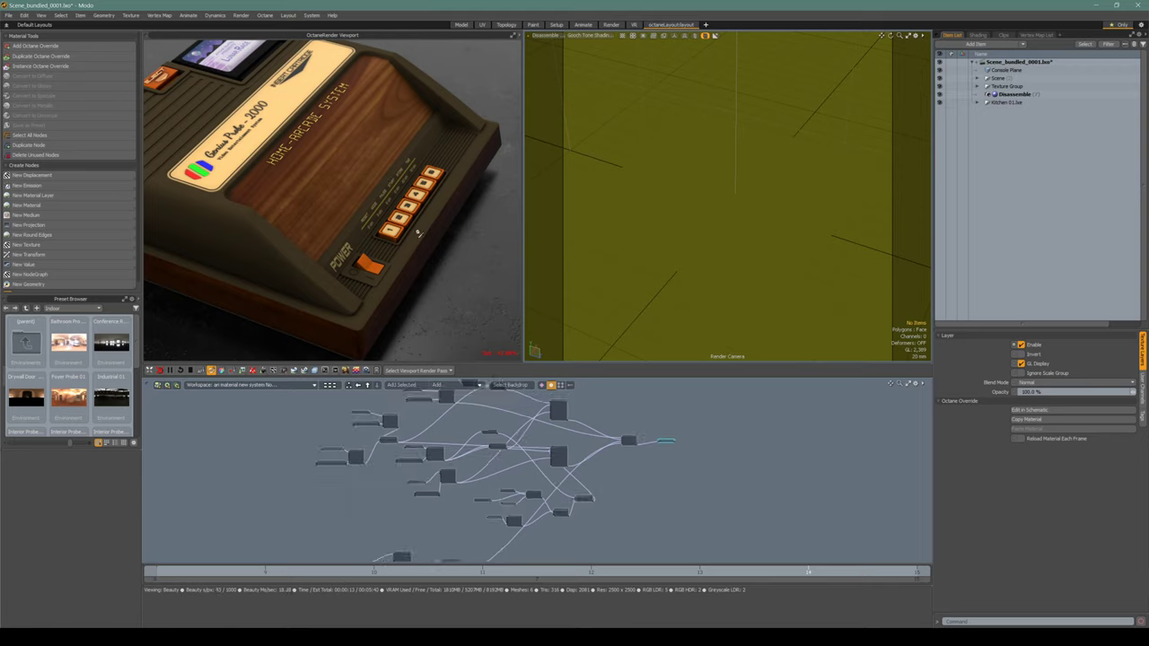
pyautogui.scroll(-3, 377, 194)
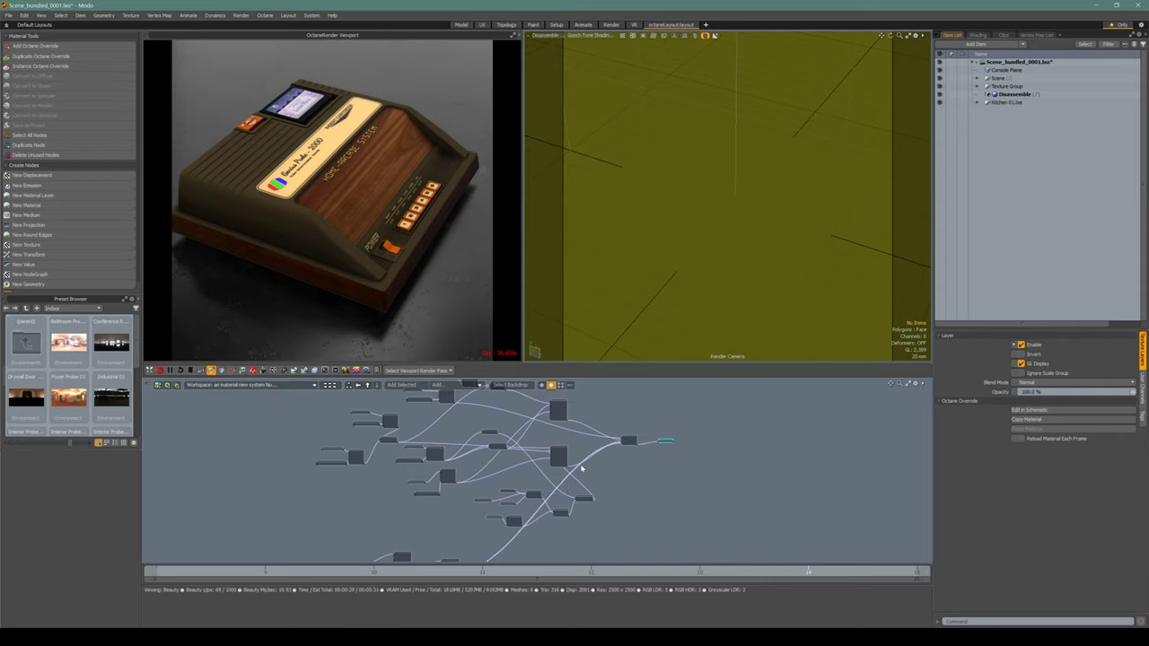
# Set the Minimum Value of the Falloff node in the console material's graph to 1.0
pyautogui.scroll(3, 508, 526)
pyautogui.click(495, 536)
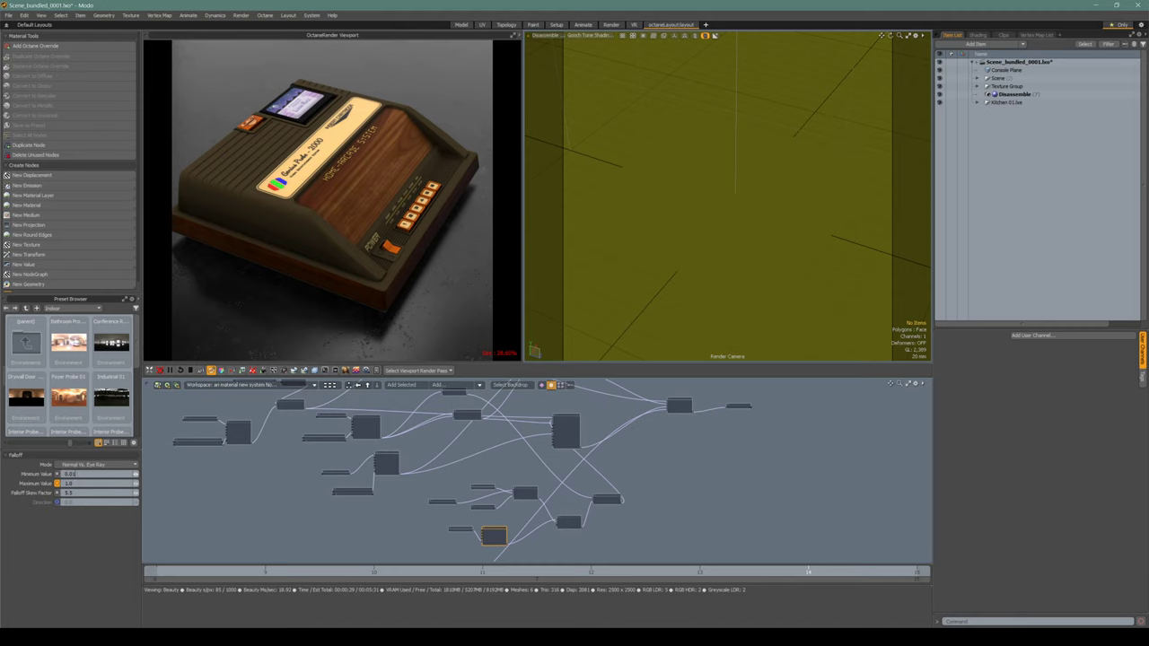
pyautogui.scroll(2, 287, 302)
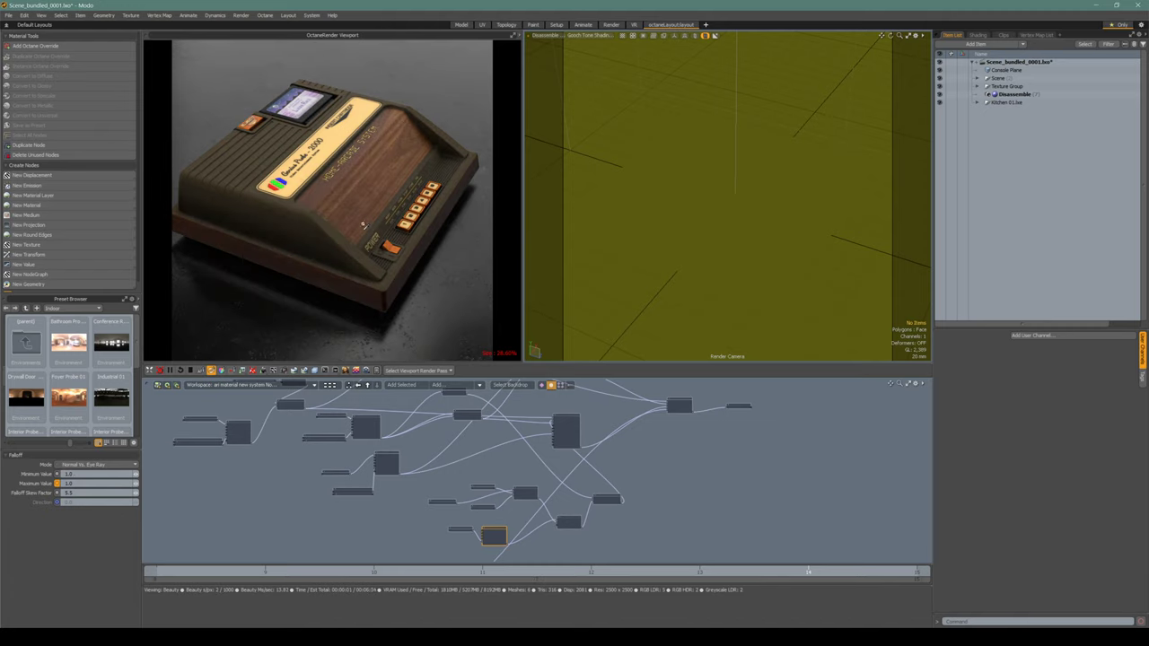
pyautogui.scroll(4, 331, 238)
pyautogui.scroll(-6, 323, 220)
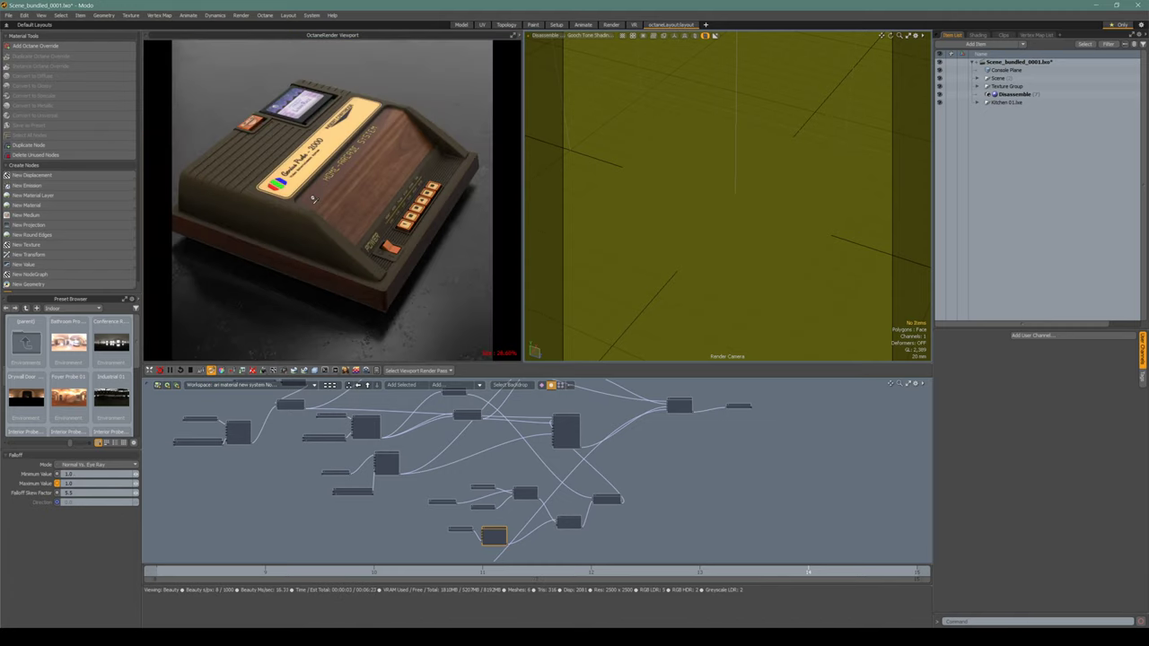
# Frame the cartridge area from the Render Camera and make inactive meshes invisible in the 3D viewport
pyautogui.keyDown('alt'); pyautogui.moveTo(690, 230); pyautogui.dragTo(524, 231); pyautogui.keyUp('alt')
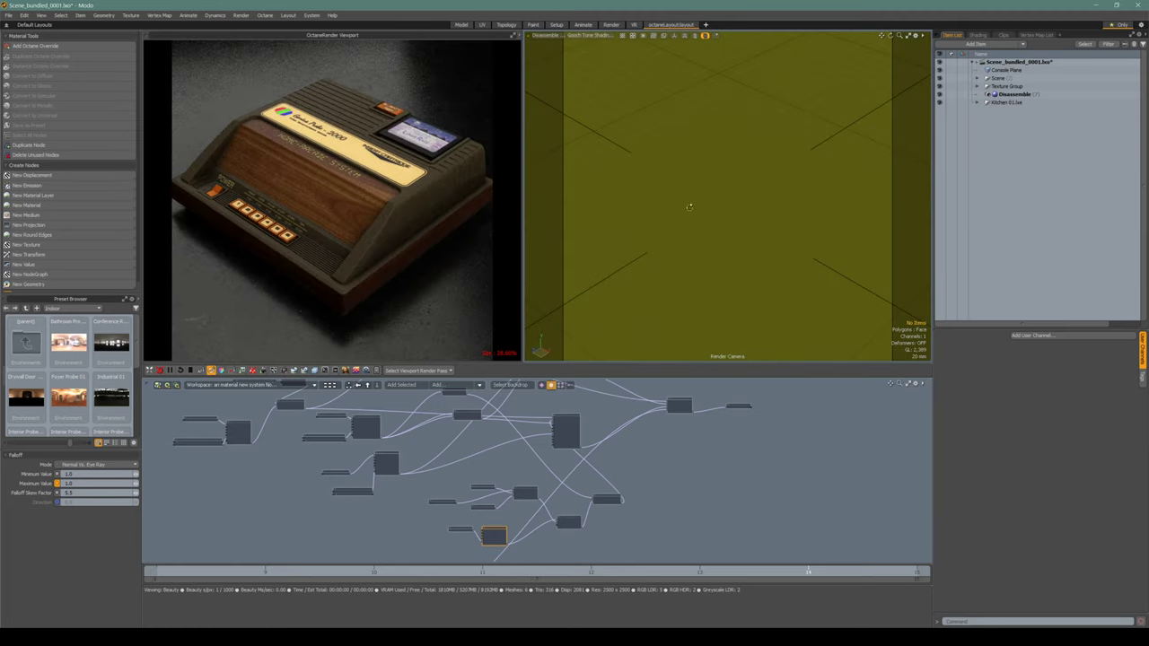
pyautogui.scroll(10, 733, 209)
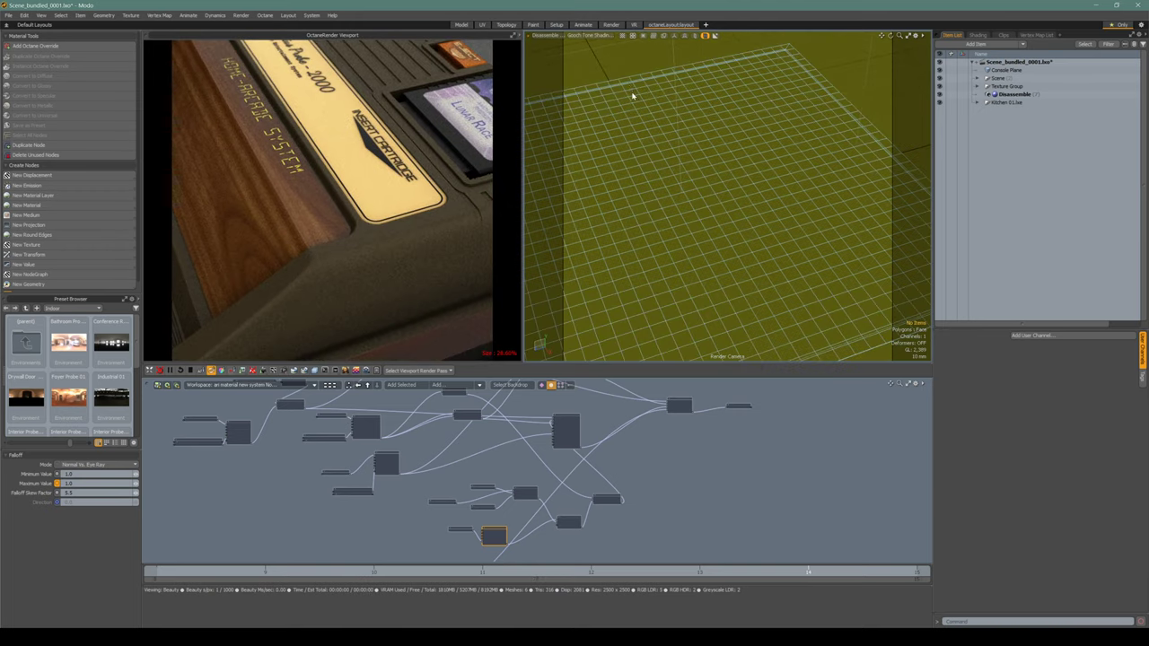
pyautogui.click(917, 36)
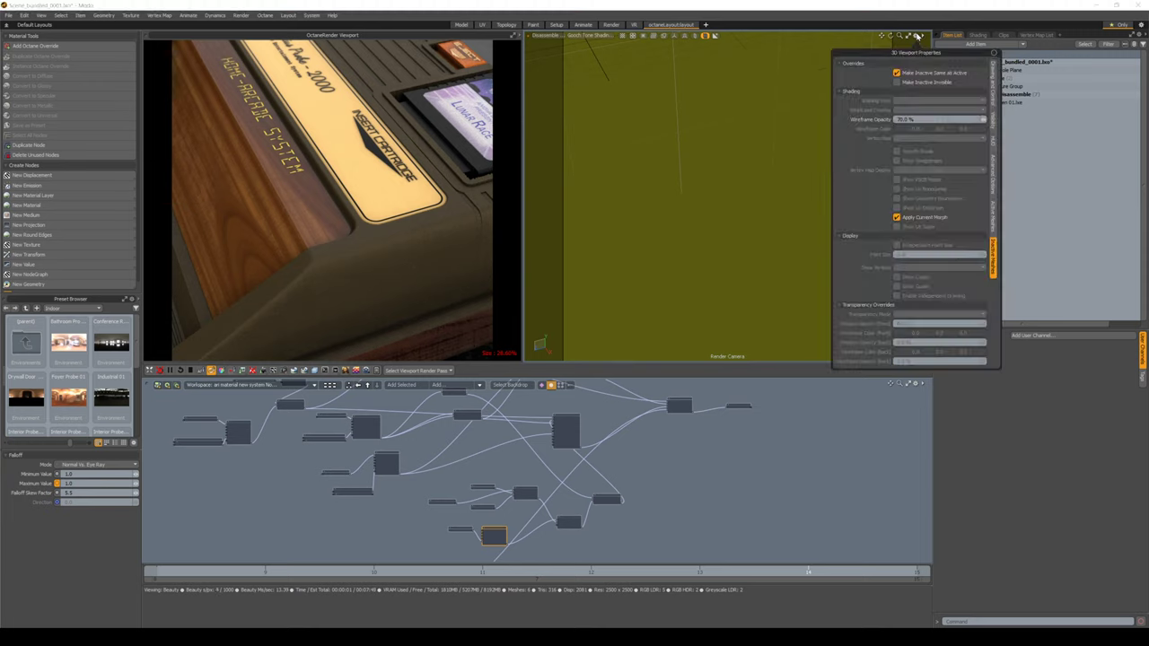
pyautogui.click(929, 76)
# Examine the console's displacement detail in the Octane render at the cartridge, the base corner and the numbered buttons
pyautogui.keyDown('alt'); pyautogui.moveTo(742, 220); pyautogui.dragTo(697, 242); pyautogui.keyUp('alt')
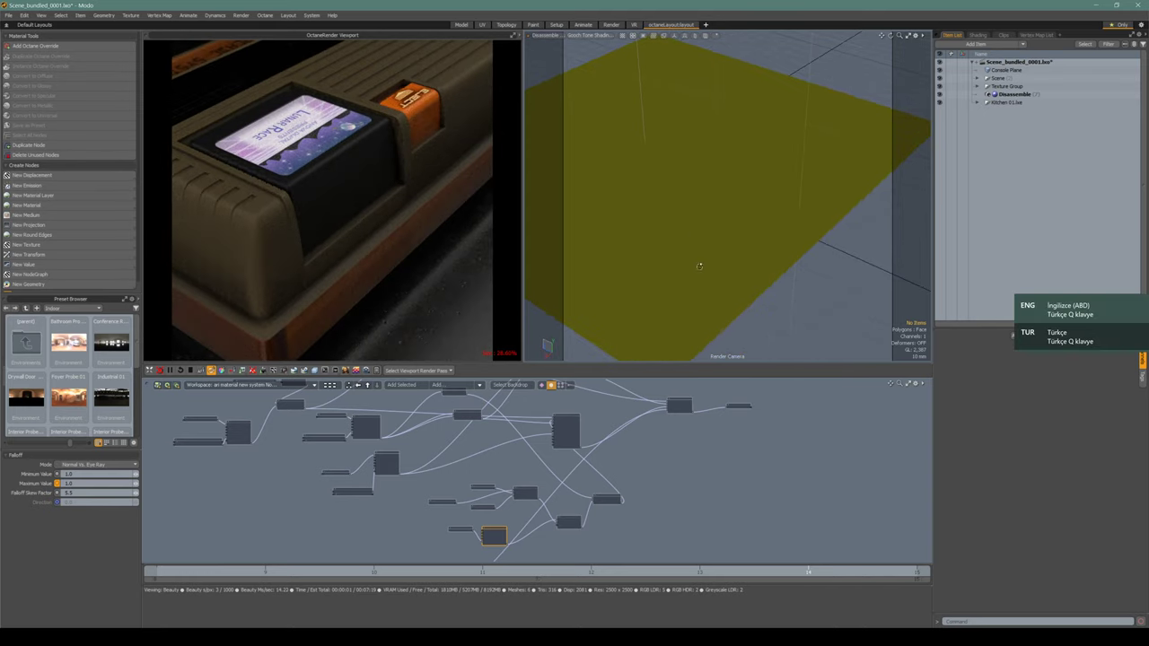
pyautogui.moveTo(685, 247)
pyautogui.keyDown('alt'); pyautogui.mouseDown()
pyautogui.moveTo(687, 221)
pyautogui.moveTo(699, 255)
pyautogui.mouseUp(); pyautogui.keyUp('alt')
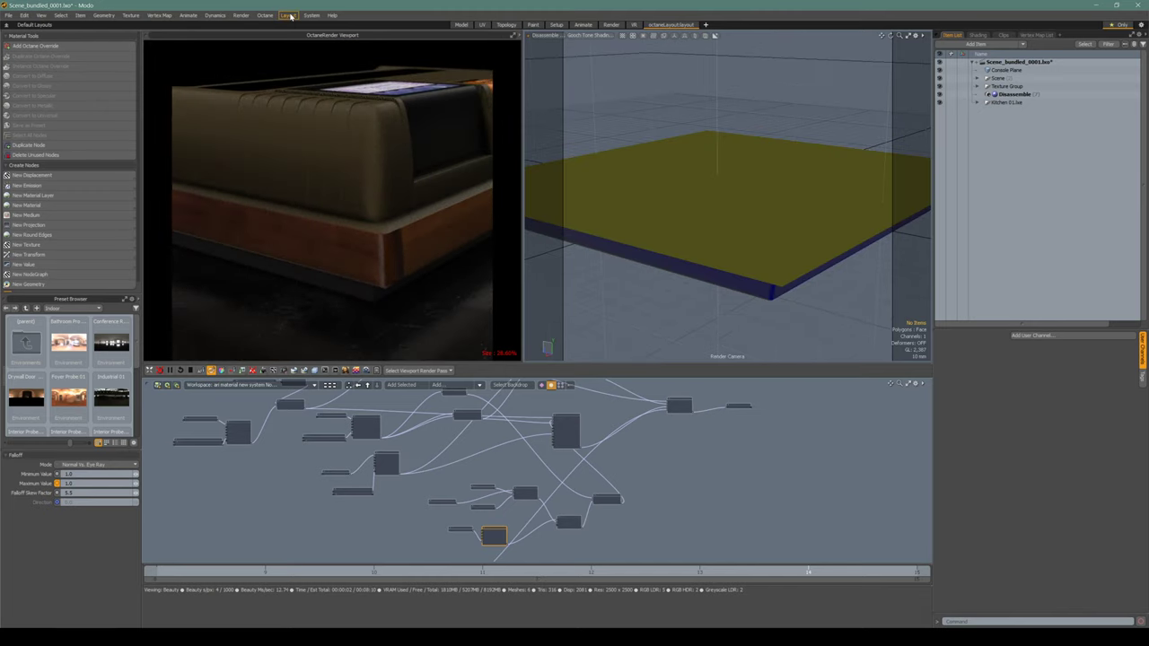
pyautogui.click(289, 16)
pyautogui.click(272, 3)
pyautogui.keyDown('alt'); pyautogui.moveTo(639, 195); pyautogui.dragTo(849, 239); pyautogui.keyUp('alt')
pyautogui.scroll(4, 774, 256)
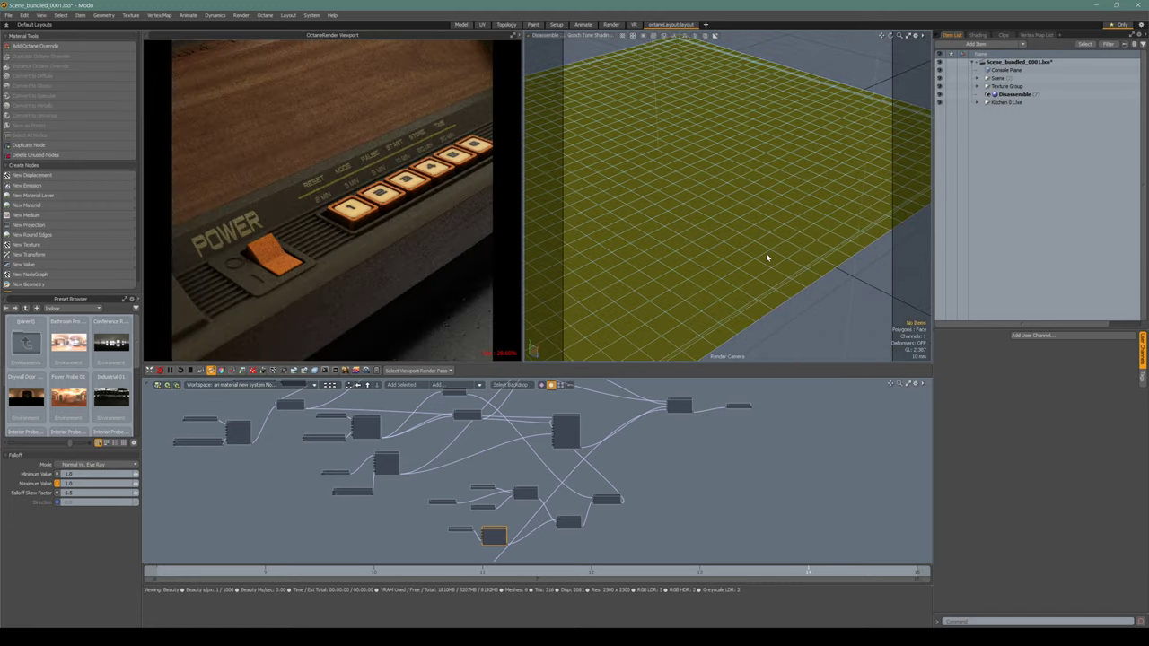
pyautogui.scroll(5, 772, 253)
pyautogui.scroll(-4, 747, 247)
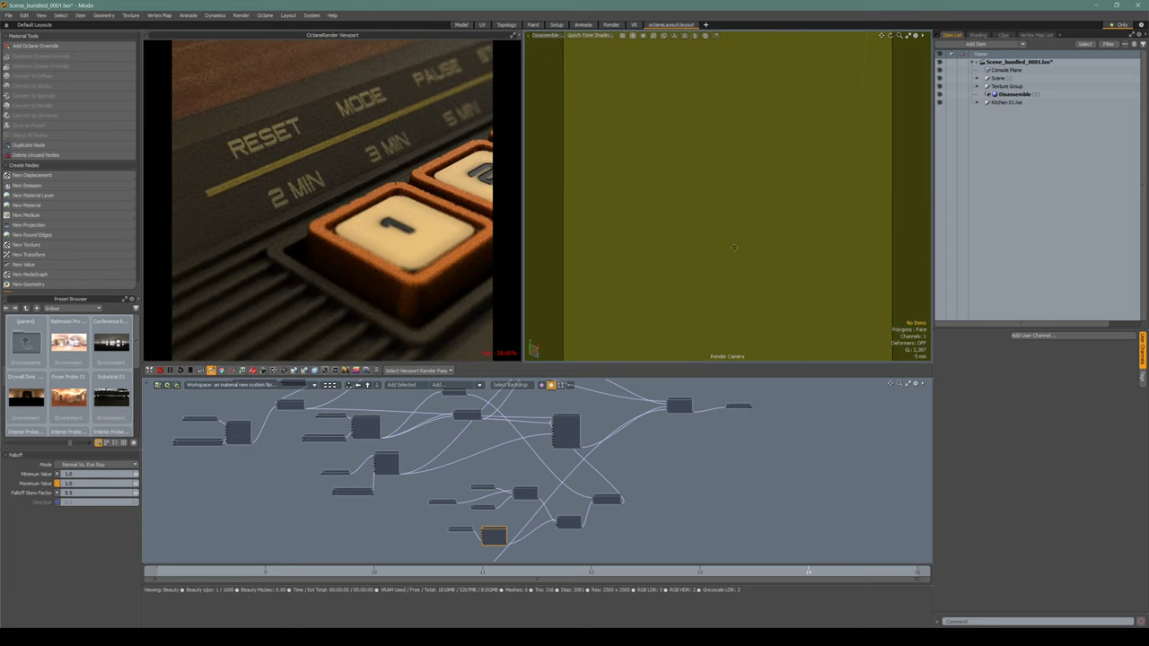
pyautogui.scroll(3, 692, 201)
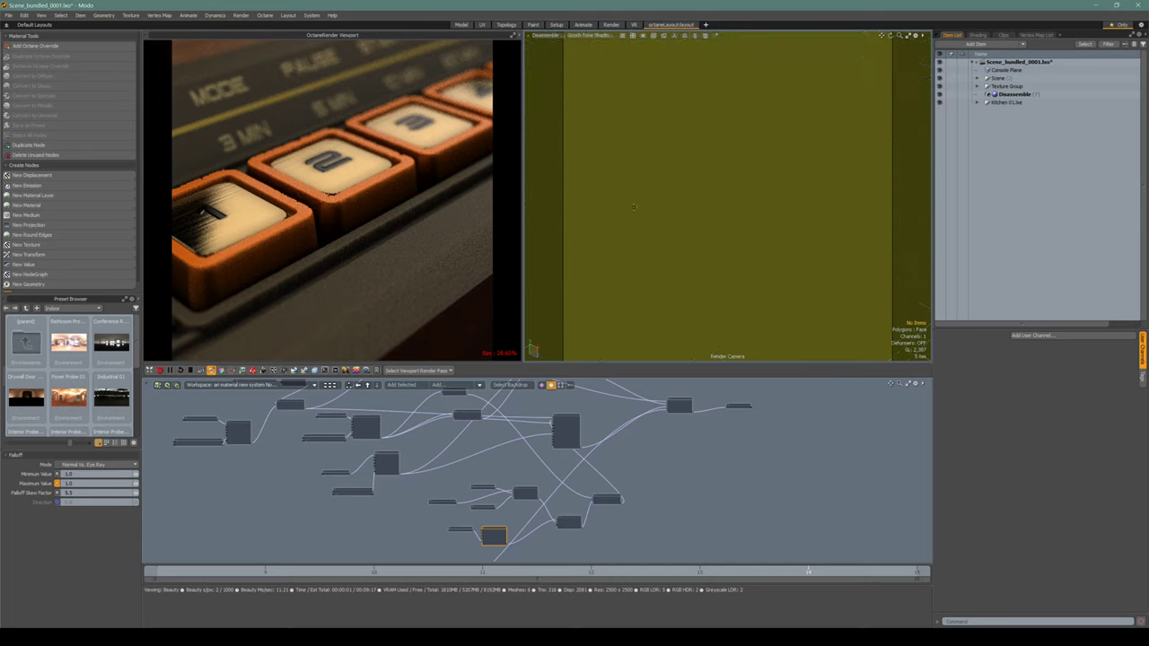
pyautogui.moveTo(298, 170); pyautogui.dragTo(427, 188, button='middle')
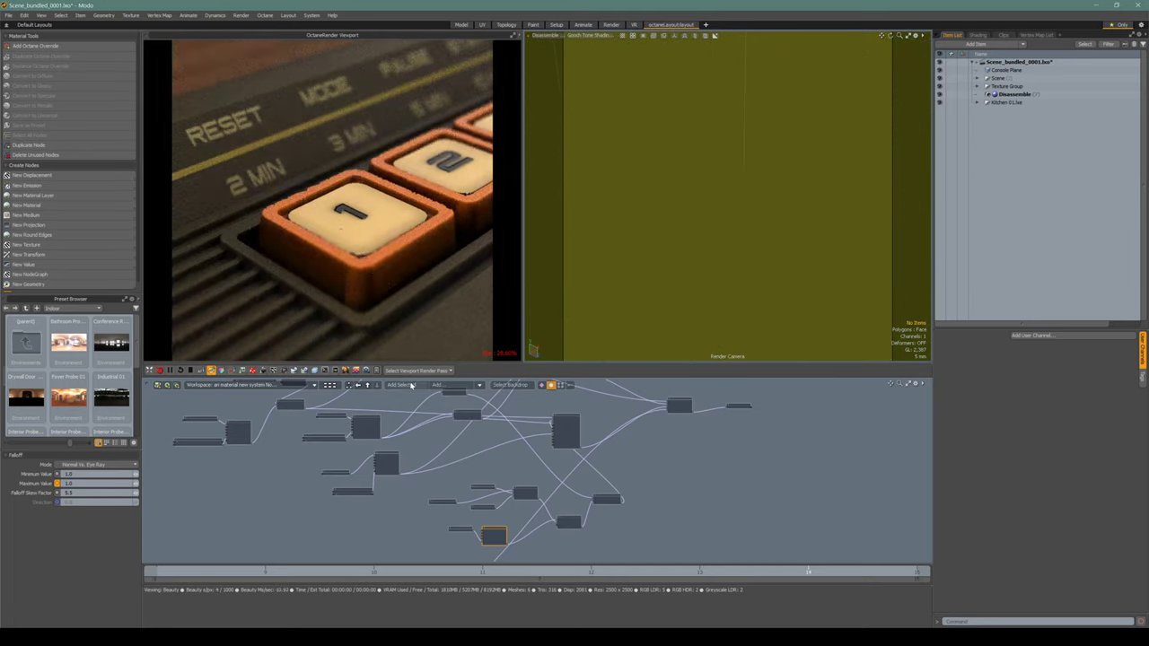
# Subdivide the Console Plane's polygons once with the Faceted method
pyautogui.scroll(-3, 648, 246)
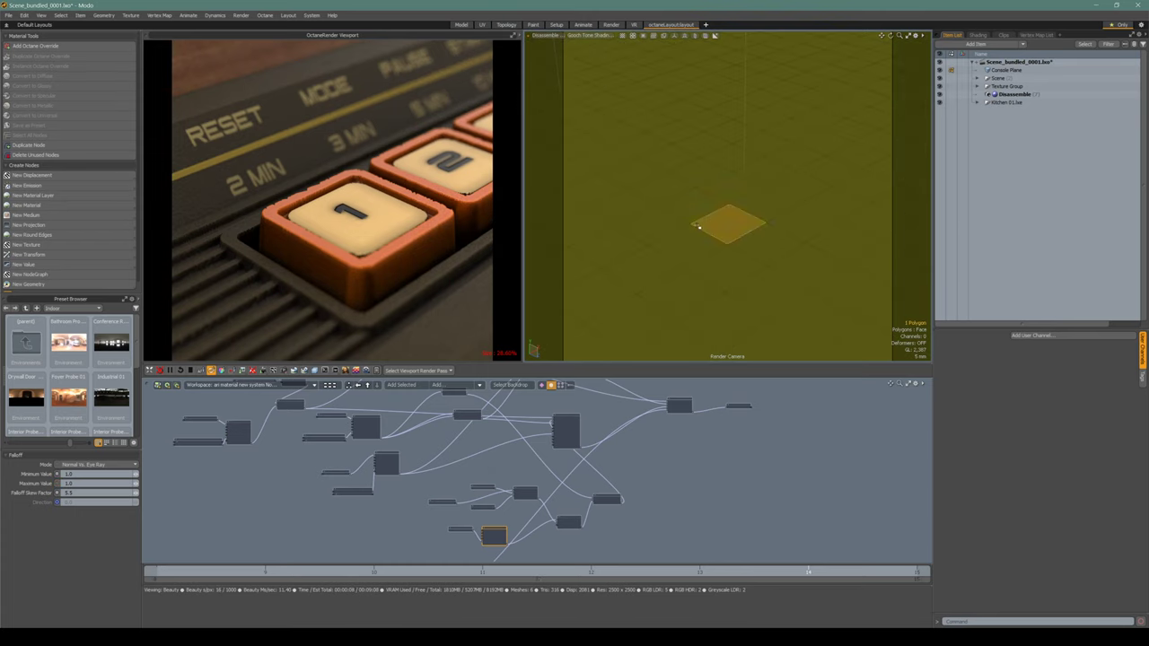
pyautogui.click(698, 228)
pyautogui.hotkey('shift', 'd')
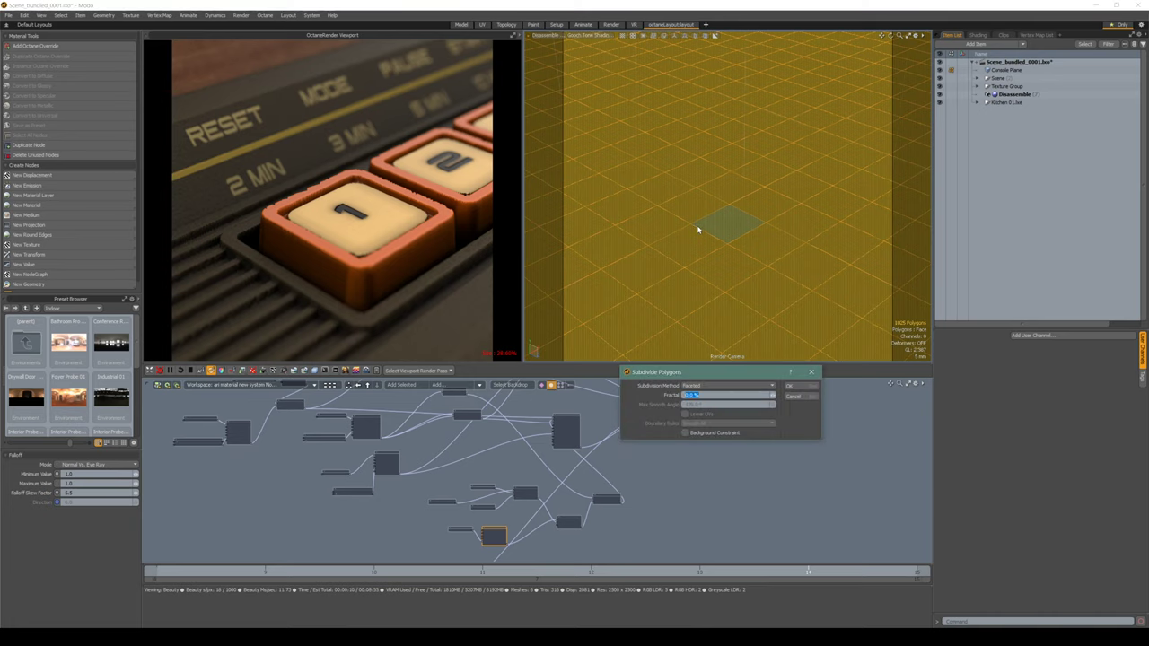
pyautogui.press('Return')
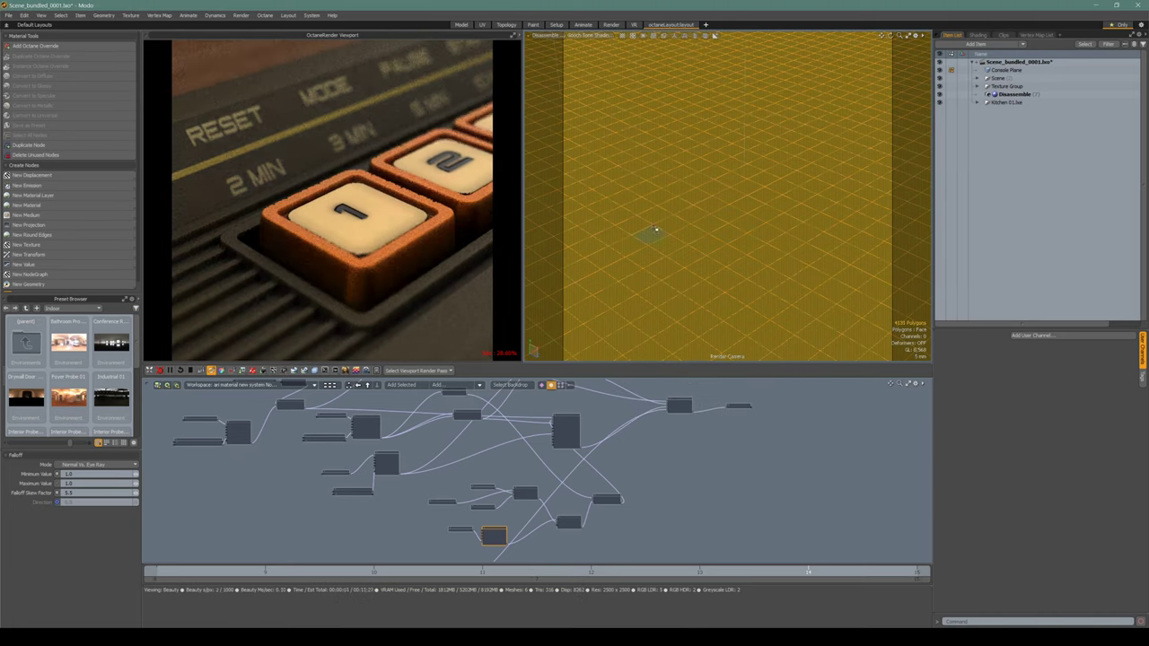
pyautogui.hotkey('shift', 'd')
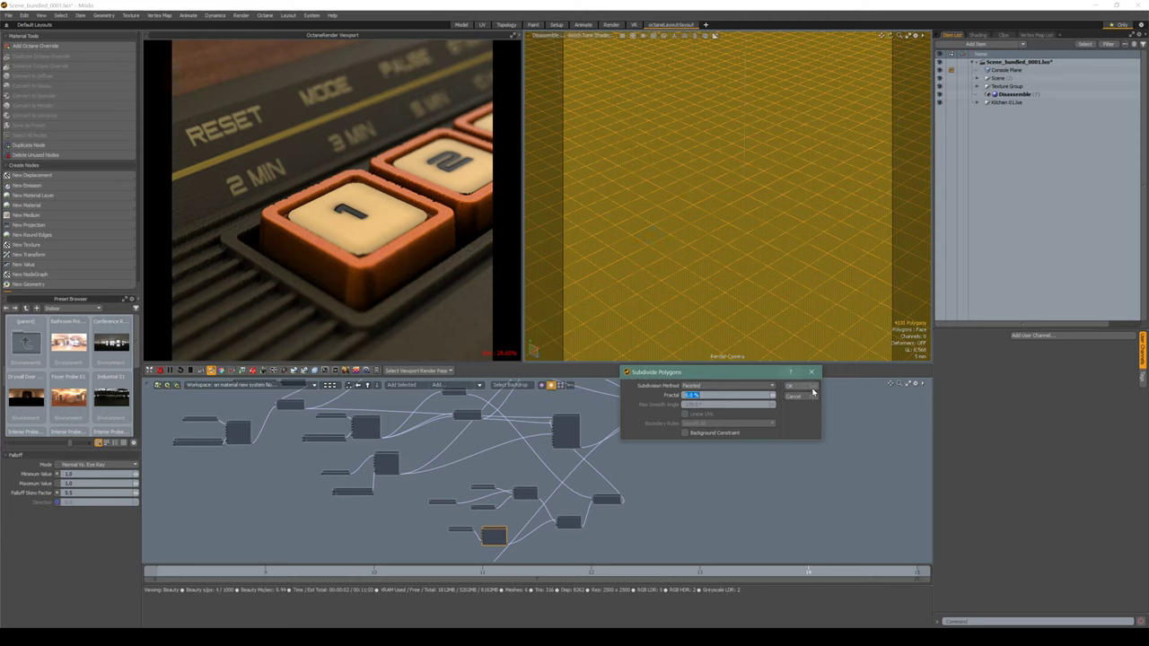
pyautogui.click(800, 396)
# Set the Filter Type of the console material's Texture Displacement node to Gaussian
pyautogui.scroll(3, 356, 489)
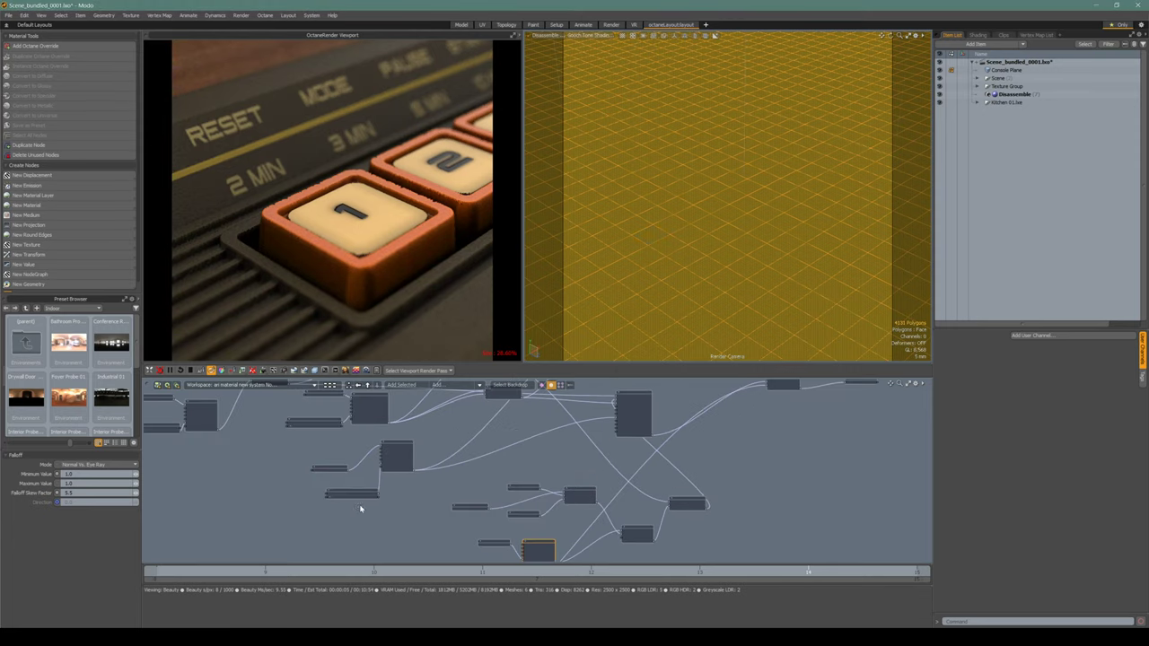
pyautogui.keyDown('alt'); pyautogui.moveTo(447, 557); pyautogui.dragTo(359, 482); pyautogui.keyUp('alt')
pyautogui.scroll(2, 359, 482)
pyautogui.keyDown('alt'); pyautogui.moveTo(261, 502); pyautogui.dragTo(464, 421); pyautogui.keyUp('alt')
pyautogui.scroll(1, 350, 502)
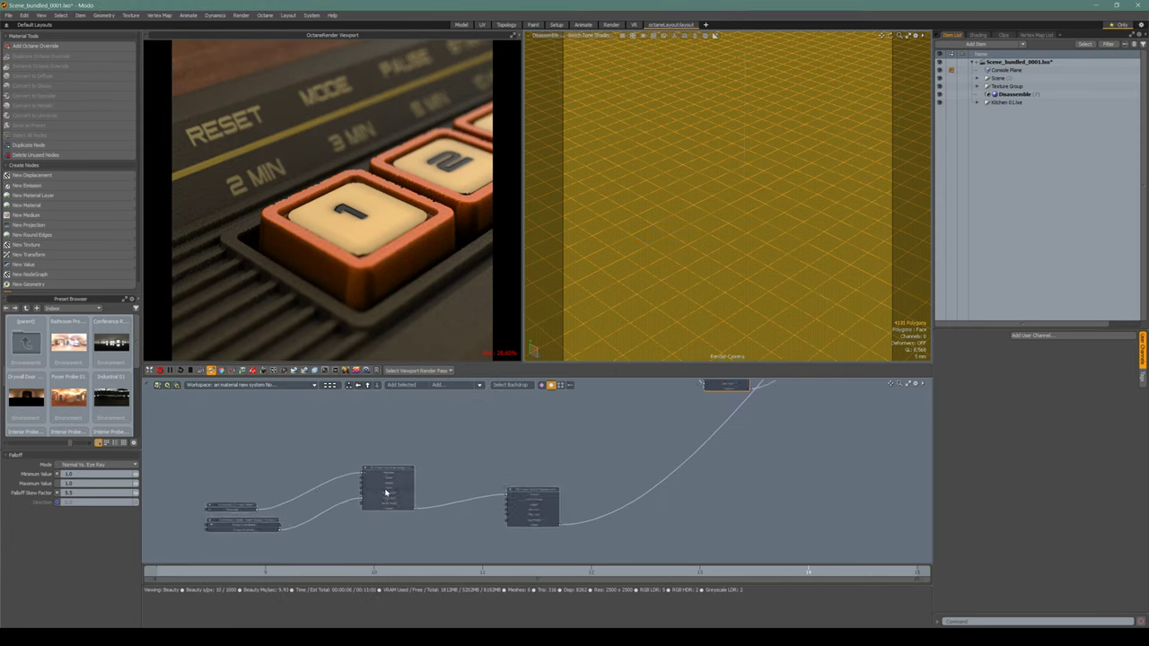
pyautogui.click(384, 487)
pyautogui.click(553, 495)
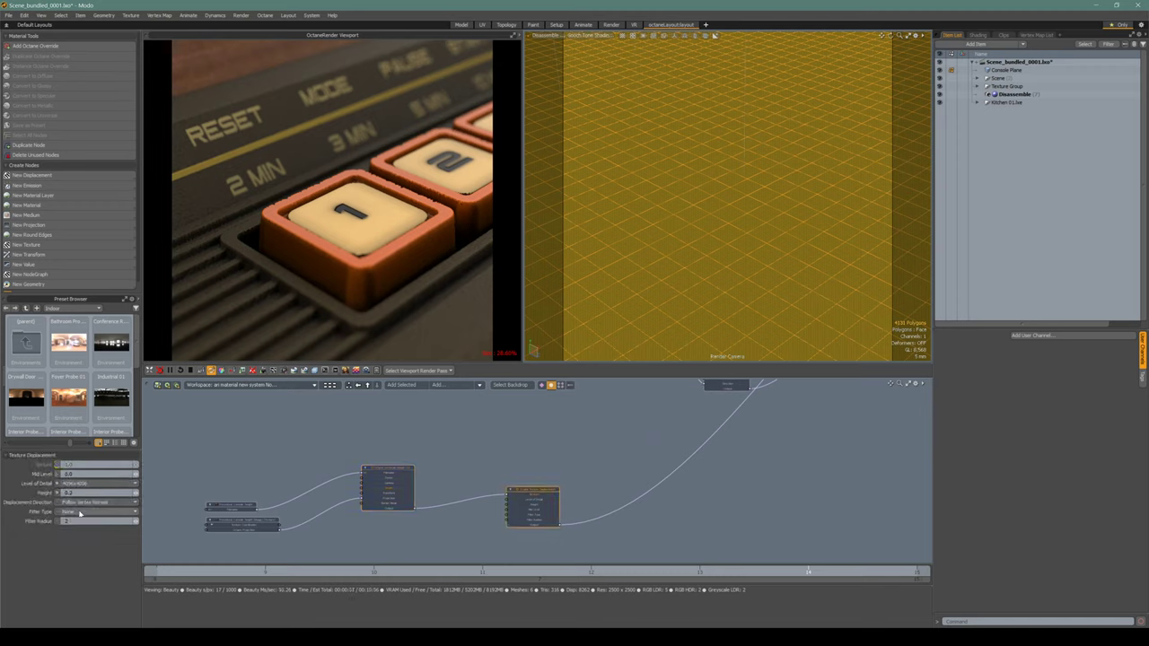
pyautogui.click(80, 513)
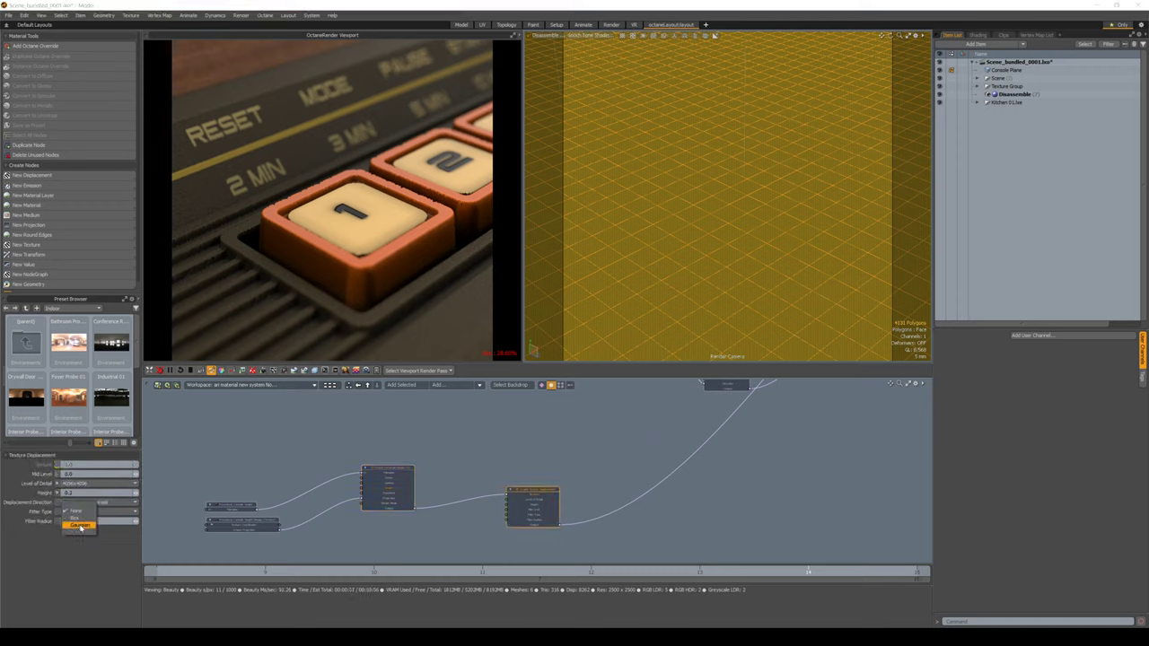
pyautogui.click(85, 519)
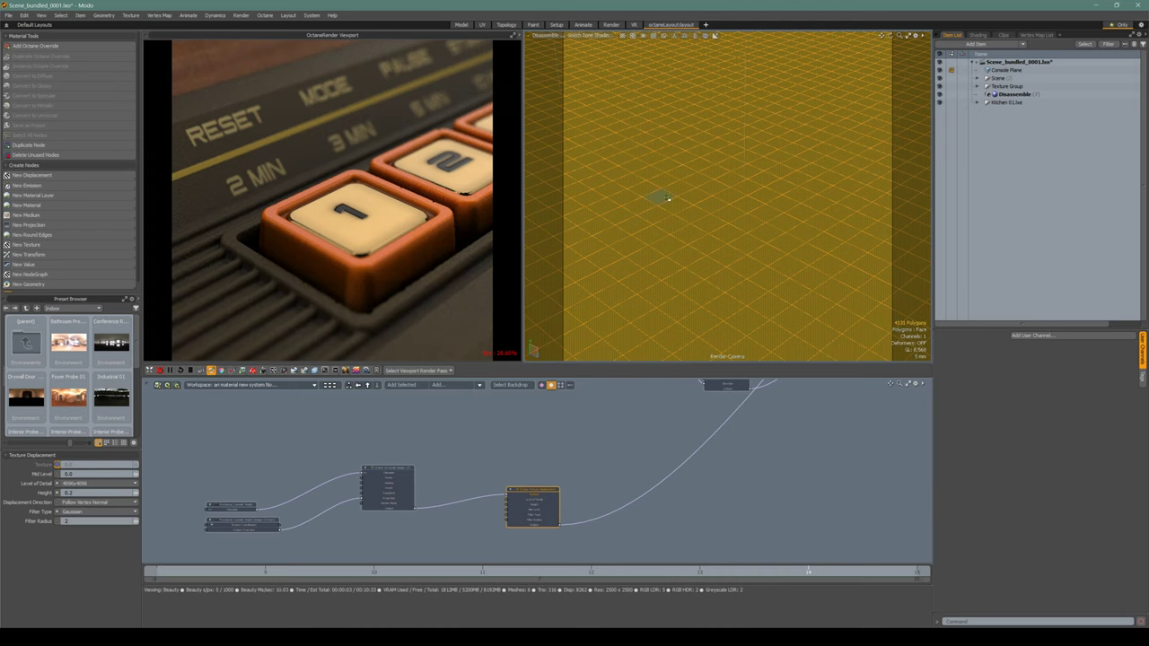
# Inspect the filtered displacement on the console's label, lettering and front panel from several camera angles in the Octane render
pyautogui.keyDown('alt'); pyautogui.moveTo(684, 178); pyautogui.dragTo(542, 190); pyautogui.keyUp('alt')
pyautogui.keyDown('alt'); pyautogui.moveTo(727, 183); pyautogui.dragTo(728, 236); pyautogui.keyUp('alt')
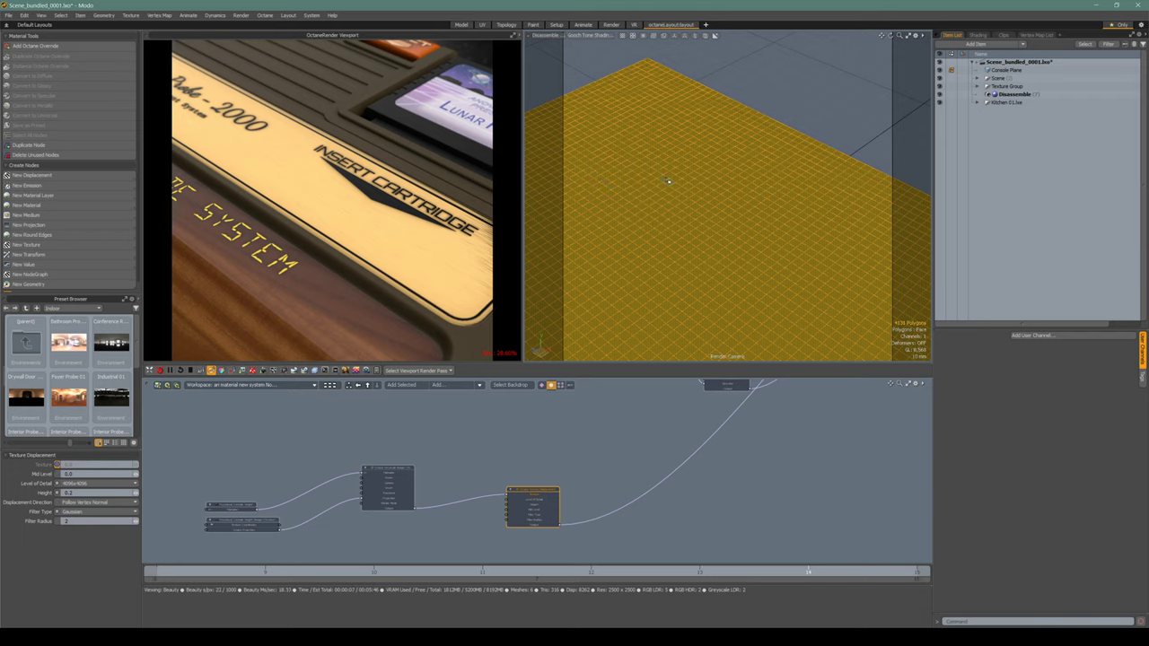
pyautogui.moveTo(706, 184); pyautogui.dragTo(792, 240, button='middle')
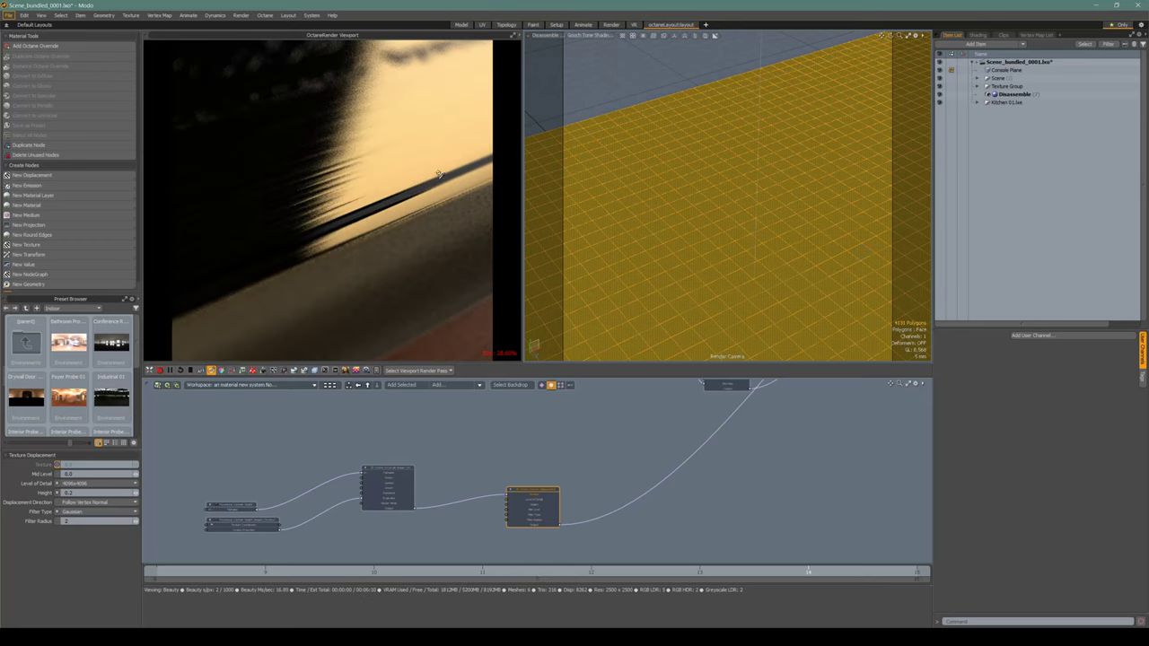
pyautogui.keyDown('alt'); pyautogui.keyDown('shift'); pyautogui.moveTo(744, 231); pyautogui.dragTo(736, 208); pyautogui.keyUp('shift'); pyautogui.keyUp('alt')
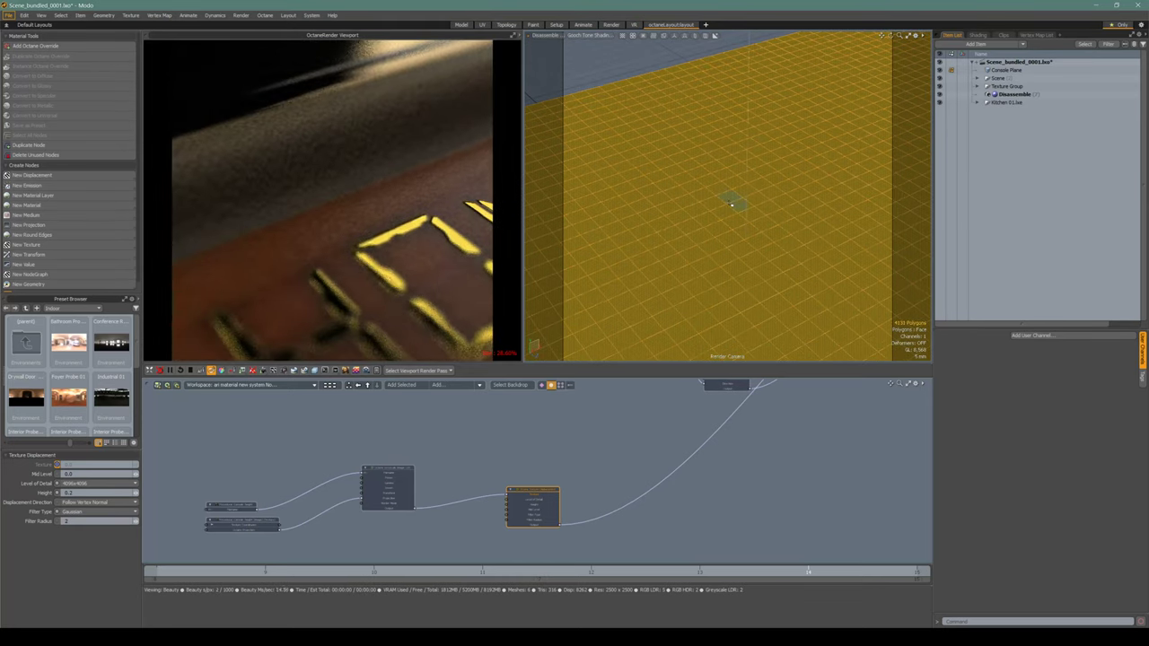
pyautogui.scroll(-8, 731, 206)
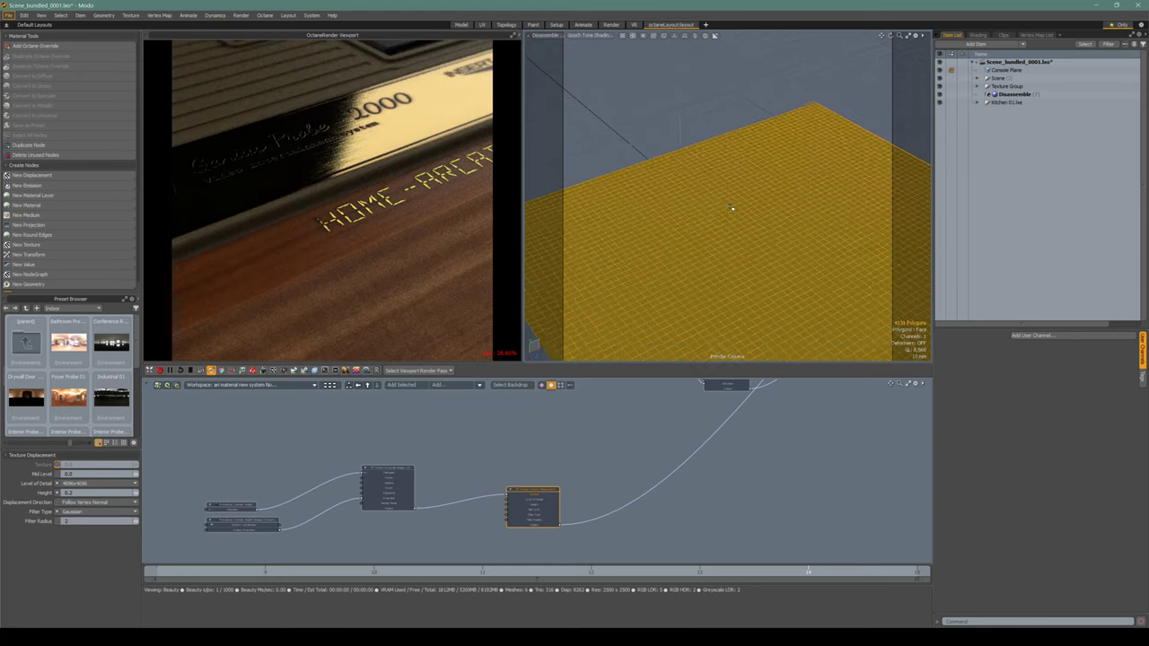
pyautogui.keyDown('alt'); pyautogui.moveTo(731, 208); pyautogui.dragTo(714, 231); pyautogui.keyUp('alt')
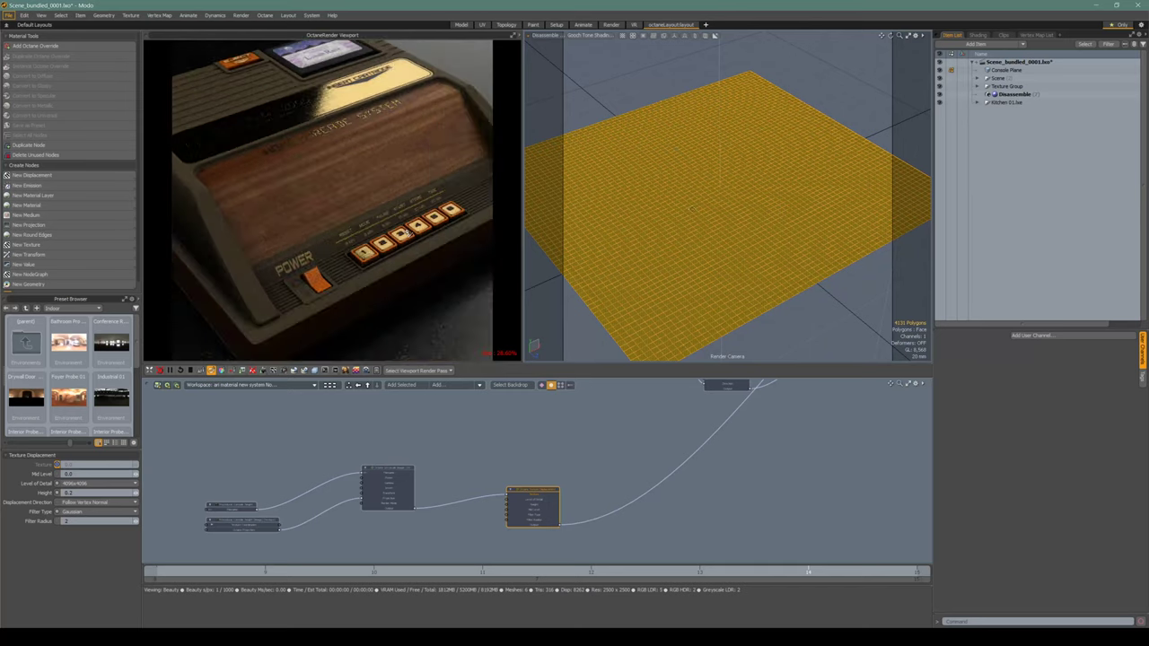
# Select the Octane Greyscale Image node that uses the Procedural_Console_roughness texture in the console material's graph
pyautogui.click(183, 480)
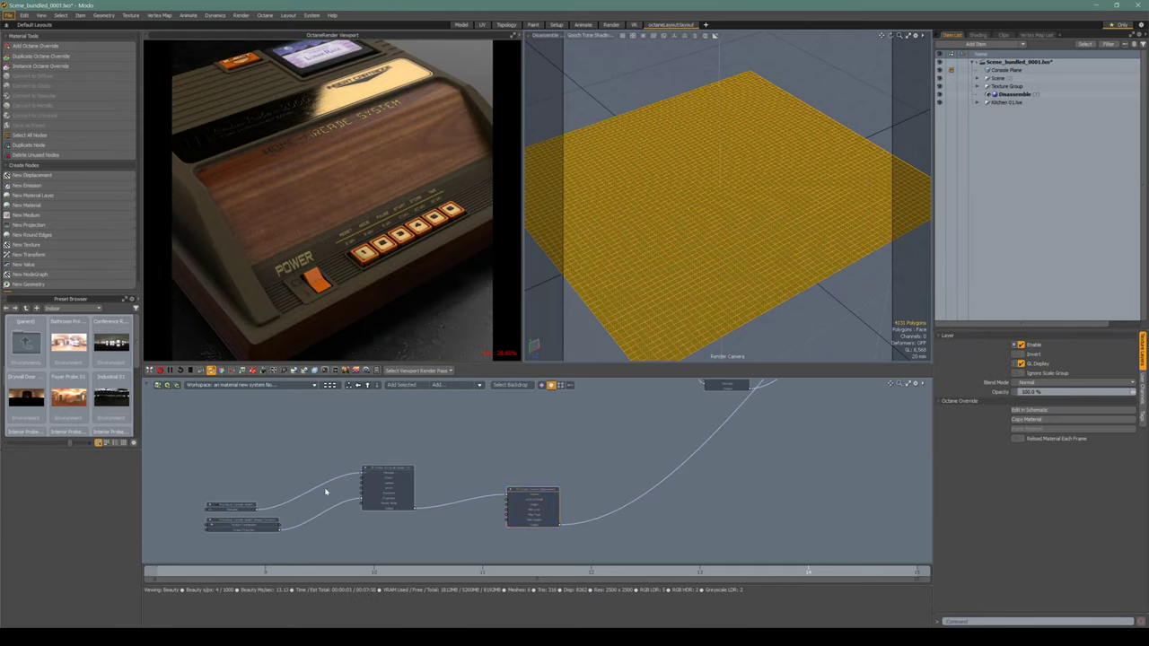
pyautogui.scroll(-5, 333, 451)
pyautogui.keyDown('alt'); pyautogui.moveTo(332, 442); pyautogui.dragTo(359, 600); pyautogui.keyUp('alt')
pyautogui.scroll(2, 362, 463)
pyautogui.click(362, 470)
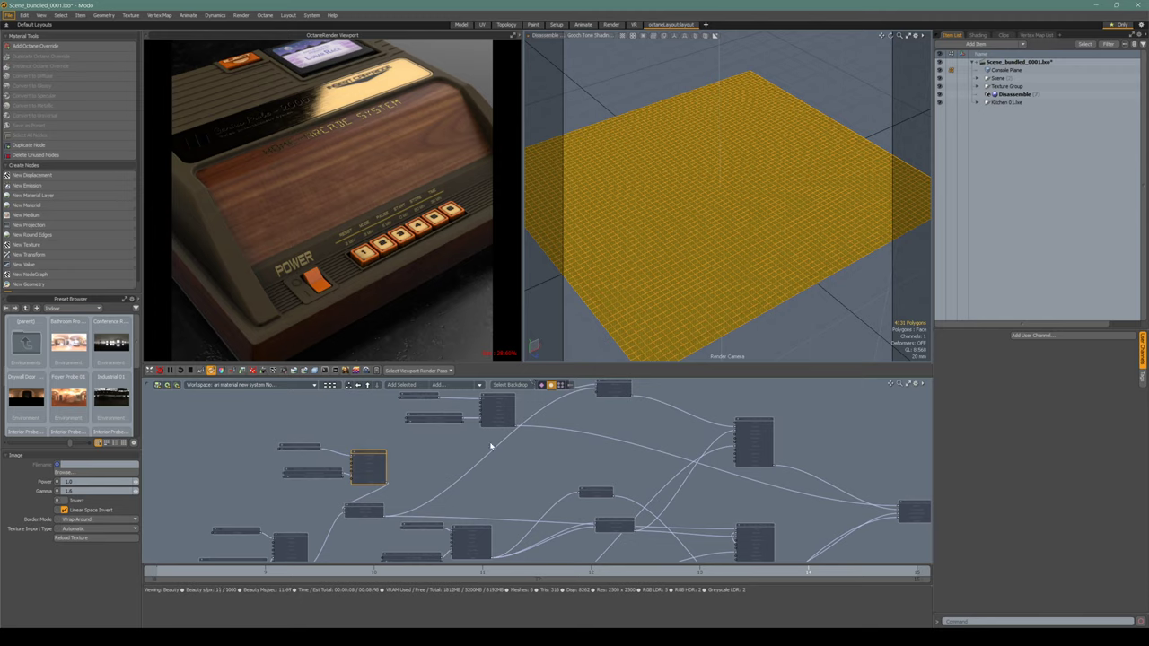
pyautogui.scroll(3, 407, 435)
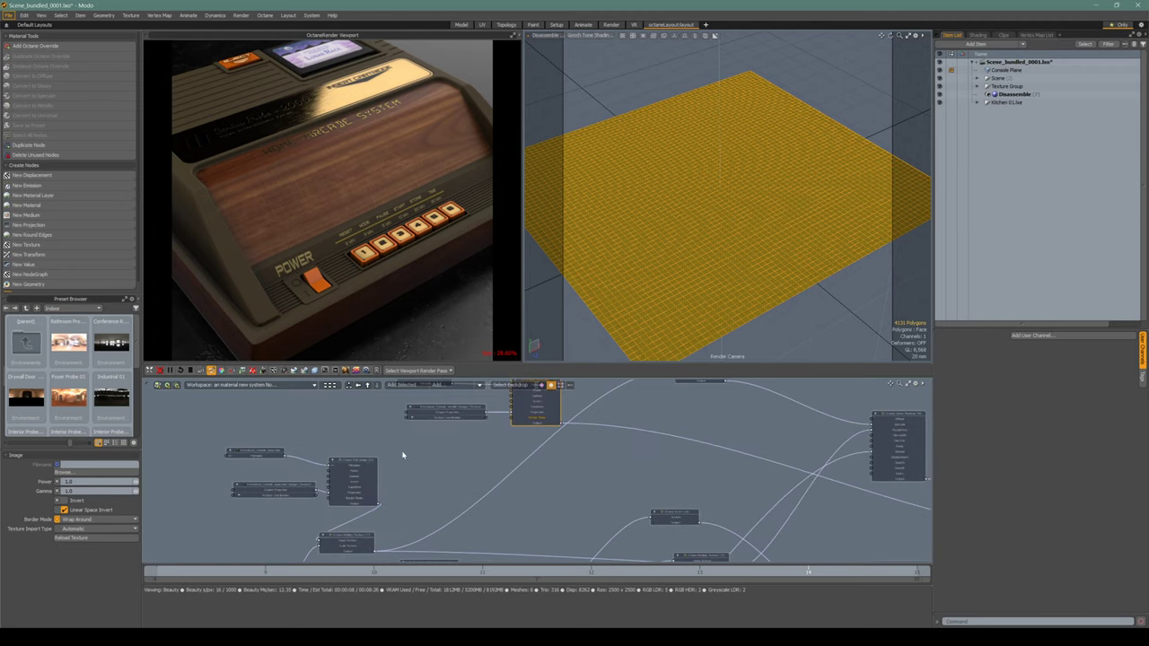
pyautogui.scroll(5, 249, 467)
pyautogui.keyDown('alt'); pyautogui.moveTo(385, 434); pyautogui.dragTo(128, 572); pyautogui.keyUp('alt')
pyautogui.keyDown('alt'); pyautogui.moveTo(512, 391); pyautogui.dragTo(487, 248); pyautogui.keyUp('alt')
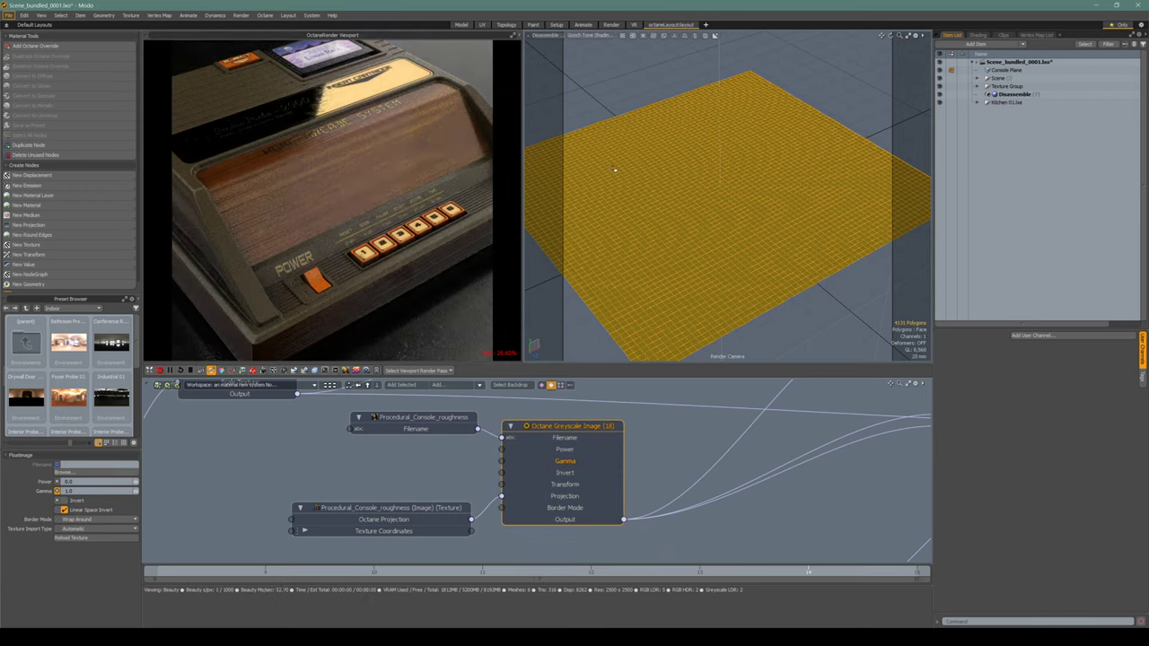
# Inspect the console's wooden front edge and its corners from low camera angles in the Octane render
pyautogui.keyDown('alt'); pyautogui.moveTo(618, 166); pyautogui.dragTo(774, 124); pyautogui.keyUp('alt')
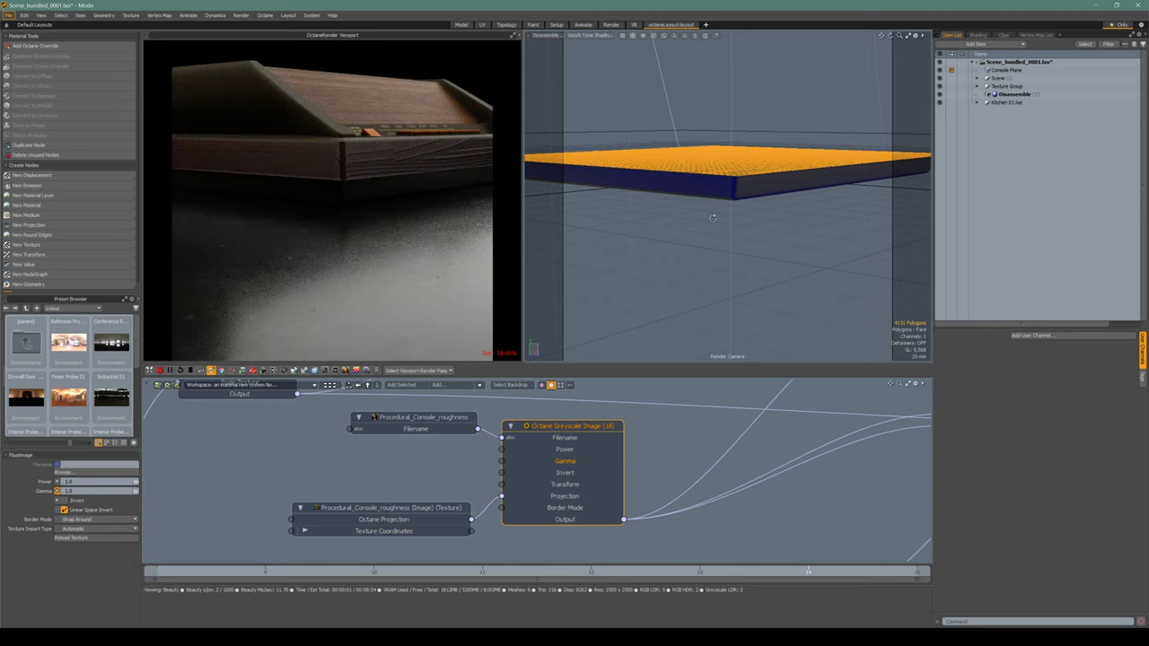
pyautogui.keyDown('alt'); pyautogui.moveTo(750, 174); pyautogui.dragTo(727, 204); pyautogui.keyUp('alt')
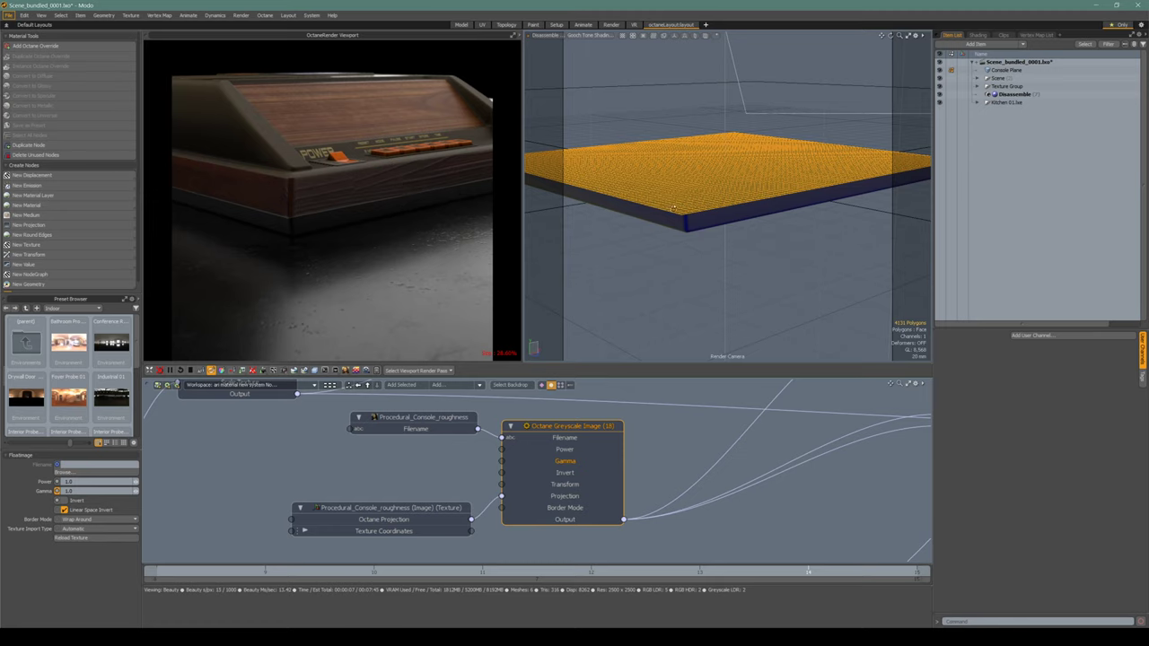
pyautogui.keyDown('alt'); pyautogui.moveTo(705, 209); pyautogui.dragTo(644, 182); pyautogui.keyUp('alt')
pyautogui.keyDown('alt'); pyautogui.moveTo(730, 134); pyautogui.dragTo(726, 150); pyautogui.keyUp('alt')
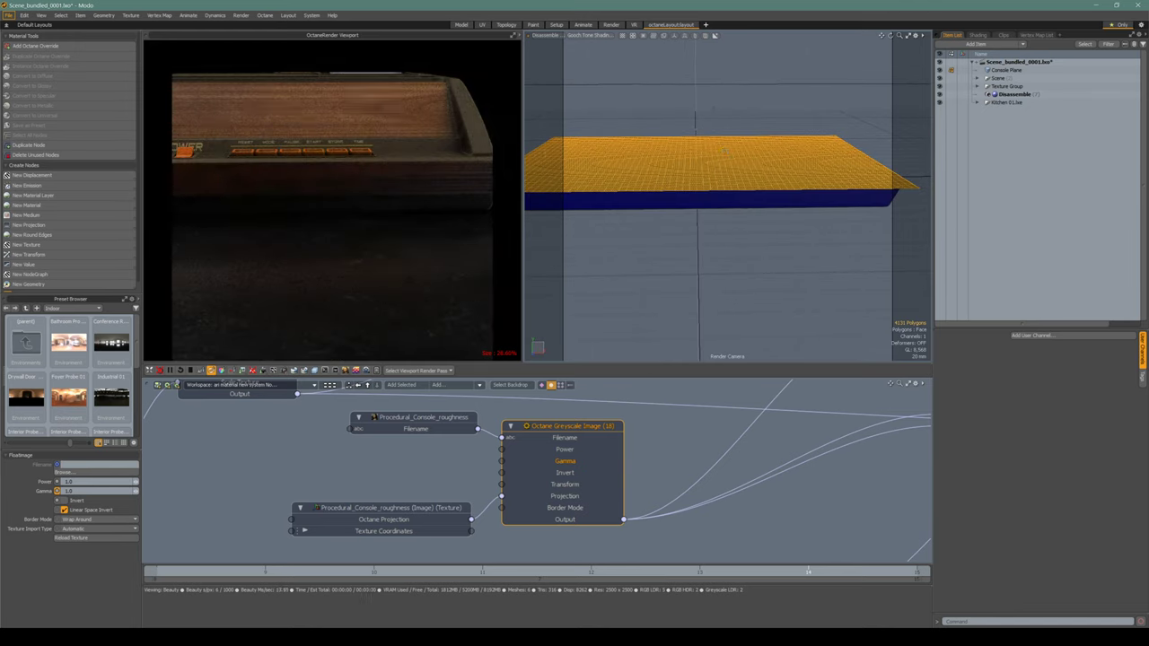
# Search the installed programs for Substance Designer and launch it
pyautogui.press('super')
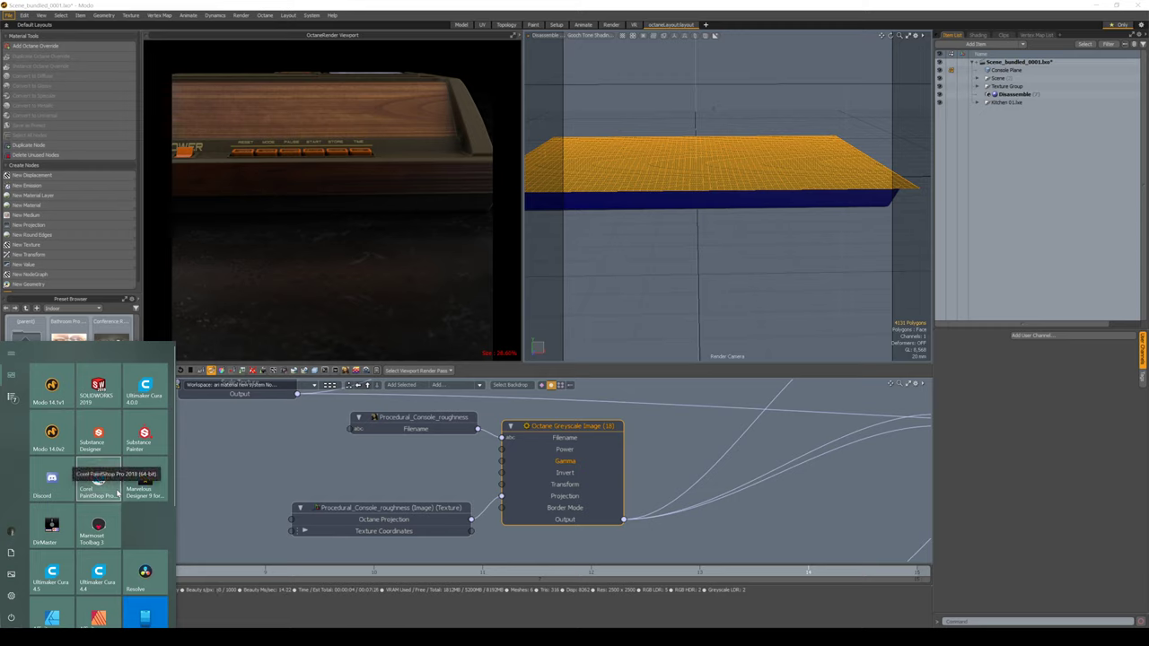
pyautogui.write('subs')
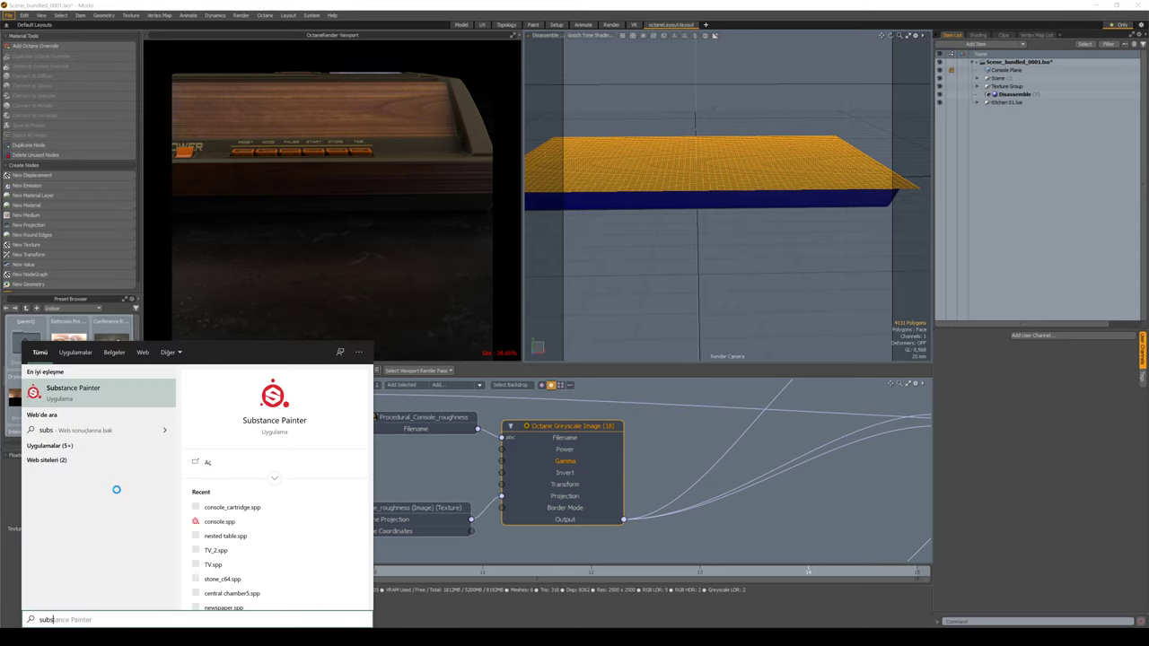
pyautogui.press('BackSpace')
pyautogui.press('BackSpace')
pyautogui.press('BackSpace')
pyautogui.press('BackSpace')
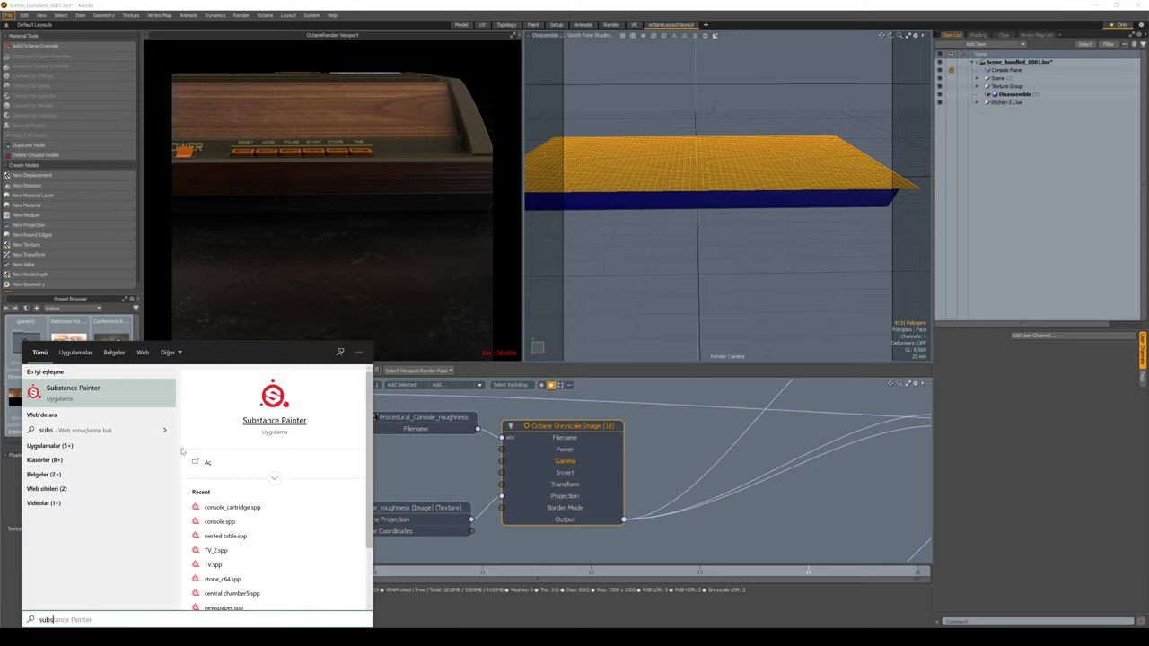
pyautogui.press('BackSpace')
pyautogui.write('designer')
pyautogui.press('Return')
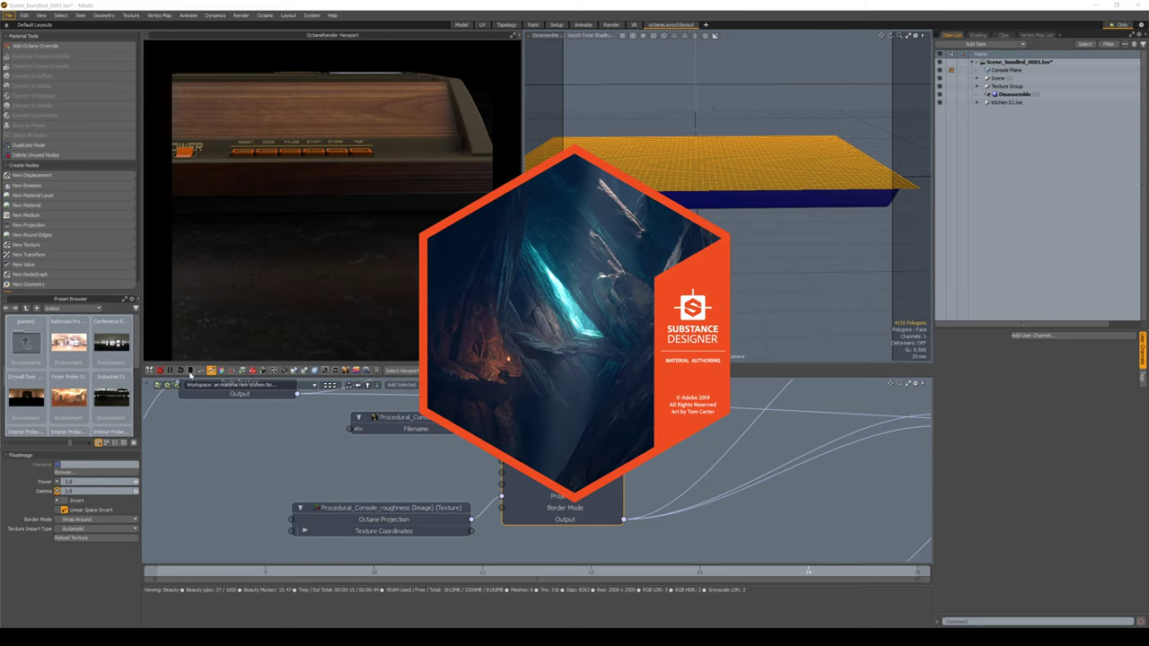
# Switch to Marmoset Toolbag and open the recent scene Console Set - new one recording.tbscene
pyautogui.click(190, 371)
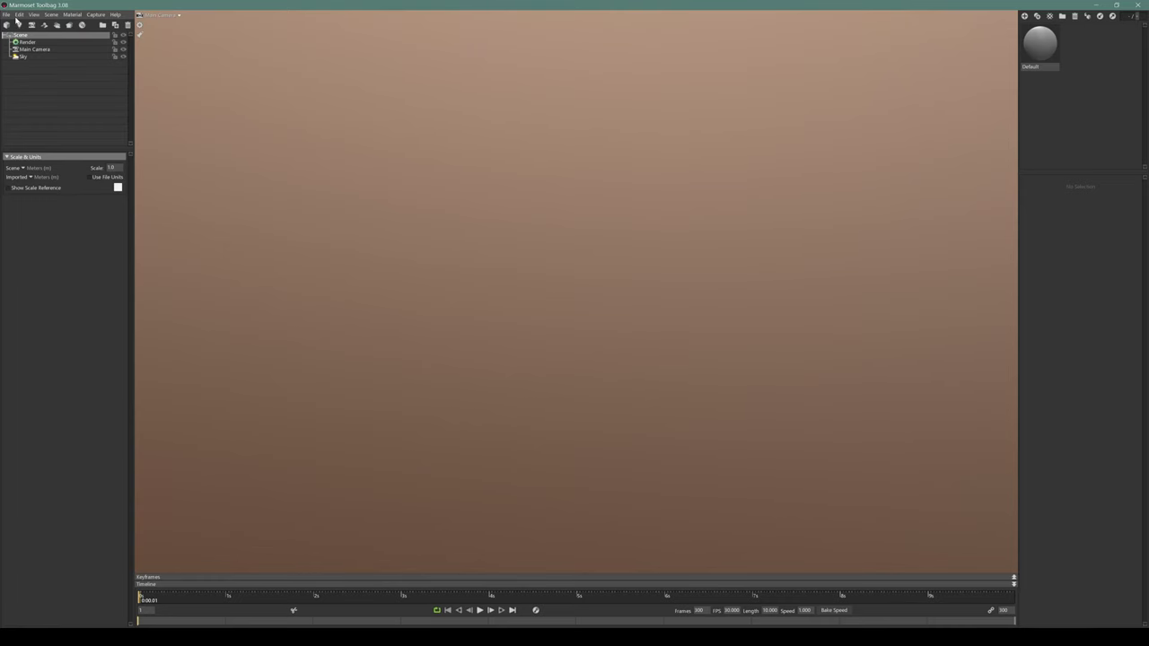
pyautogui.click(6, 14)
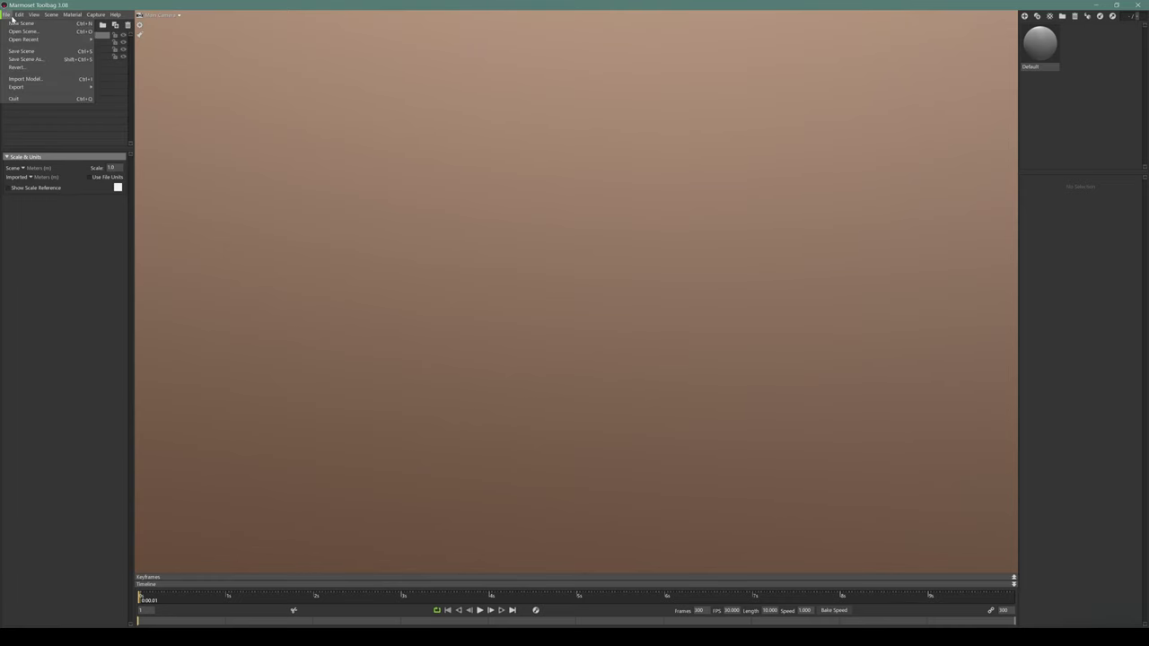
pyautogui.moveTo(53, 40)
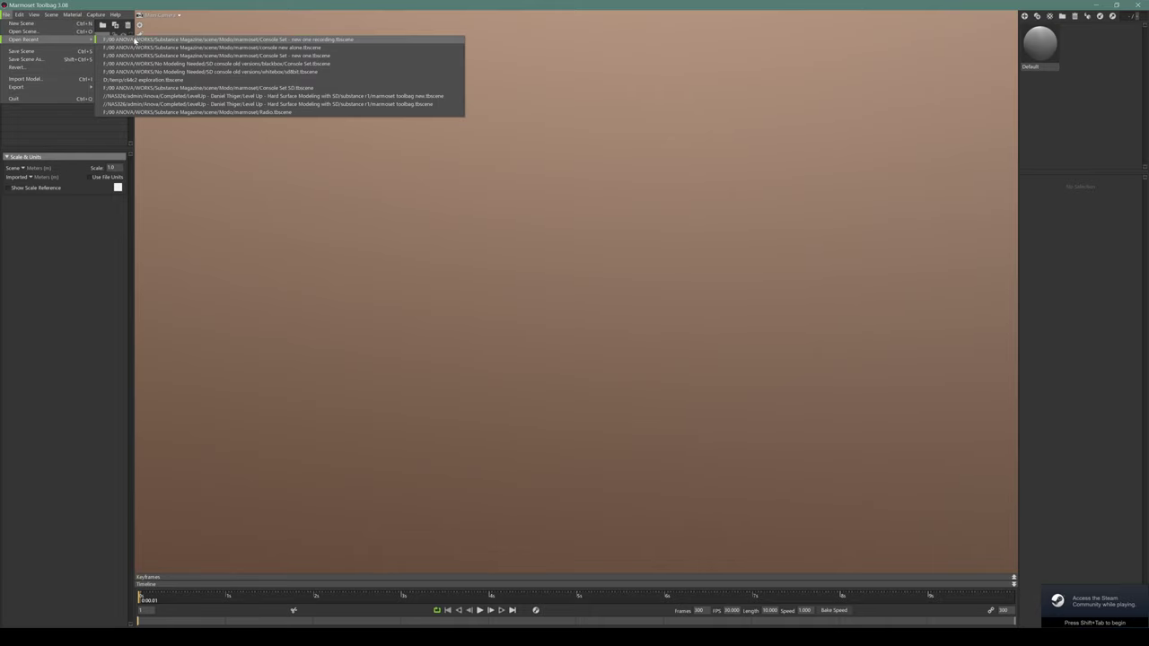
pyautogui.click(135, 39)
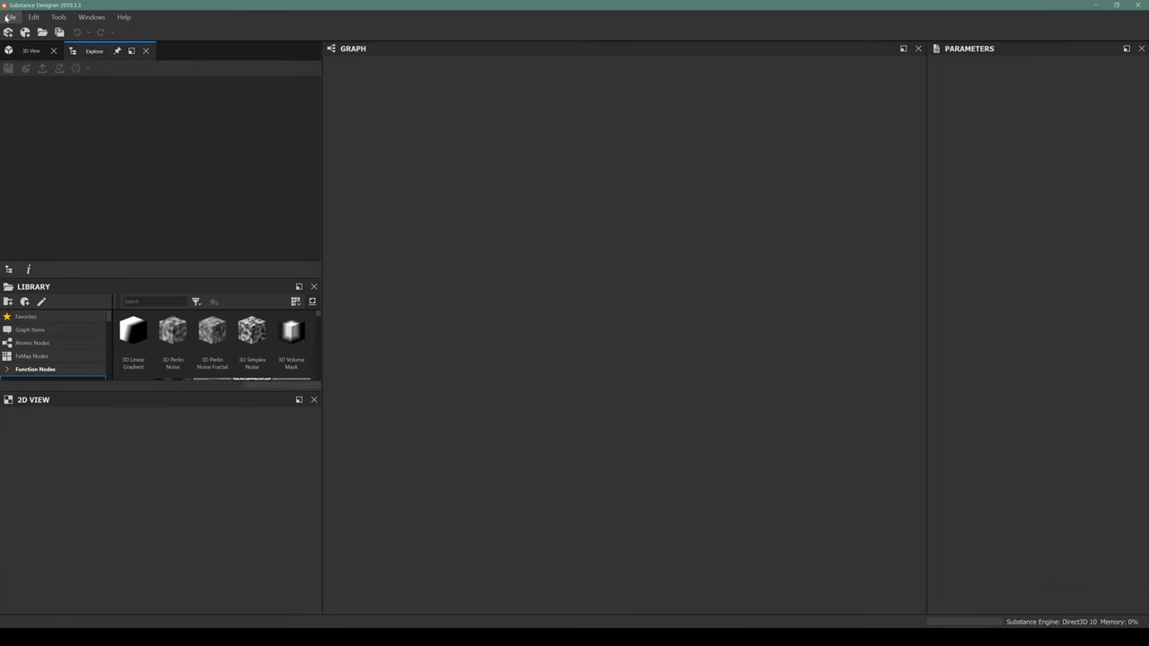
# Switch to Substance Designer and open the recent package console new.sbs
pyautogui.click(9, 17)
pyautogui.moveTo(62, 75)
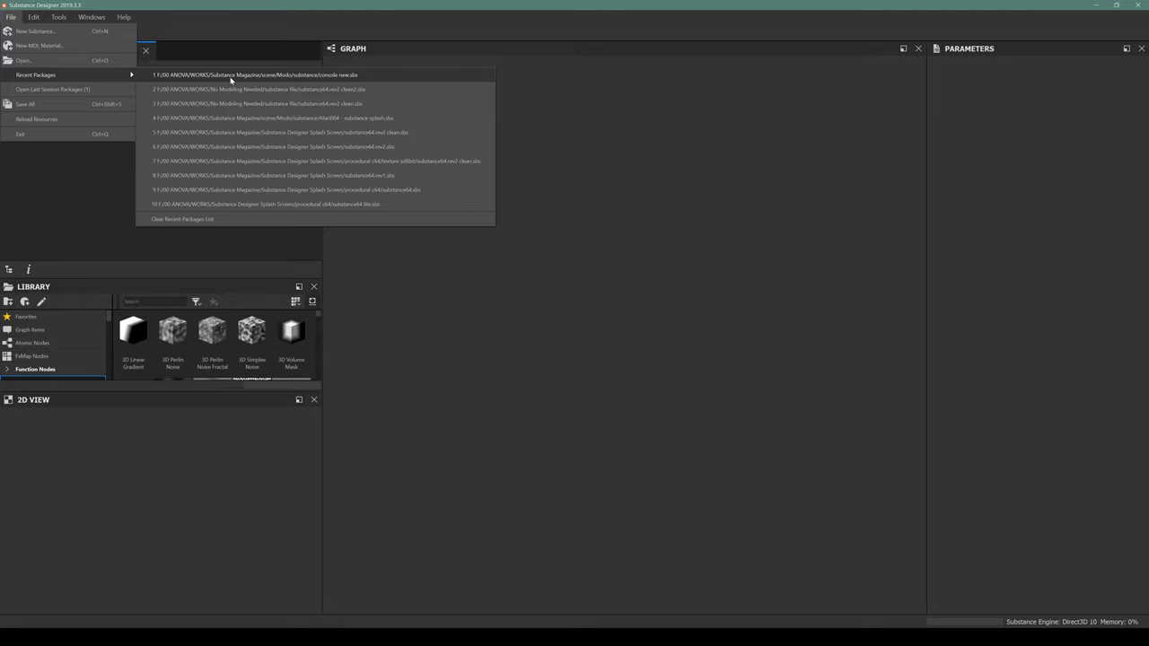
pyautogui.click(231, 75)
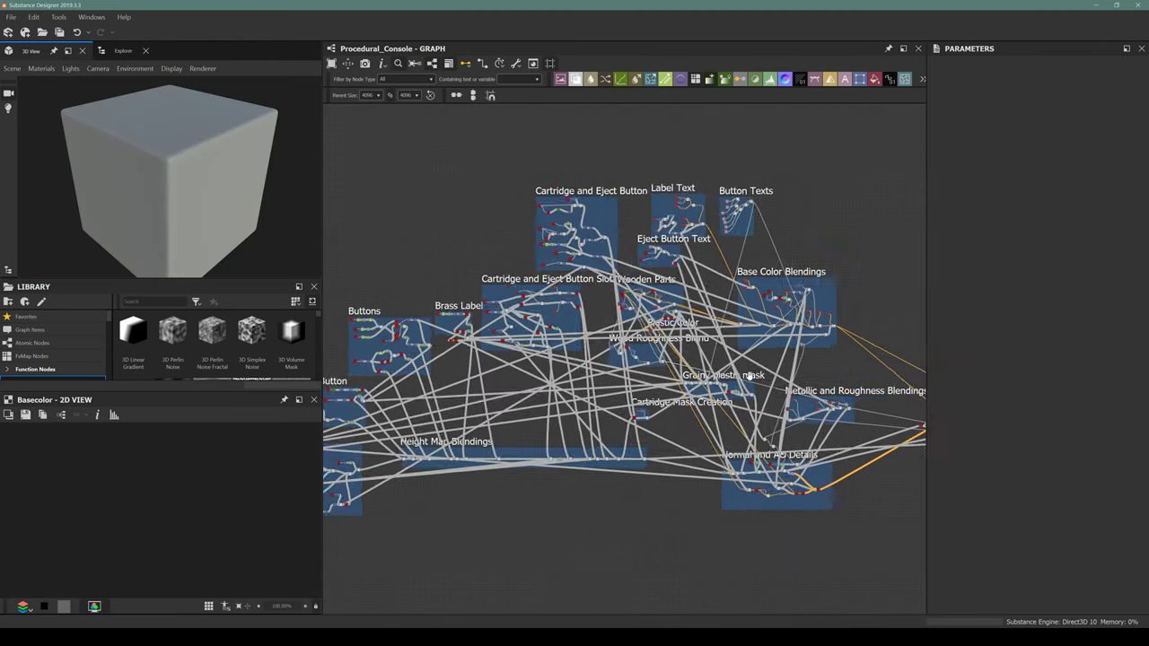
# Set the Procedural_Console graph's parent size to 2048
pyautogui.scroll(2, 752, 374)
pyautogui.click(368, 95)
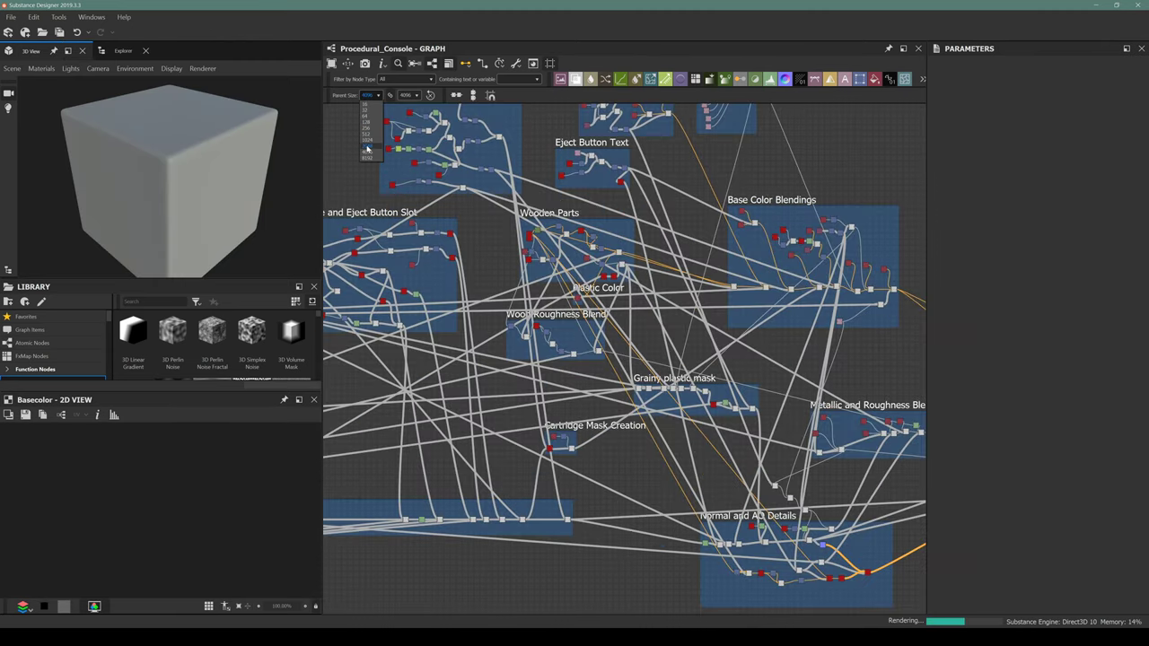
pyautogui.click(367, 149)
pyautogui.moveTo(711, 345); pyautogui.dragTo(528, 342, button='middle')
pyautogui.moveTo(620, 378); pyautogui.dragTo(629, 433, button='middle')
pyautogui.scroll(3, 631, 387)
pyautogui.moveTo(583, 311); pyautogui.dragTo(631, 410, button='middle')
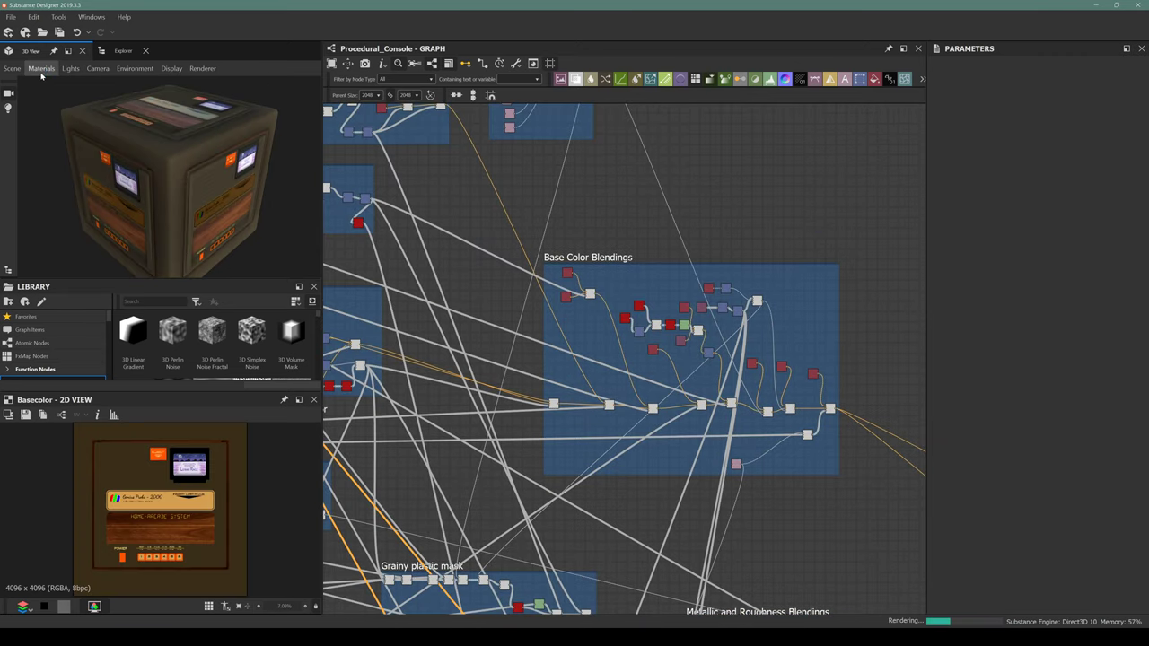
# Open the 3D preview's Default material properties and set the height Scale to 20
pyautogui.click(13, 68)
pyautogui.moveTo(41, 69)
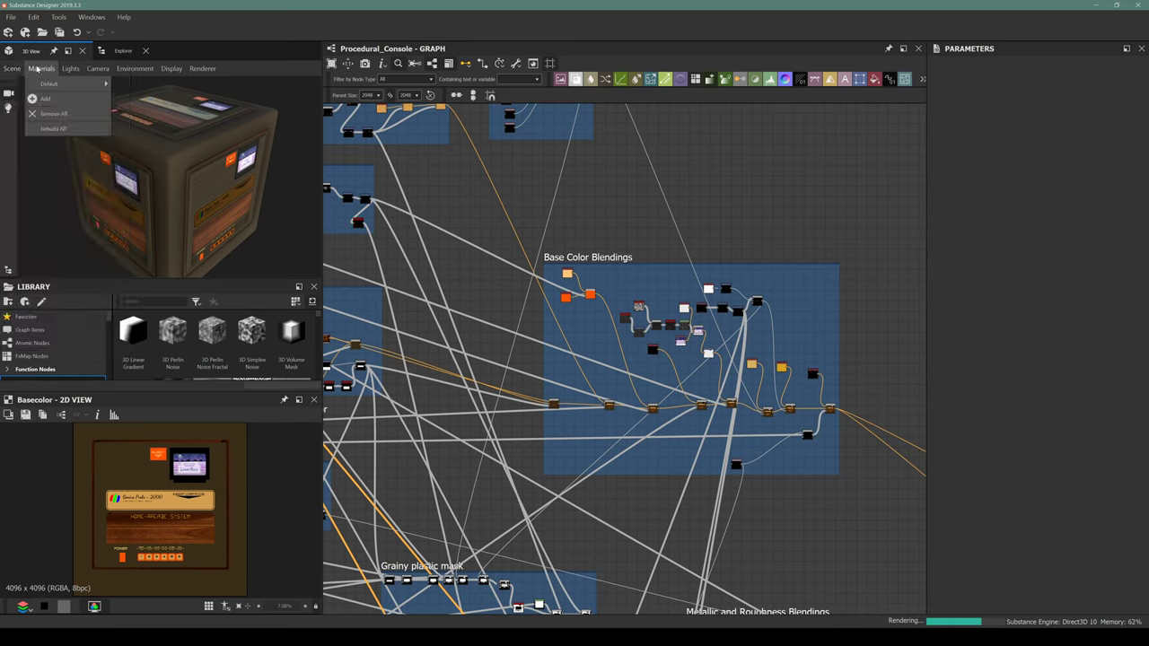
pyautogui.moveTo(72, 83)
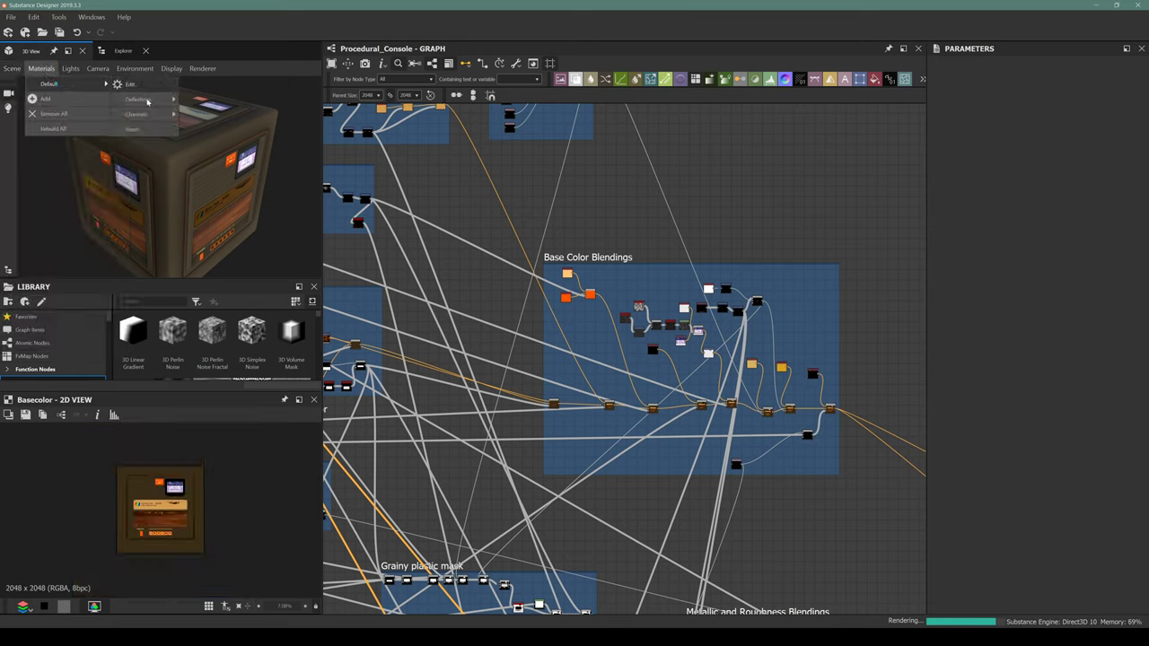
pyautogui.moveTo(147, 101)
pyautogui.moveTo(251, 142)
pyautogui.click(344, 157)
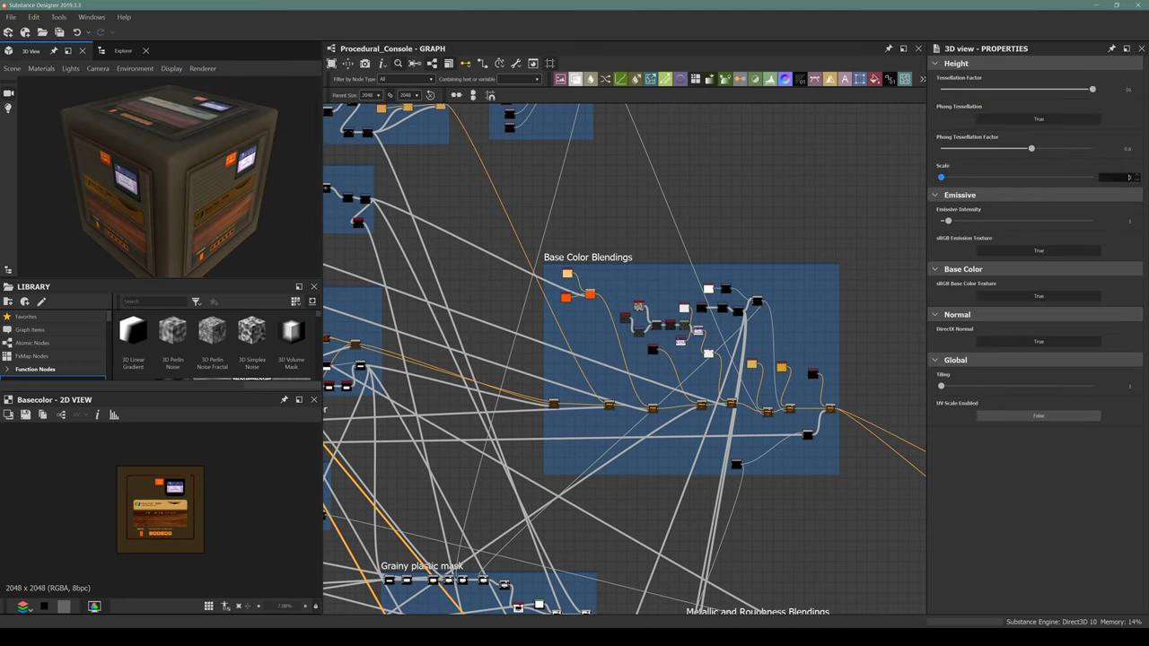
pyautogui.press('Return')
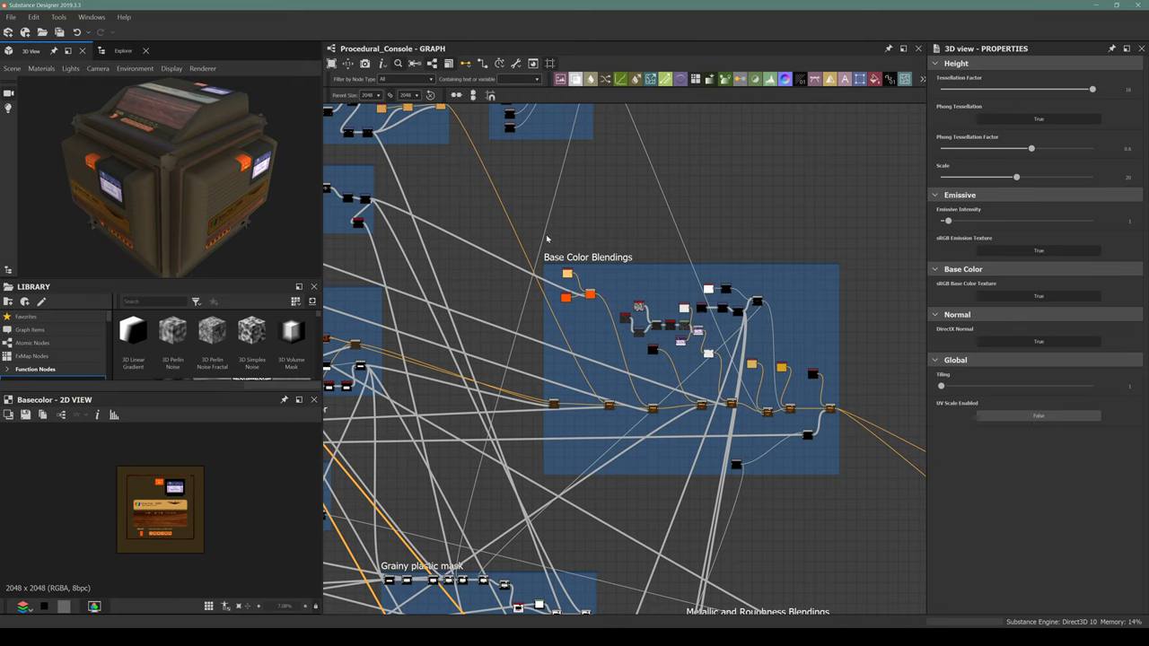
# Change the 3D preview mesh to the high-resolution plane and view the console's front corner up close
pyautogui.click(11, 68)
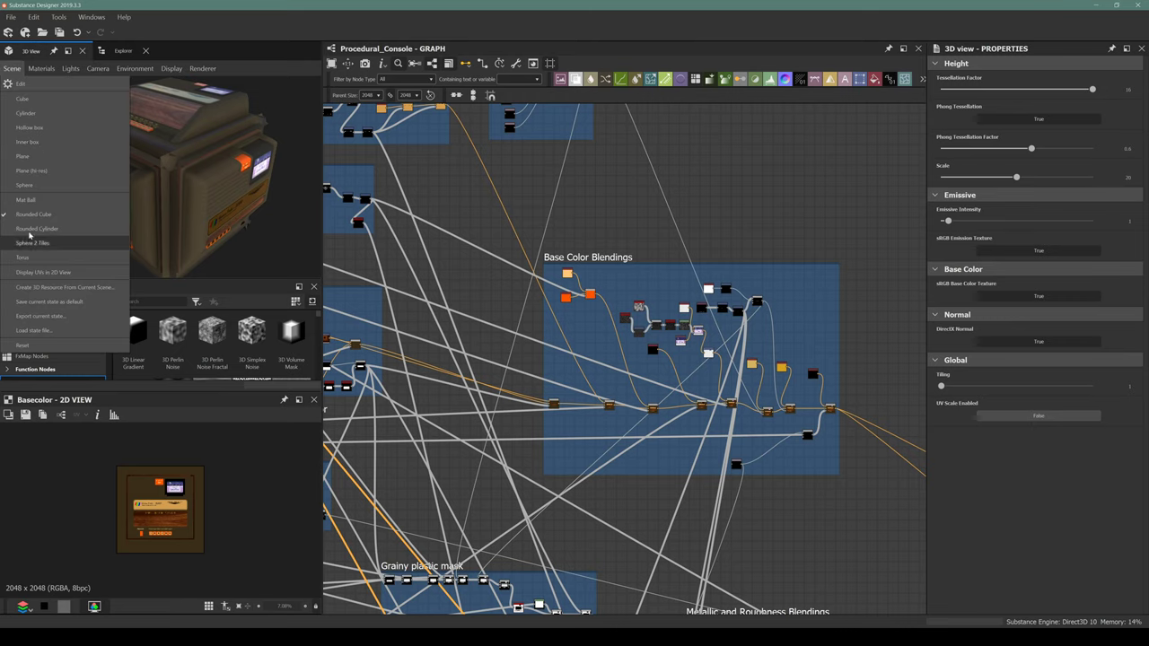
pyautogui.click(36, 171)
pyautogui.moveTo(101, 175); pyautogui.dragTo(264, 157)
pyautogui.scroll(3, 164, 198)
pyautogui.scroll(3, 164, 198)
pyautogui.moveTo(164, 198); pyautogui.dragTo(164, 173)
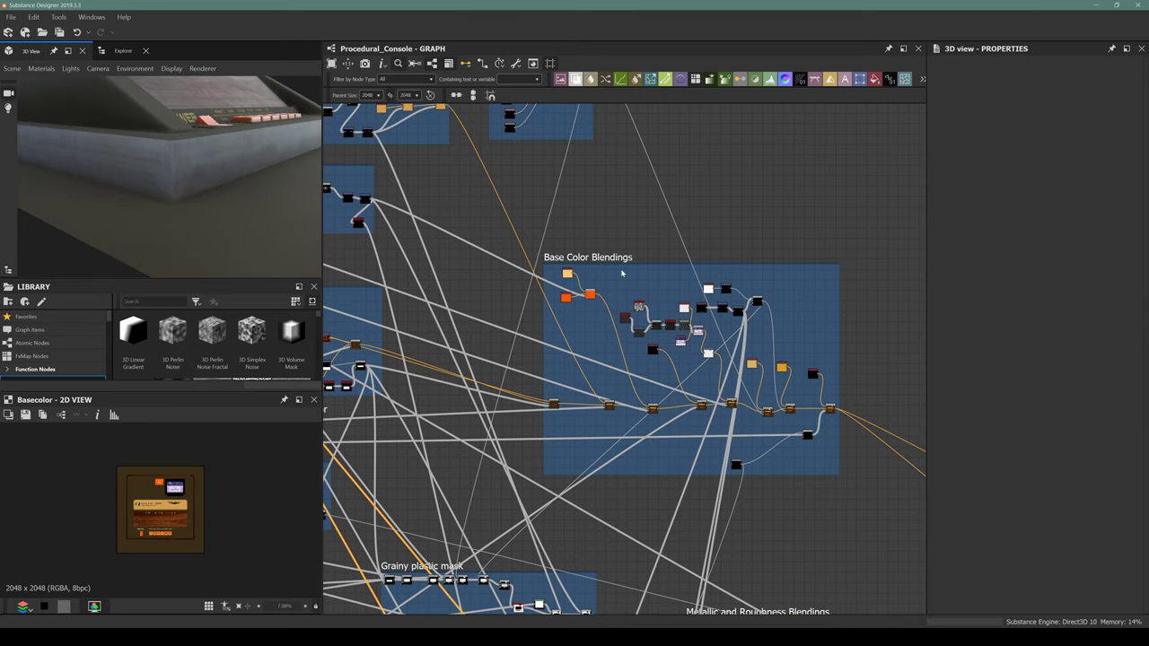
# Preview the last Blend node of the Base Color Blendings frame in 2D, close up on the wooden trim's corner
pyautogui.scroll(-3, 633, 275)
pyautogui.scroll(-1, 708, 327)
pyautogui.moveTo(862, 484); pyautogui.dragTo(631, 361, button='middle')
pyautogui.scroll(1, 631, 360)
pyautogui.scroll(4, 631, 359)
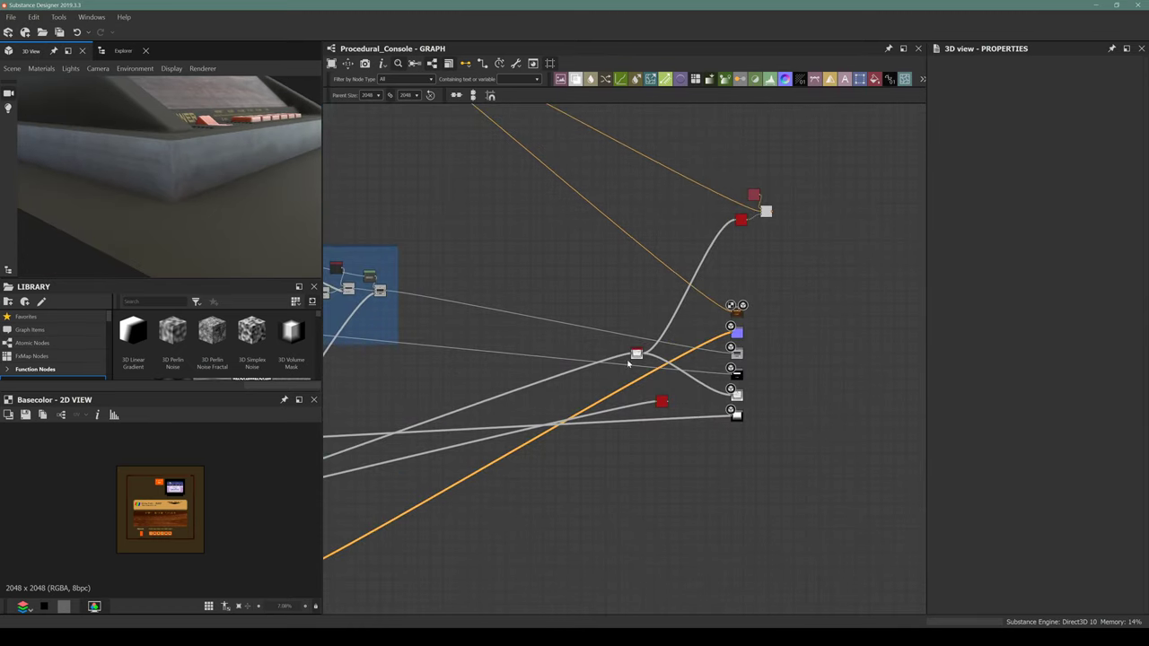
pyautogui.moveTo(620, 229); pyautogui.dragTo(675, 359, button='middle')
pyautogui.scroll(-3, 616, 333)
pyautogui.moveTo(508, 292); pyautogui.dragTo(622, 353, button='middle')
pyautogui.scroll(7, 599, 274)
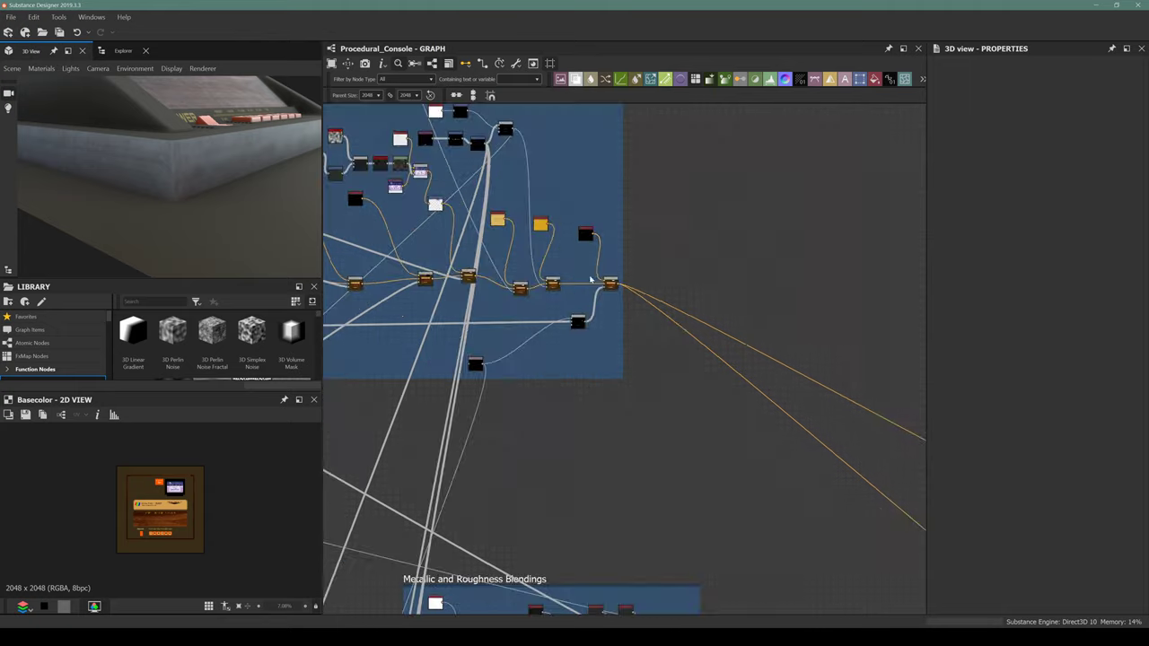
pyautogui.doubleClick(621, 293)
pyautogui.scroll(5, 199, 554)
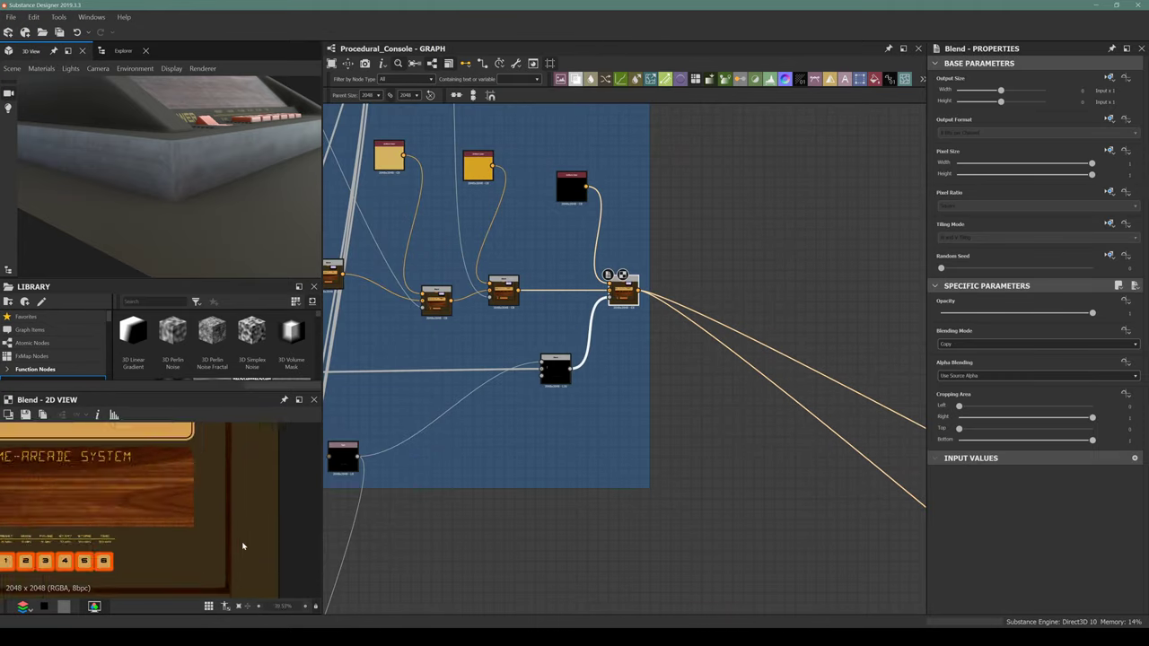
pyautogui.scroll(5, 199, 554)
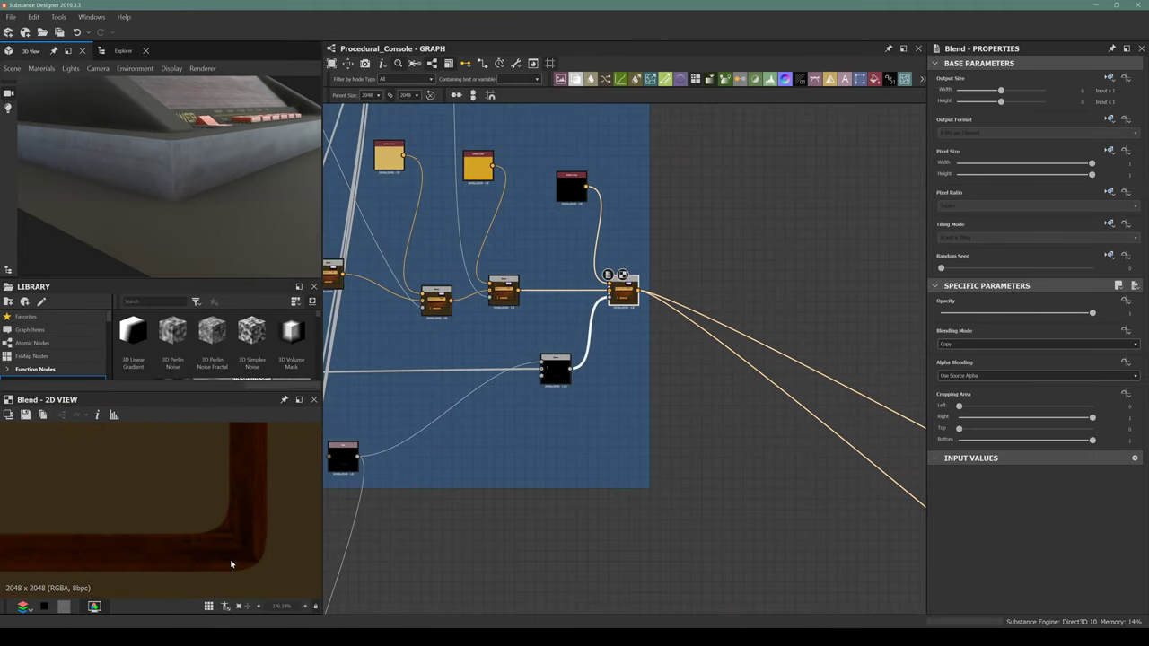
# Examine the wood grain joints at the other corners of the console's wooden trim in the 2D preview
pyautogui.scroll(-4, 231, 563)
pyautogui.moveTo(477, 379); pyautogui.dragTo(746, 451, button='middle')
pyautogui.moveTo(380, 287); pyautogui.dragTo(802, 455, button='middle')
pyautogui.moveTo(656, 459); pyautogui.dragTo(757, 542, button='middle')
pyautogui.moveTo(769, 391); pyautogui.dragTo(599, 371, button='middle')
pyautogui.scroll(-10, 125, 503)
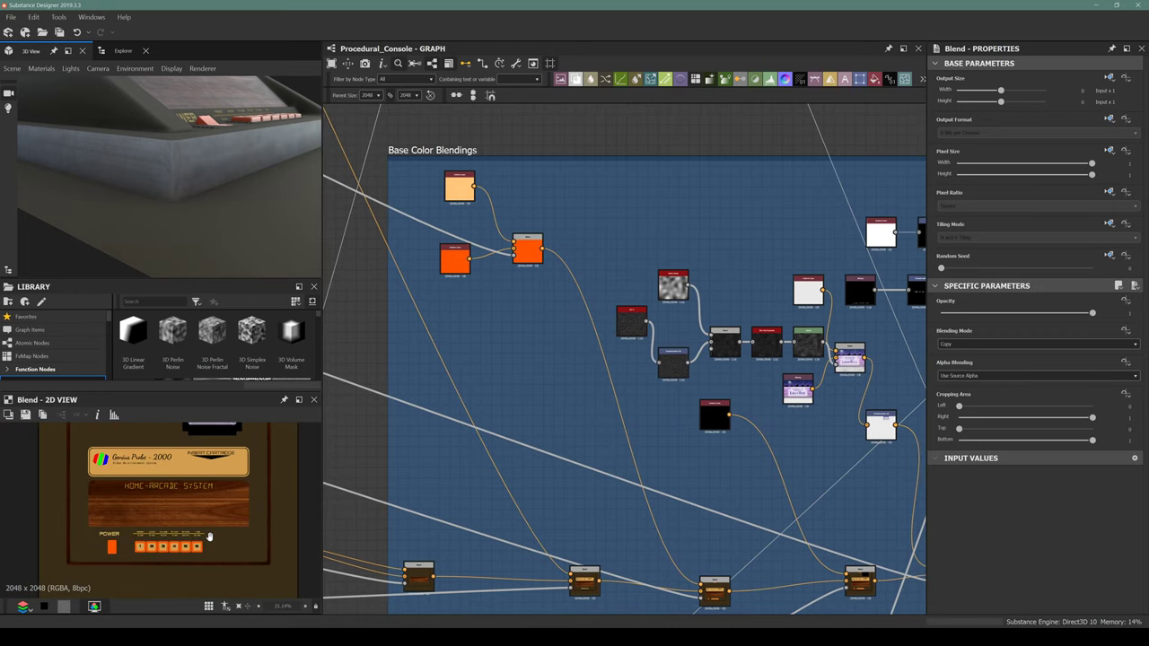
pyautogui.moveTo(177, 578); pyautogui.dragTo(162, 615, button='middle')
pyautogui.scroll(12, 176, 576)
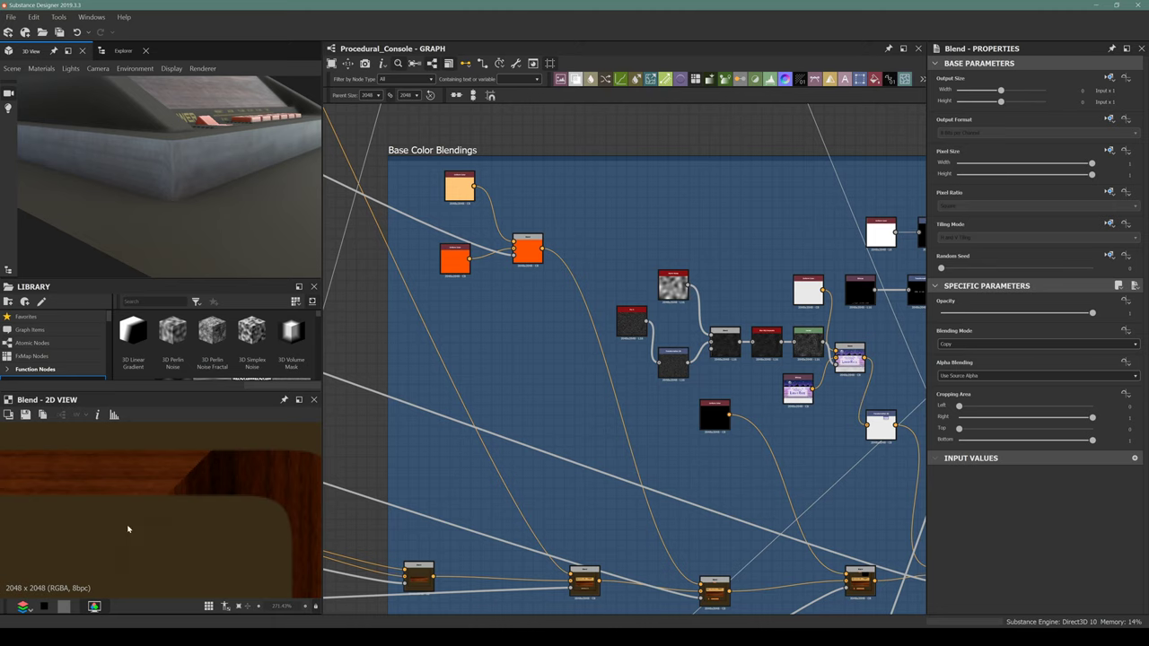
# Select the Transformation 2D node fed by the mitred wood Blend in the Wooden Parts frame
pyautogui.scroll(-4, 716, 389)
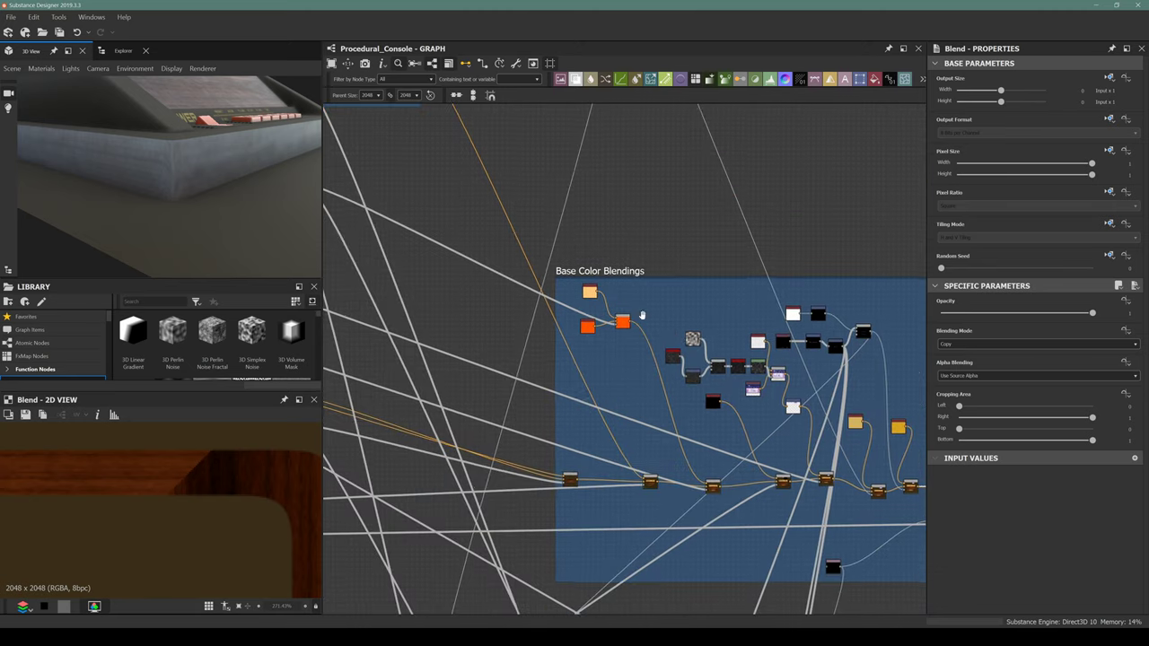
pyautogui.scroll(-6, 679, 357)
pyautogui.scroll(10, 481, 287)
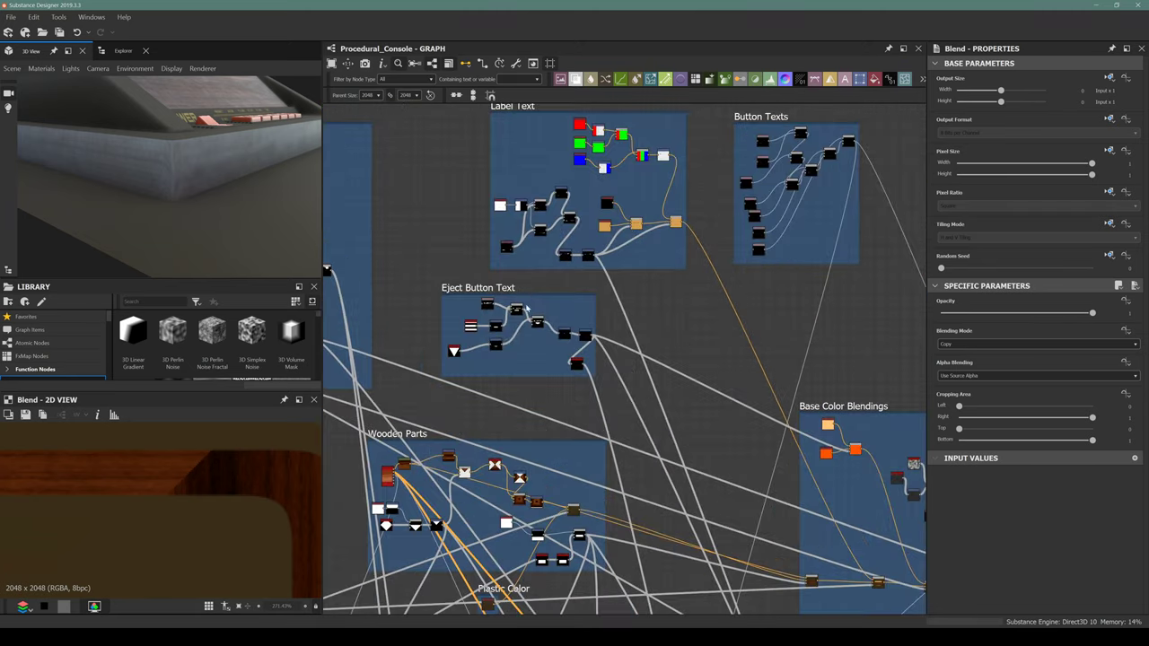
pyautogui.scroll(4, 579, 387)
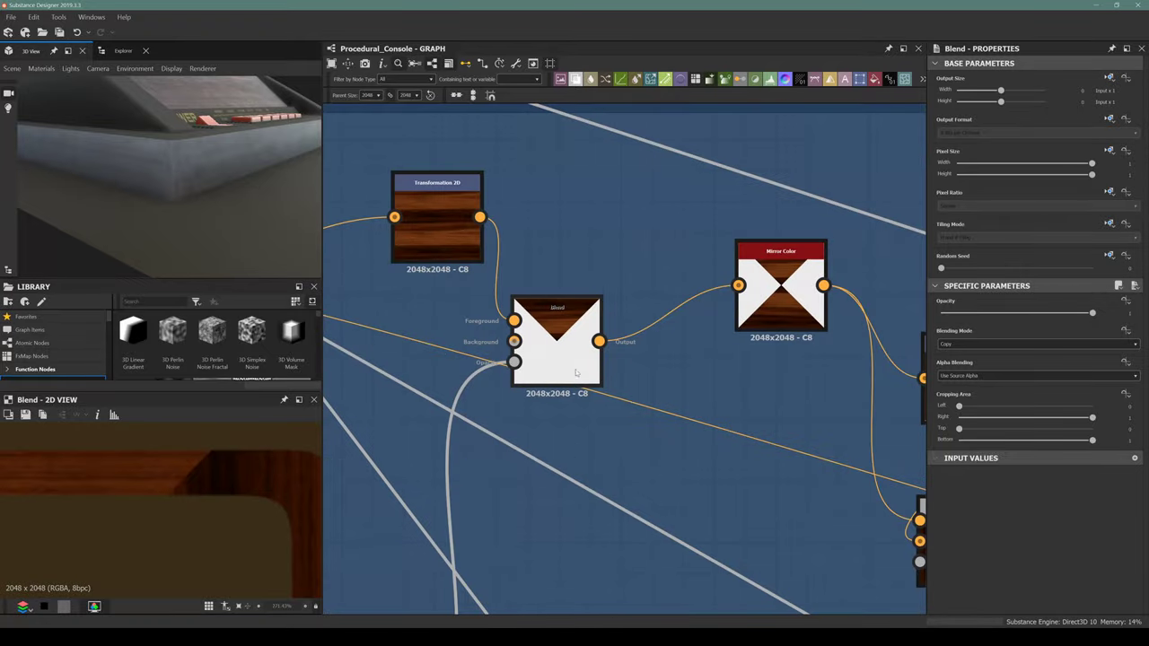
pyautogui.moveTo(643, 346); pyautogui.dragTo(676, 267, button='middle')
pyautogui.scroll(-3, 675, 268)
pyautogui.moveTo(543, 337); pyautogui.dragTo(397, 273, button='middle')
pyautogui.scroll(3, 772, 329)
pyautogui.click(806, 346)
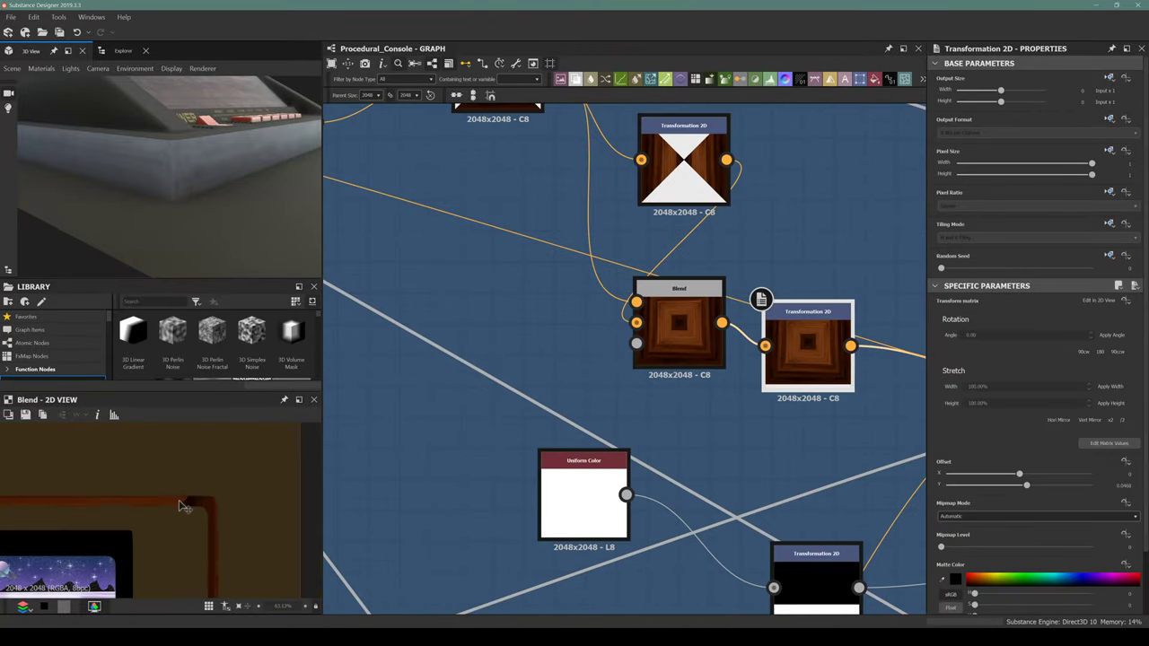
# Shift the mitred wood pattern vertically to a Y offset of about 0.04, lining its diagonal joint up with the trim's corner
pyautogui.scroll(-10, 188, 545)
pyautogui.scroll(2, 139, 565)
pyautogui.moveTo(78, 551); pyautogui.dragTo(109, 476, button='middle')
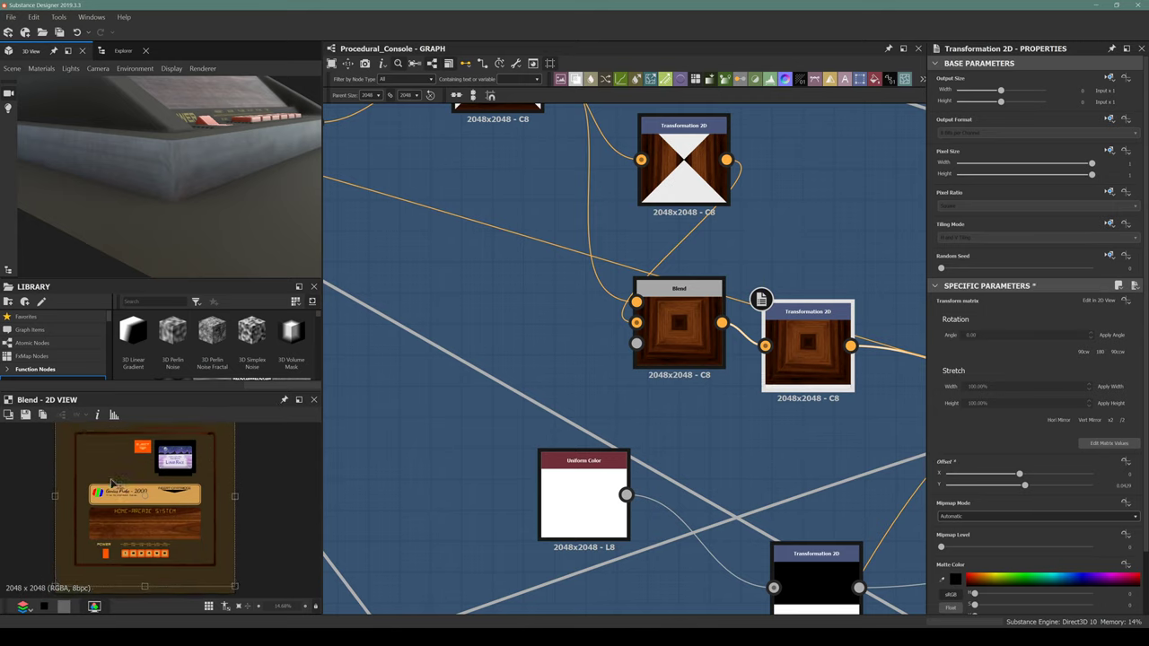
pyautogui.moveTo(112, 481); pyautogui.dragTo(111, 483)
pyautogui.scroll(7, 222, 566)
pyautogui.scroll(4, 185, 585)
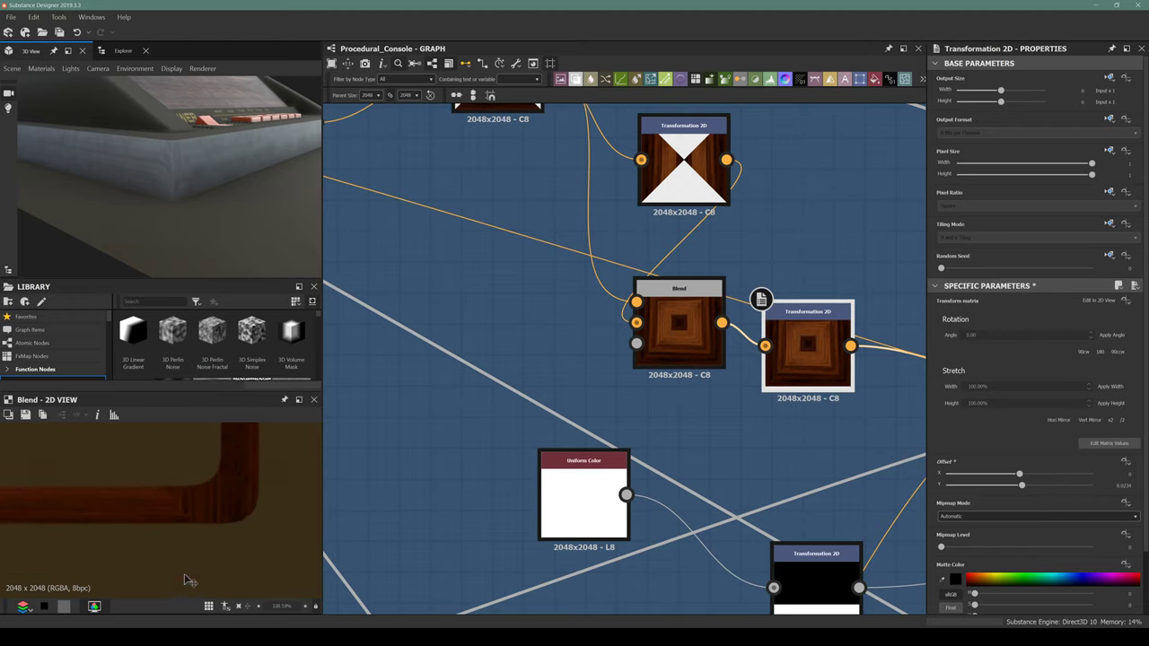
pyautogui.keyDown('shift'); pyautogui.moveTo(184, 576); pyautogui.dragTo(231, 504); pyautogui.keyUp('shift')
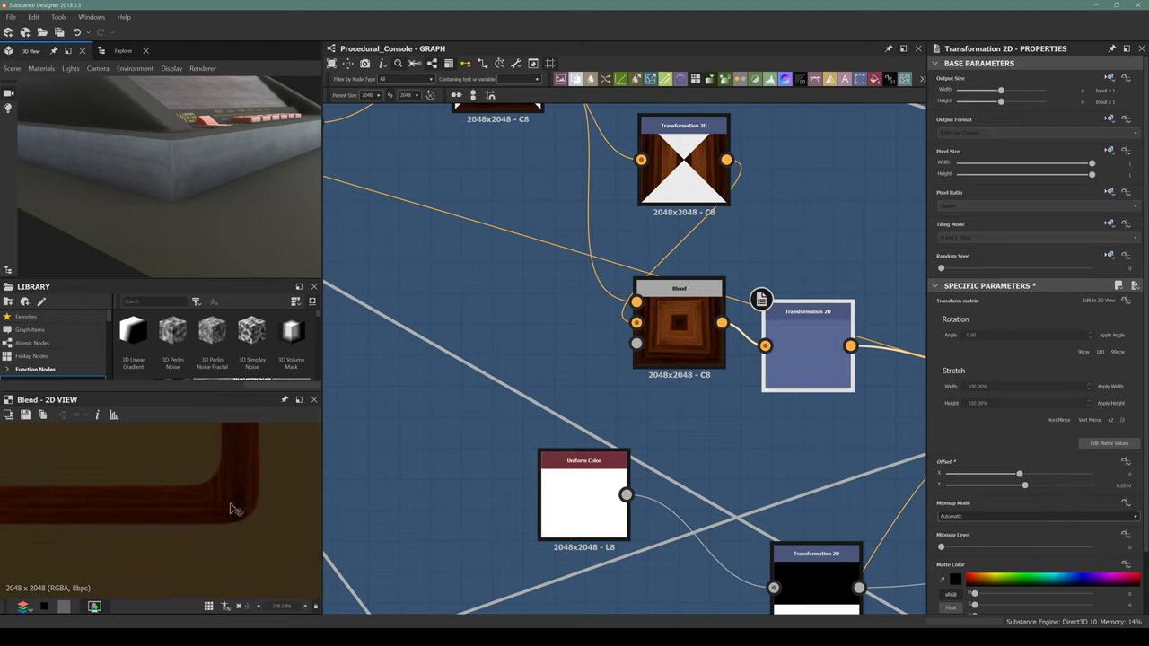
pyautogui.scroll(-8, 232, 510)
pyautogui.scroll(3, 150, 489)
pyautogui.scroll(1, 176, 446)
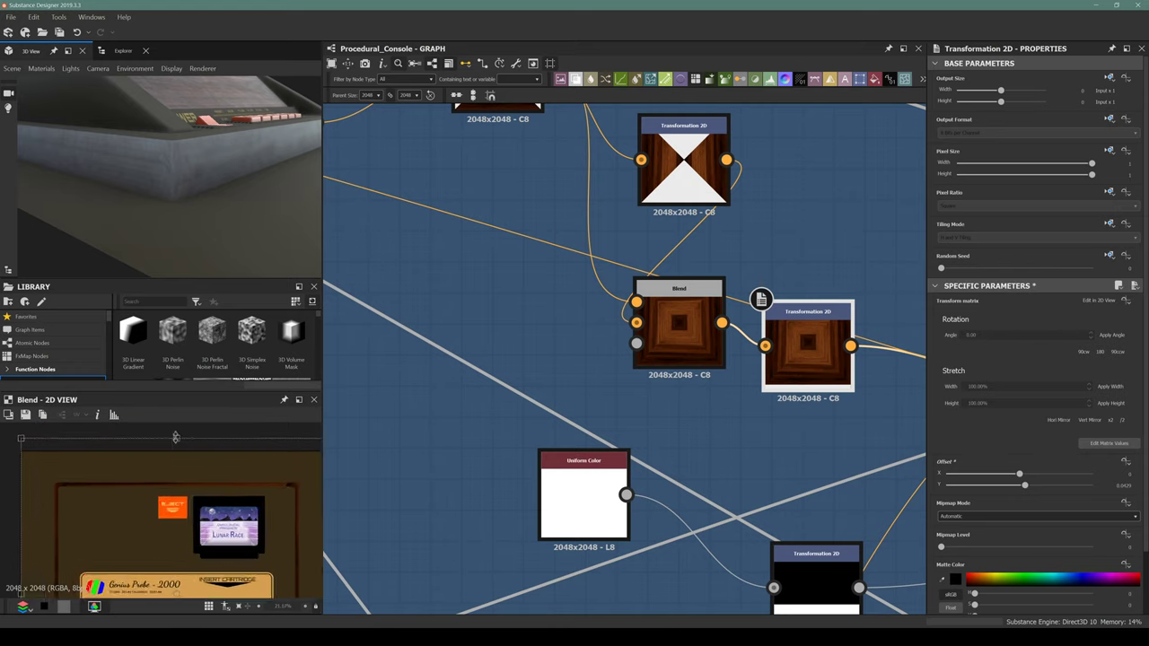
# Fine-tune the mitred wood pattern's vertical shift to a Y offset of about 0.03, checking its joints at the trim's corners
pyautogui.moveTo(176, 437); pyautogui.dragTo(185, 449)
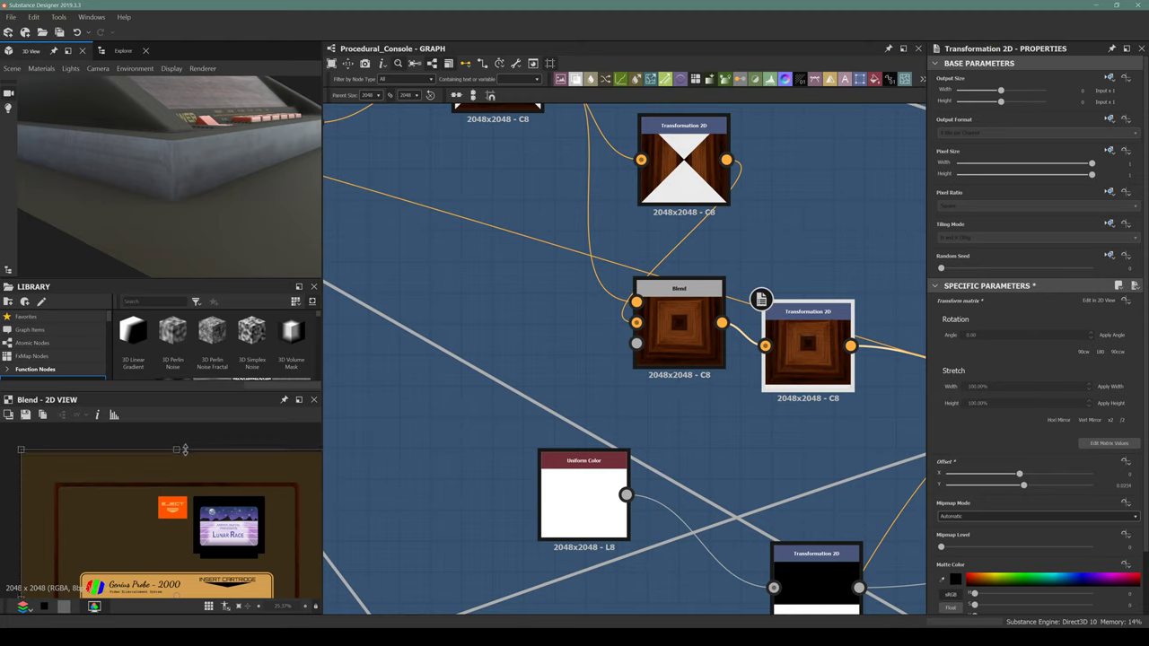
pyautogui.scroll(6, 76, 463)
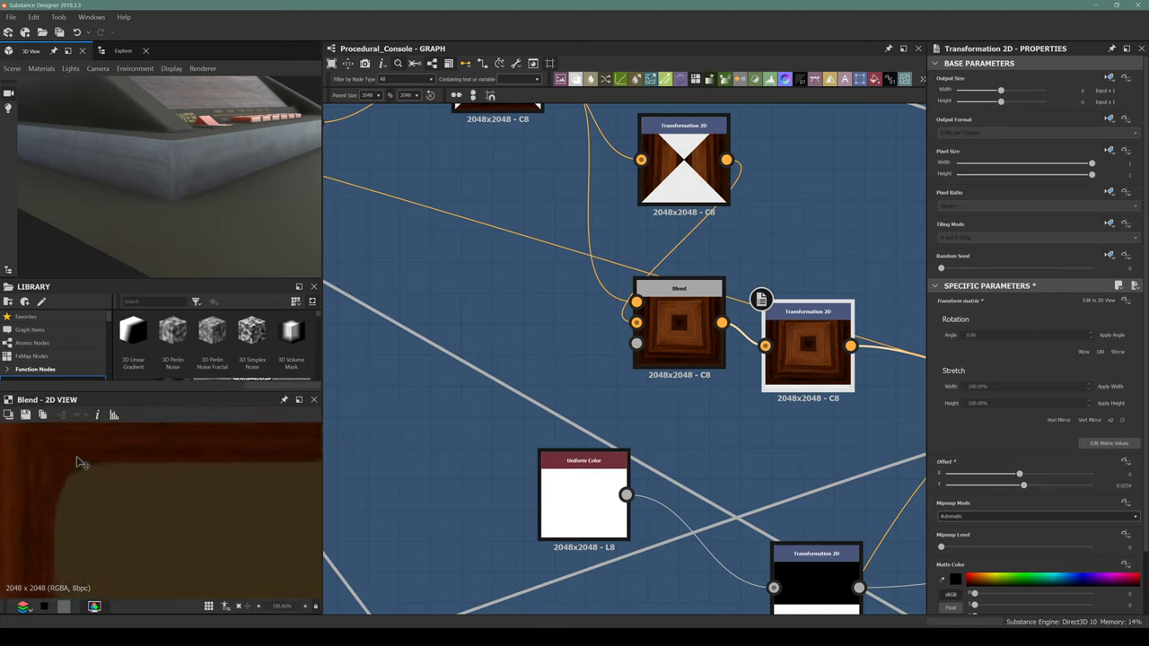
pyautogui.scroll(-8, 76, 462)
pyautogui.scroll(10, 244, 512)
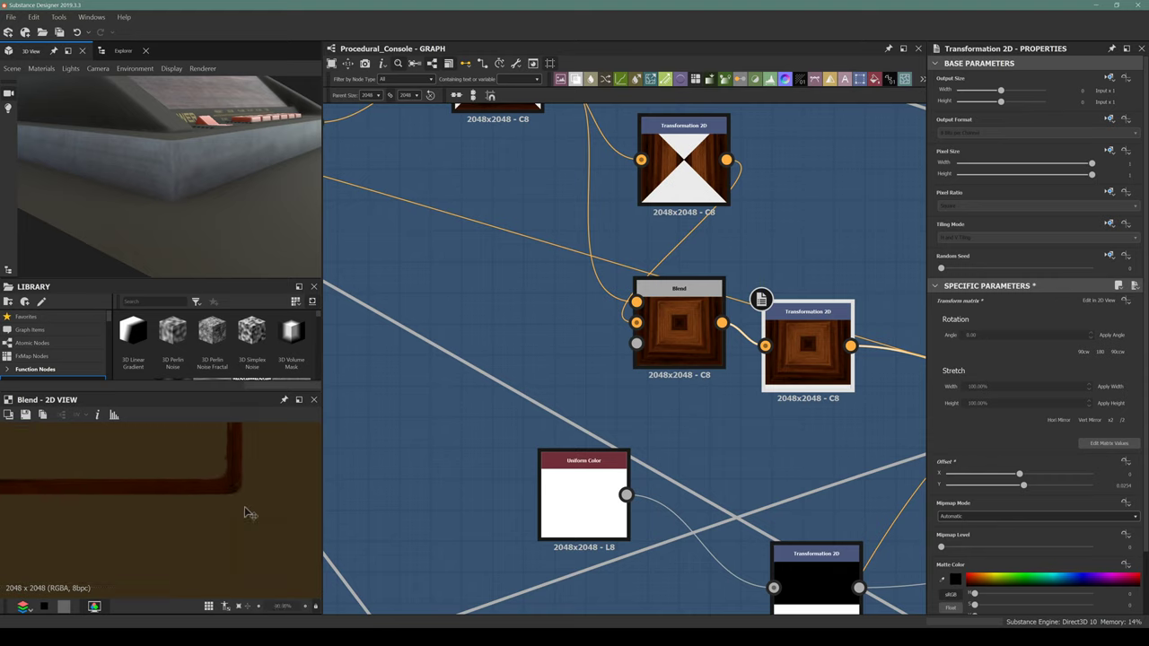
pyautogui.scroll(-4, 244, 511)
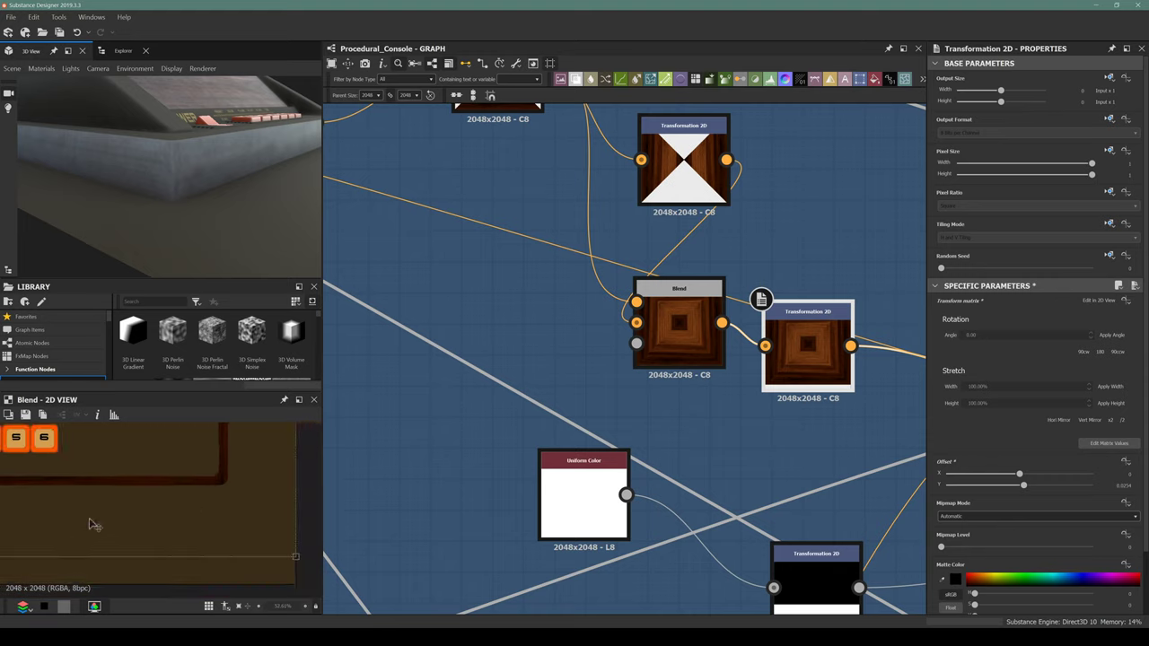
pyautogui.scroll(2, 97, 525)
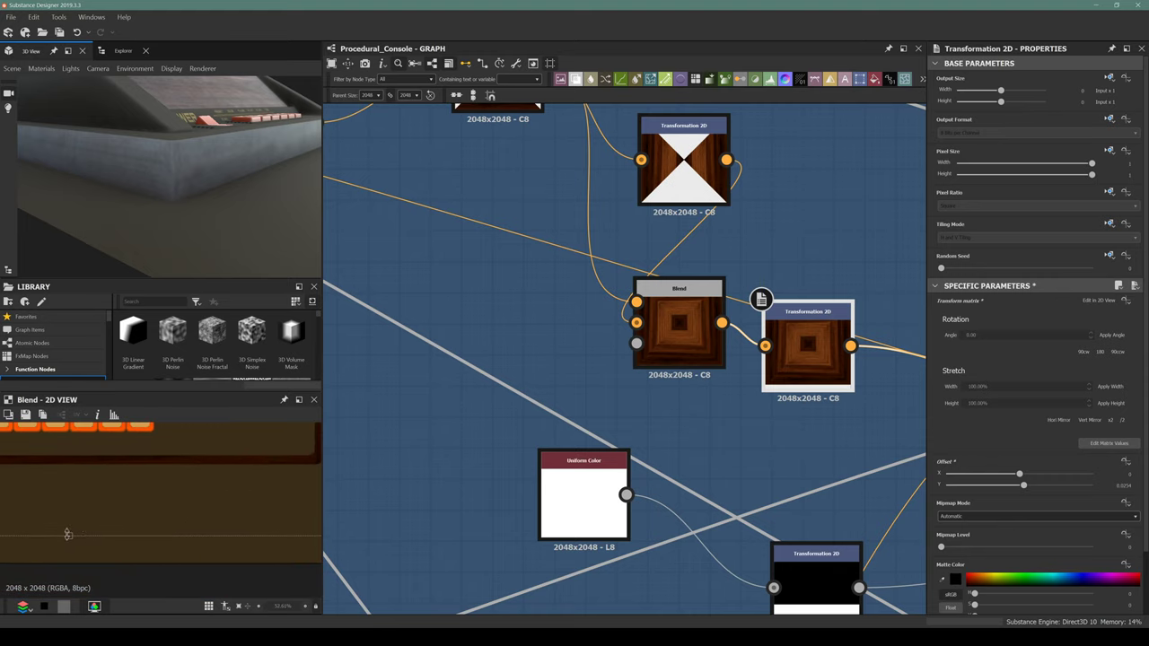
pyautogui.moveTo(67, 534); pyautogui.dragTo(69, 530)
pyautogui.scroll(-4, 148, 533)
pyautogui.moveTo(180, 460); pyautogui.dragTo(129, 540, button='middle')
pyautogui.scroll(5, 249, 462)
pyautogui.moveTo(189, 480); pyautogui.dragTo(207, 544, button='middle')
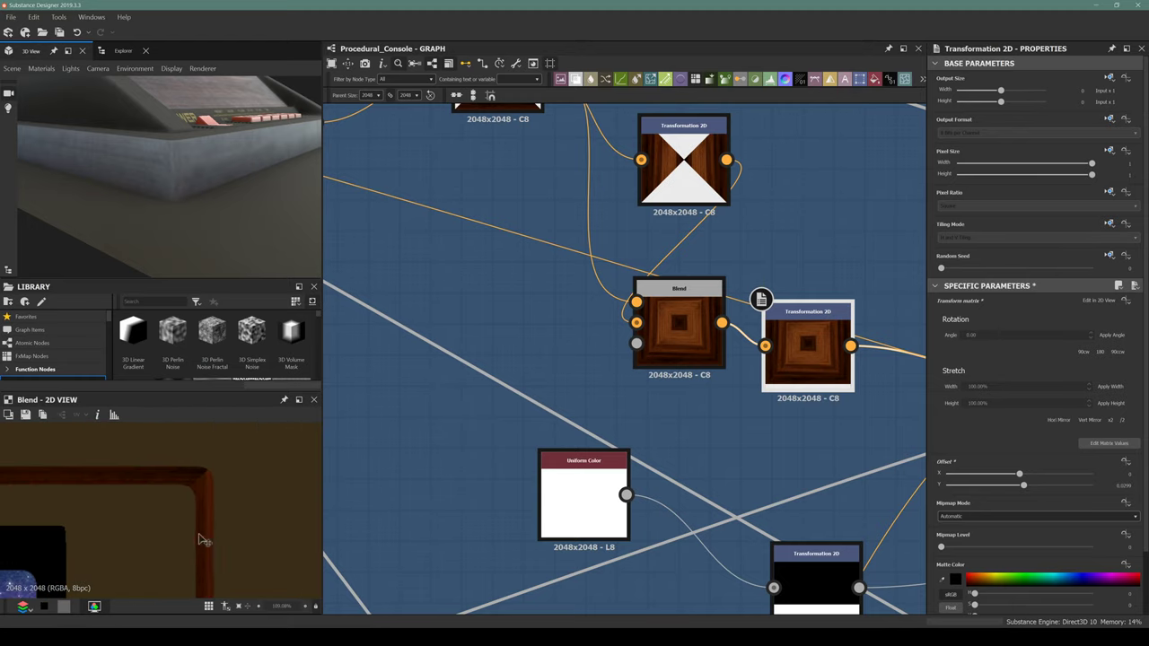
pyautogui.scroll(-2, 203, 539)
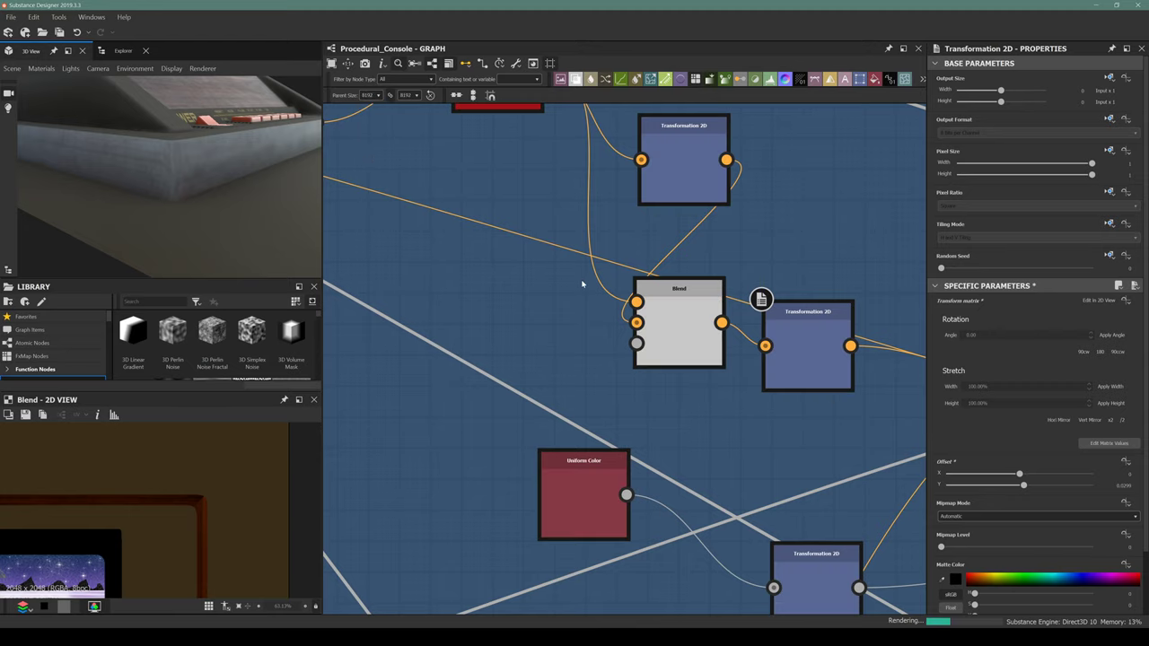
# Set the graph's parent size to 4096
pyautogui.scroll(-8, 589, 300)
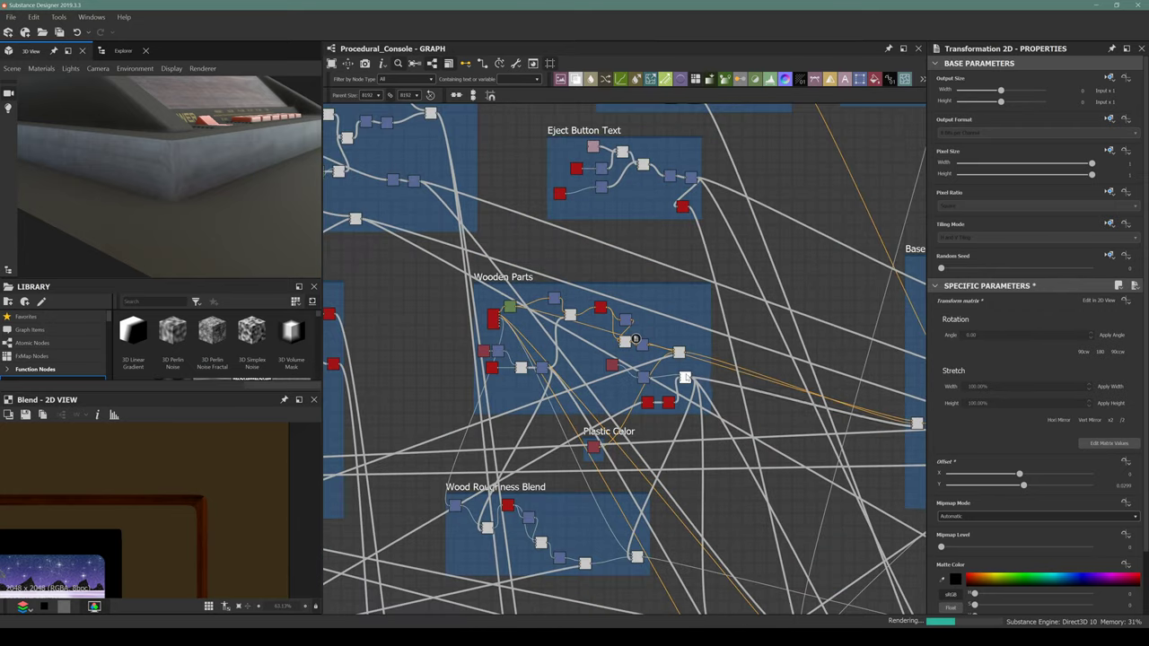
pyautogui.moveTo(792, 416); pyautogui.dragTo(633, 358, button='middle')
pyautogui.scroll(-3, 696, 410)
pyautogui.moveTo(778, 426); pyautogui.dragTo(503, 340, button='middle')
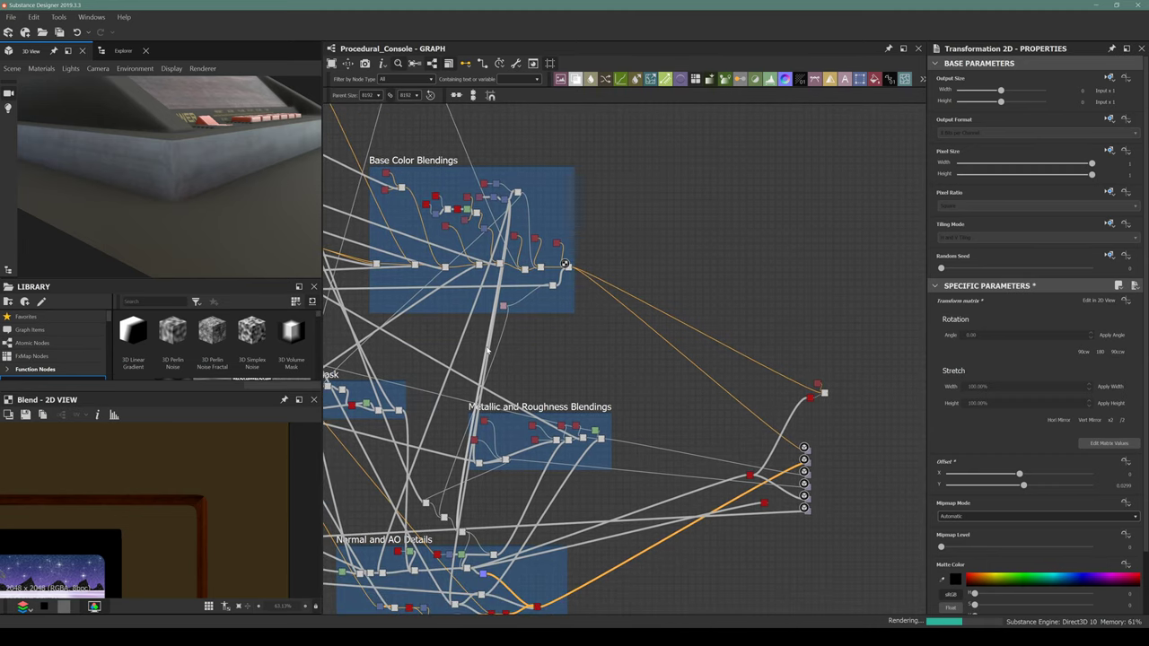
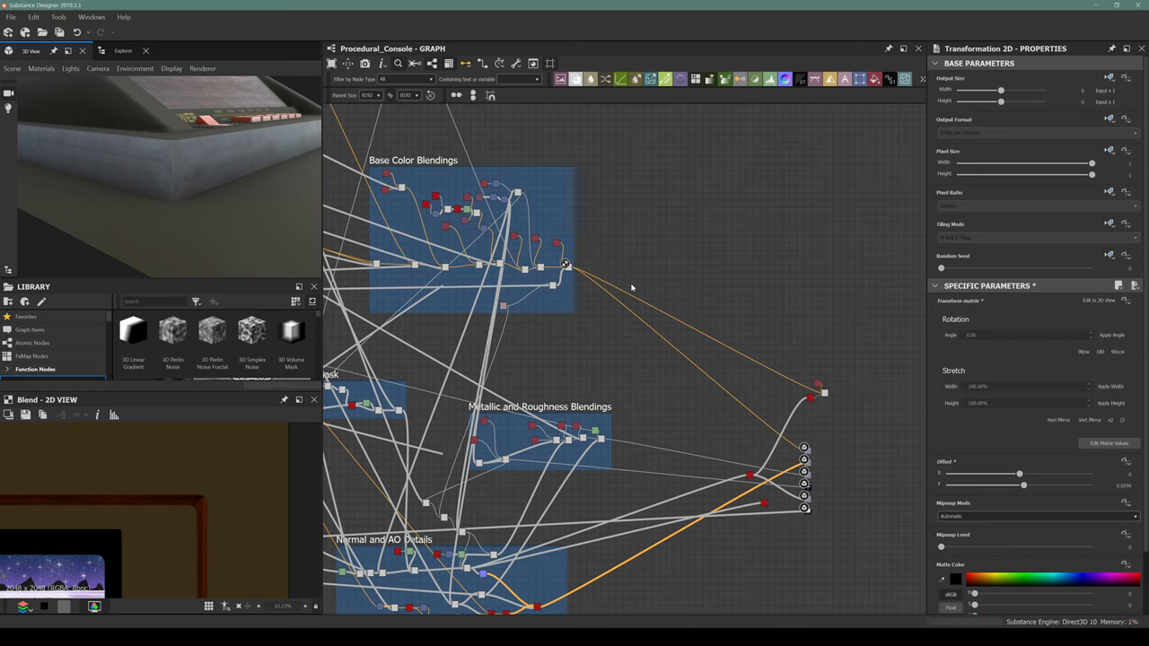
pyautogui.click(377, 96)
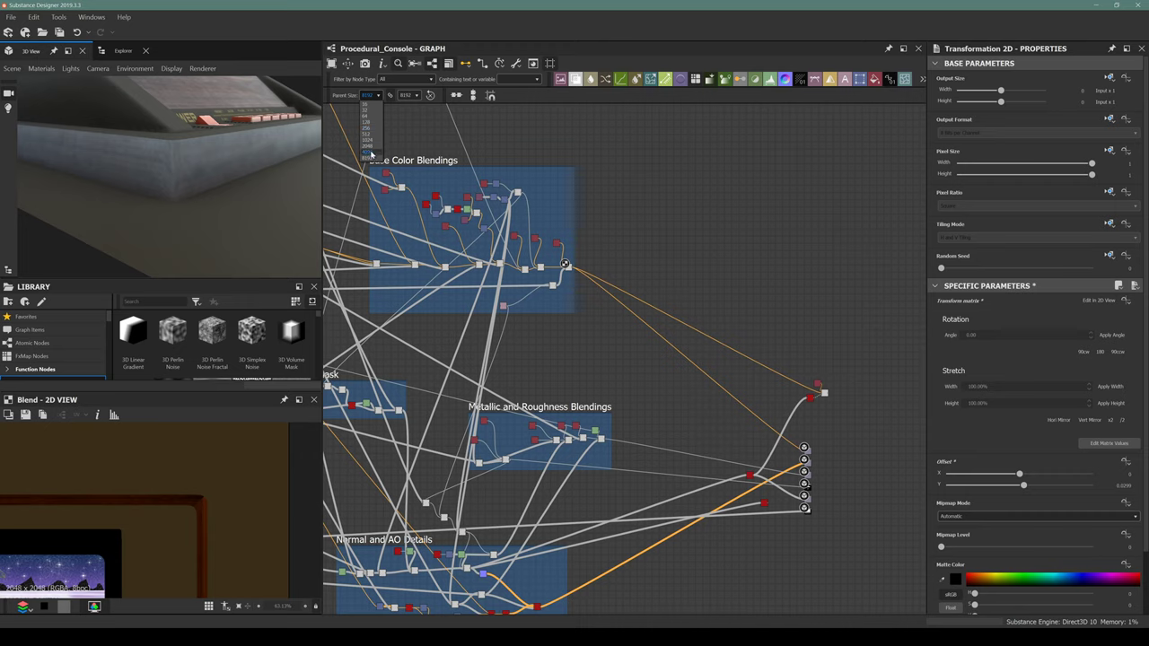
pyautogui.click(372, 156)
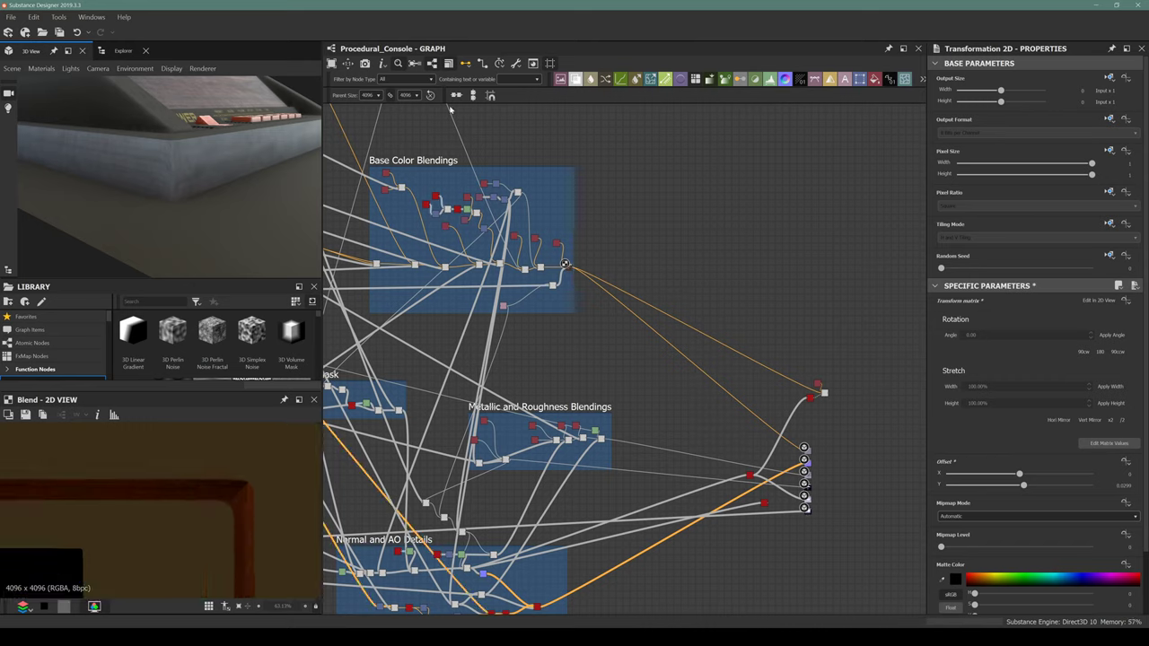
# Re-export the graph's outputs and switch to Marmoset Toolbag to look at the console models
pyautogui.click(518, 65)
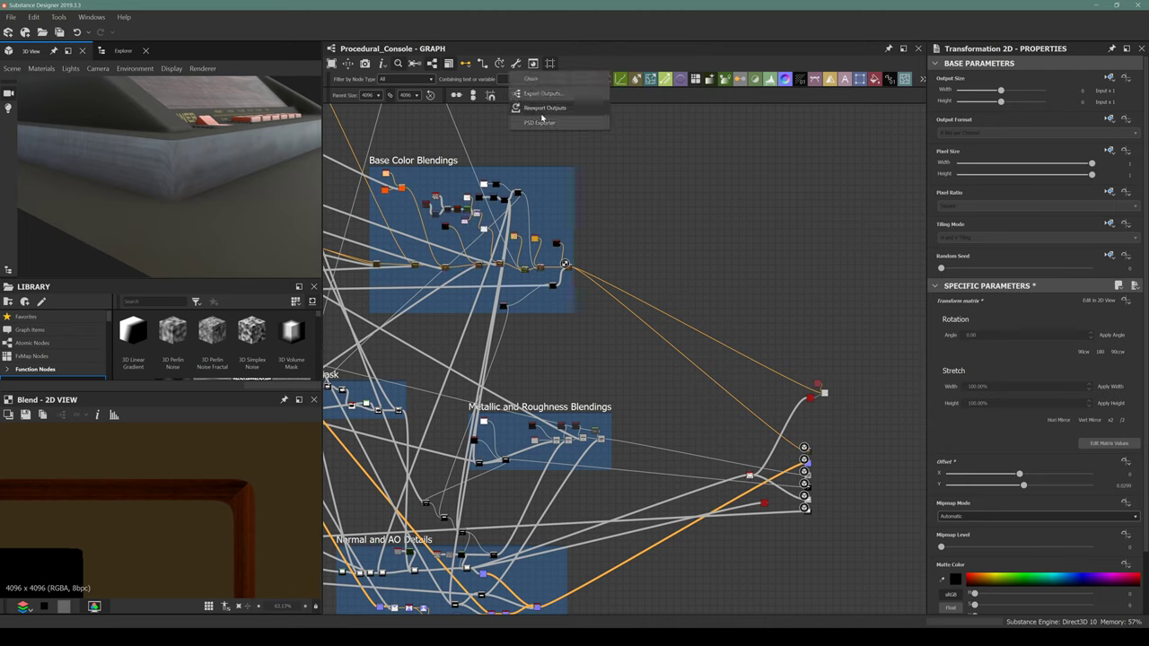
pyautogui.click(541, 115)
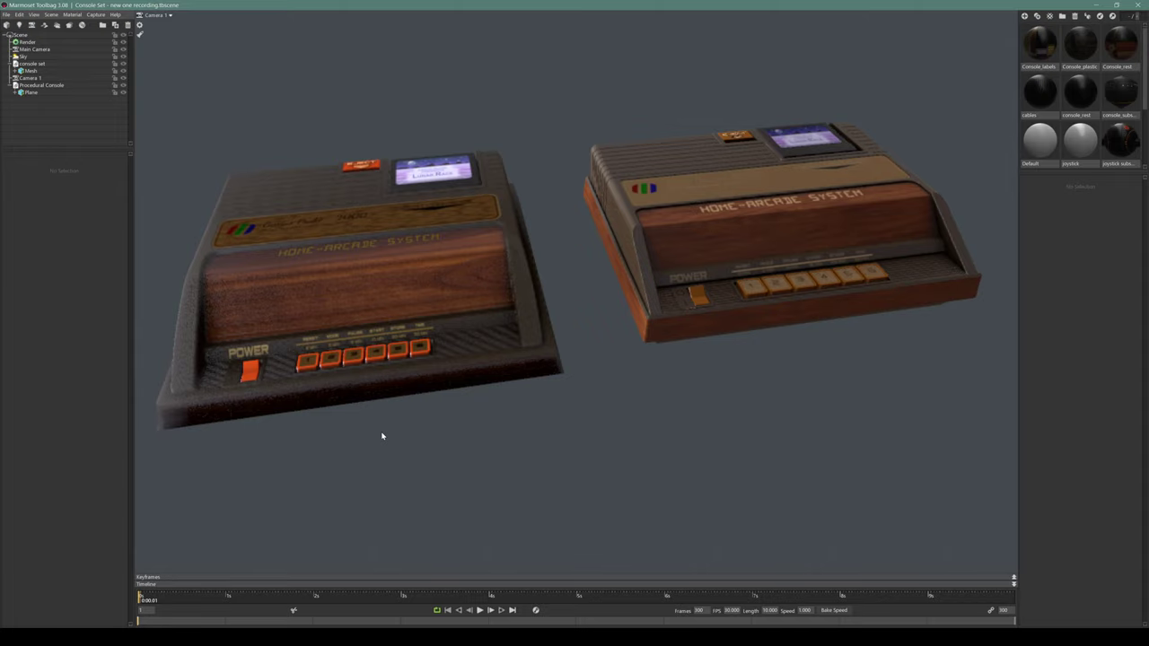
pyautogui.moveTo(341, 434); pyautogui.dragTo(524, 340)
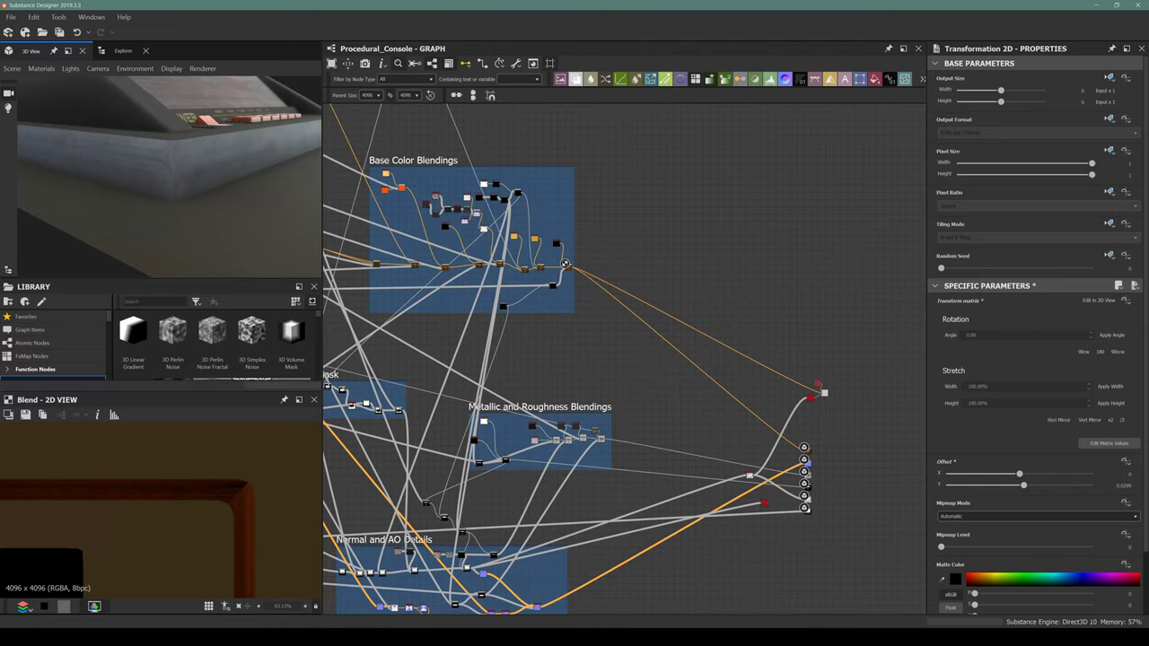
# Switch back to Substance Designer and preview the Height and Ambient Occlusion outputs in 2D
pyautogui.scroll(6, 710, 500)
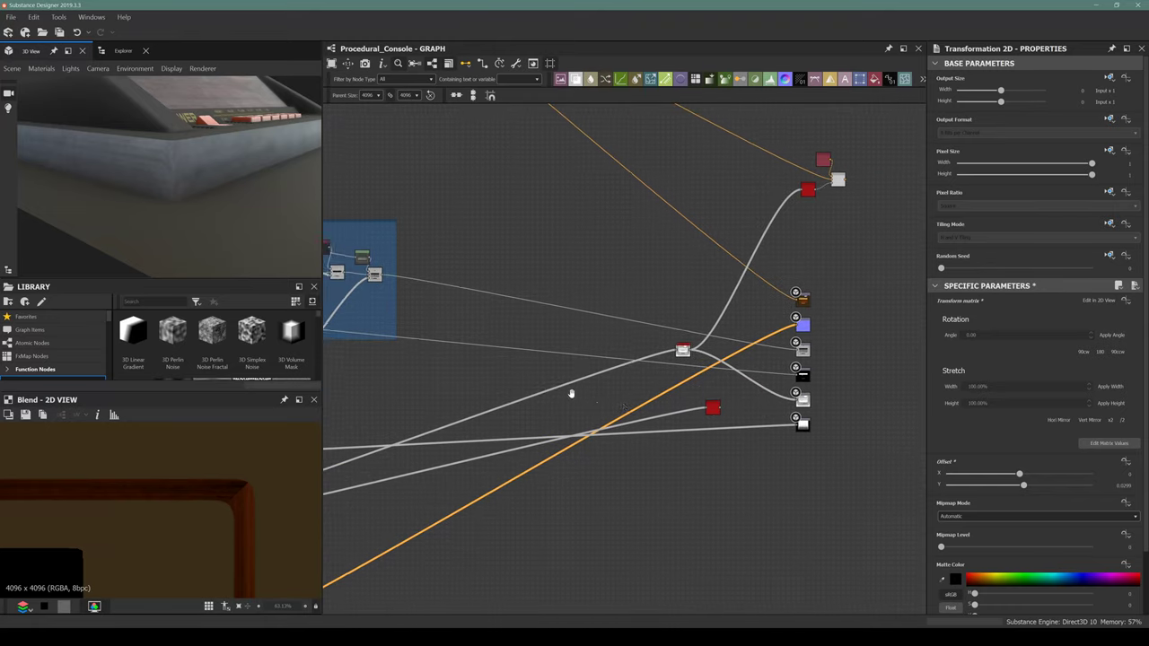
pyautogui.scroll(2, 794, 431)
pyautogui.doubleClick(851, 454)
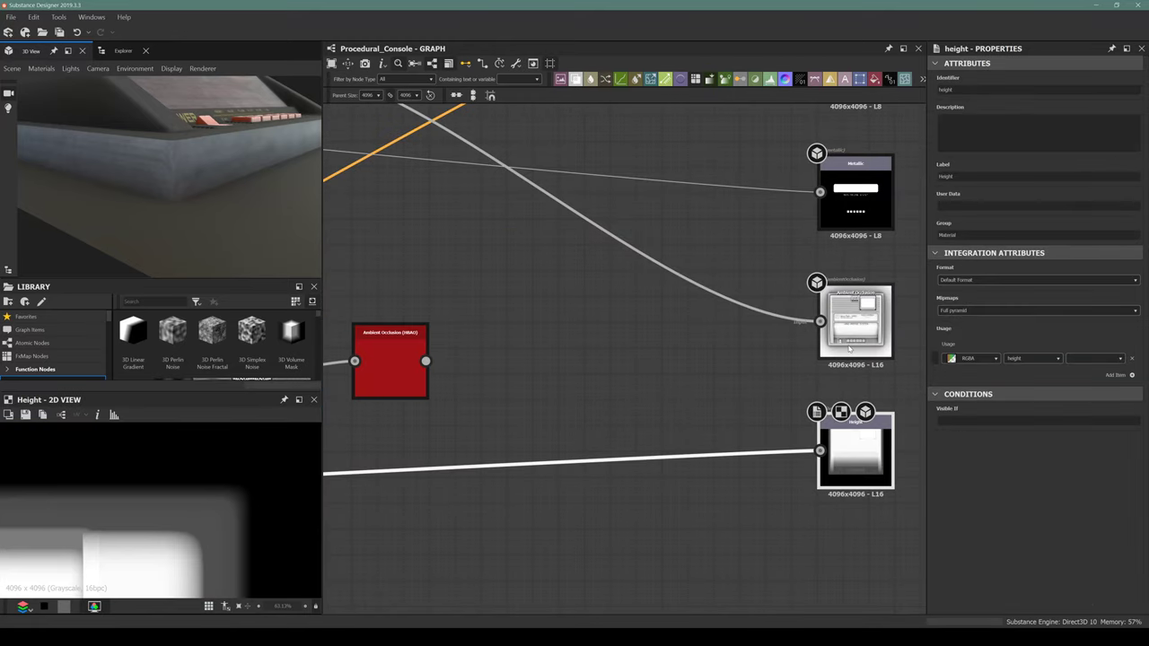
pyautogui.doubleClick(849, 346)
pyautogui.scroll(4, 284, 505)
pyautogui.scroll(-6, 566, 436)
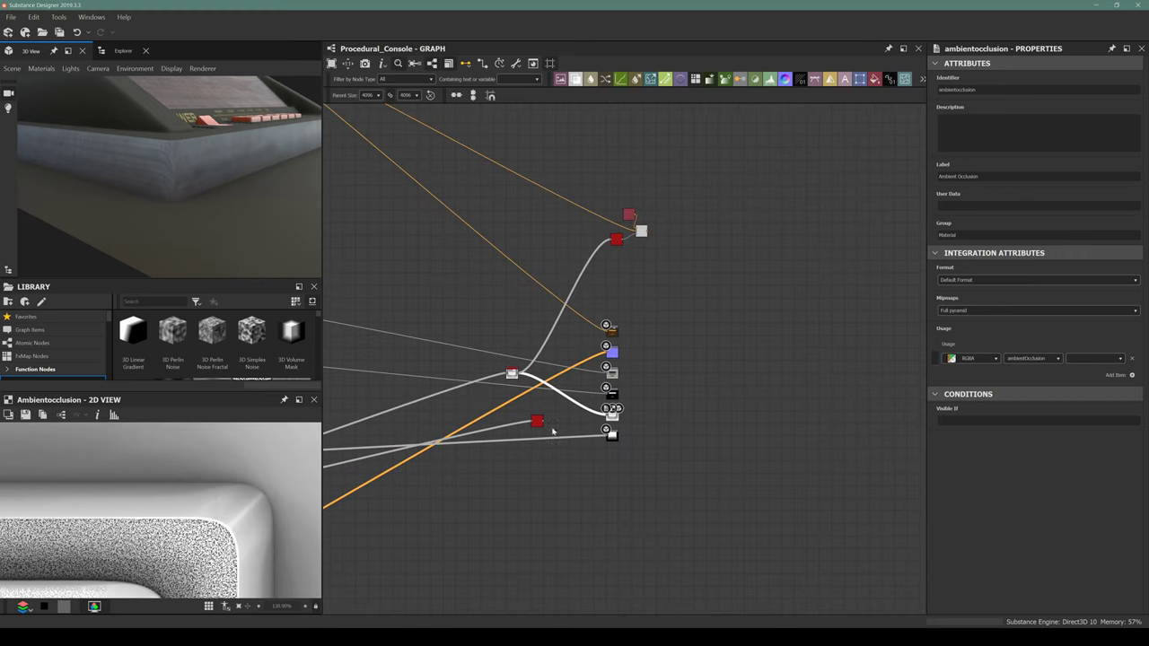
# Find the Wooden Parts frame in the graph and examine its HSL node's wood texture
pyautogui.moveTo(482, 395); pyautogui.dragTo(549, 497, button='middle')
pyautogui.moveTo(485, 363); pyautogui.dragTo(623, 443, button='middle')
pyautogui.scroll(-3, 620, 436)
pyautogui.moveTo(536, 381); pyautogui.dragTo(648, 388, button='middle')
pyautogui.scroll(7, 526, 274)
pyautogui.moveTo(641, 316); pyautogui.dragTo(718, 351, button='middle')
pyautogui.scroll(-4, 718, 351)
pyautogui.moveTo(572, 345); pyautogui.dragTo(685, 352, button='middle')
pyautogui.scroll(-1, 684, 352)
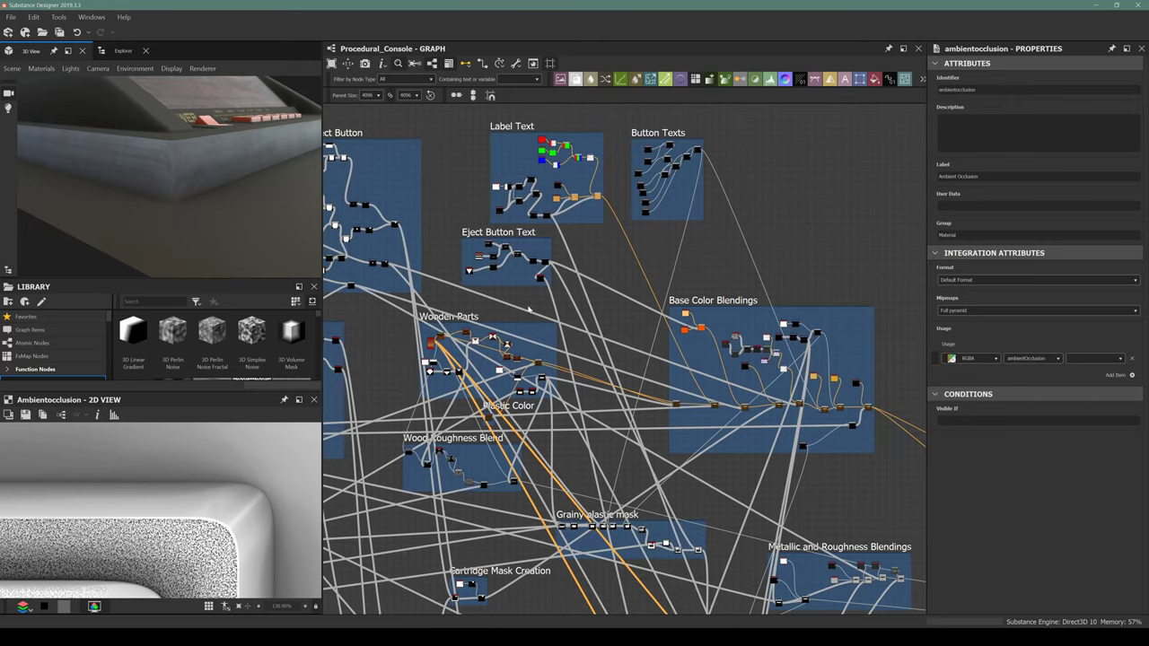
pyautogui.scroll(6, 461, 356)
pyautogui.scroll(-3, 625, 366)
pyautogui.moveTo(515, 343); pyautogui.dragTo(680, 327, button='middle')
pyautogui.scroll(3, 583, 230)
pyautogui.scroll(-2, 517, 240)
pyautogui.click(412, 262)
pyautogui.moveTo(418, 273); pyautogui.dragTo(529, 267, button='middle')
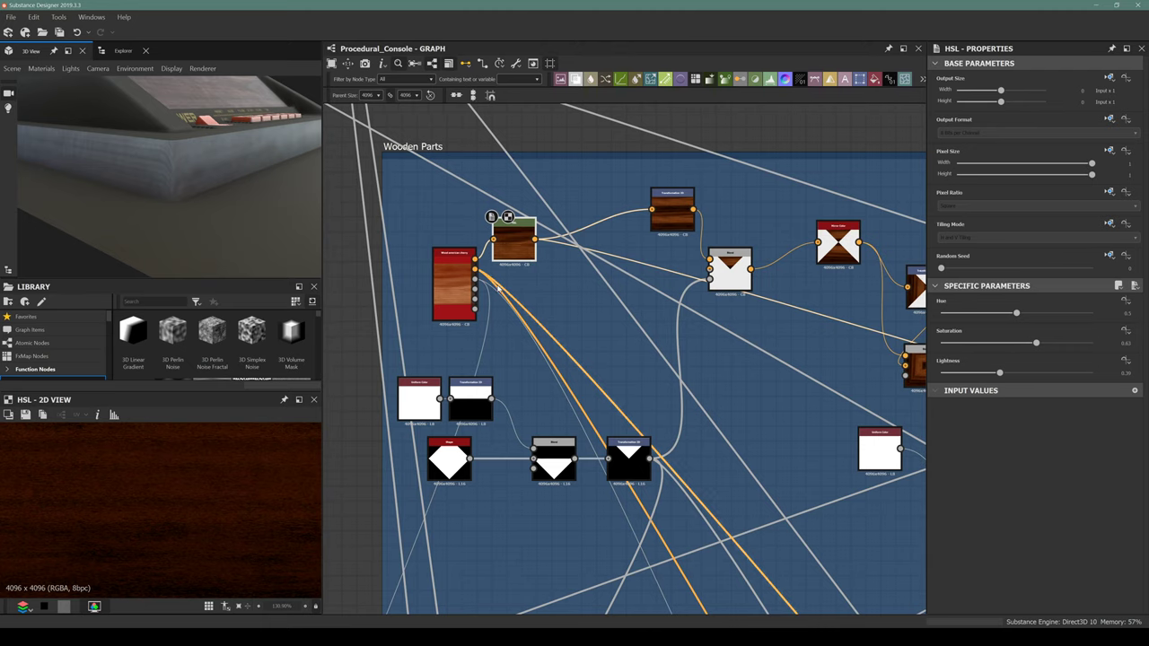
# Insert a second Transformation 2D node between the rotated wood's Transformation 2D and the triangle Blend in the Wooden Parts frame
pyautogui.scroll(2, 673, 216)
pyautogui.moveTo(674, 215); pyautogui.dragTo(559, 218)
pyautogui.press('space')
pyautogui.write('trans')
pyautogui.press('Return')
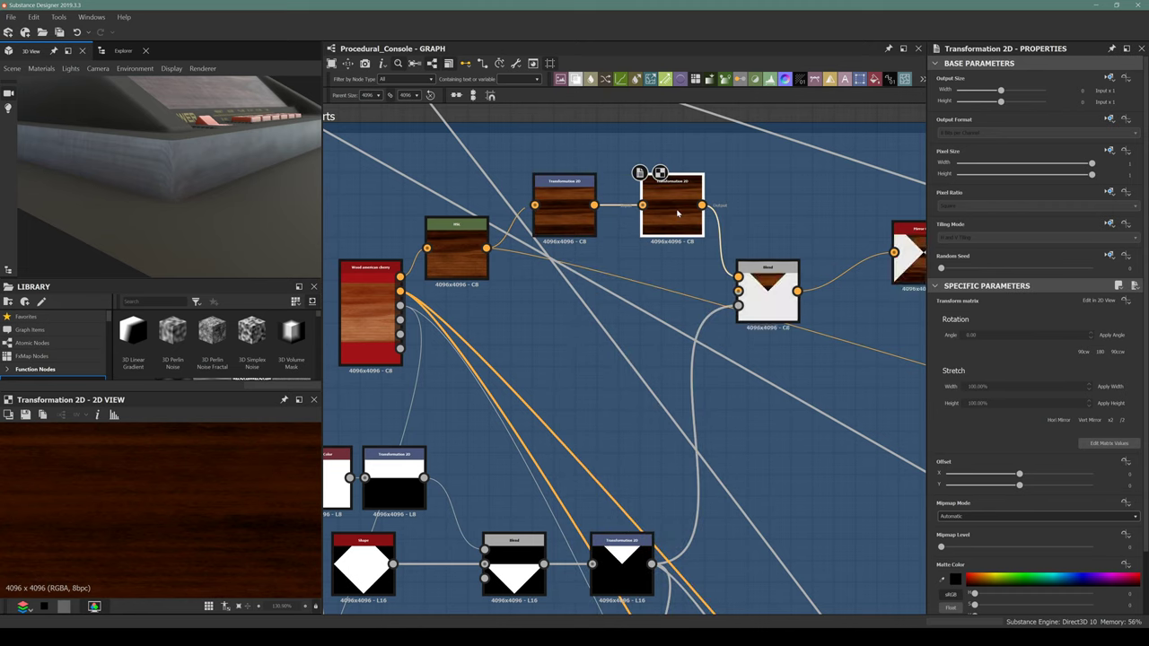
# Shift the wood grain vertically in the new Transformation 2D to a Y offset of about 0.33, checking the trim in 3D
pyautogui.scroll(-5, 213, 491)
pyautogui.scroll(-4, 211, 485)
pyautogui.press('f')
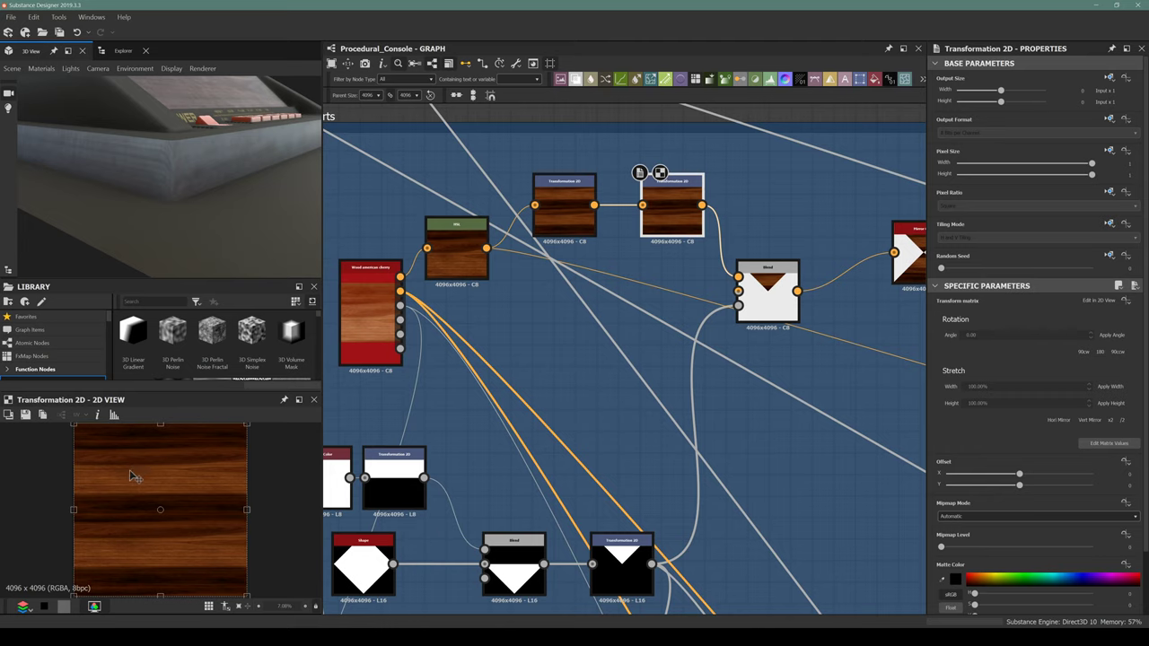
pyautogui.moveTo(129, 470); pyautogui.dragTo(138, 426)
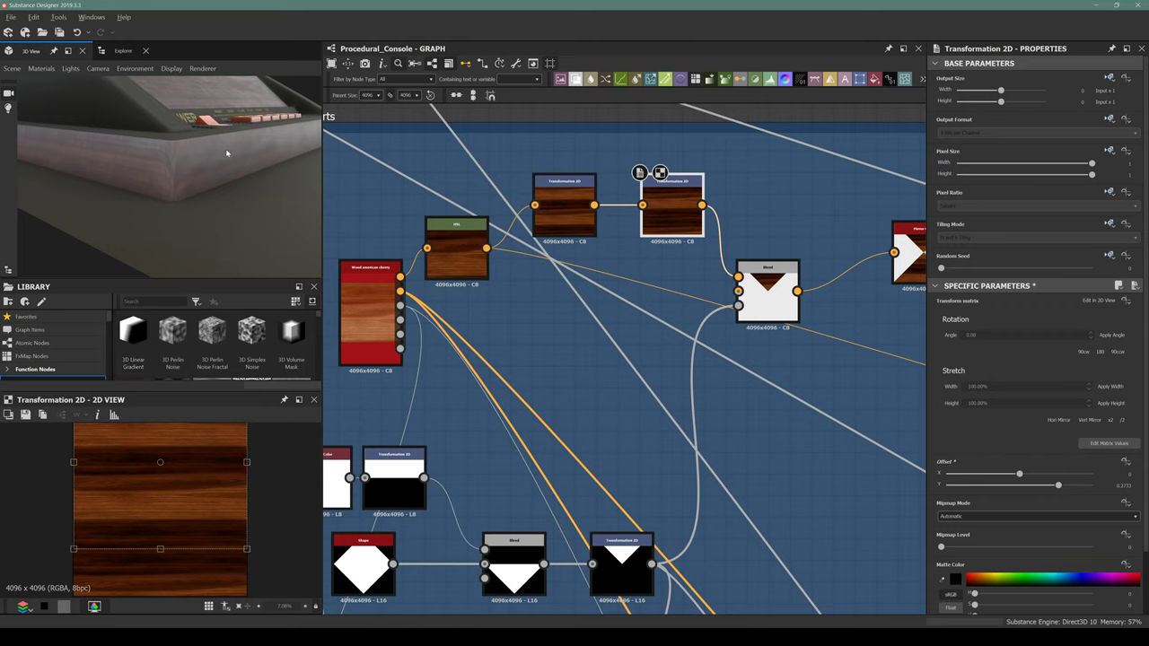
pyautogui.moveTo(228, 154); pyautogui.dragTo(166, 209)
pyautogui.scroll(-3, 124, 177)
pyautogui.moveTo(158, 490); pyautogui.dragTo(156, 480)
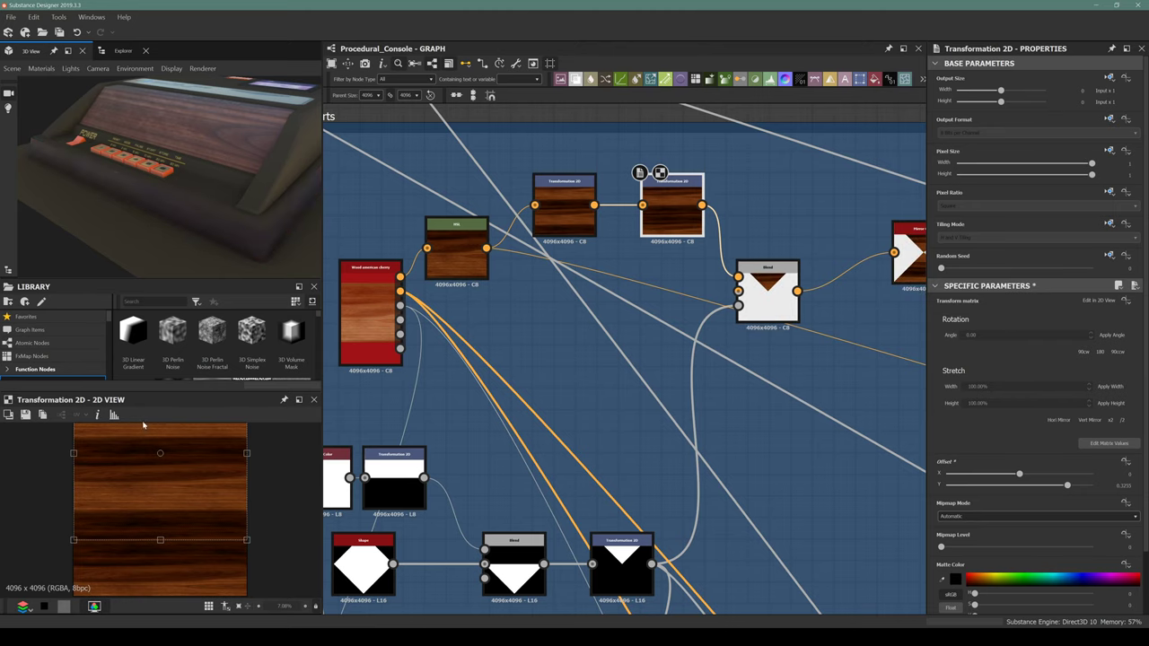
# Preview the Blend combining wood and plastic colour in the Wooden Parts frame, examining the trim's grain close up
pyautogui.scroll(-4, 540, 321)
pyautogui.moveTo(770, 363); pyautogui.dragTo(595, 255, button='middle')
pyautogui.doubleClick(781, 310)
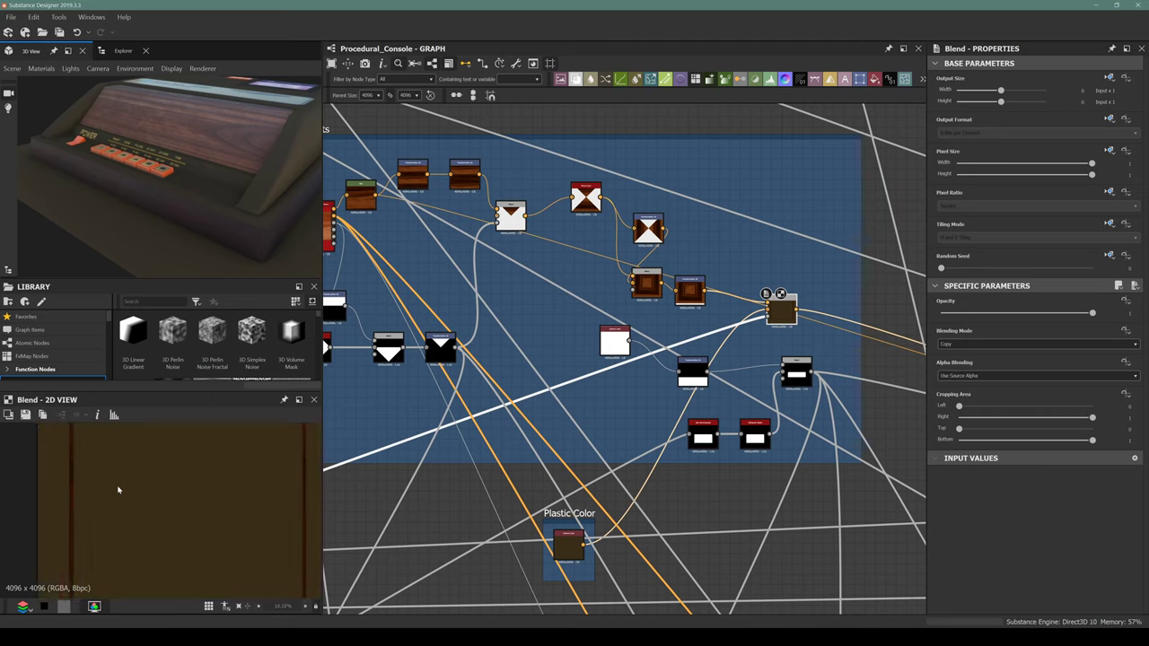
pyautogui.scroll(1, 119, 490)
pyautogui.moveTo(79, 549); pyautogui.dragTo(107, 476, button='middle')
pyautogui.scroll(6, 135, 487)
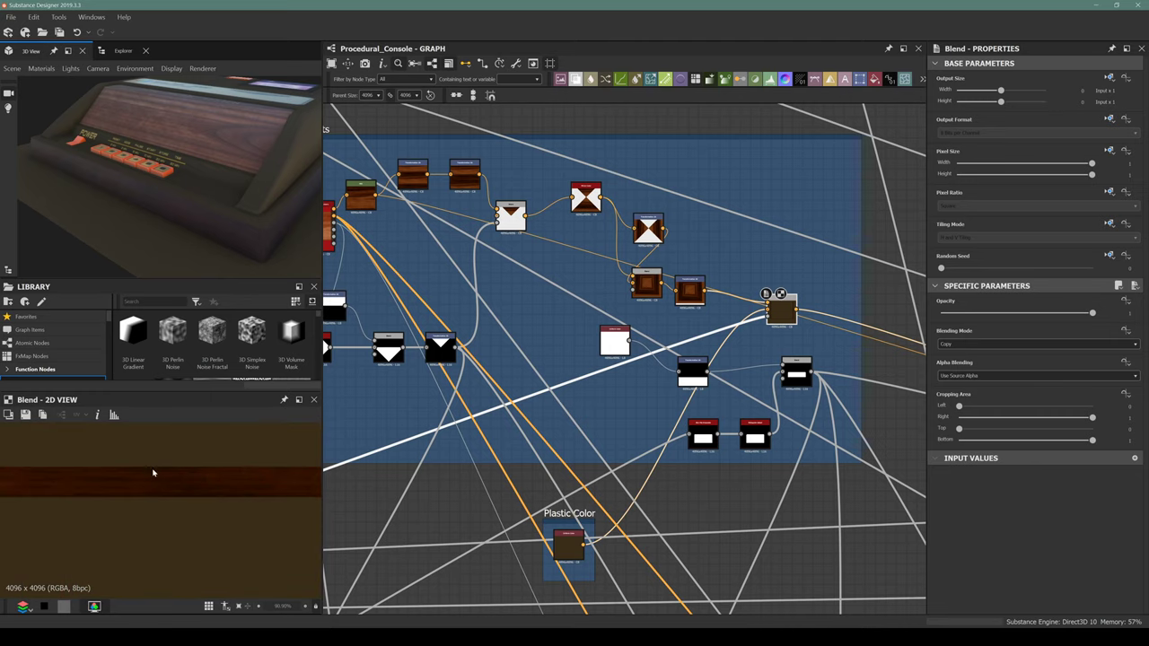
pyautogui.scroll(4, 520, 257)
pyautogui.scroll(-2, 458, 220)
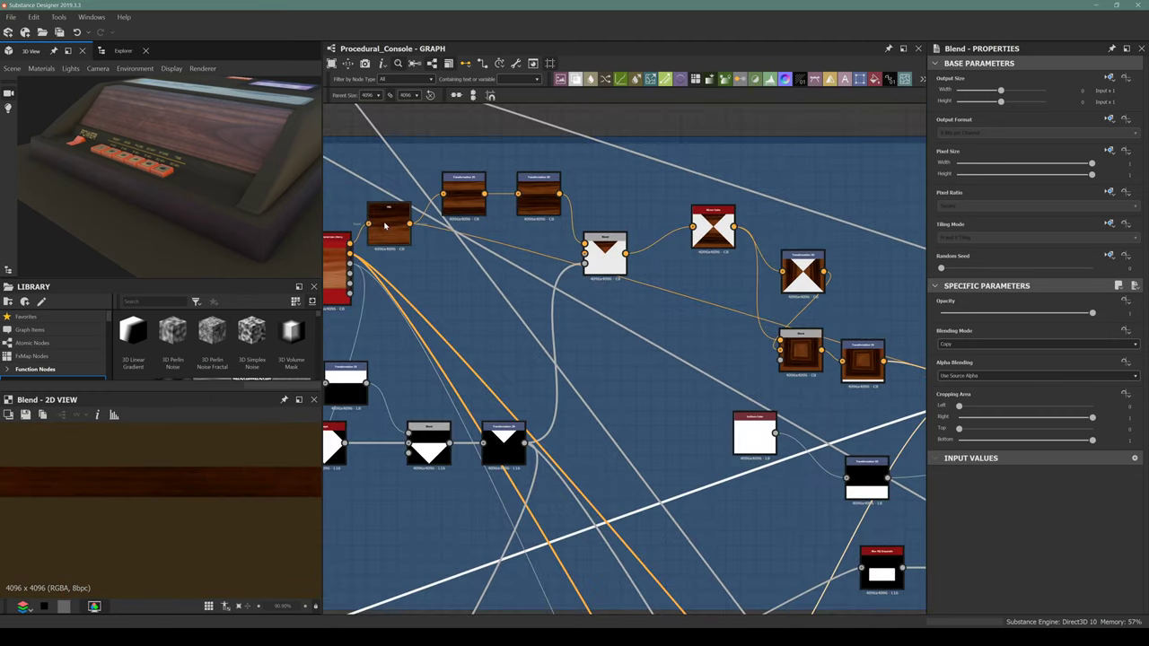
# Shift the wood grain in the second Transformation 2D to a Y offset of about 0.27, giving the trim lighter wood
pyautogui.doubleClick(536, 193)
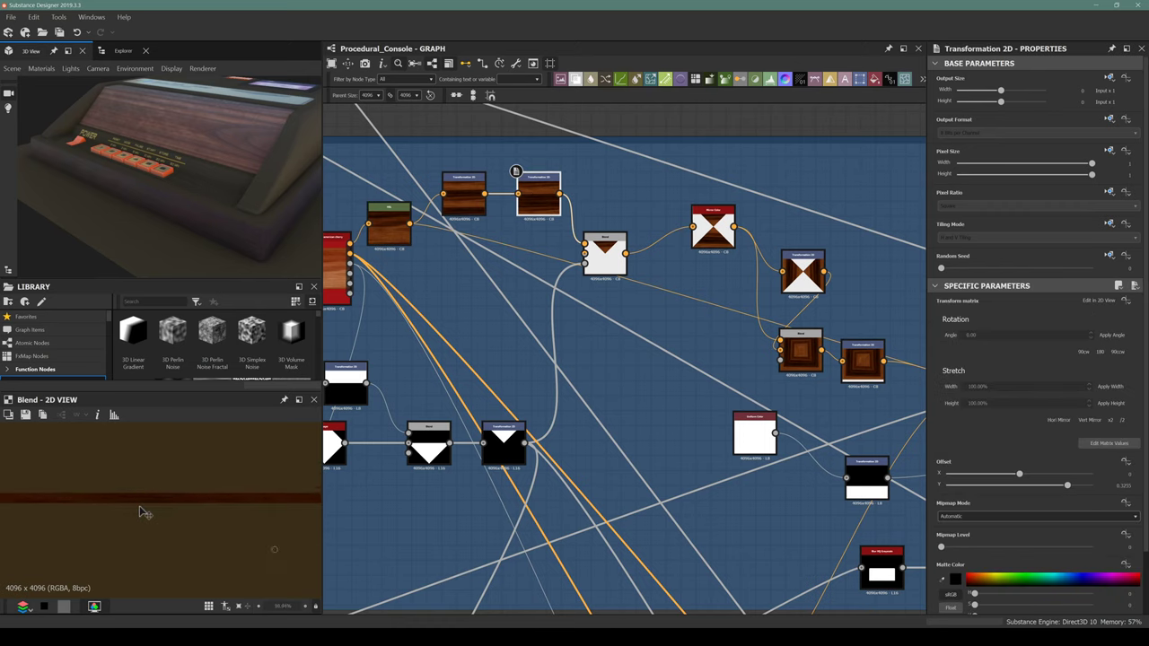
pyautogui.scroll(-5, 139, 506)
pyautogui.scroll(5, 139, 507)
pyautogui.moveTo(139, 506); pyautogui.dragTo(144, 552)
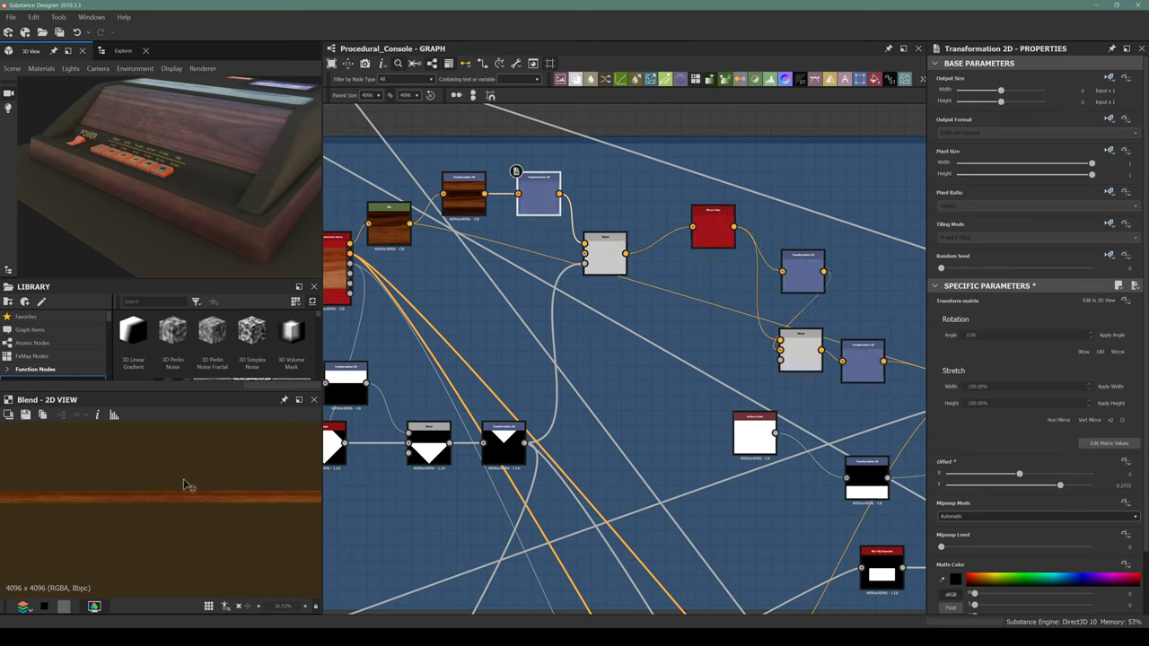
pyautogui.scroll(-5, 184, 486)
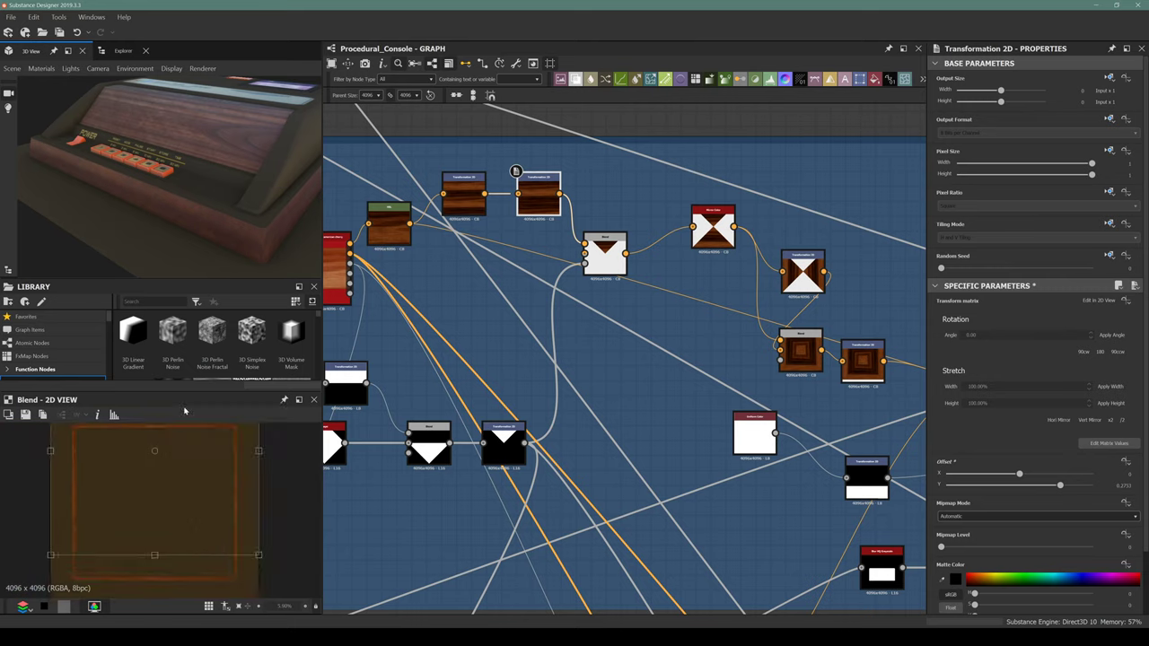
pyautogui.scroll(2, 218, 226)
pyautogui.scroll(-3, 220, 230)
pyautogui.moveTo(143, 172); pyautogui.dragTo(171, 182)
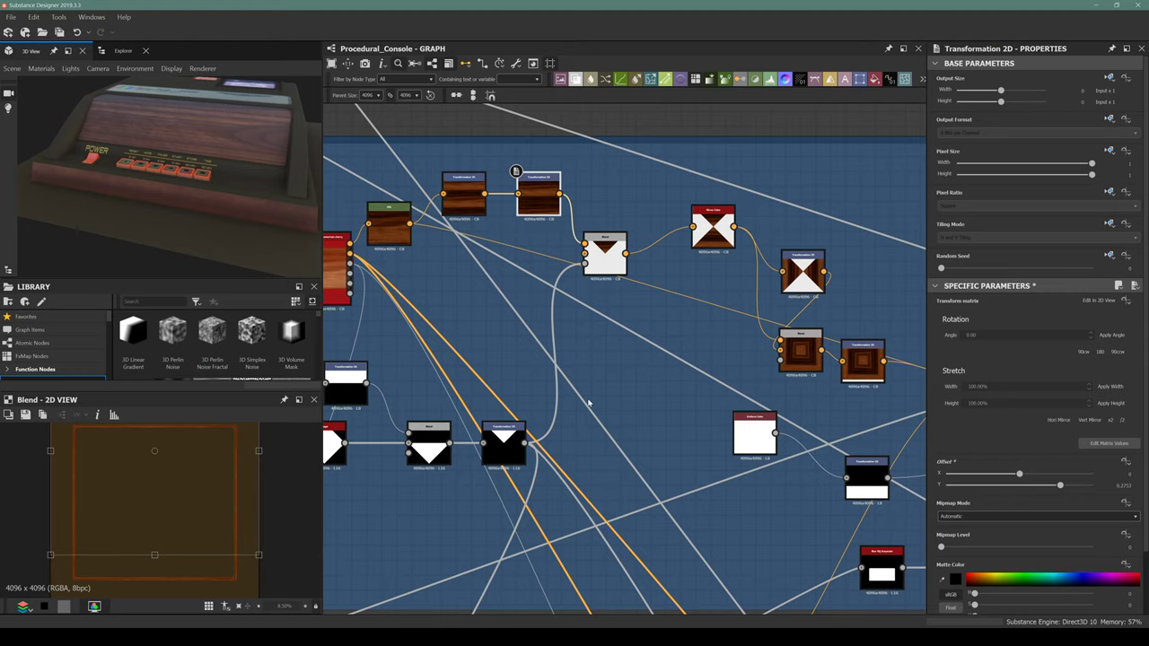
# Switch to Marmoset Toolbag and examine the wooden trim of both consoles from the back, front and above
pyautogui.click(574, 638)
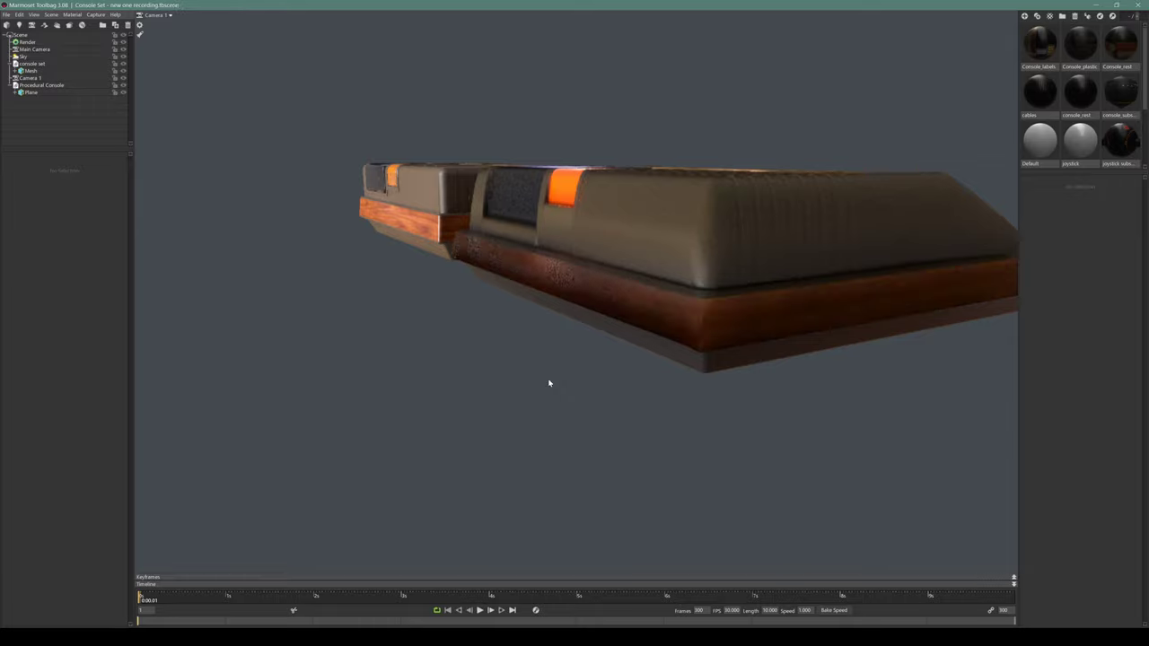
pyautogui.moveTo(700, 353); pyautogui.dragTo(622, 370)
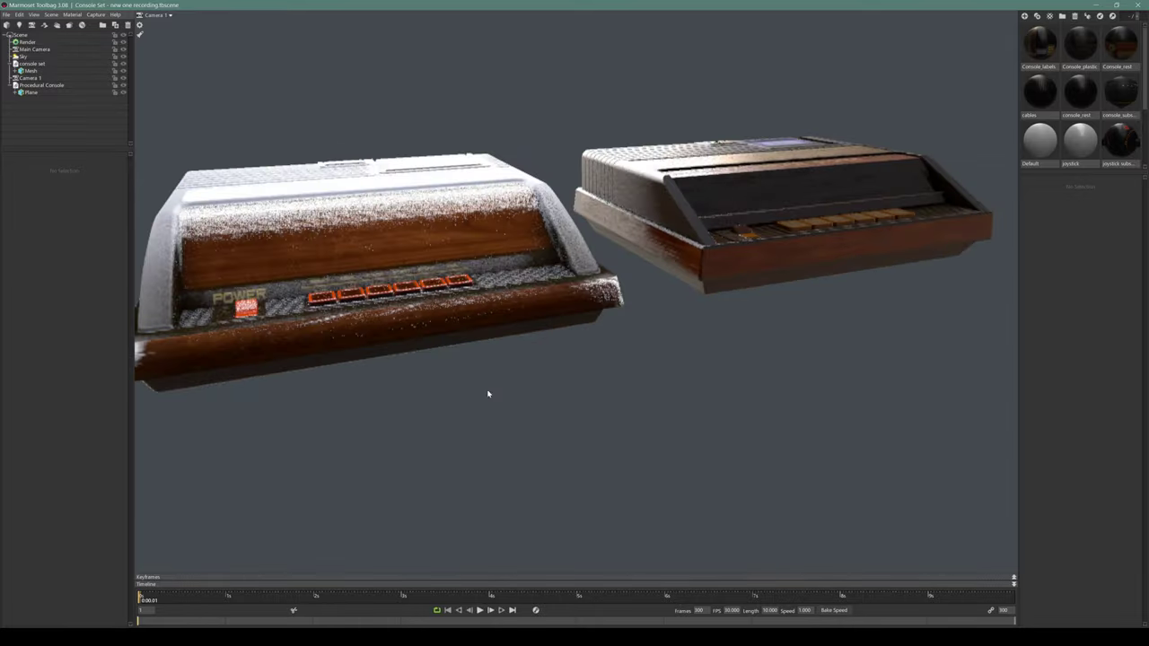
pyautogui.moveTo(482, 399); pyautogui.dragTo(462, 419)
pyautogui.moveTo(533, 390); pyautogui.dragTo(610, 357)
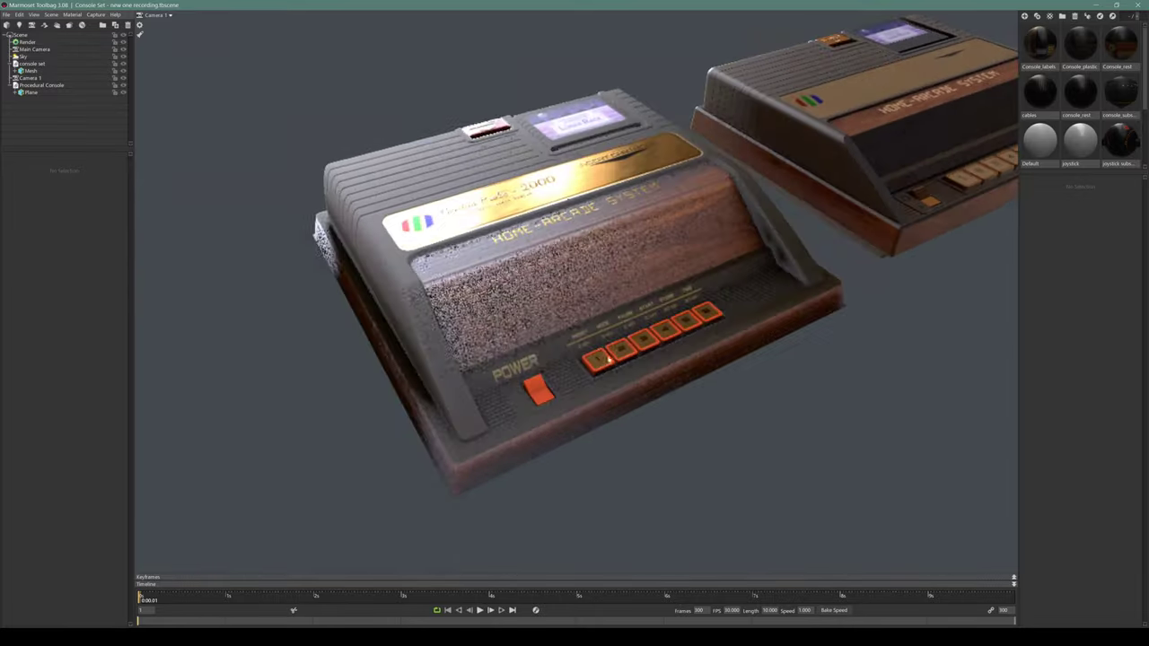
# Turn off Local Reflections in the render settings and examine the console's wooden trim without them
pyautogui.keyDown('shift'); pyautogui.moveTo(432, 405); pyautogui.dragTo(292, 401); pyautogui.keyUp('shift')
pyautogui.click(21, 43)
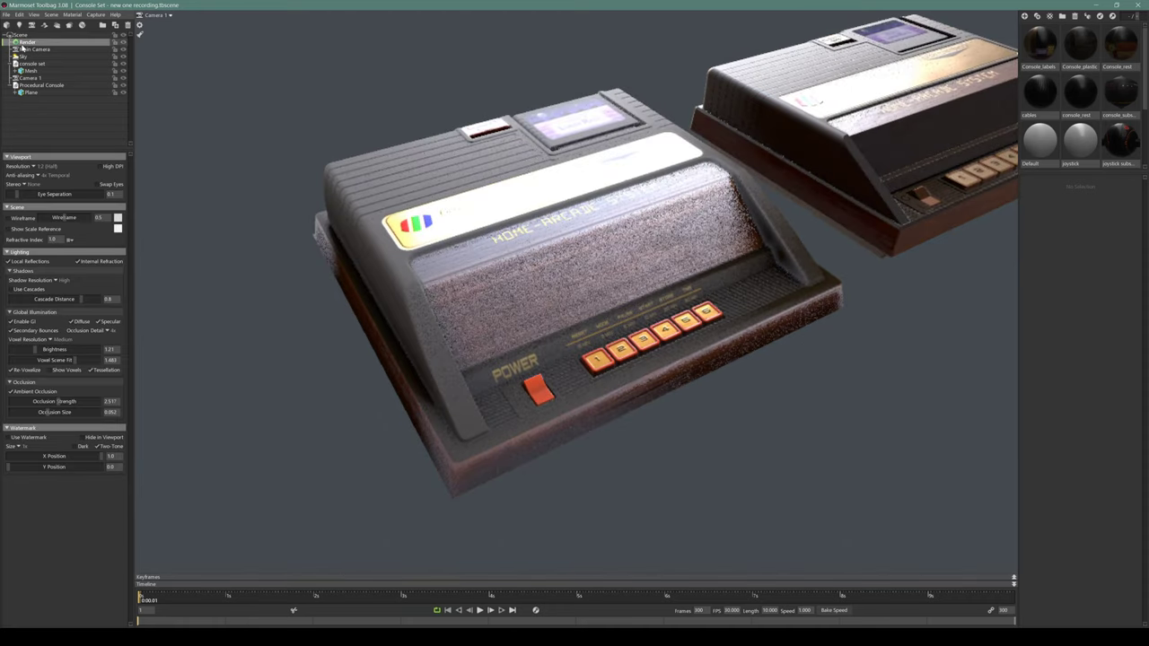
pyautogui.click(26, 265)
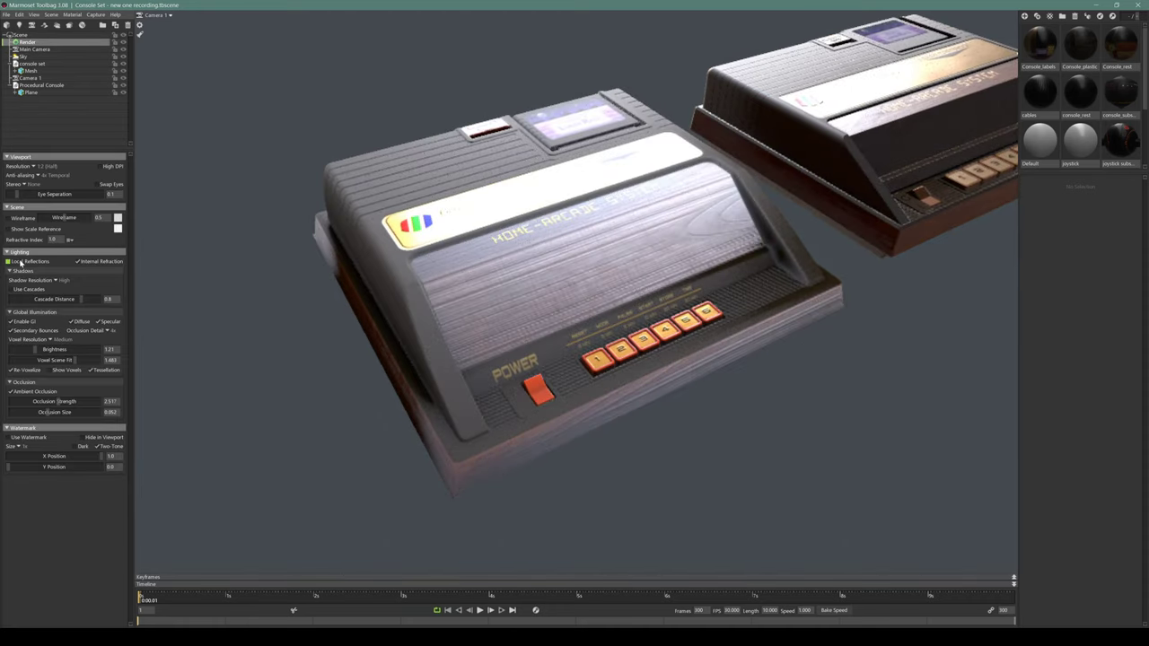
pyautogui.moveTo(521, 292)
pyautogui.mouseDown()
pyautogui.moveTo(487, 257)
pyautogui.moveTo(409, 283)
pyautogui.moveTo(389, 305)
pyautogui.mouseUp()
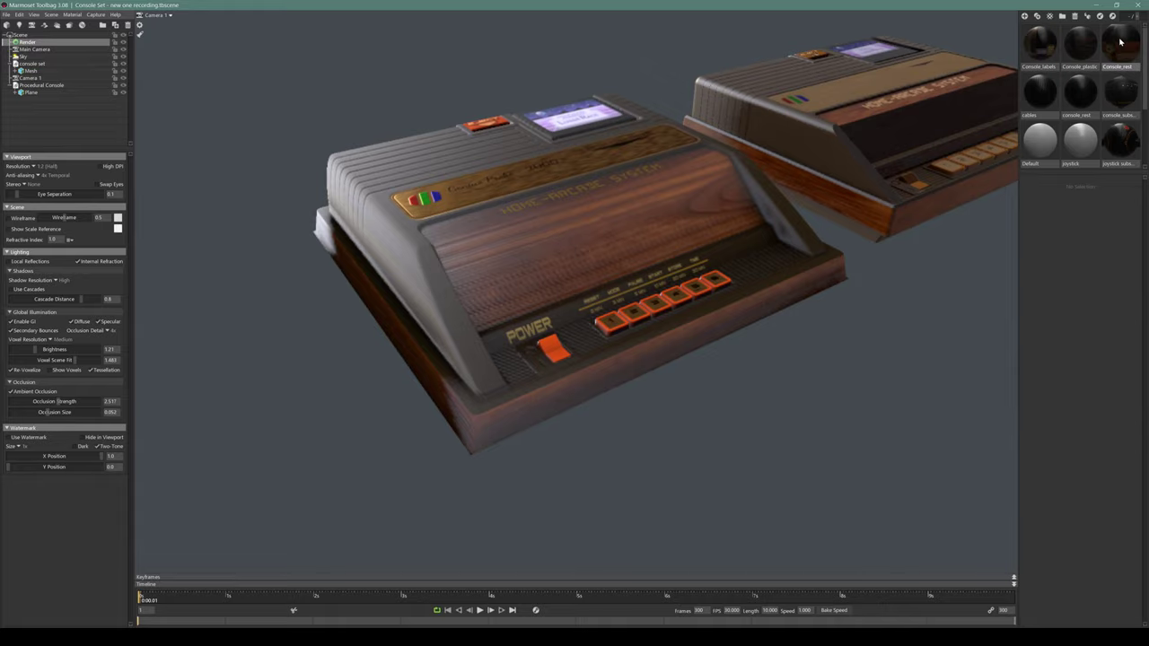
pyautogui.scroll(-2, 1090, 63)
pyautogui.click(1096, 99)
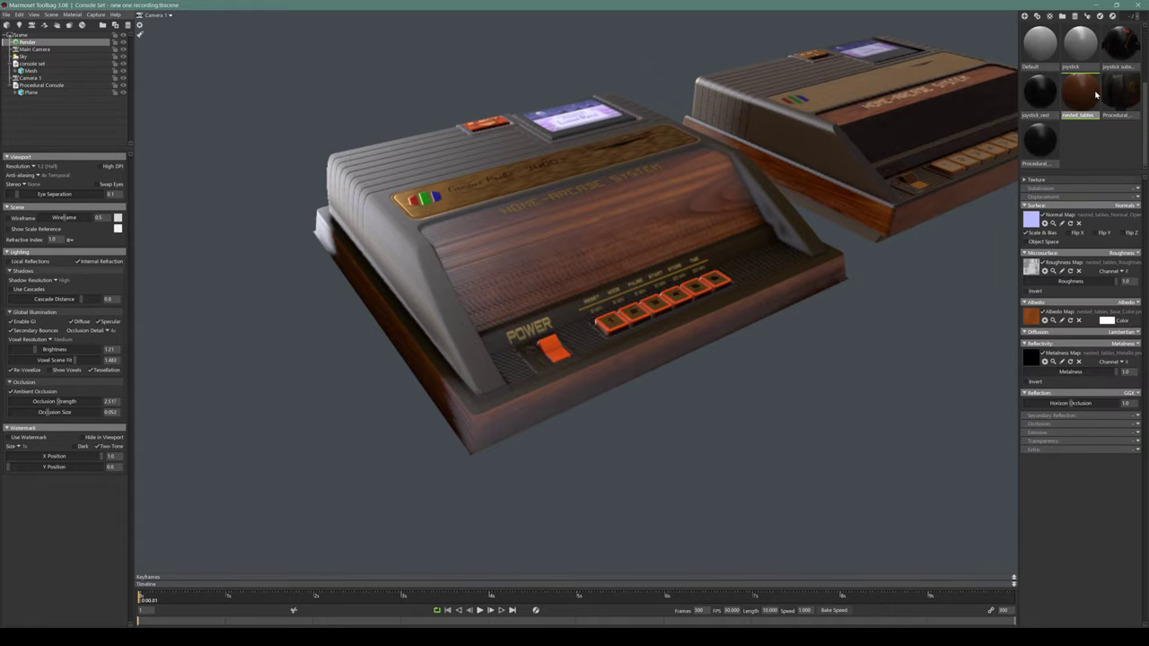
pyautogui.moveTo(627, 291)
pyautogui.mouseDown()
pyautogui.moveTo(508, 274)
pyautogui.moveTo(539, 293)
pyautogui.moveTo(635, 294)
pyautogui.mouseUp()
# Turn Local Reflections back on and examine both consoles from the front
pyautogui.click(8, 261)
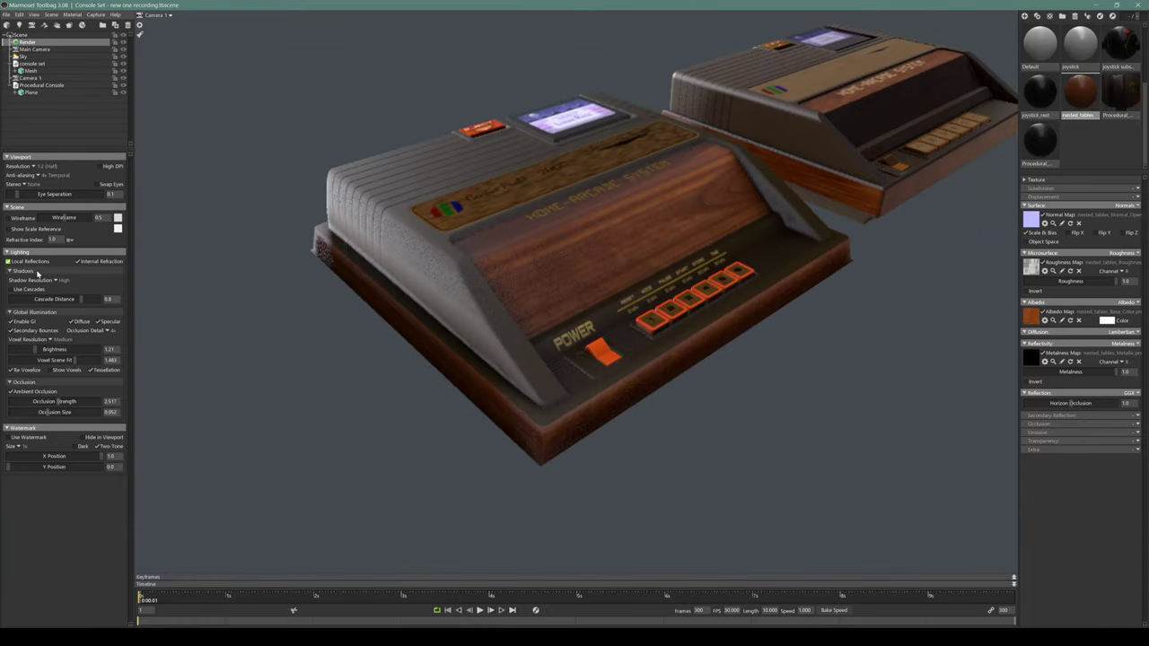
pyautogui.click(482, 291)
pyautogui.click(268, 345)
pyautogui.moveTo(398, 358)
pyautogui.mouseDown()
pyautogui.moveTo(342, 355)
pyautogui.moveTo(393, 361)
pyautogui.mouseUp()
pyautogui.click(27, 42)
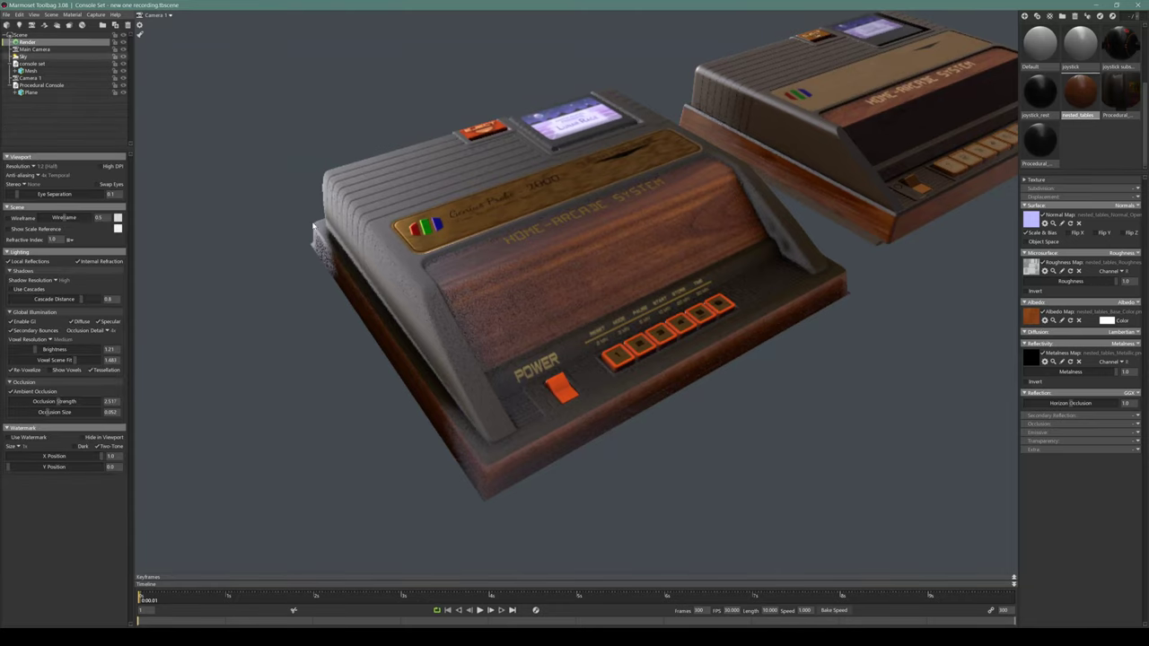
pyautogui.moveTo(380, 344); pyautogui.dragTo(248, 362)
pyautogui.scroll(-3, 364, 351)
pyautogui.moveTo(390, 390); pyautogui.dragTo(321, 364, button='middle')
pyautogui.keyDown('shift'); pyautogui.moveTo(320, 365); pyautogui.dragTo(378, 337); pyautogui.keyUp('shift')
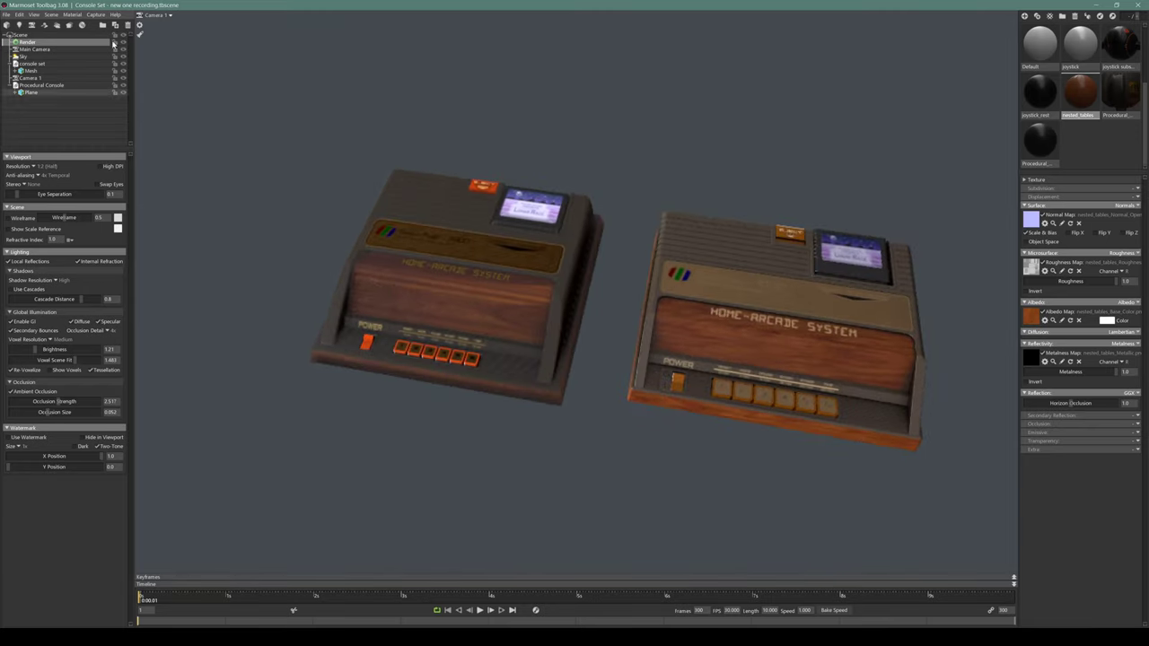
# Switch the viewport to its simplified rendering mode, examine the console's front up close, and restore the full-quality mode
pyautogui.click(120, 42)
pyautogui.click(141, 33)
pyautogui.moveTo(404, 278); pyautogui.dragTo(531, 323)
pyautogui.scroll(5, 588, 277)
pyautogui.moveTo(417, 302); pyautogui.dragTo(512, 314, button='middle')
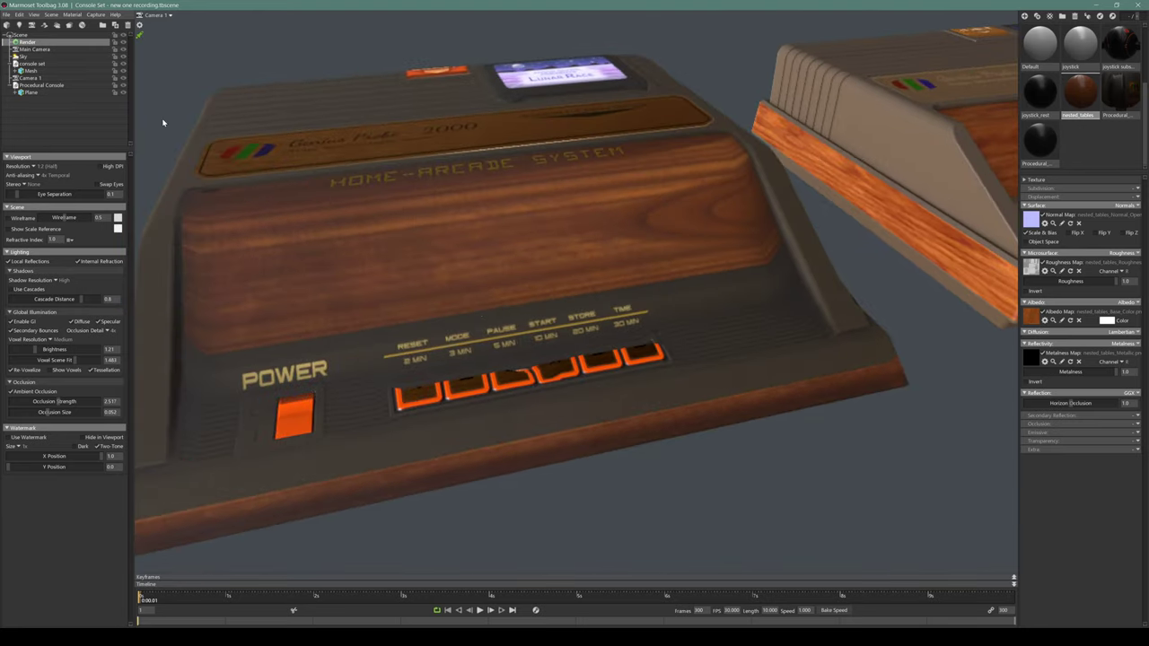
pyautogui.moveTo(163, 123); pyautogui.dragTo(791, 415)
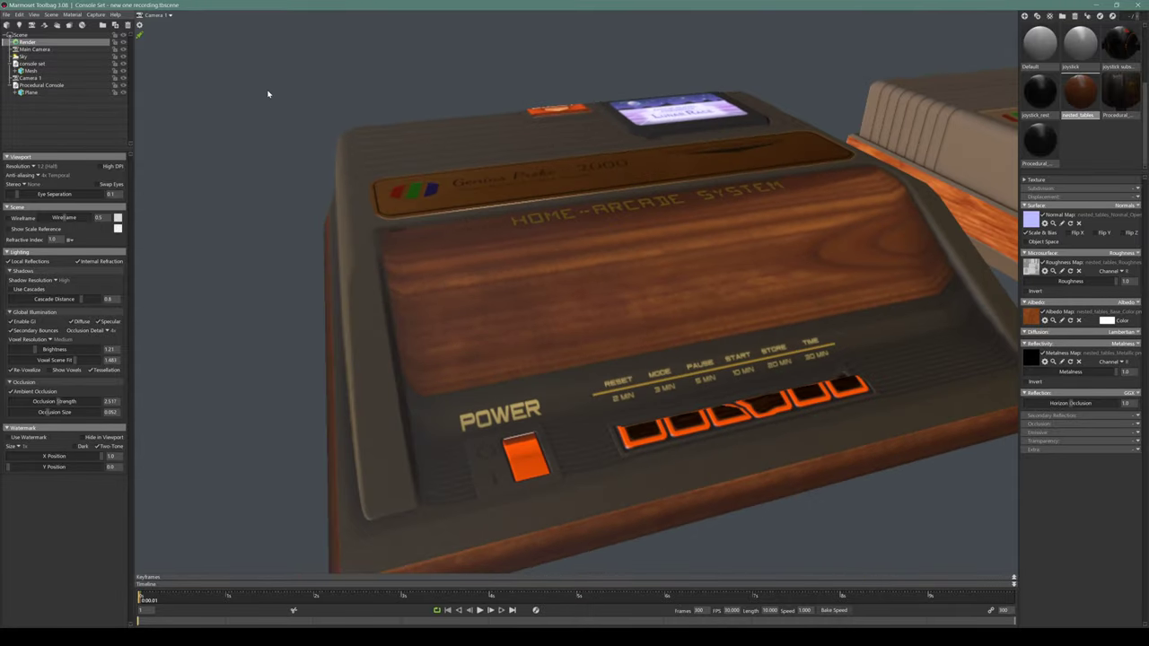
pyautogui.click(138, 37)
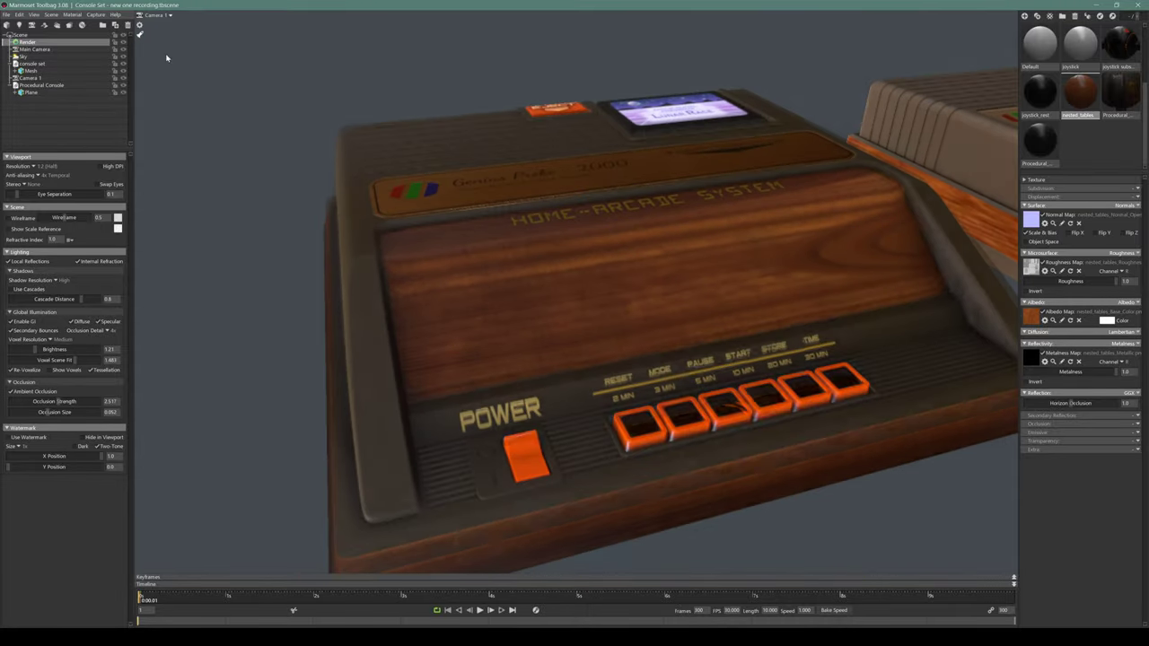
# Raise the viewport's render resolution in the render settings and compare the two consoles from the front
pyautogui.moveTo(493, 243); pyautogui.dragTo(442, 245)
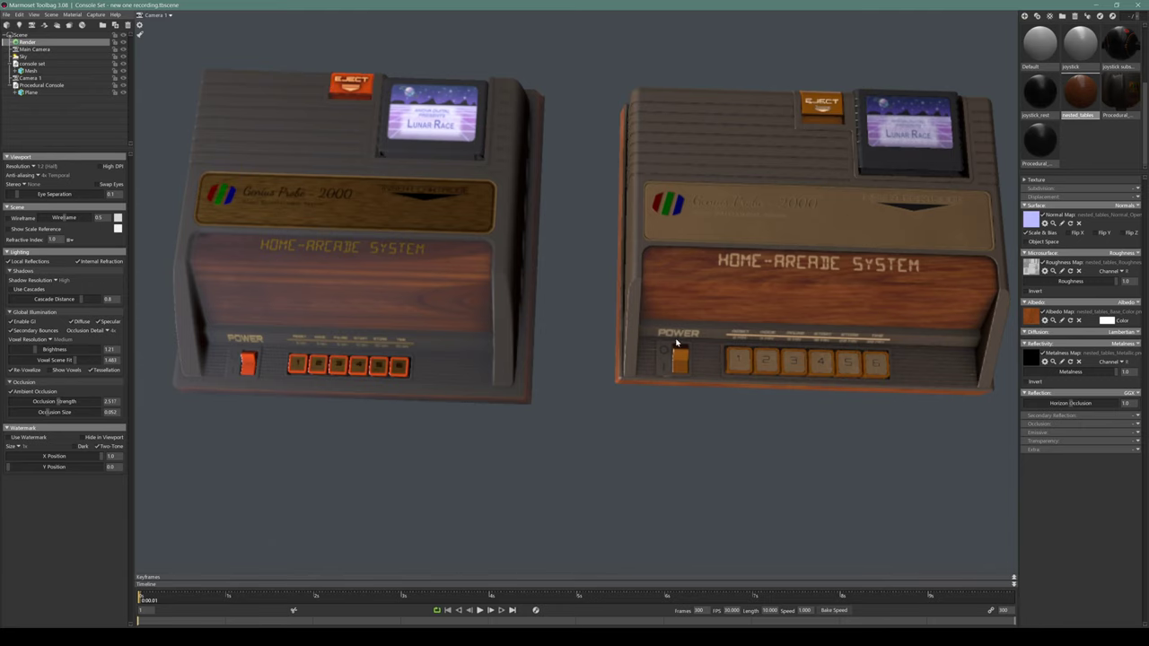
pyautogui.moveTo(364, 331)
pyautogui.mouseDown()
pyautogui.moveTo(370, 318)
pyautogui.moveTo(362, 327)
pyautogui.mouseUp()
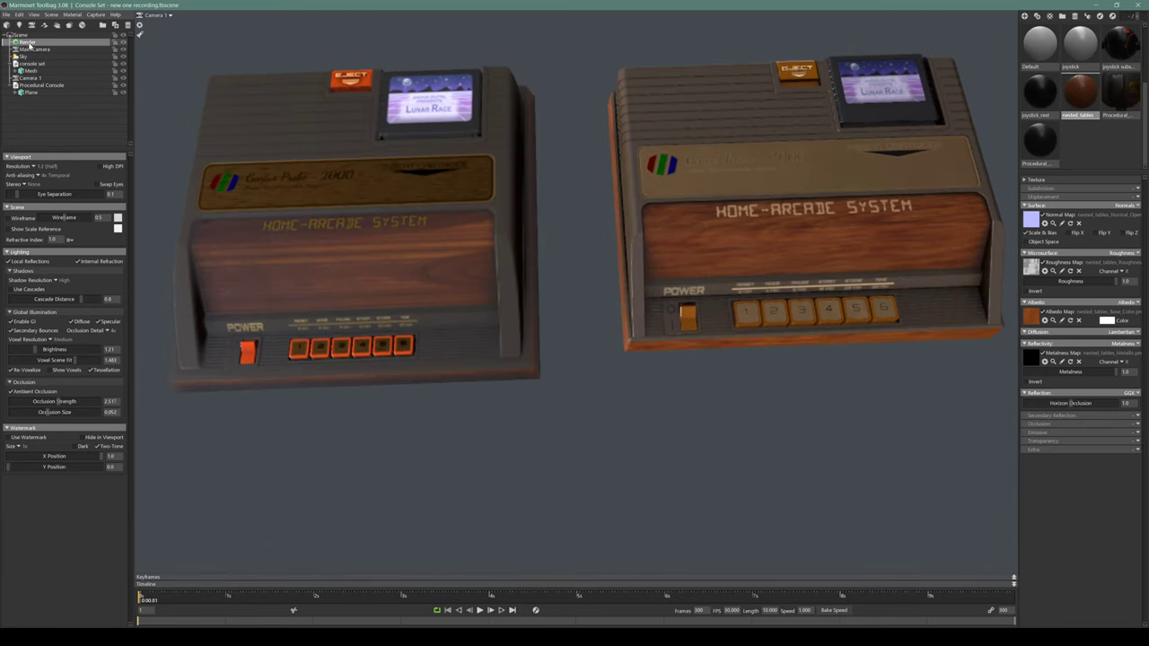
pyautogui.click(36, 166)
pyautogui.click(45, 170)
pyautogui.moveTo(446, 391); pyautogui.dragTo(574, 384)
pyautogui.scroll(3, 498, 403)
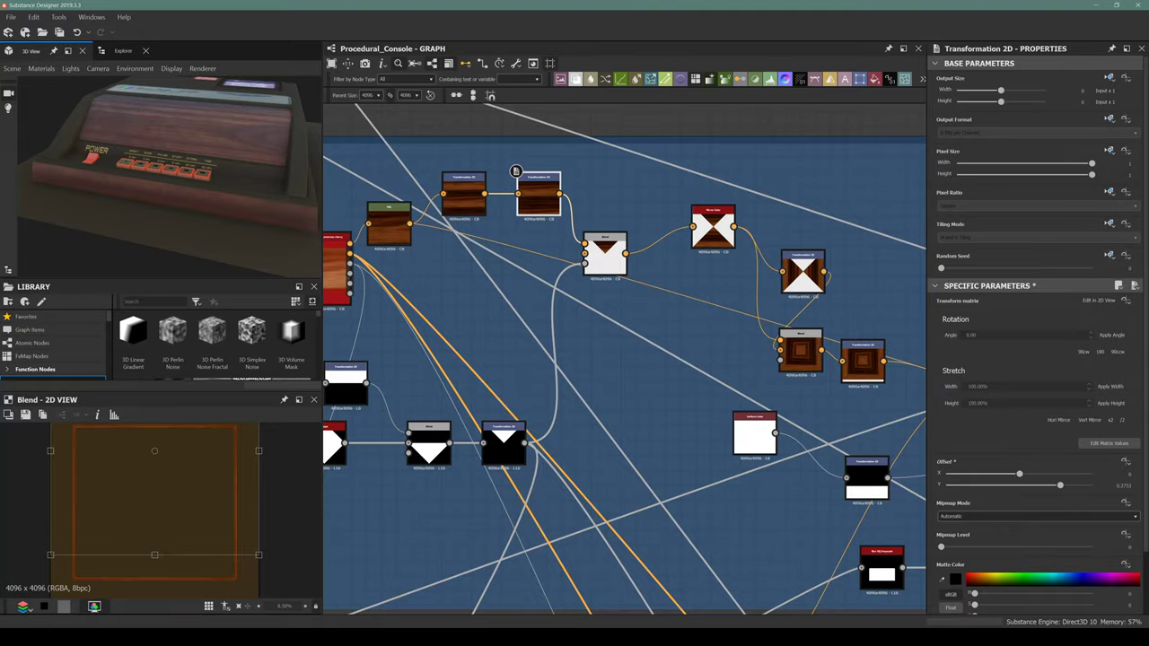
# Switch to Substance Designer, preview the button colour Blend in the Base Color Blendings frame and open its orange Uniform Color
pyautogui.scroll(-5, 610, 377)
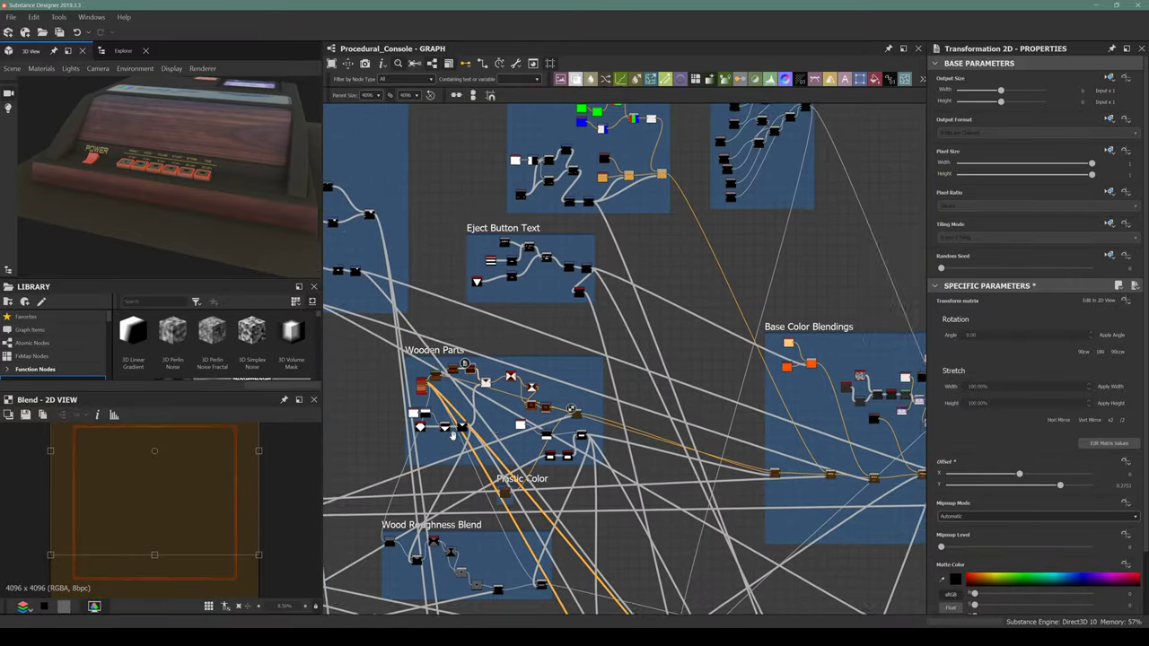
pyautogui.scroll(8, 552, 408)
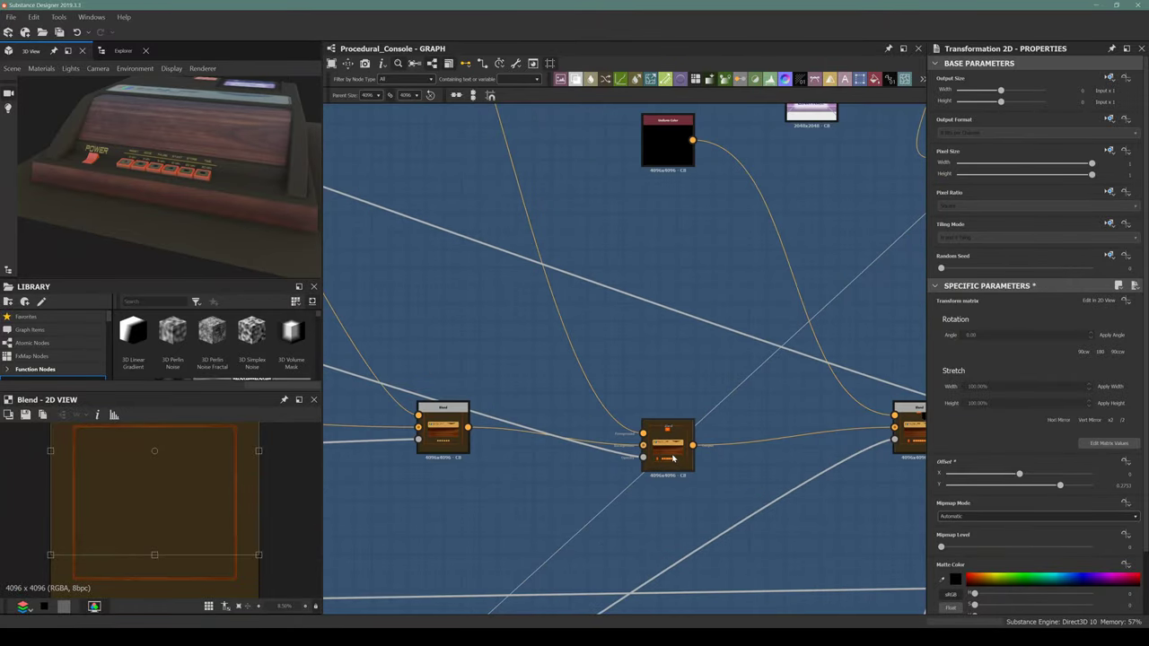
pyautogui.scroll(3, 672, 458)
pyautogui.click(671, 458)
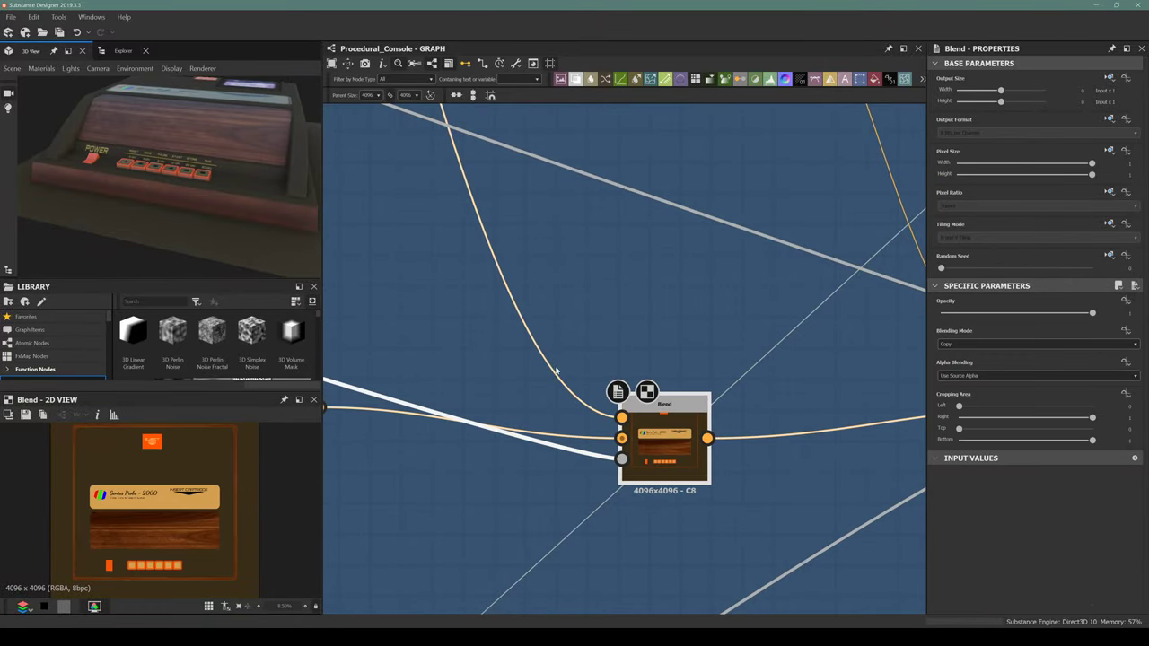
pyautogui.scroll(-5, 672, 472)
pyautogui.scroll(3, 528, 332)
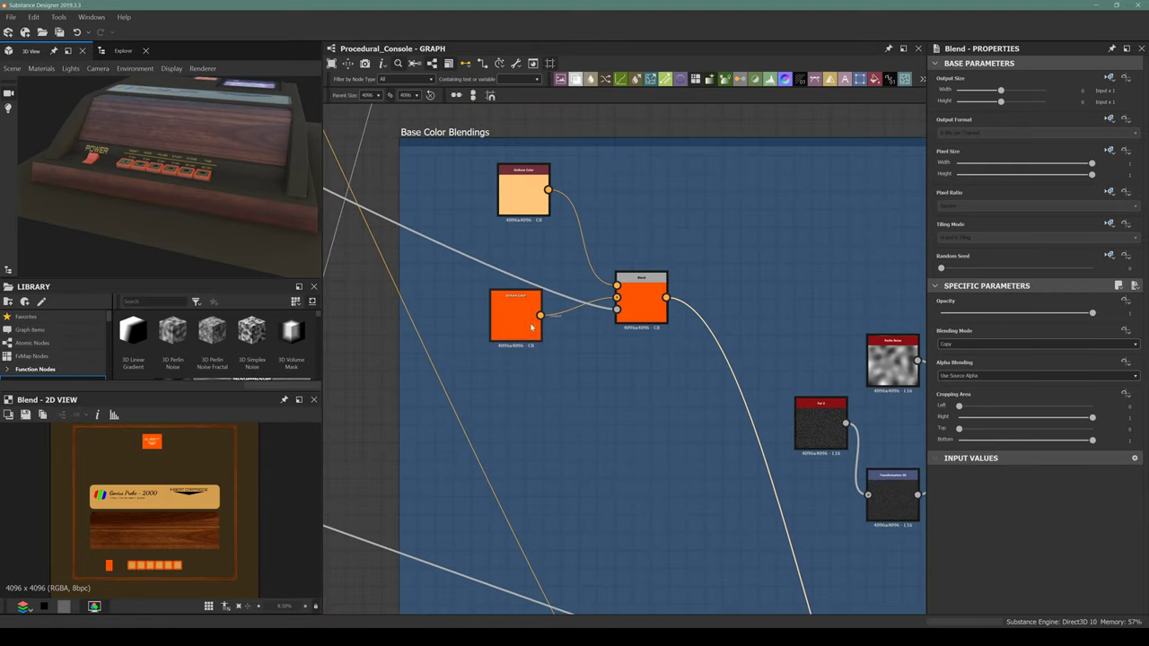
pyautogui.click(502, 319)
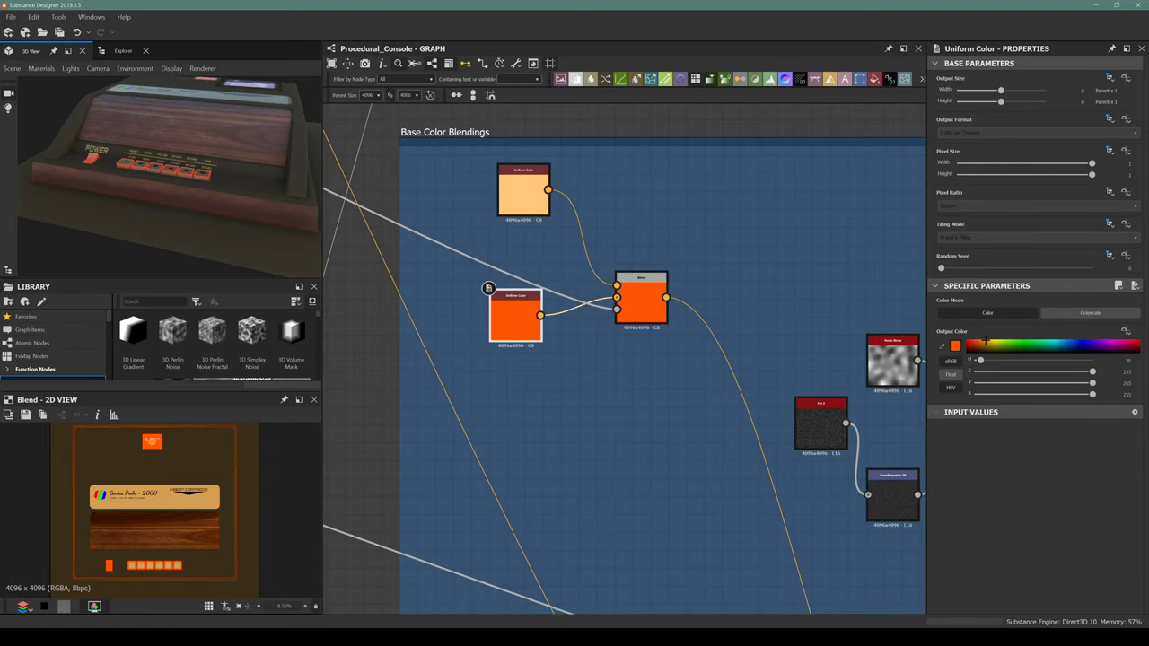
# Set the orange Uniform Color to a saturation of about 232 and a value of 197, checking the buttons in 3D
pyautogui.click(1063, 373)
pyautogui.moveTo(1066, 372)
pyautogui.mouseDown()
pyautogui.moveTo(1082, 373)
pyautogui.moveTo(1051, 387)
pyautogui.mouseUp()
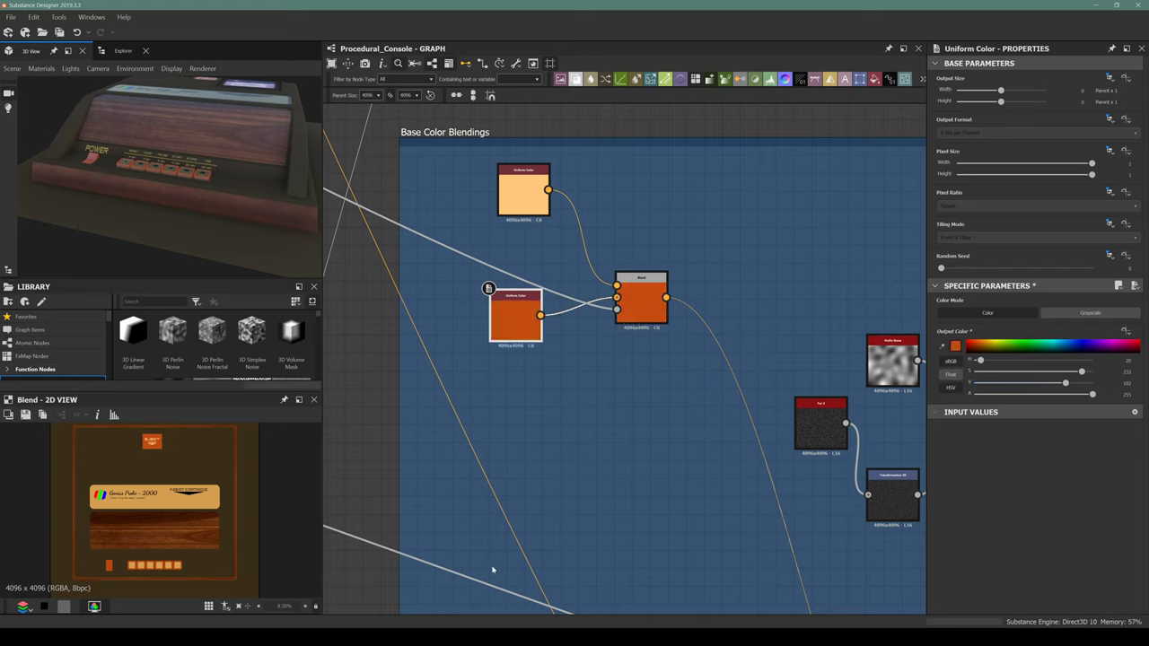
pyautogui.scroll(8, 128, 171)
pyautogui.scroll(-3, 140, 166)
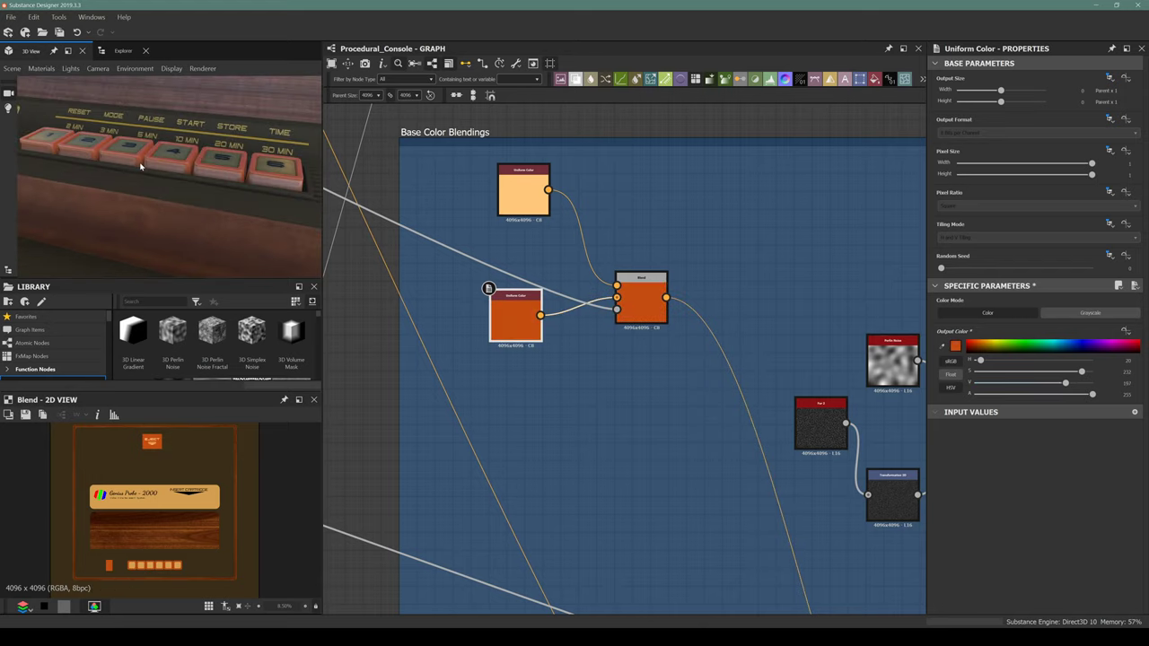
pyautogui.moveTo(140, 166); pyautogui.dragTo(192, 190)
pyautogui.moveTo(199, 244); pyautogui.dragTo(172, 214, button='middle')
pyautogui.scroll(4, 173, 213)
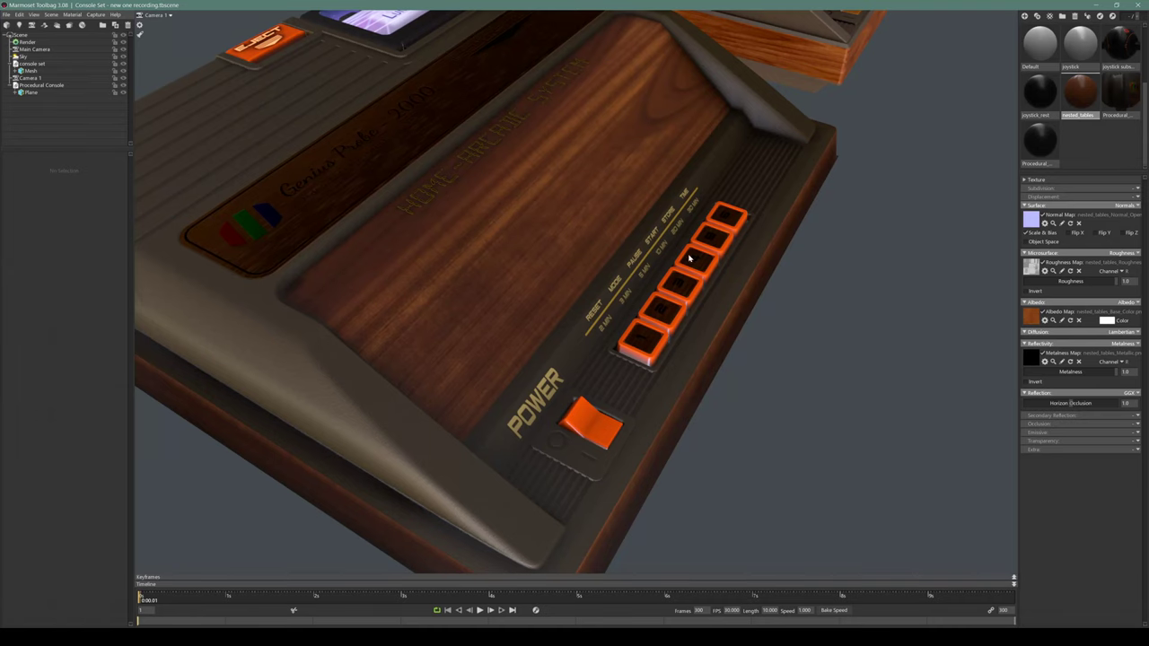
# Switch to Marmoset Toolbag and compare the power switch and button colours of the two consoles up close
pyautogui.moveTo(689, 258); pyautogui.dragTo(441, 234)
pyautogui.scroll(5, 440, 233)
pyautogui.moveTo(431, 221); pyautogui.dragTo(556, 319, button='middle')
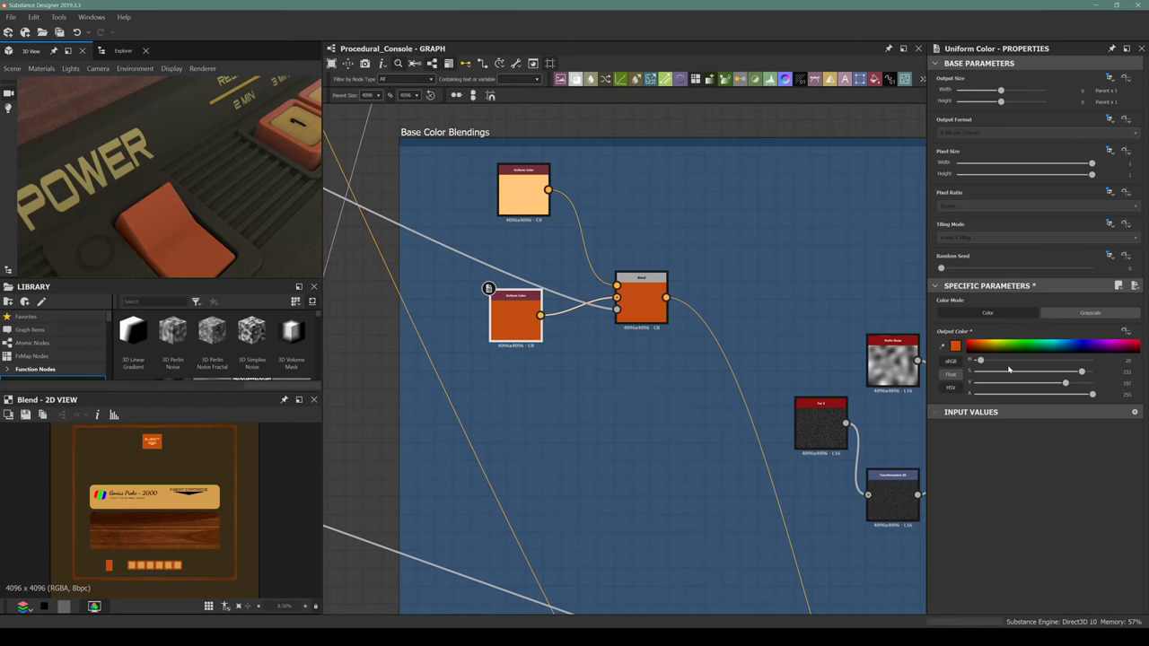
# In Substance Designer, darken the buttons' Uniform Color to a reddish brown with hue 19, saturation about 231 and value 137
pyautogui.click(951, 348)
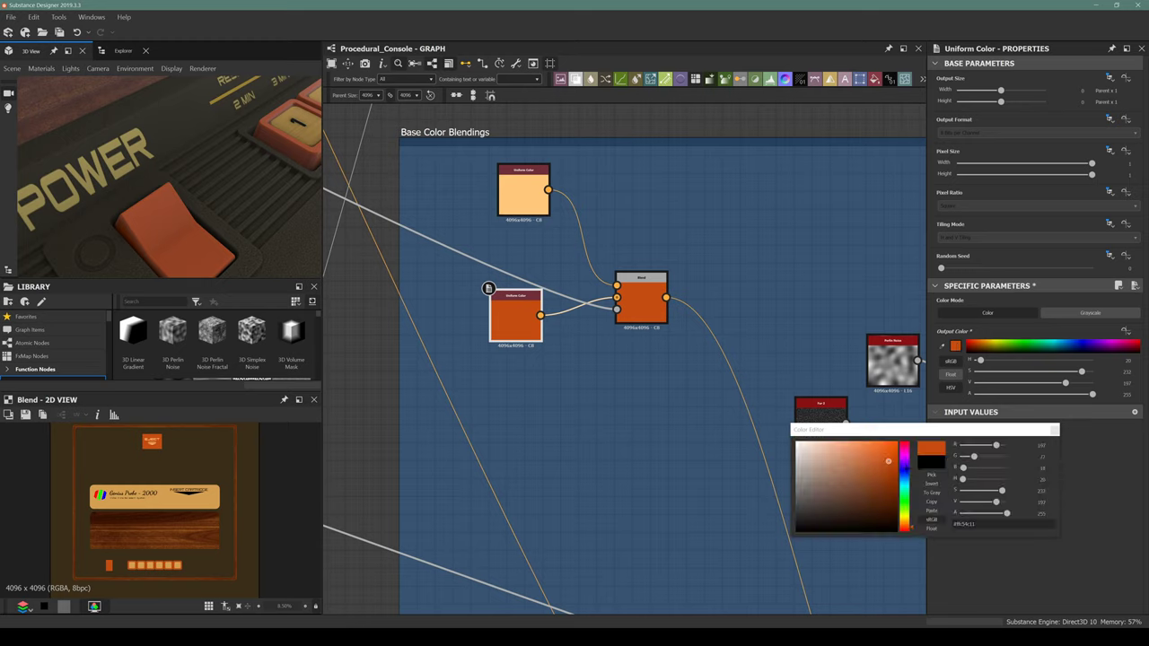
pyautogui.moveTo(886, 463)
pyautogui.mouseDown()
pyautogui.moveTo(858, 490)
pyautogui.moveTo(889, 488)
pyautogui.moveTo(872, 477)
pyautogui.moveTo(857, 488)
pyautogui.mouseUp()
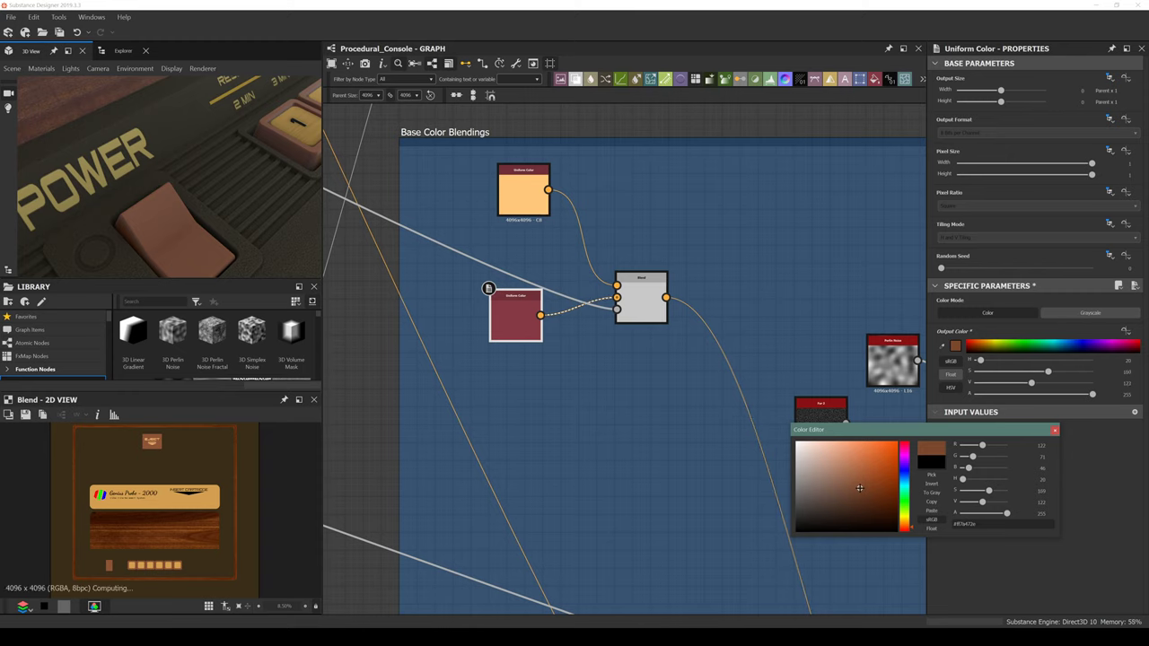
pyautogui.moveTo(904, 522); pyautogui.dragTo(906, 527)
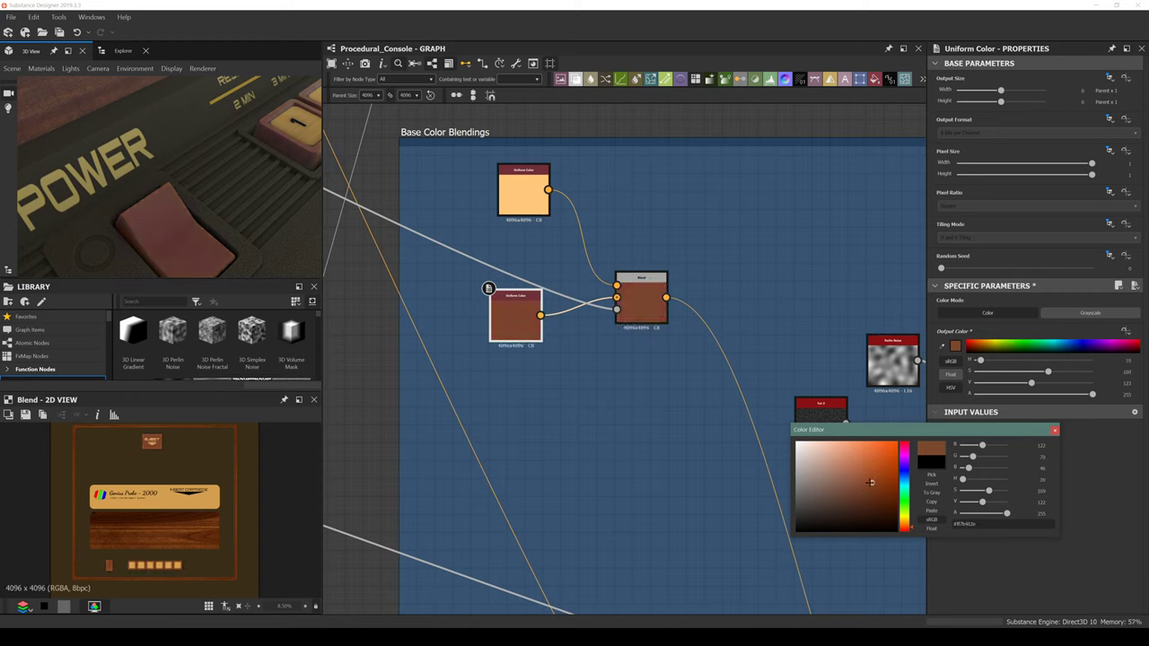
pyautogui.moveTo(870, 483); pyautogui.dragTo(866, 489)
pyautogui.moveTo(881, 483); pyautogui.dragTo(888, 483)
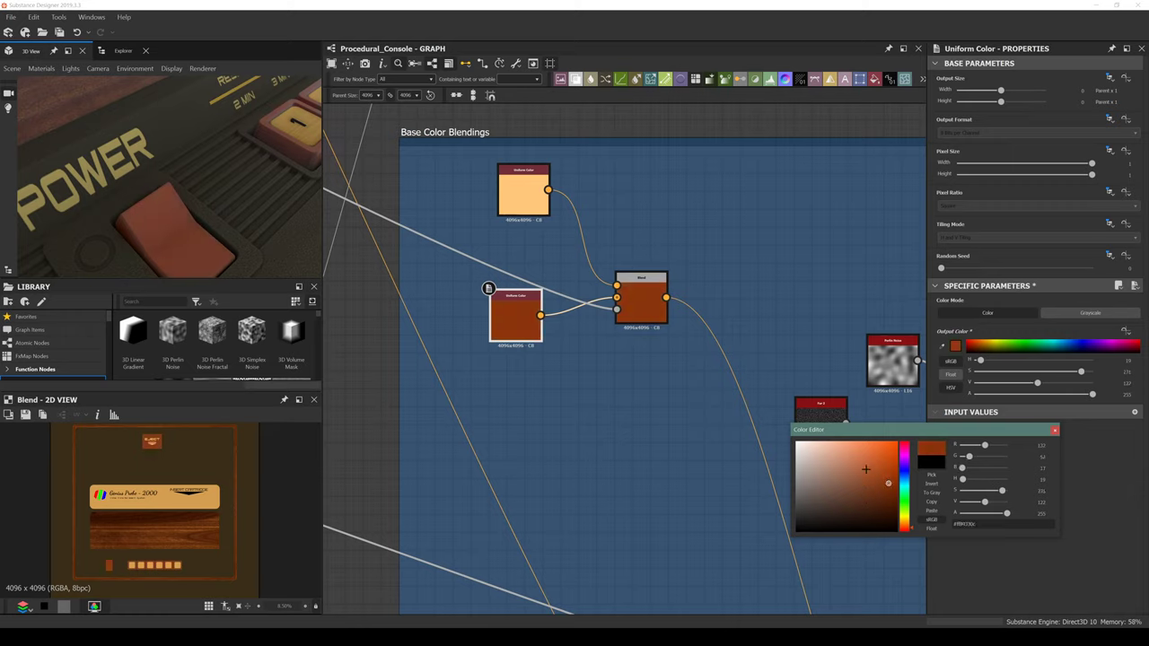
# Examine the recoloured buttons in the 2D texture and the 3D preview, and close the Color Editor
pyautogui.scroll(5, 137, 581)
pyautogui.scroll(6, 136, 580)
pyautogui.moveTo(129, 570); pyautogui.dragTo(137, 490, button='middle')
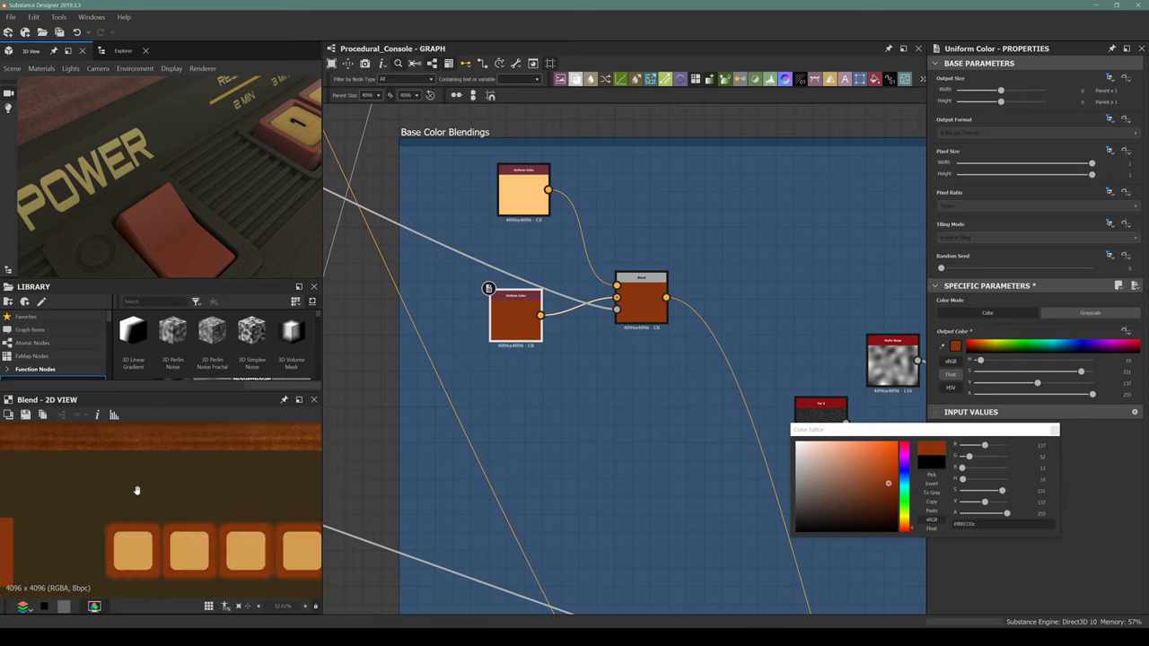
pyautogui.scroll(-5, 184, 236)
pyautogui.moveTo(185, 236)
pyautogui.mouseDown()
pyautogui.moveTo(146, 223)
pyautogui.moveTo(171, 233)
pyautogui.mouseUp()
pyautogui.moveTo(170, 233); pyautogui.dragTo(139, 221, button='middle')
pyautogui.click(1054, 430)
# Export all material outputs as PNG files to the procedural console textures folder
pyautogui.click(517, 63)
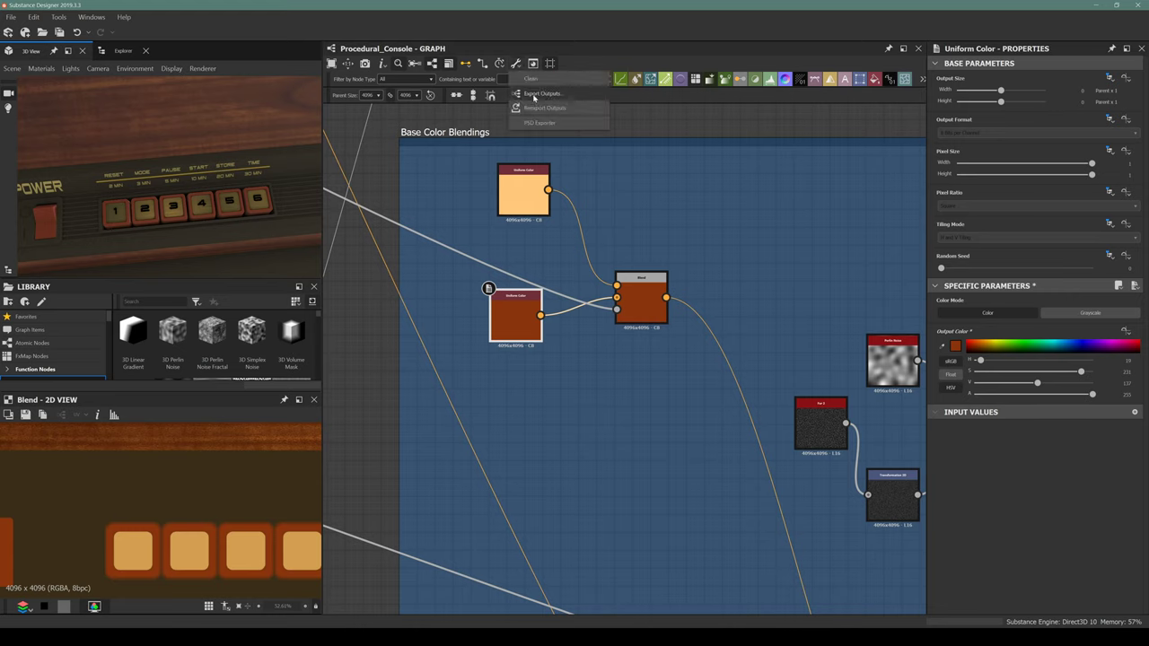
pyautogui.click(543, 78)
pyautogui.click(519, 480)
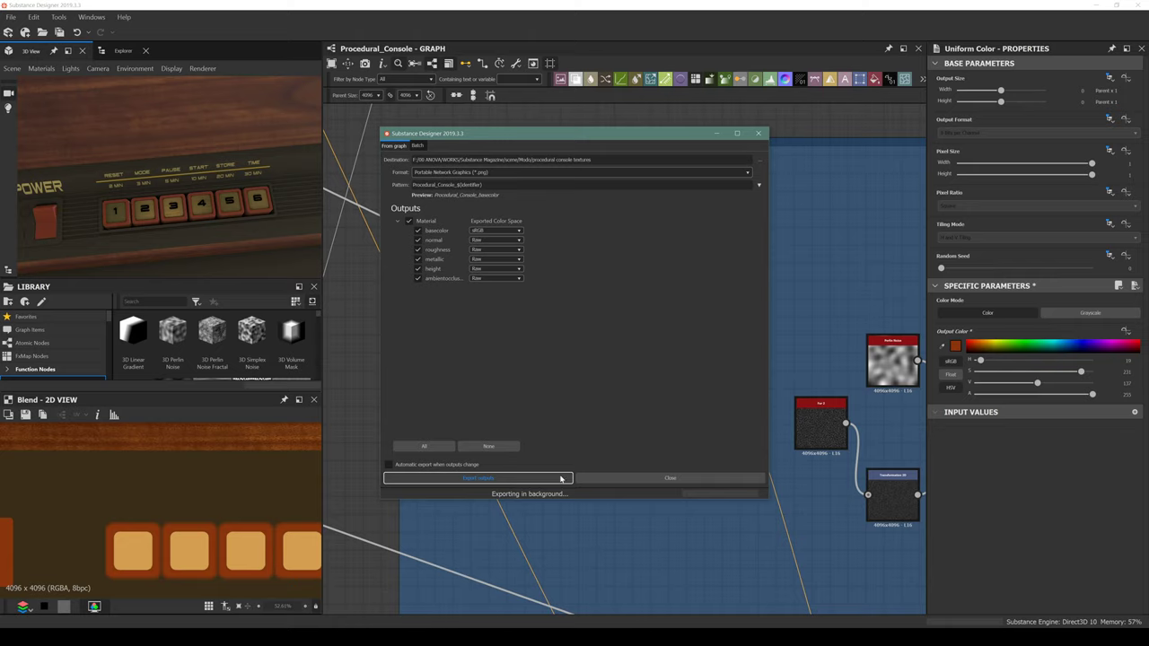
pyautogui.click(618, 478)
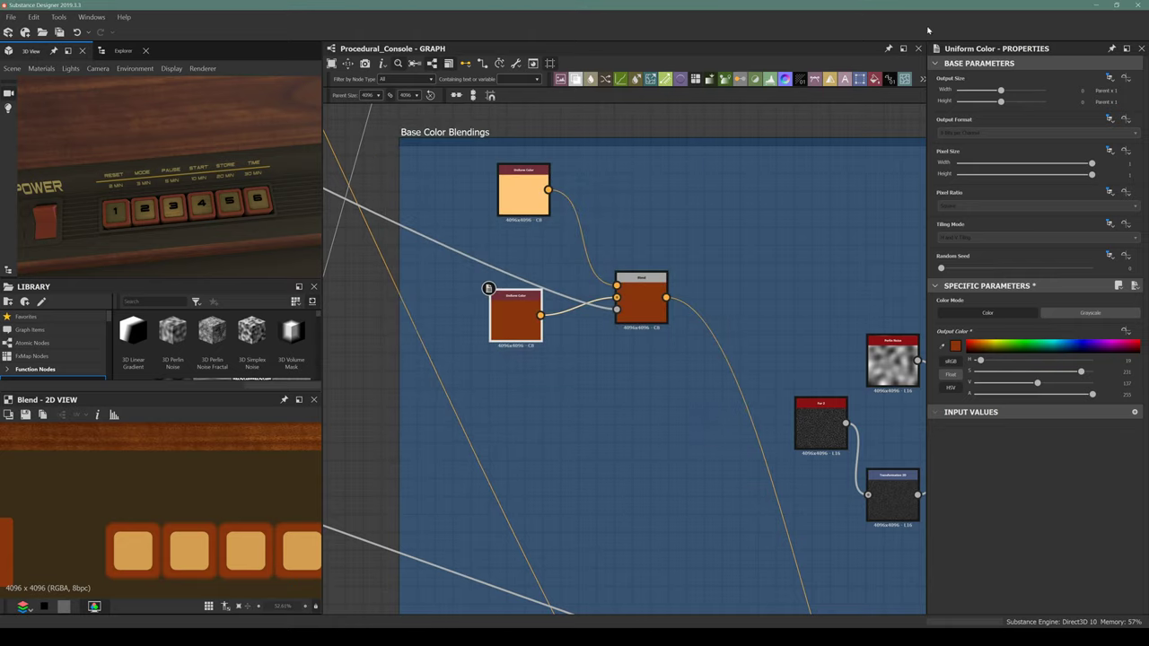
# Switch to Marmoset Toolbag and examine the updated console's buttons, brass label plate and wooden trim
pyautogui.click(1137, 4)
pyautogui.click(499, 333)
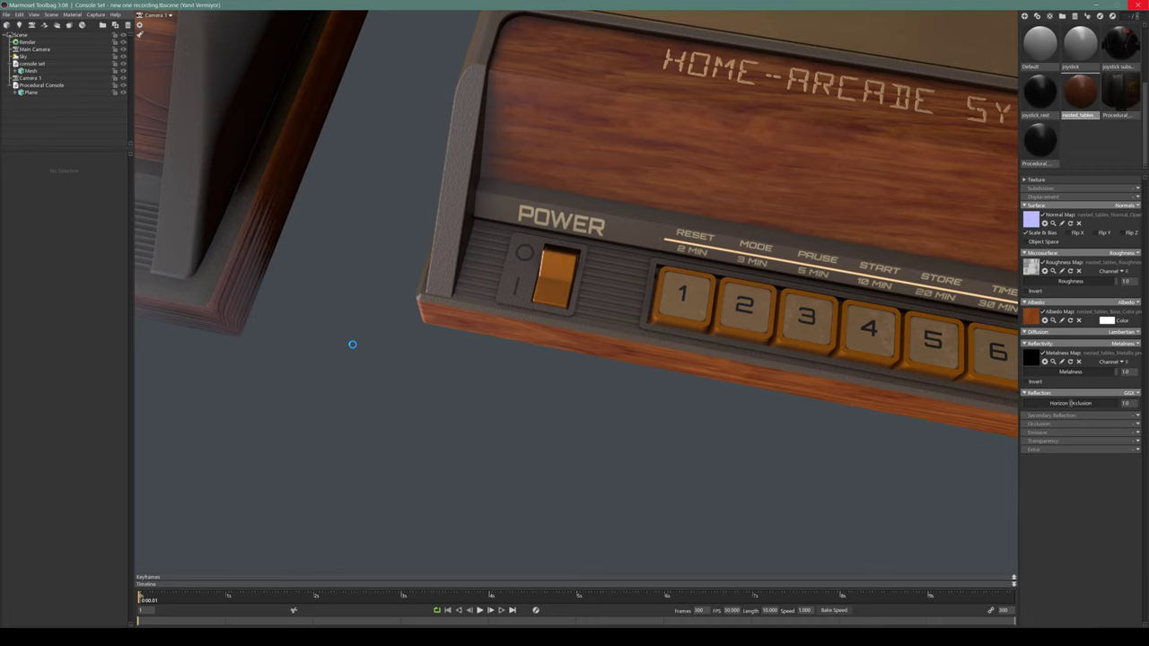
pyautogui.scroll(-2, 350, 345)
pyautogui.moveTo(326, 335); pyautogui.dragTo(528, 207)
pyautogui.scroll(8, 529, 208)
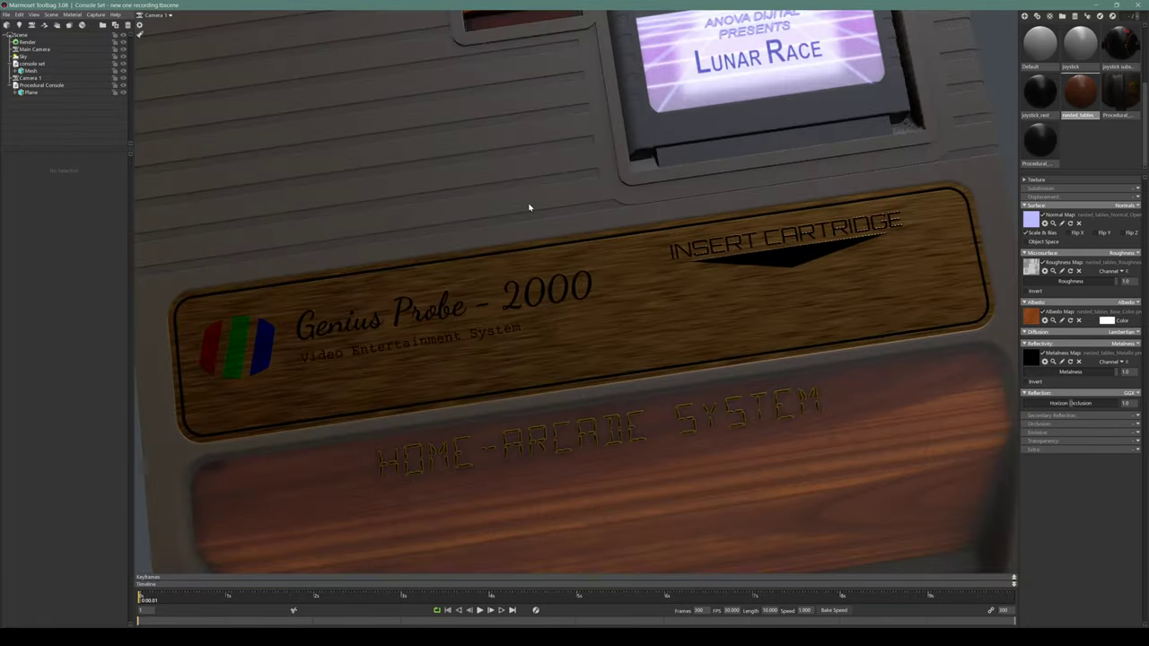
pyautogui.moveTo(577, 264); pyautogui.dragTo(465, 237)
pyautogui.scroll(-5, 421, 236)
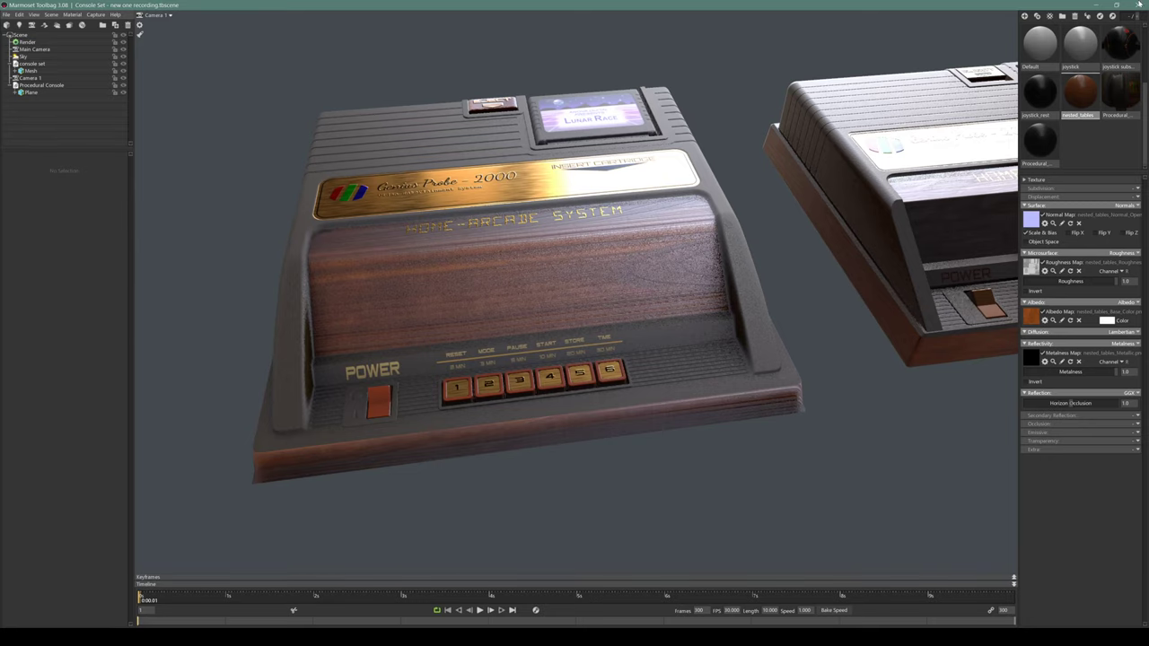
# Close Marmoset Toolbag, switch to Modo and reload the images changed outside the program
pyautogui.click(1142, 4)
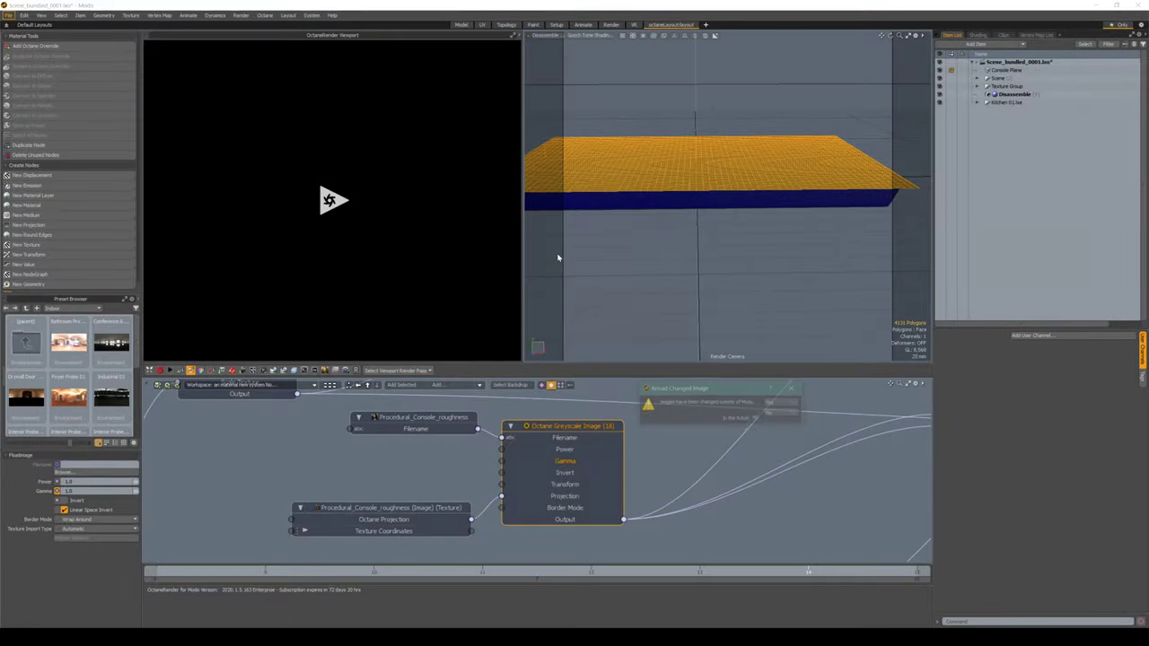
pyautogui.click(779, 405)
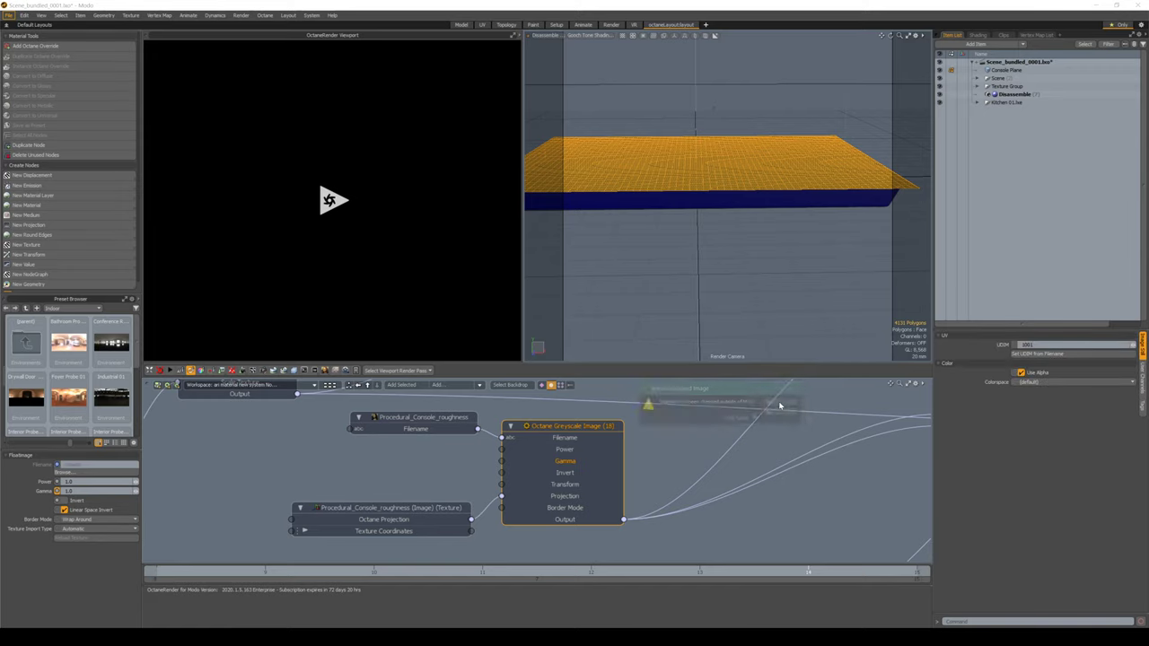
# Finish reloading the changed images and start the Octane live render of the console scene
pyautogui.click(779, 406)
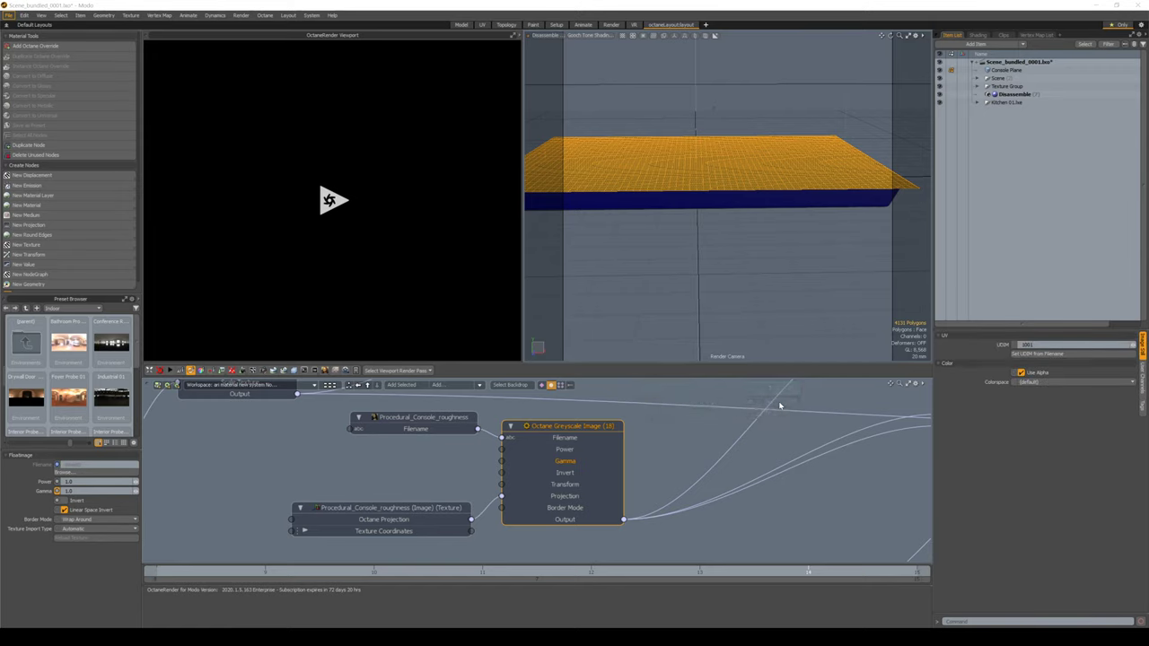
pyautogui.click(779, 406)
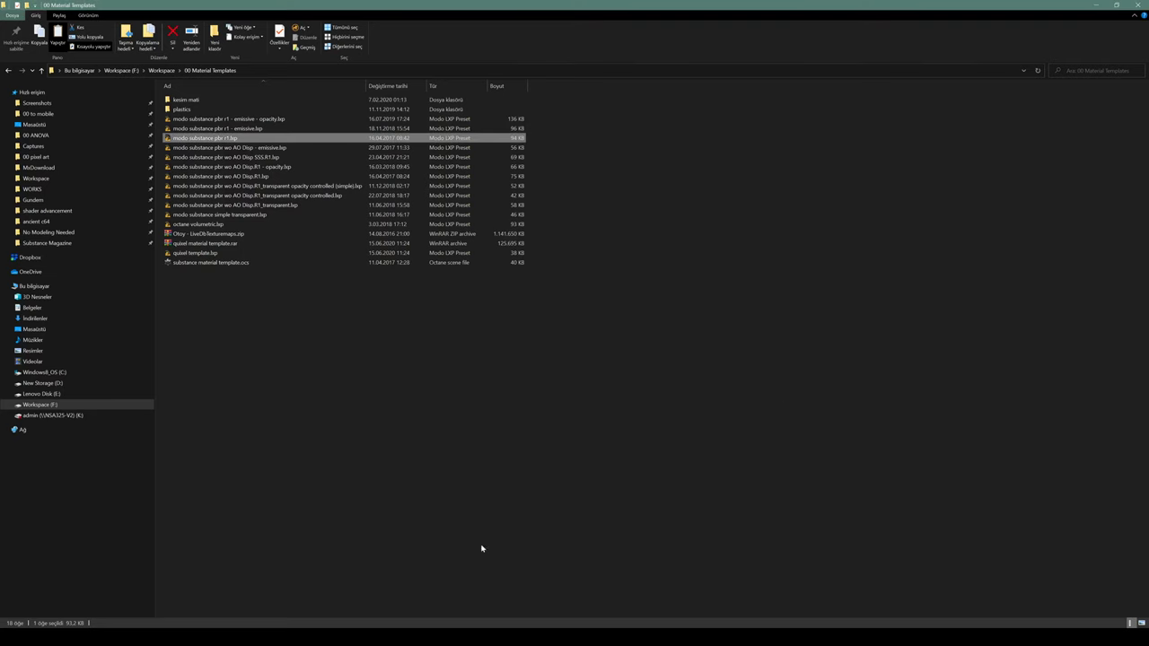
pyautogui.hotkey('alt', 'Tab')
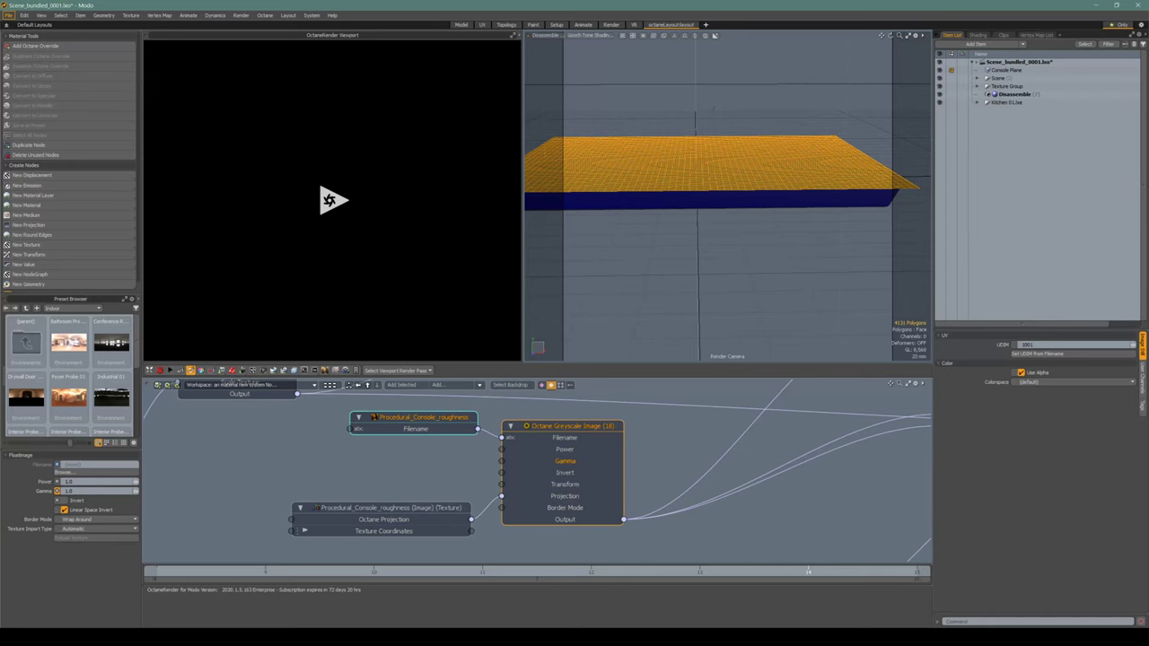
pyautogui.click(342, 199)
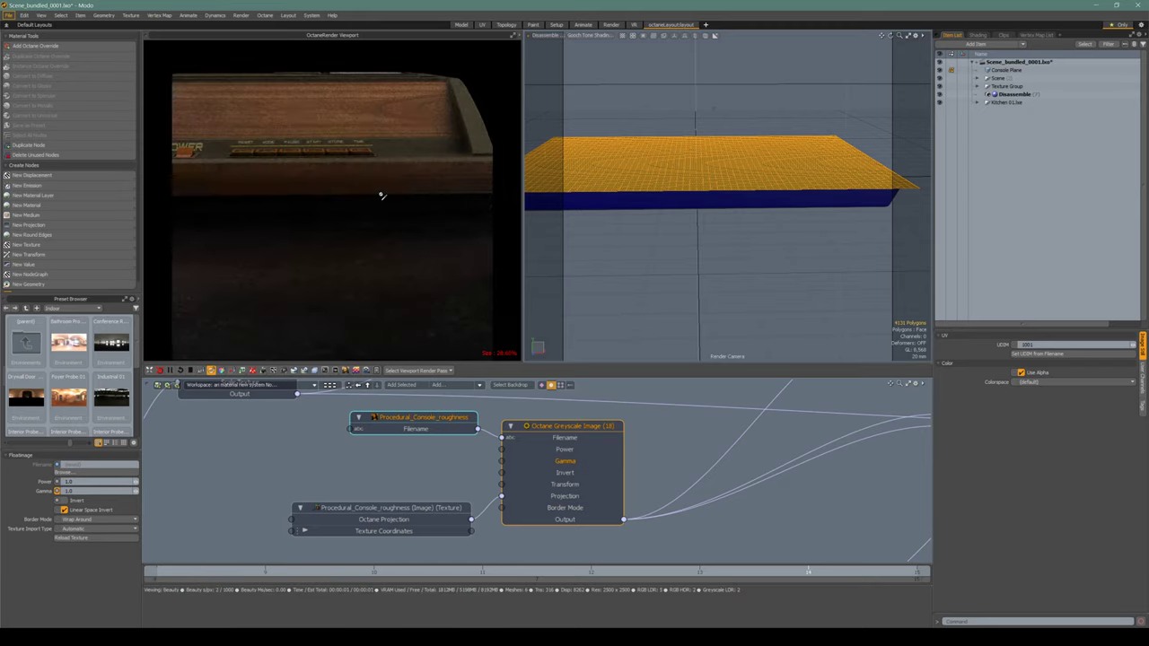
# Examine the rendered console from a low corner angle and from above, checking its overall form and wooden base
pyautogui.moveTo(738, 215); pyautogui.dragTo(612, 226, button='middle')
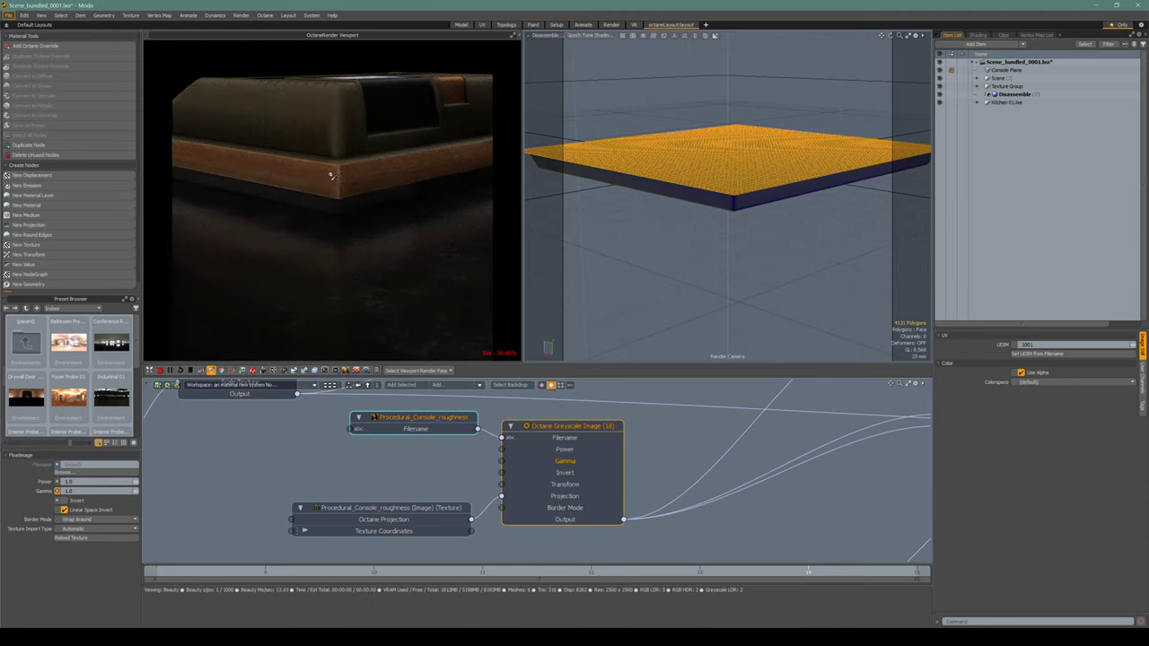
pyautogui.moveTo(692, 179); pyautogui.dragTo(722, 215, button='middle')
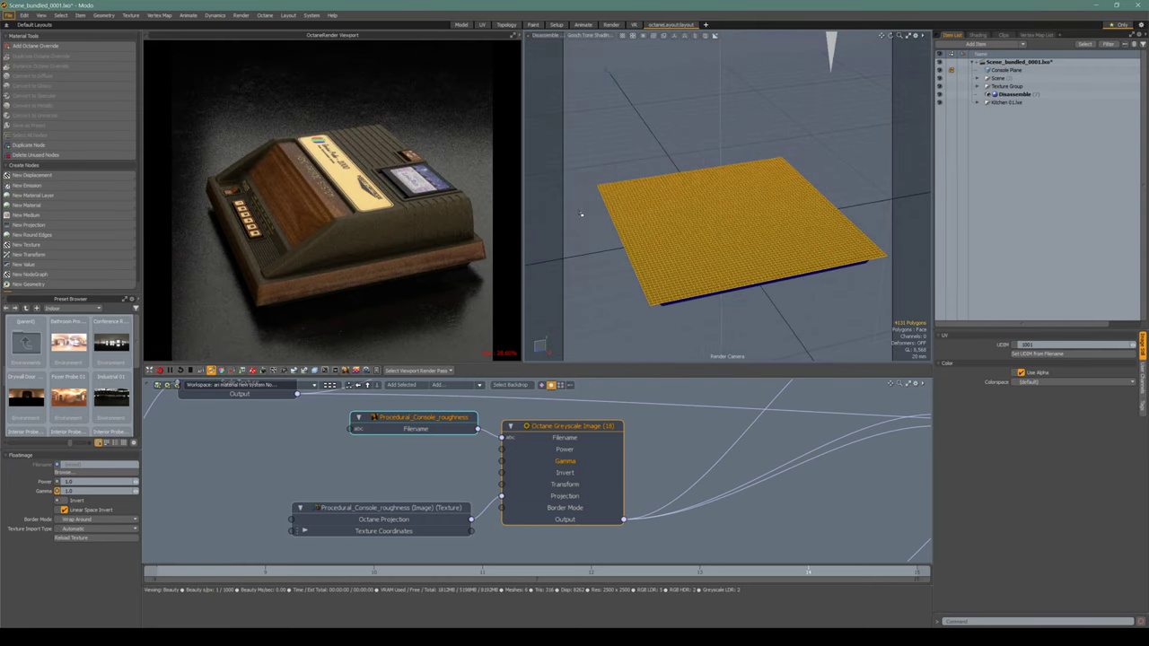
pyautogui.scroll(5, 333, 206)
pyautogui.scroll(-4, 330, 203)
pyautogui.scroll(4, 330, 201)
pyautogui.scroll(-3, 325, 196)
pyautogui.moveTo(324, 196); pyautogui.dragTo(326, 205, button='middle')
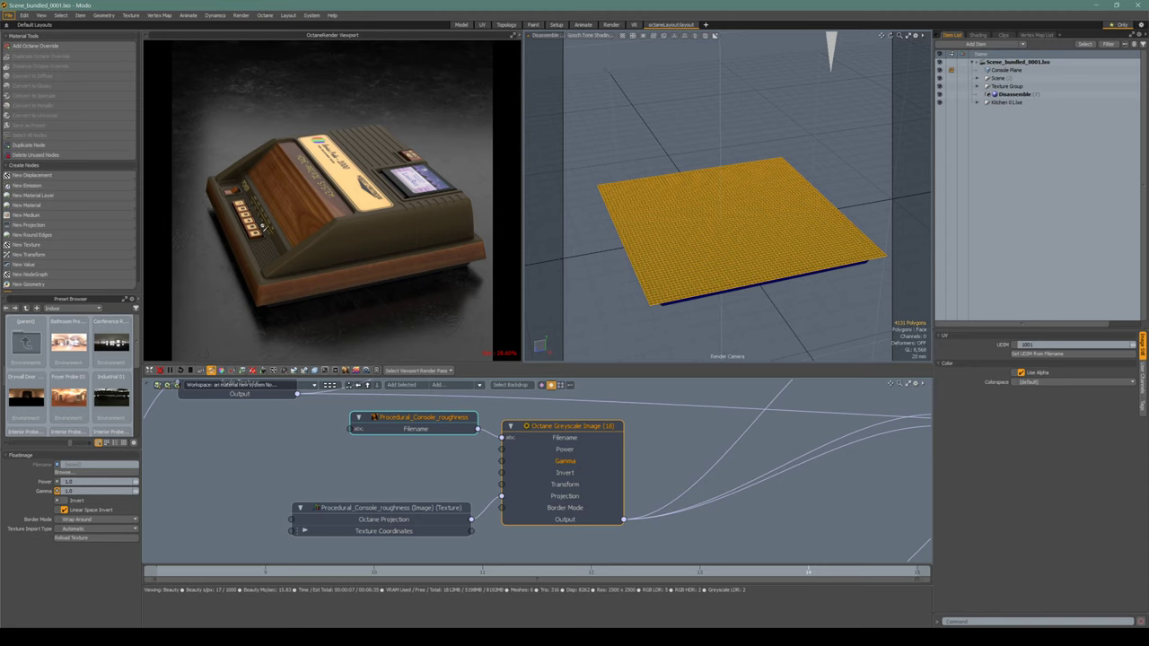
# Examine the front buttons, grooved panel and wooden trim of the console up close in the Octane render
pyautogui.keyDown('alt'); pyautogui.moveTo(629, 225); pyautogui.dragTo(738, 191); pyautogui.keyUp('alt')
pyautogui.moveTo(738, 191); pyautogui.dragTo(685, 215, button='middle')
pyautogui.keyDown('alt'); pyautogui.moveTo(686, 215); pyautogui.dragTo(771, 242); pyautogui.keyUp('alt')
pyautogui.moveTo(770, 240)
pyautogui.mouseDown(button='middle')
pyautogui.moveTo(736, 236)
pyautogui.moveTo(729, 282)
pyautogui.moveTo(784, 227)
pyautogui.mouseUp(button='middle')
pyautogui.keyDown('alt'); pyautogui.moveTo(785, 226); pyautogui.dragTo(657, 294); pyautogui.keyUp('alt')
pyautogui.moveTo(688, 276); pyautogui.dragTo(669, 205, button='middle')
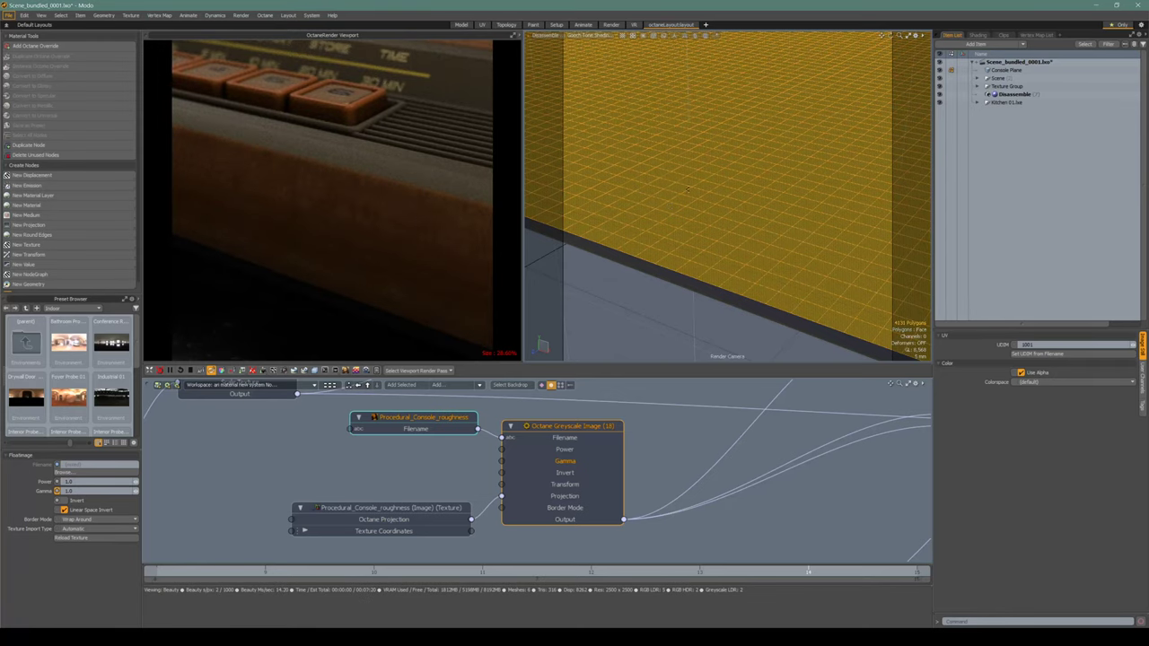
pyautogui.keyDown('alt'); pyautogui.moveTo(661, 184); pyautogui.dragTo(654, 235); pyautogui.keyUp('alt')
pyautogui.moveTo(657, 170); pyautogui.dragTo(269, 230, button='middle')
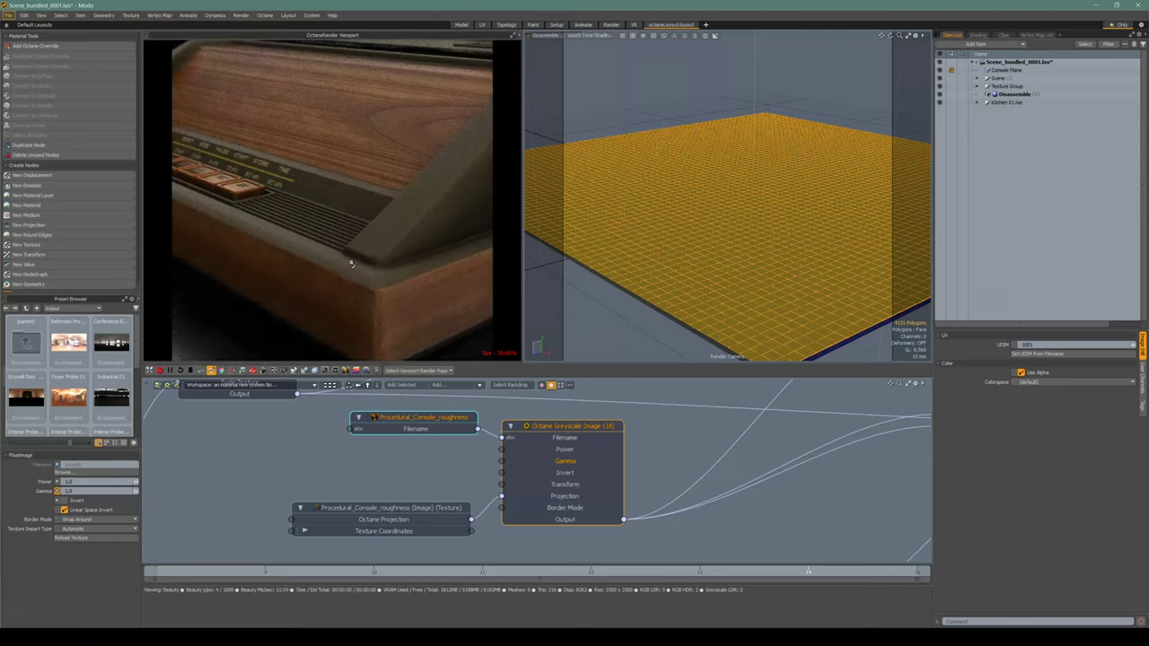
pyautogui.moveTo(708, 243); pyautogui.dragTo(736, 250, button='middle')
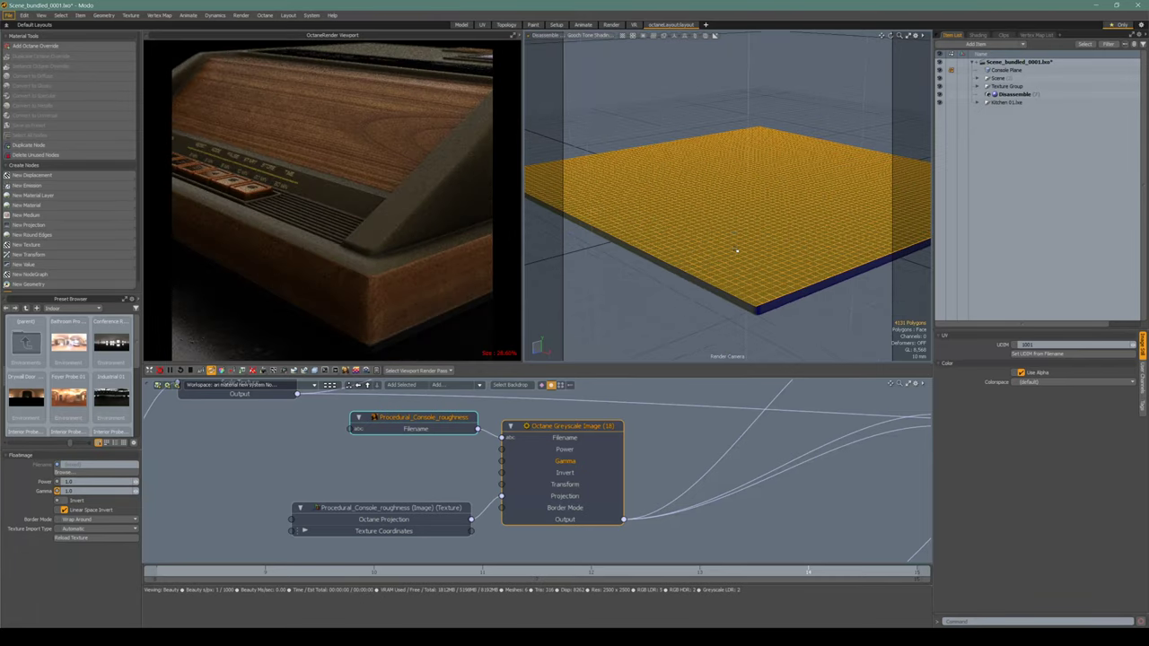
# Examine the rendered cartridge, eject button, brass label plate, power switch and numbered buttons, ending on the whole console
pyautogui.moveTo(679, 221); pyautogui.dragTo(841, 294, button='middle')
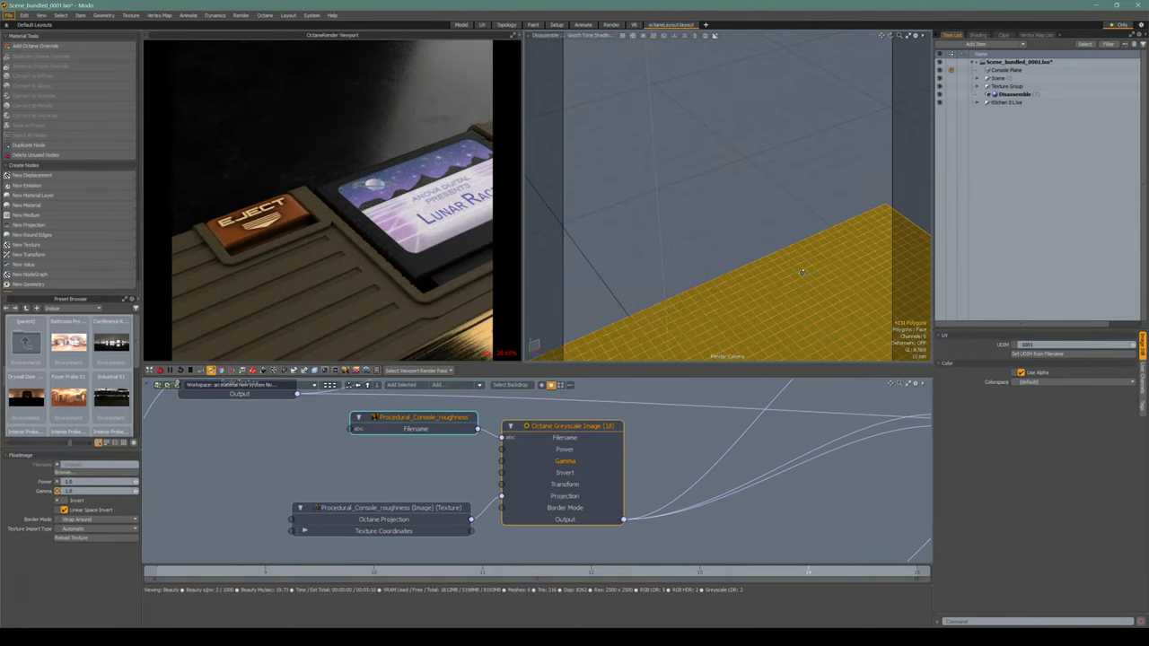
pyautogui.keyDown('alt'); pyautogui.moveTo(801, 273); pyautogui.dragTo(765, 288); pyautogui.keyUp('alt')
pyautogui.moveTo(764, 289); pyautogui.dragTo(847, 233, button='middle')
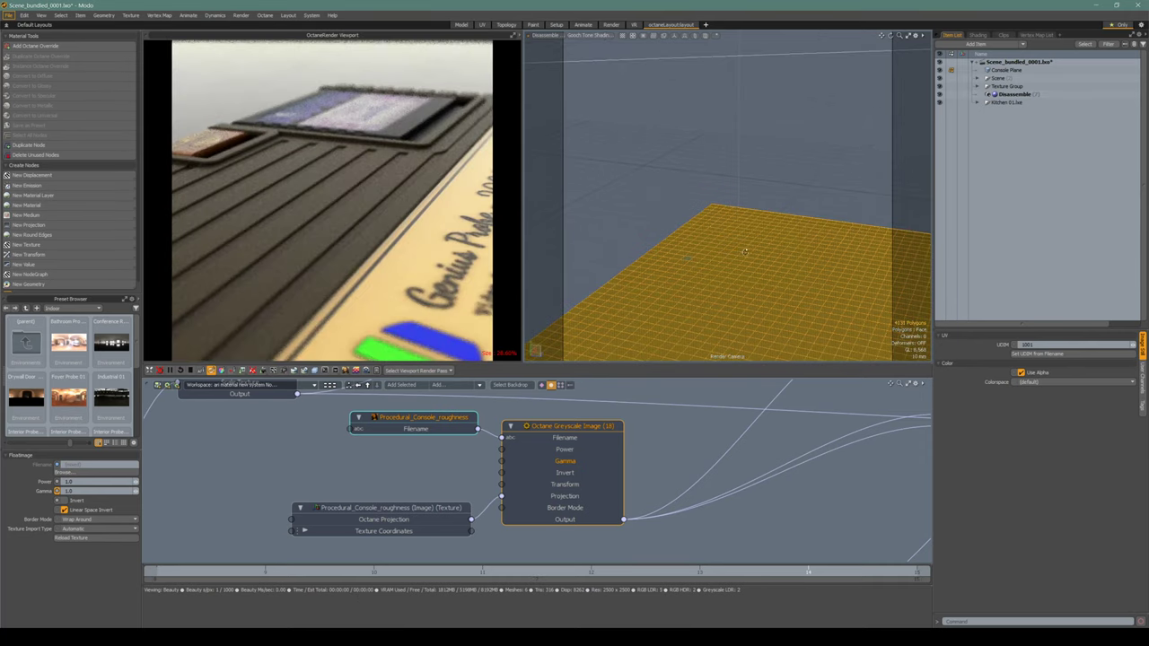
pyautogui.moveTo(746, 252); pyautogui.dragTo(669, 260, button='middle')
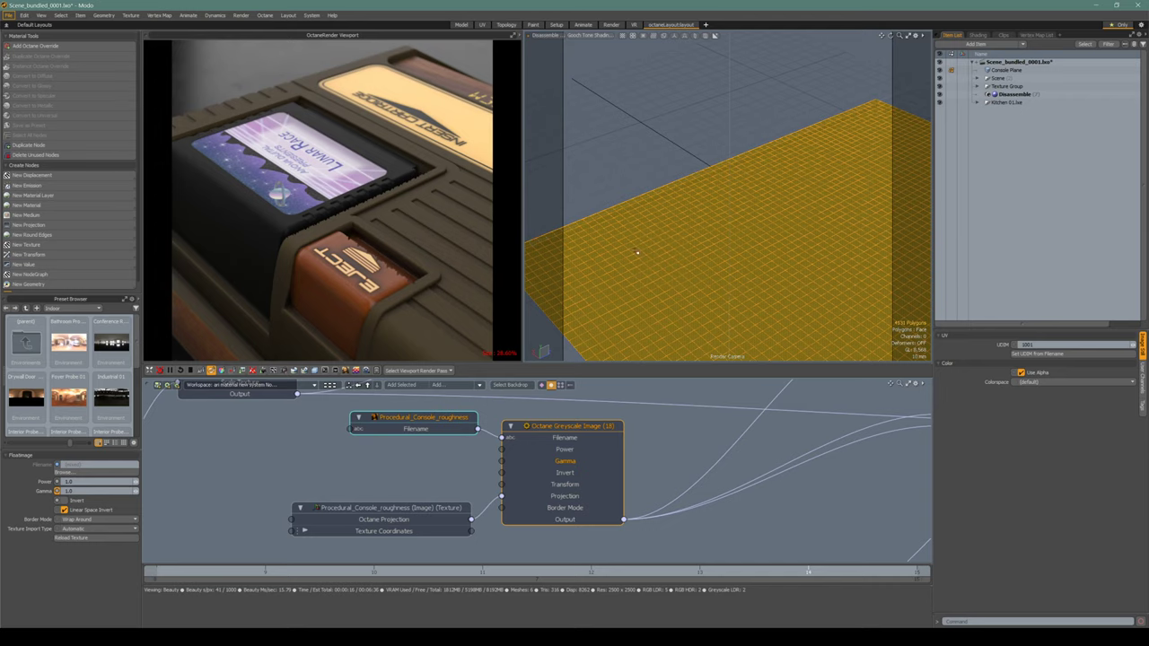
pyautogui.keyDown('alt'); pyautogui.moveTo(744, 242); pyautogui.dragTo(741, 211); pyautogui.keyUp('alt')
pyautogui.scroll(-3, 741, 234)
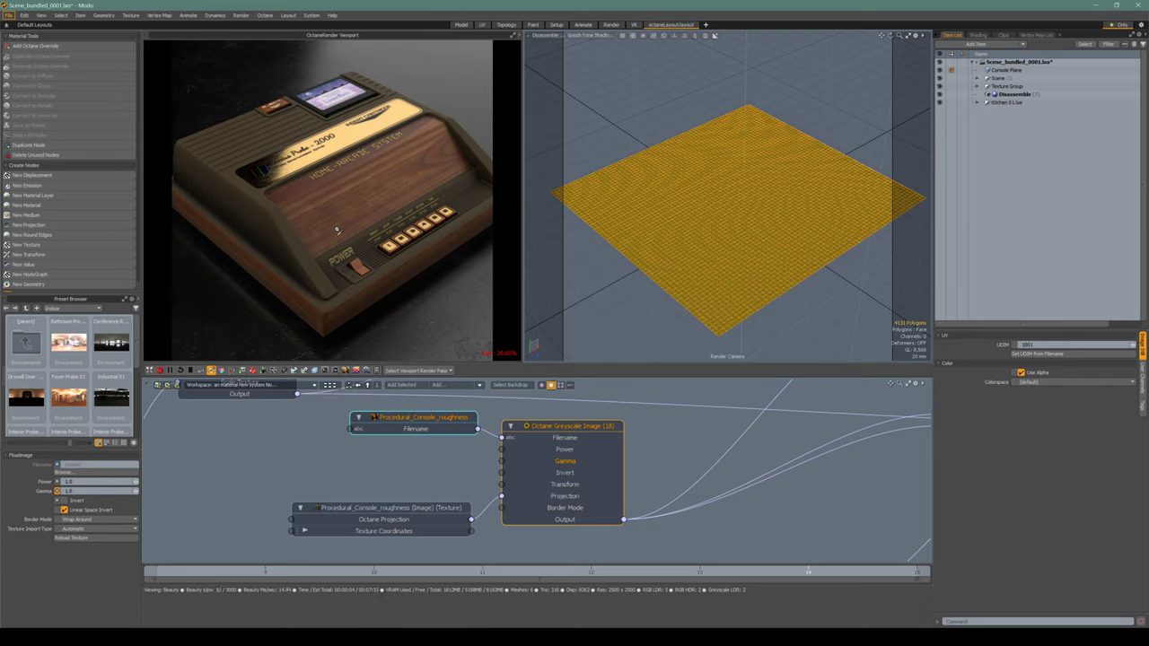
pyautogui.scroll(4, 337, 231)
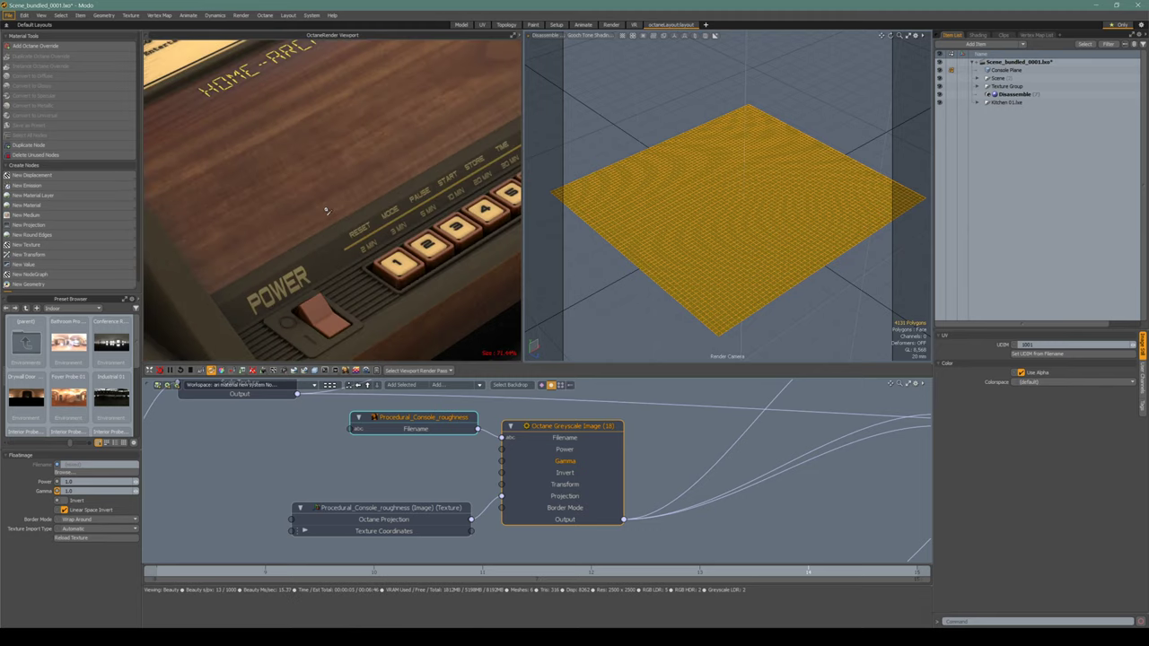
pyautogui.scroll(-4, 326, 211)
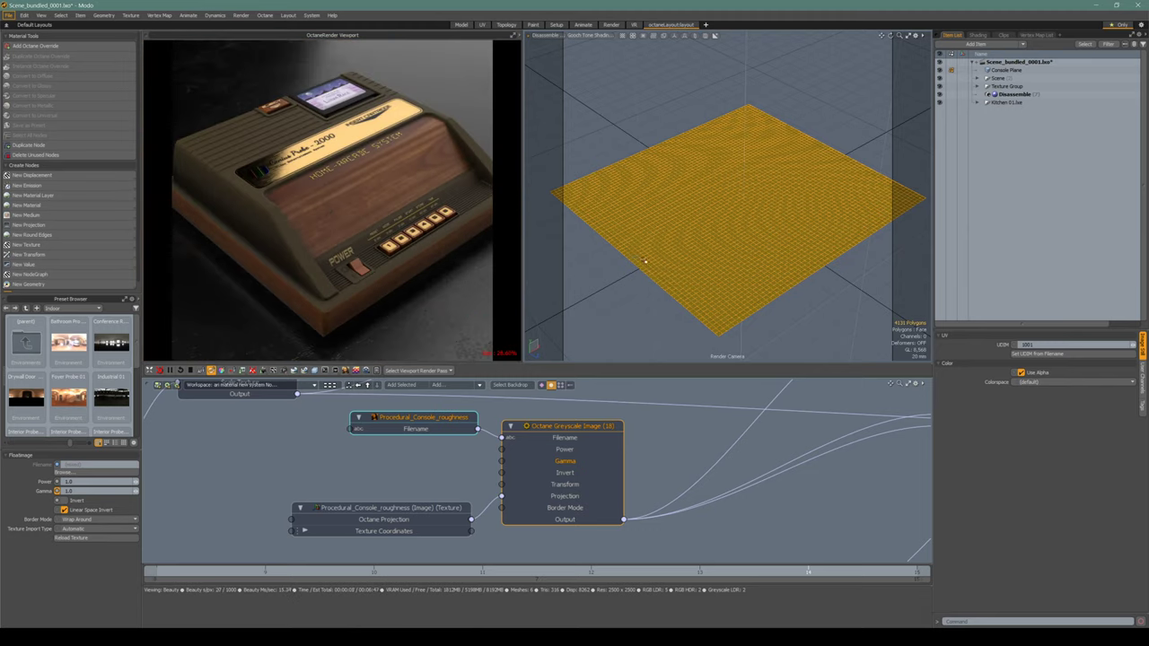
pyautogui.keyDown('alt'); pyautogui.moveTo(665, 266); pyautogui.dragTo(588, 257); pyautogui.keyUp('alt')
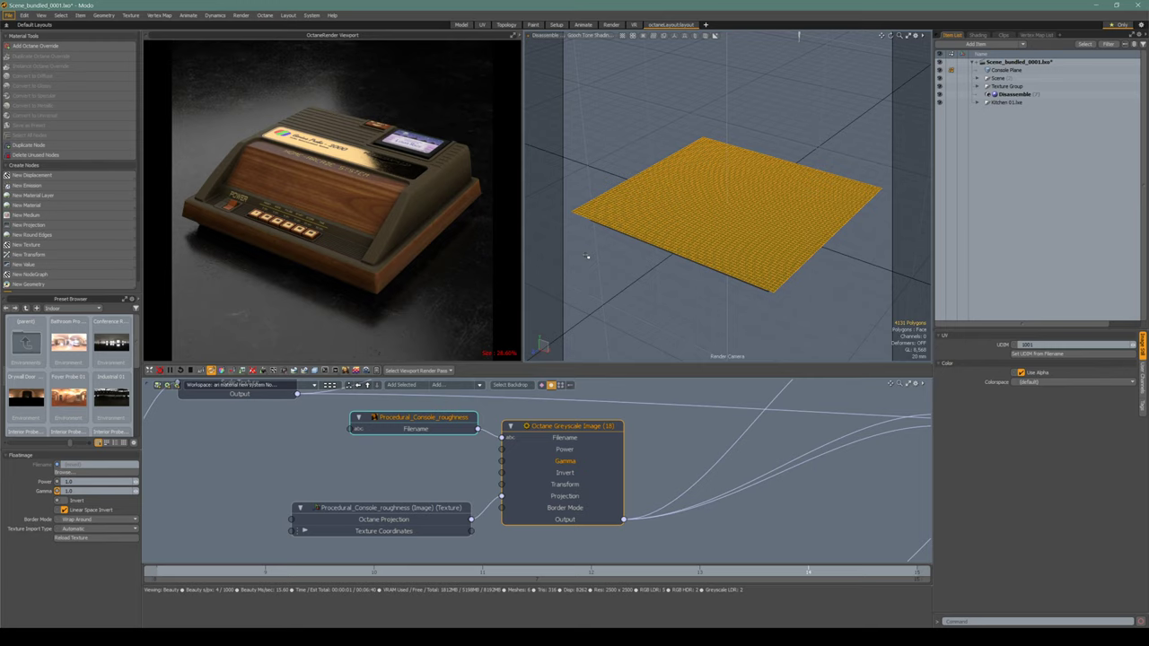